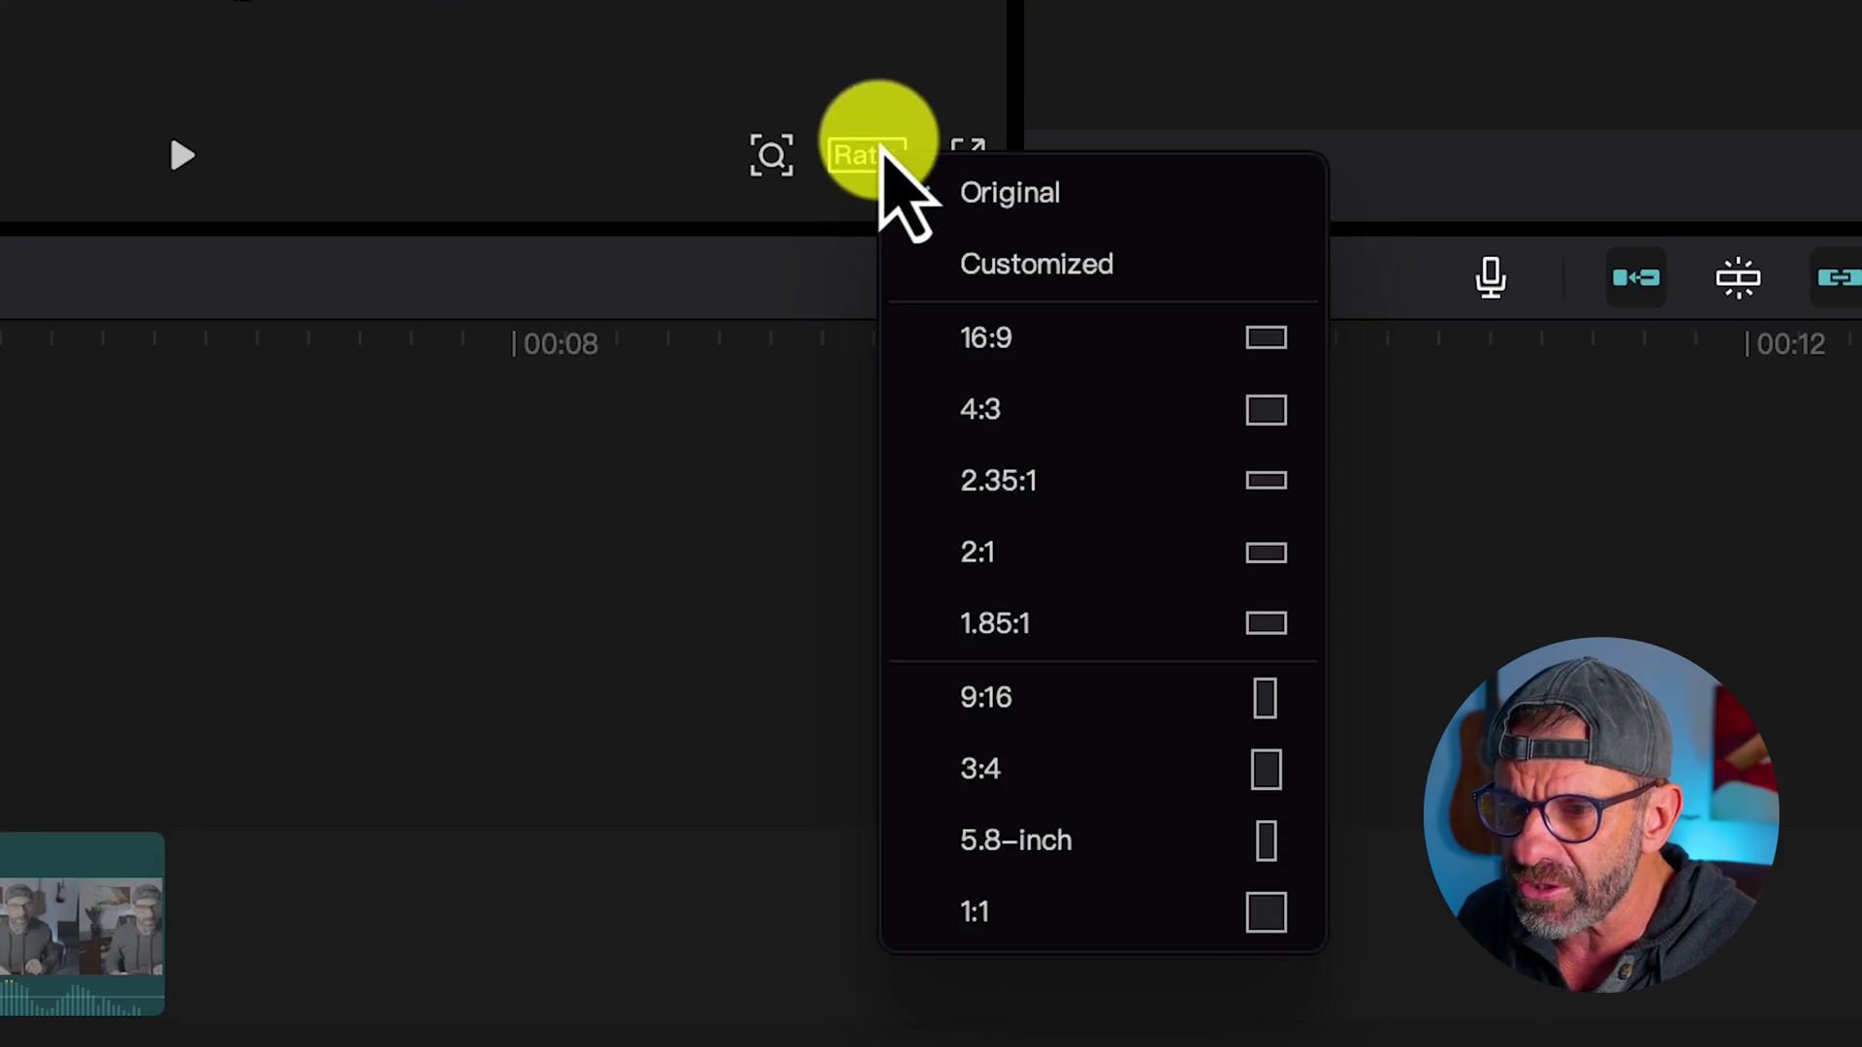
Switch the canvas to 9:16, scale the presenter clip to 319%, and duplicate it onto a new track.
{"action": "left_click", "coordinate": [1030, 705]}
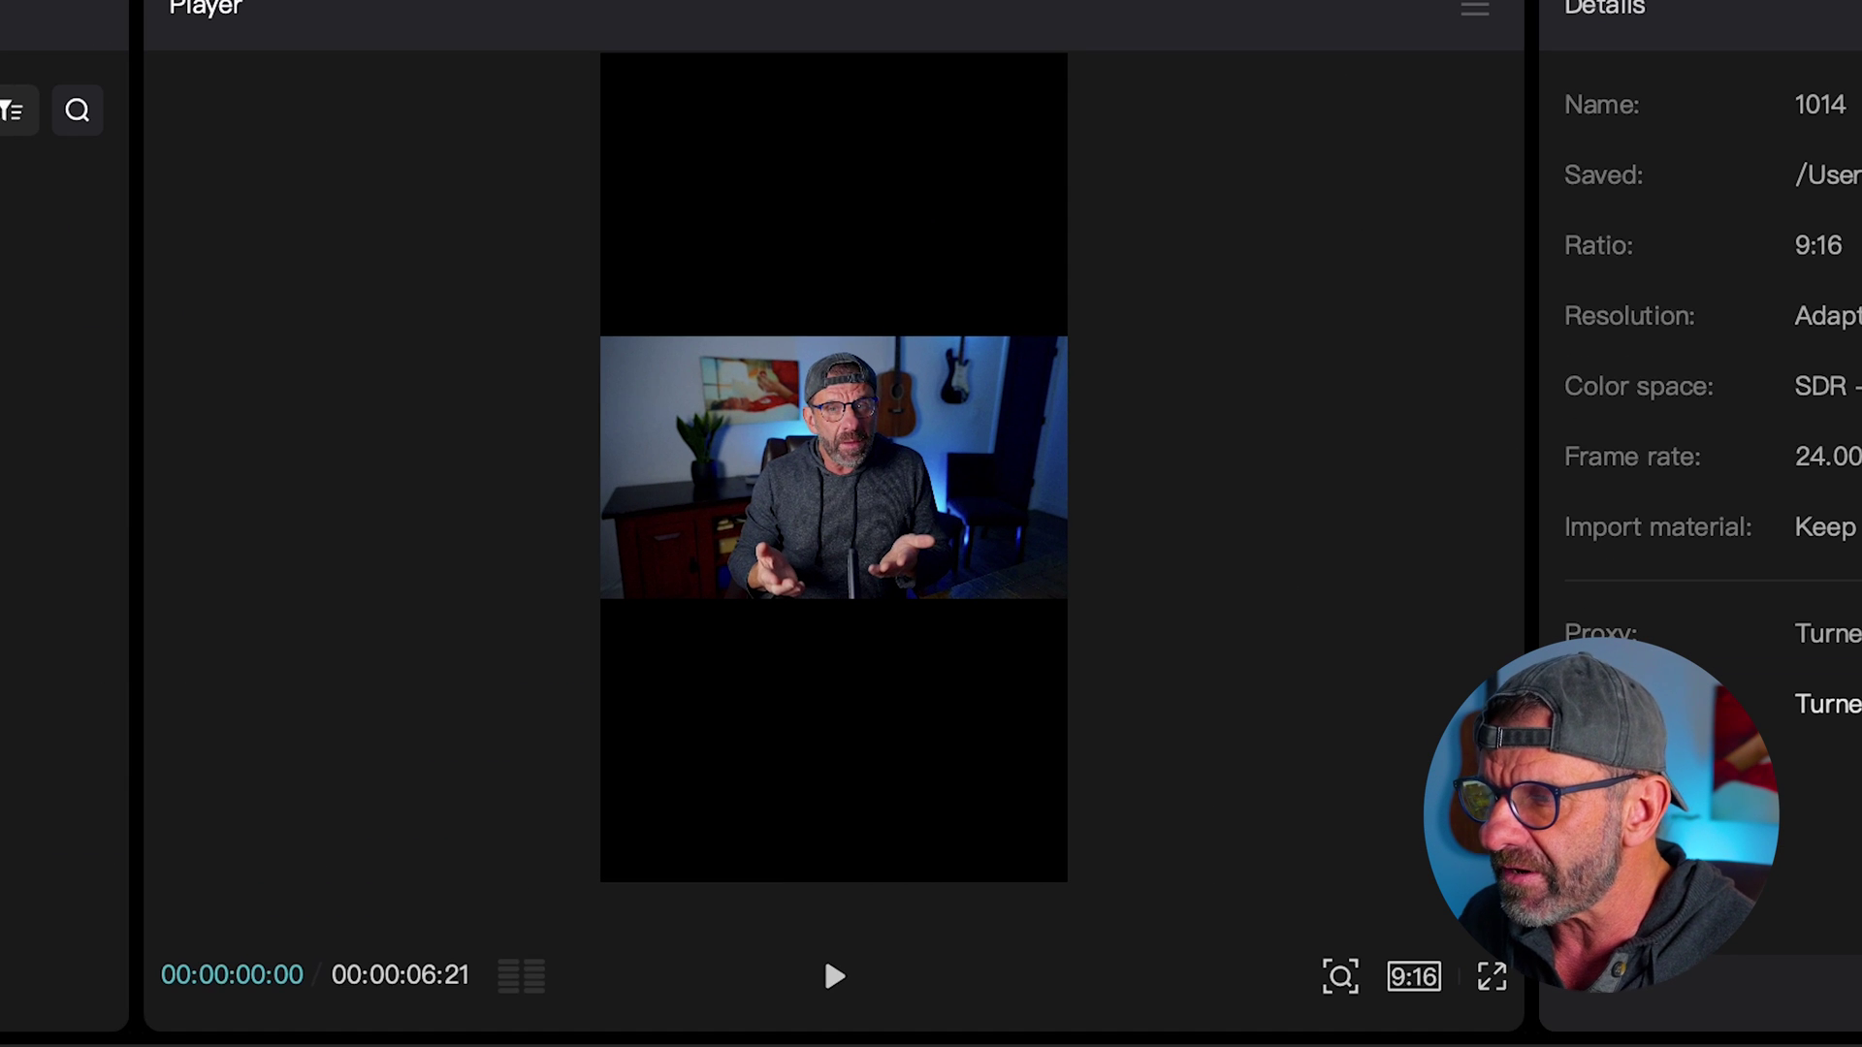
{"action": "left_click", "coordinate": [602, 805]}
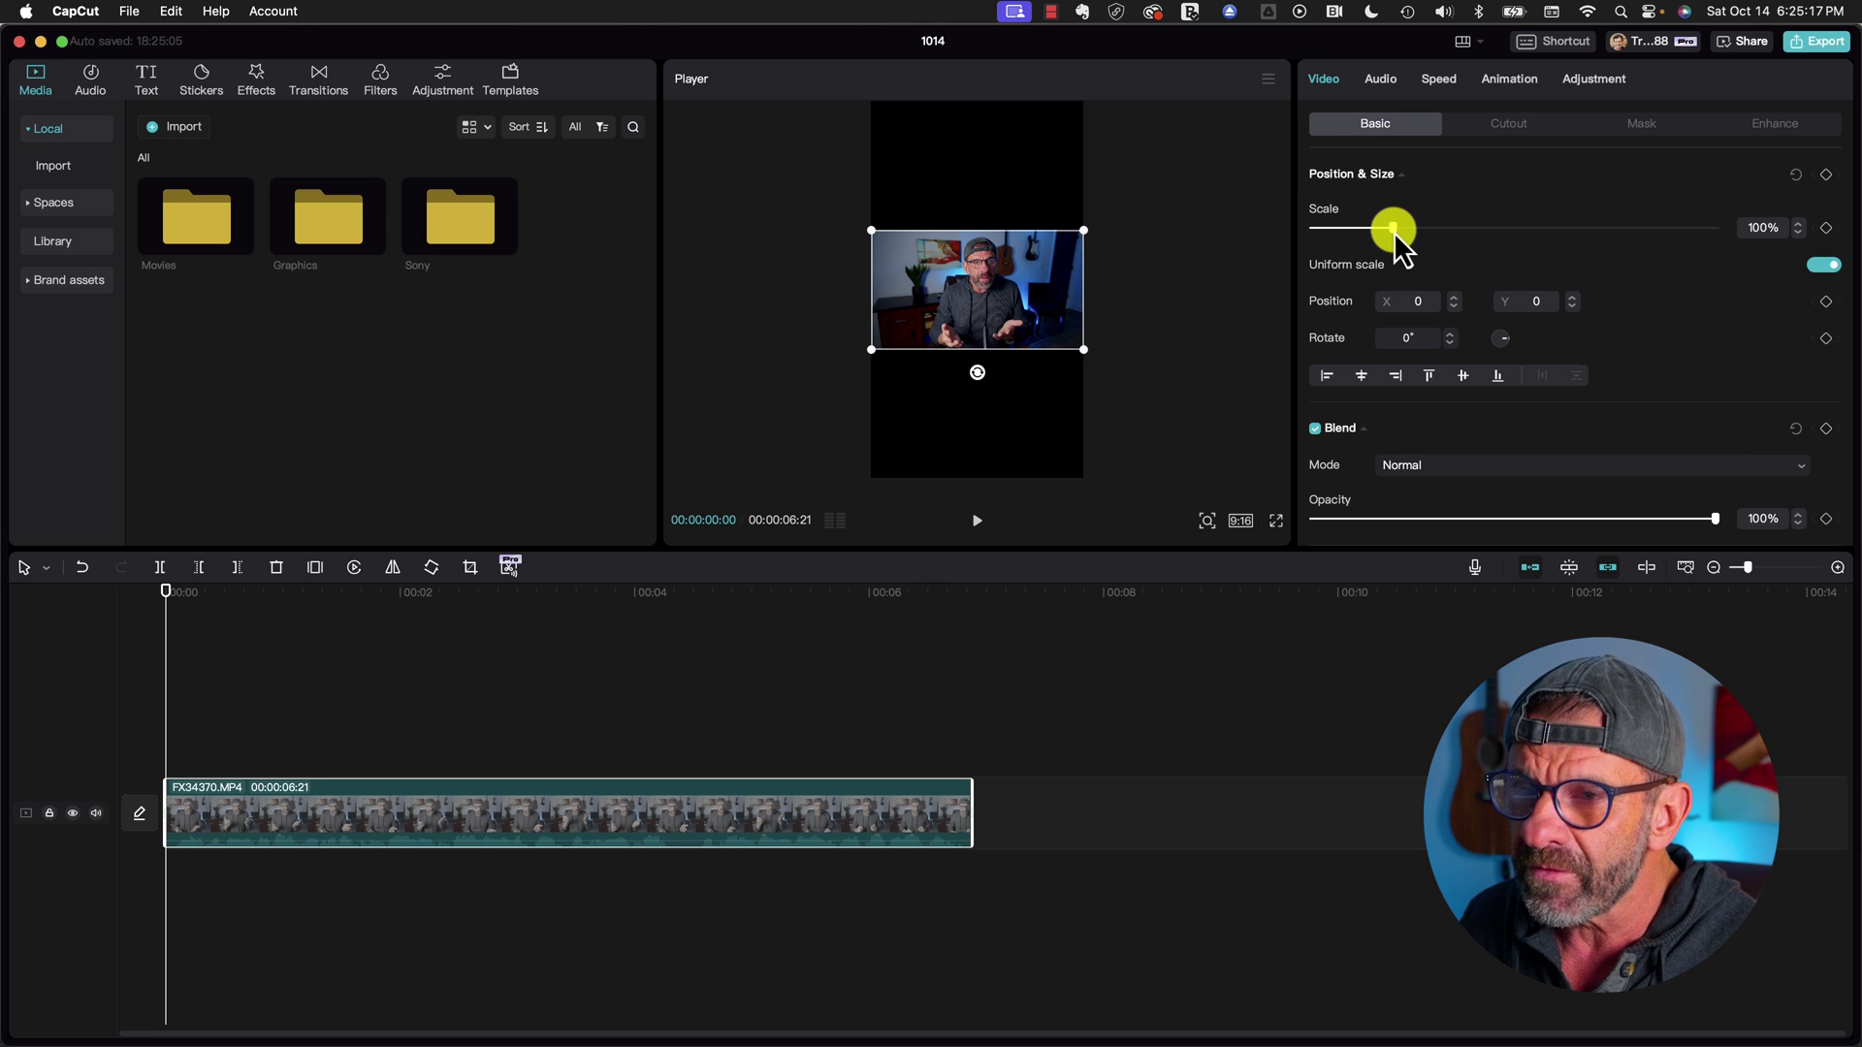
{"action": "left_click_drag", "start_coordinate": [1393, 231], "coordinate": [1569, 238]}
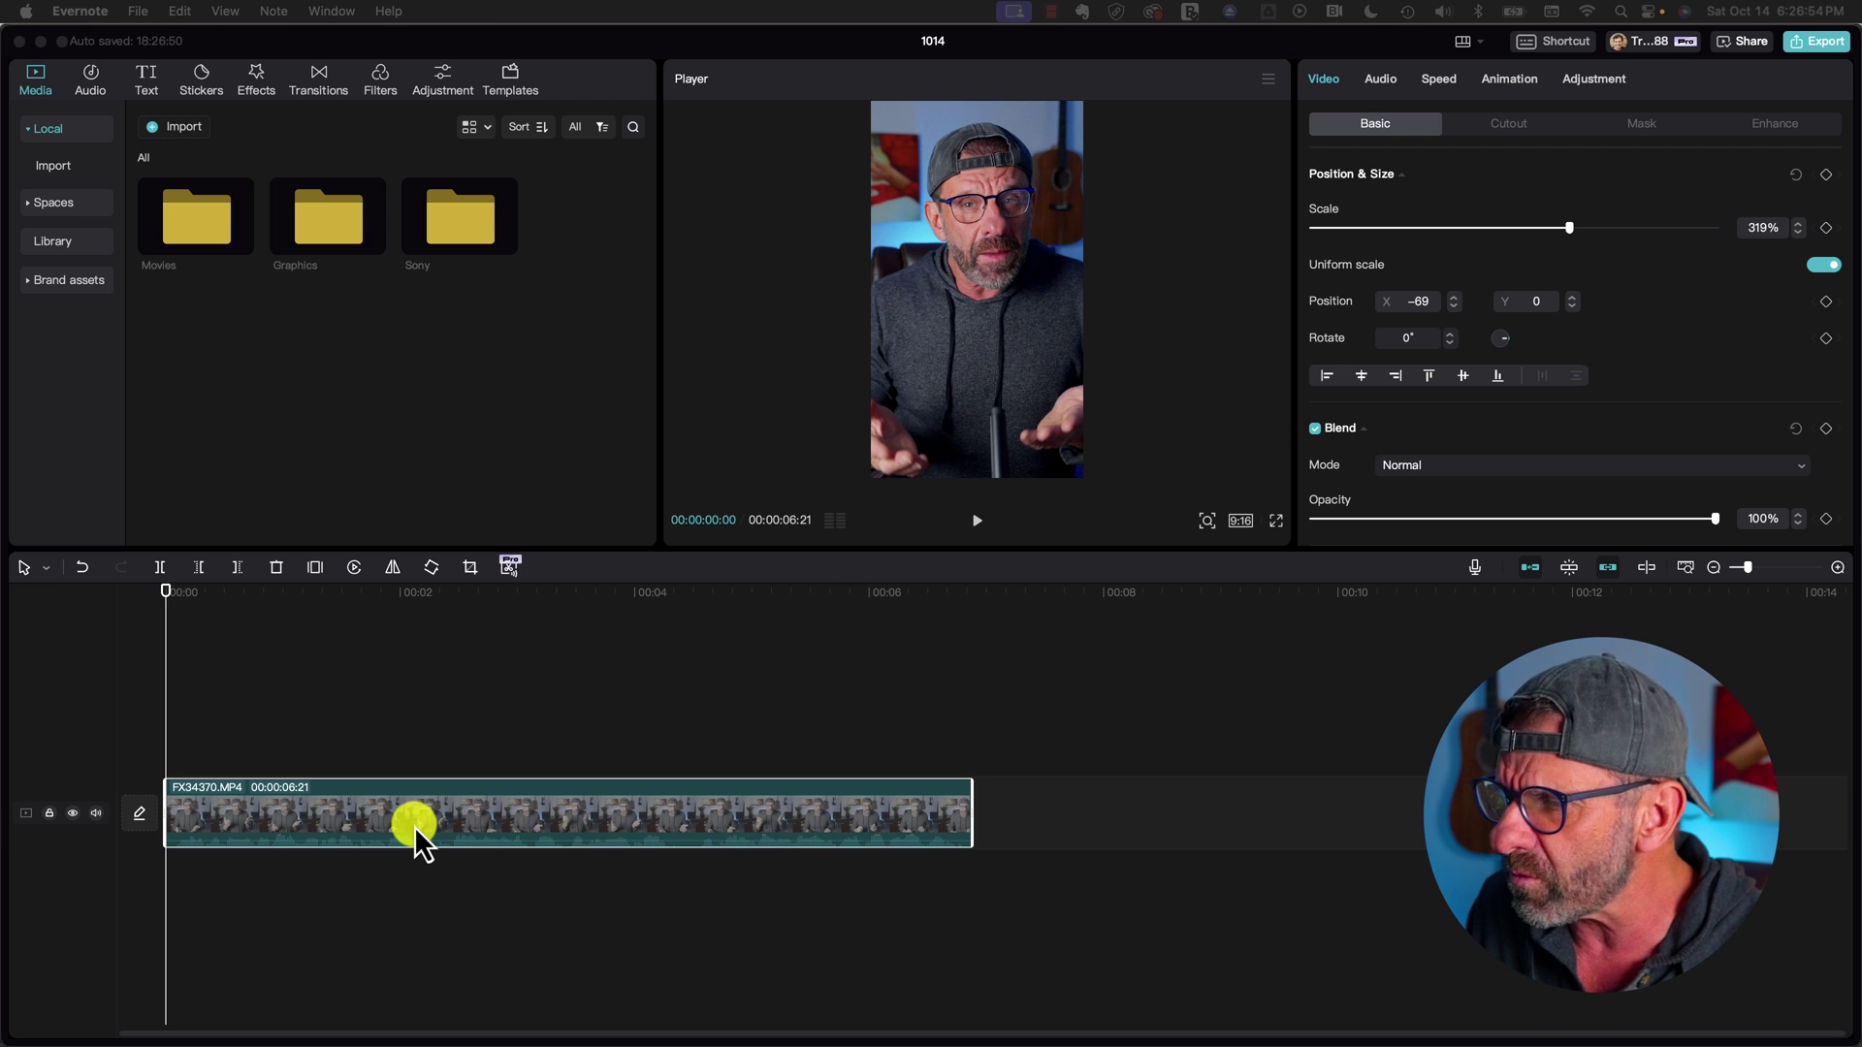
{"action": "left_click_drag", "start_coordinate": [415, 825], "coordinate": [403, 743]}
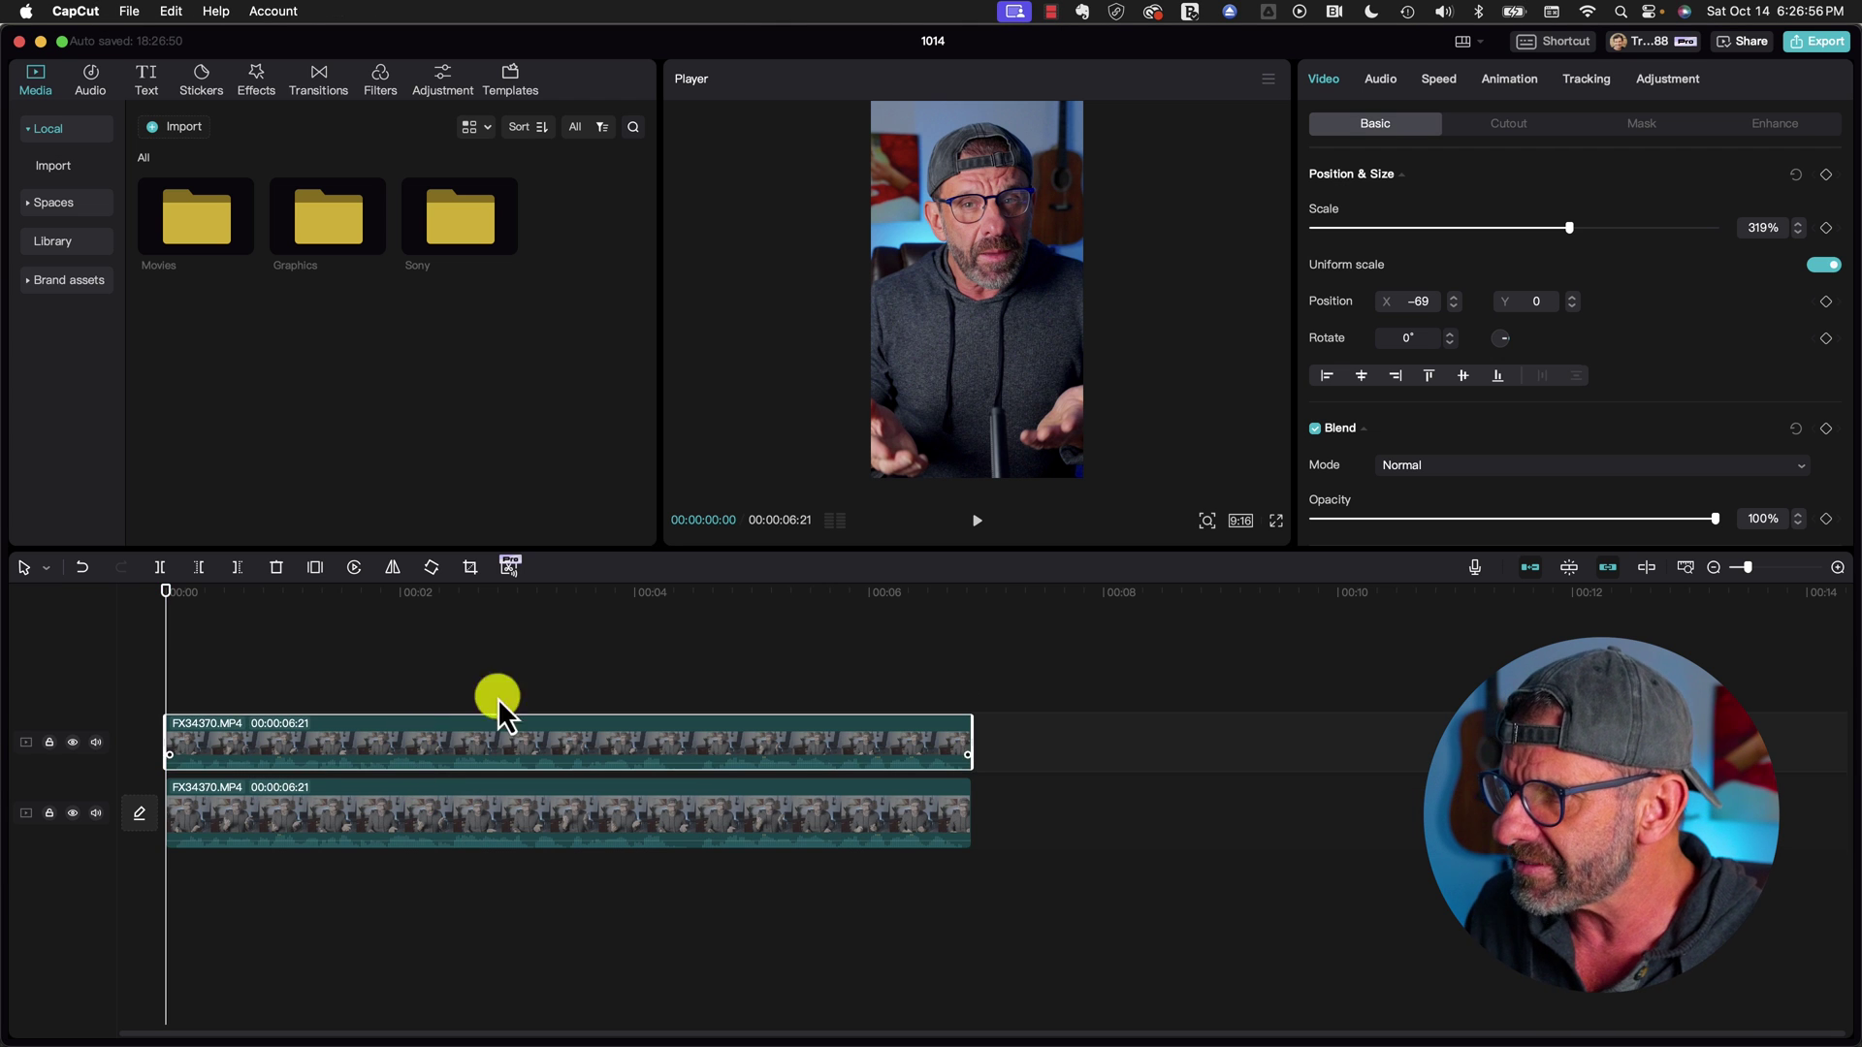
Turn on Auto cutout for the top copy of the presenter clip.
{"action": "left_click", "coordinate": [593, 606]}
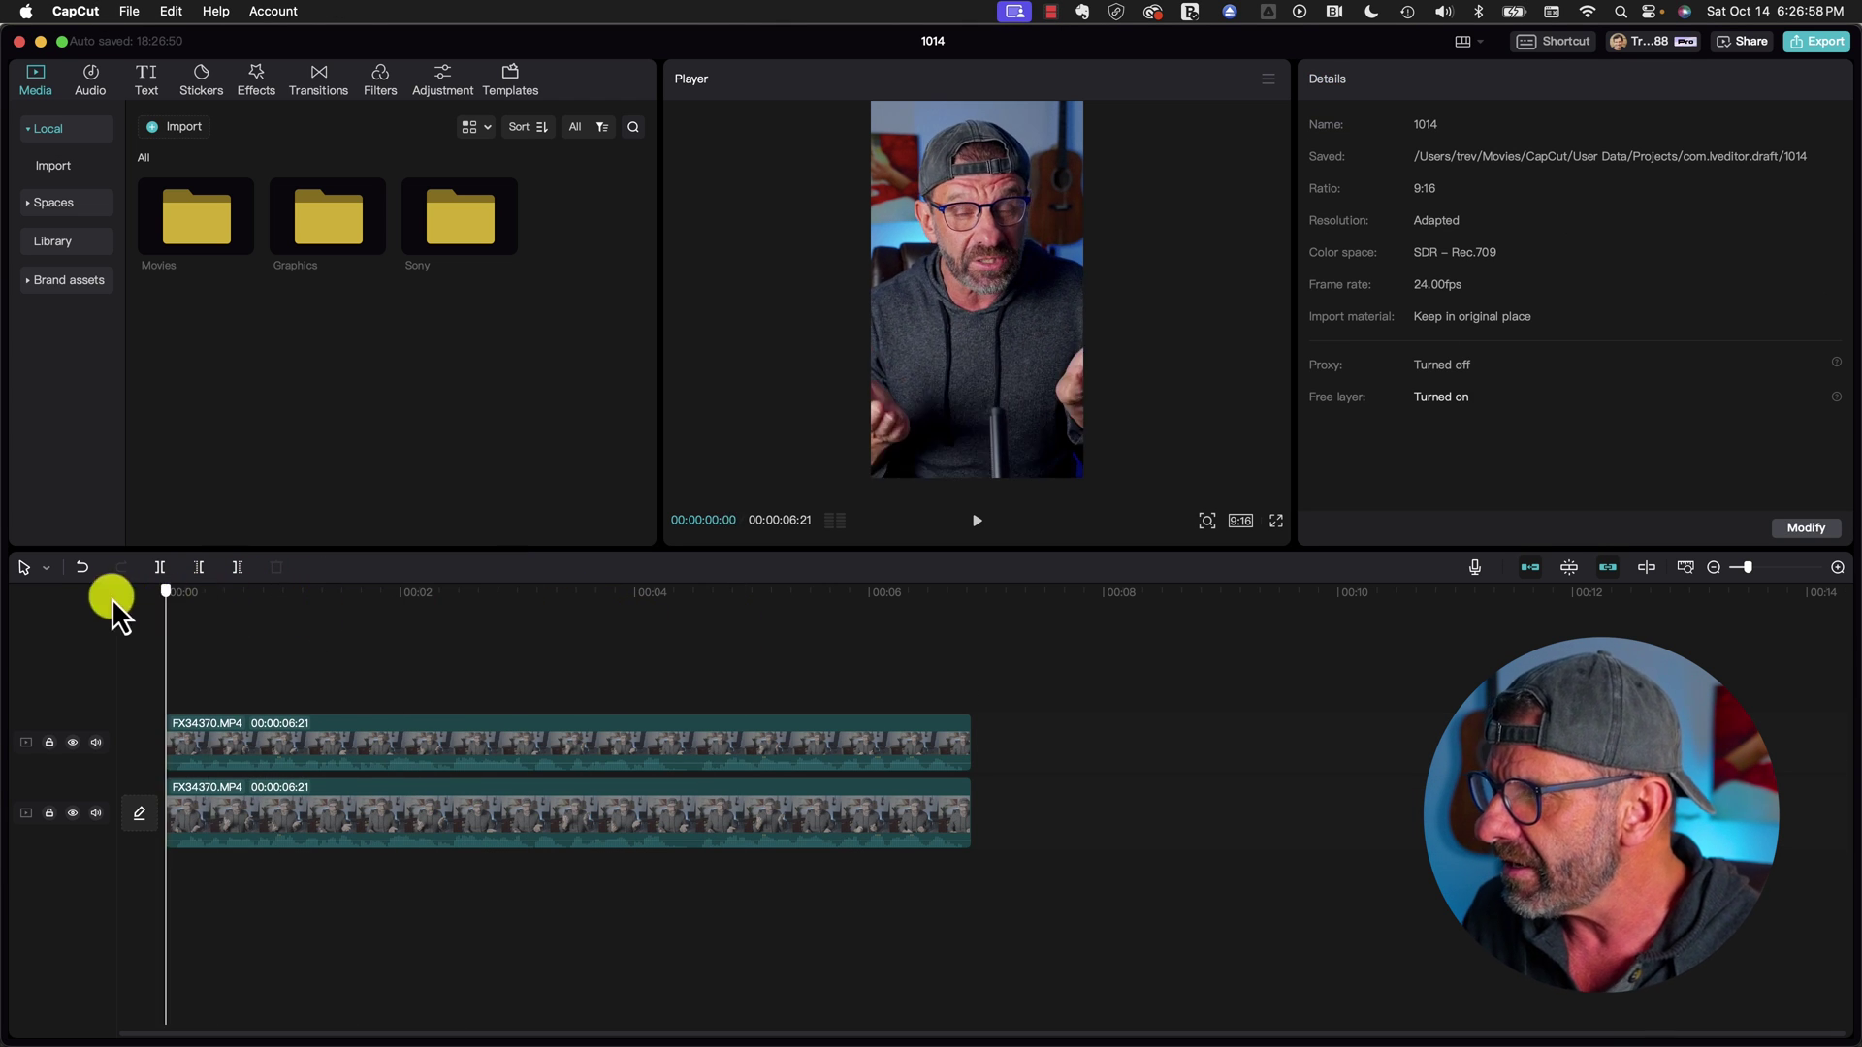
{"action": "left_click", "coordinate": [385, 593]}
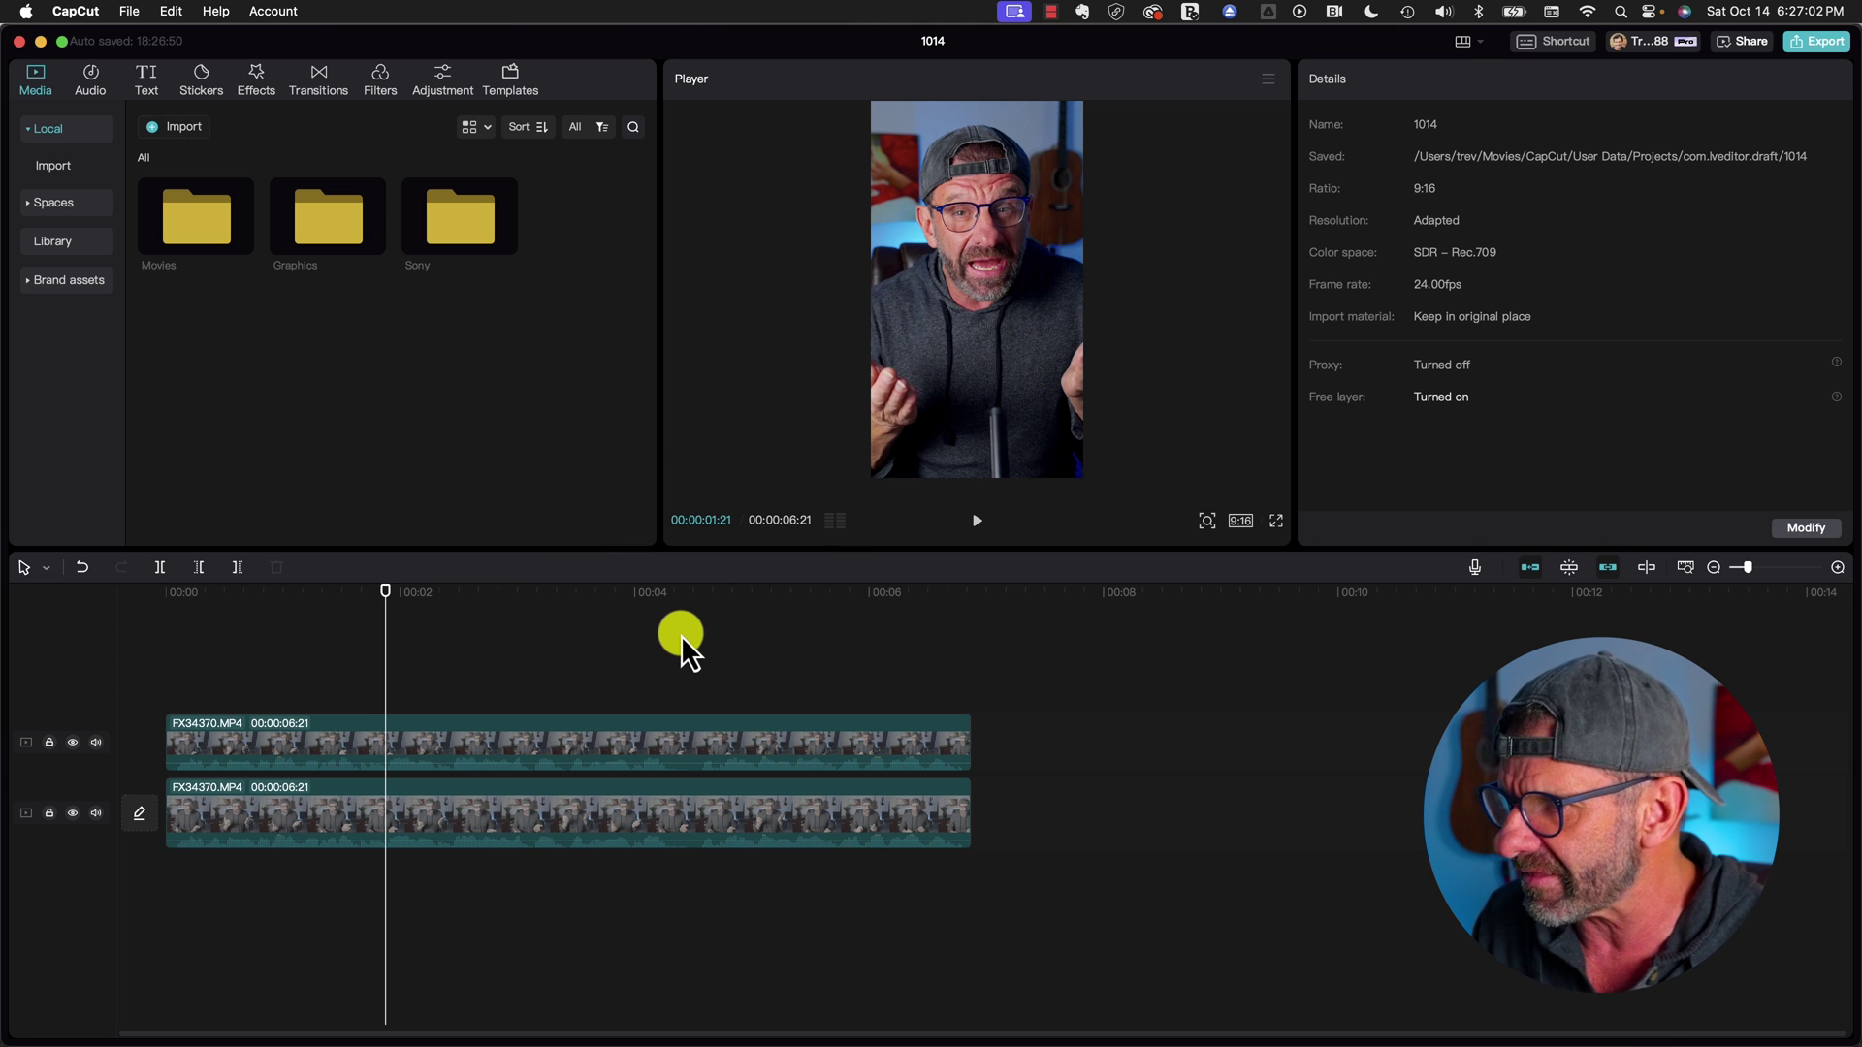
{"action": "left_click", "coordinate": [485, 735]}
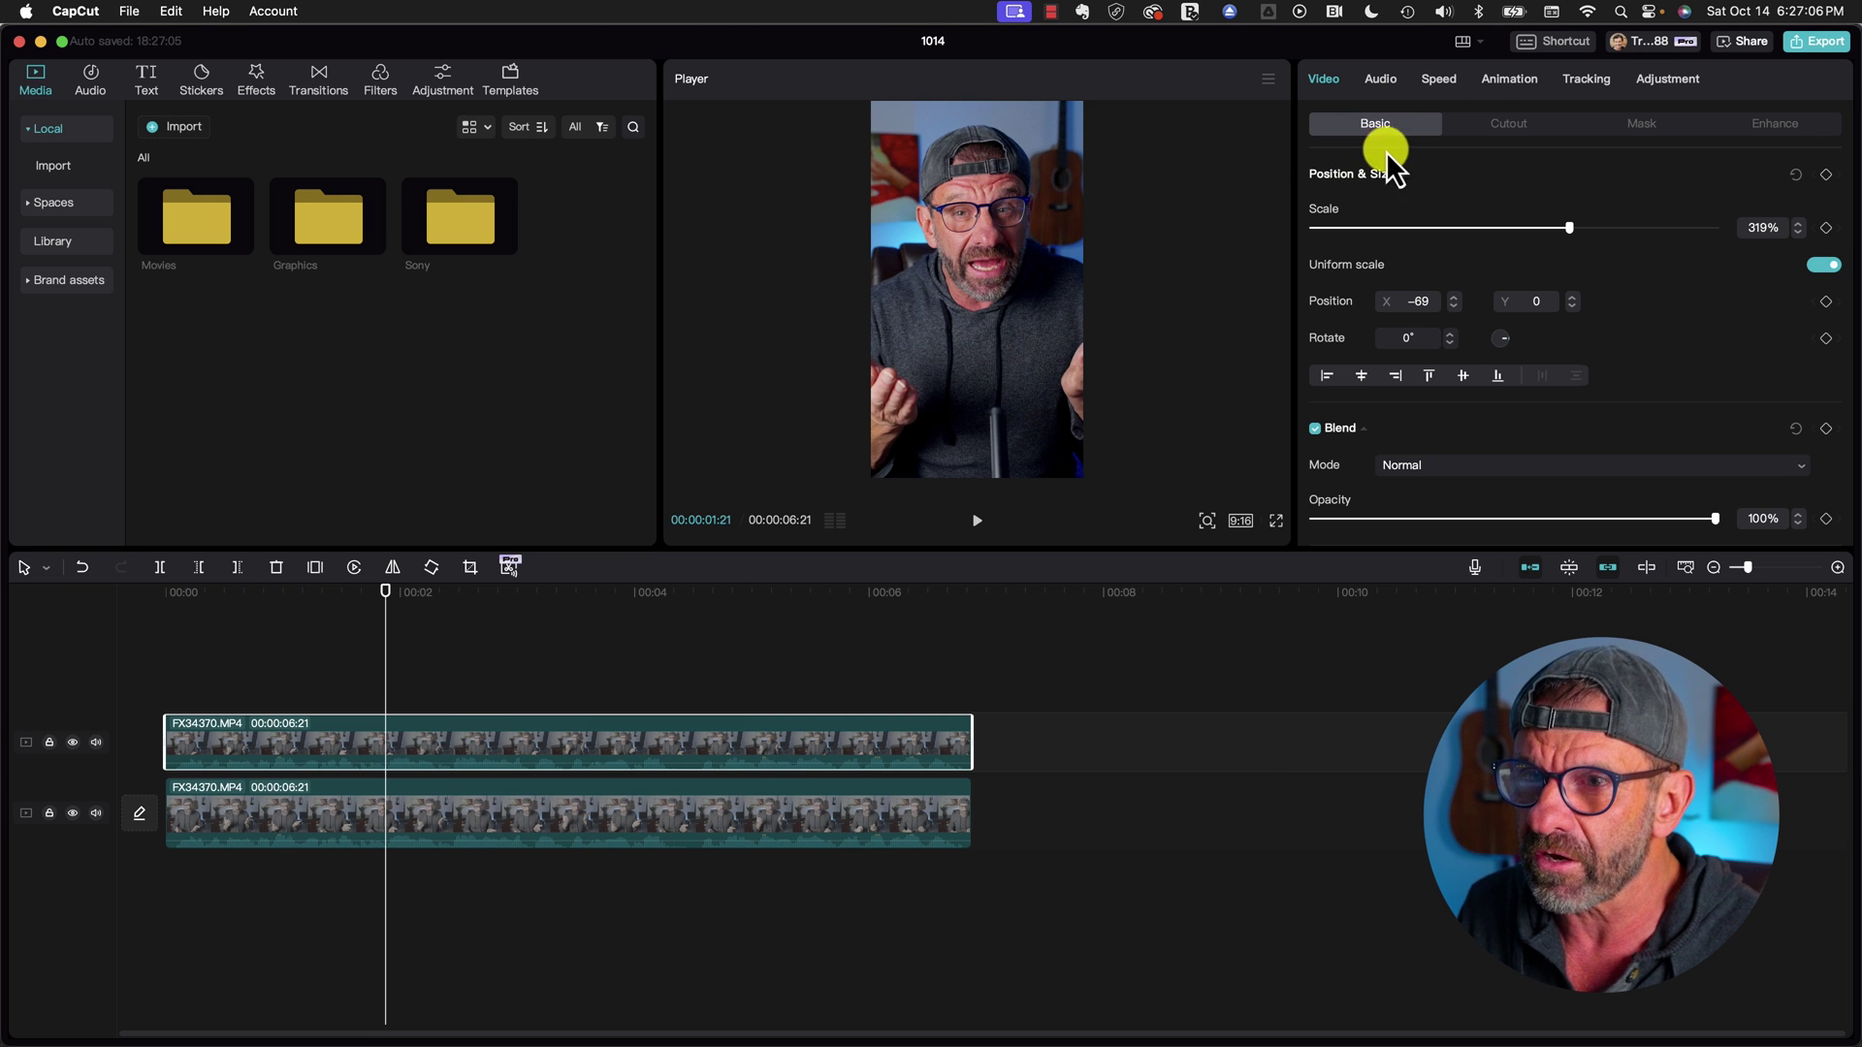
{"action": "left_click", "coordinate": [1498, 124]}
{"action": "scroll", "coordinate": [1569, 318], "scroll_direction": "down", "scroll_amount": 1}
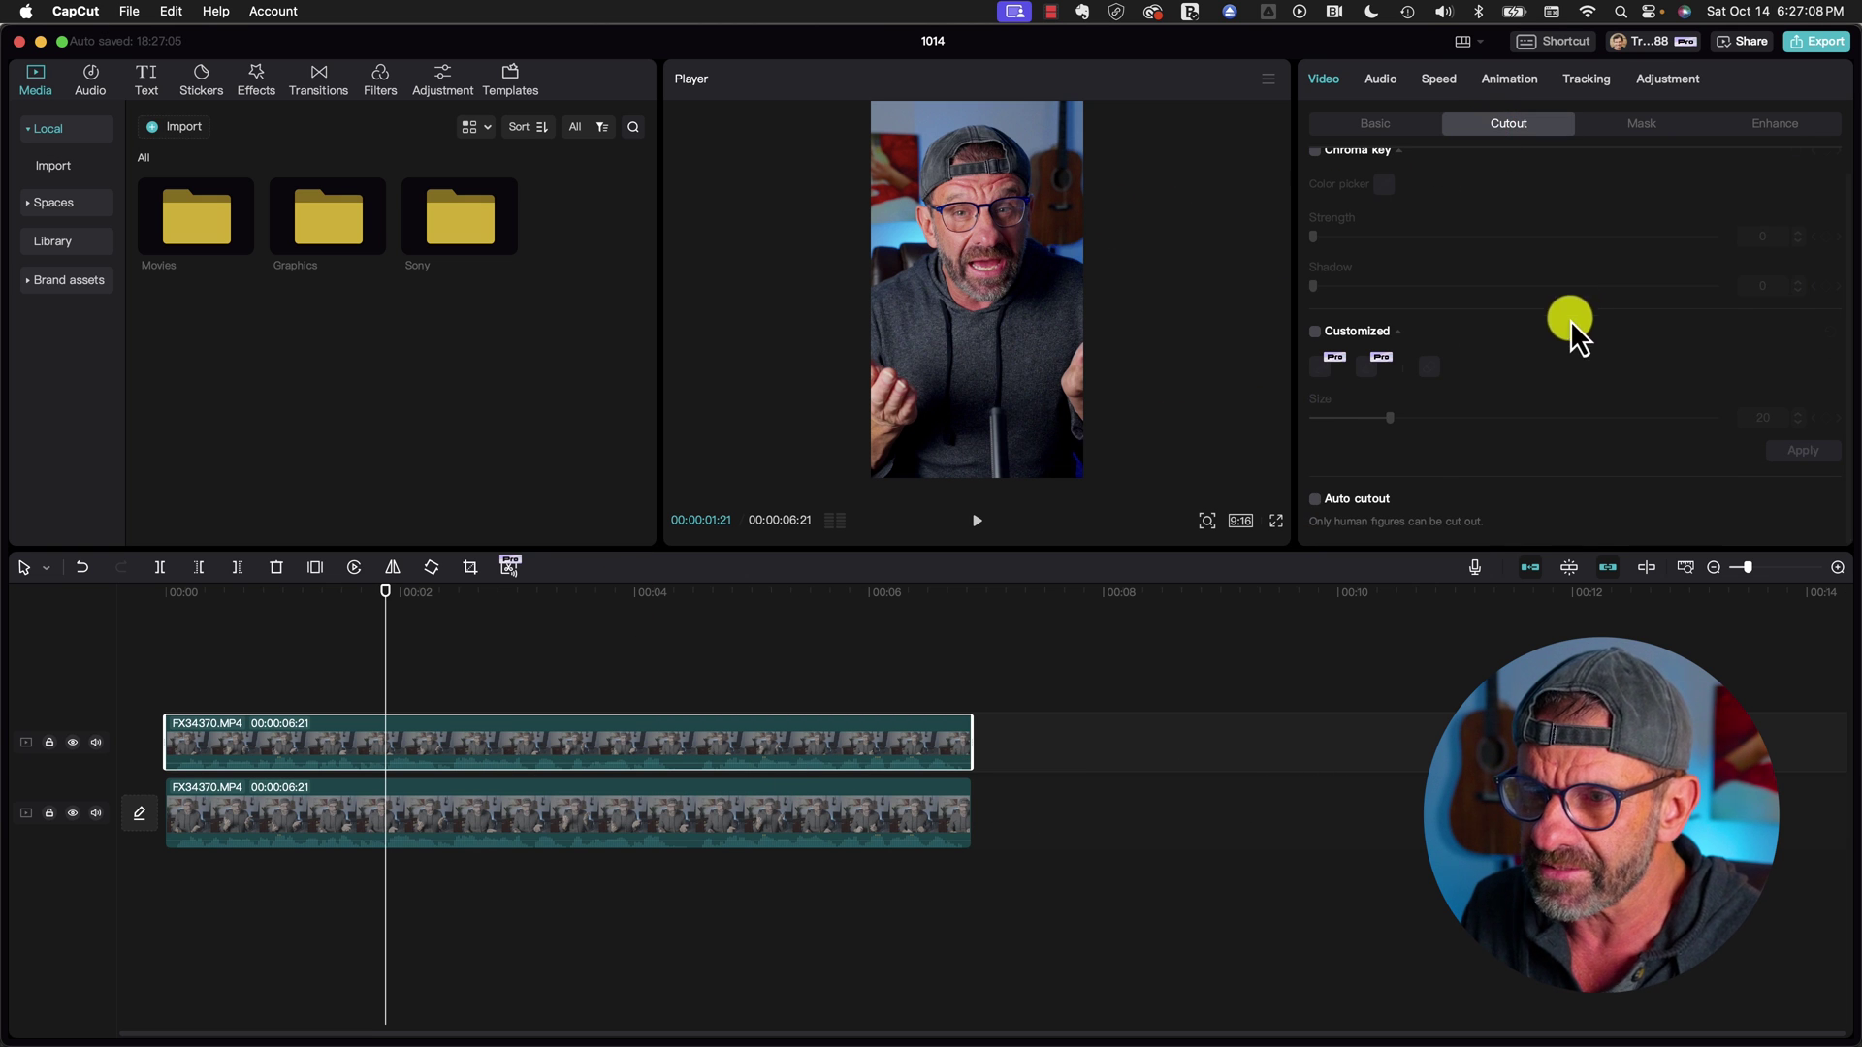
{"action": "left_click", "coordinate": [1315, 500]}
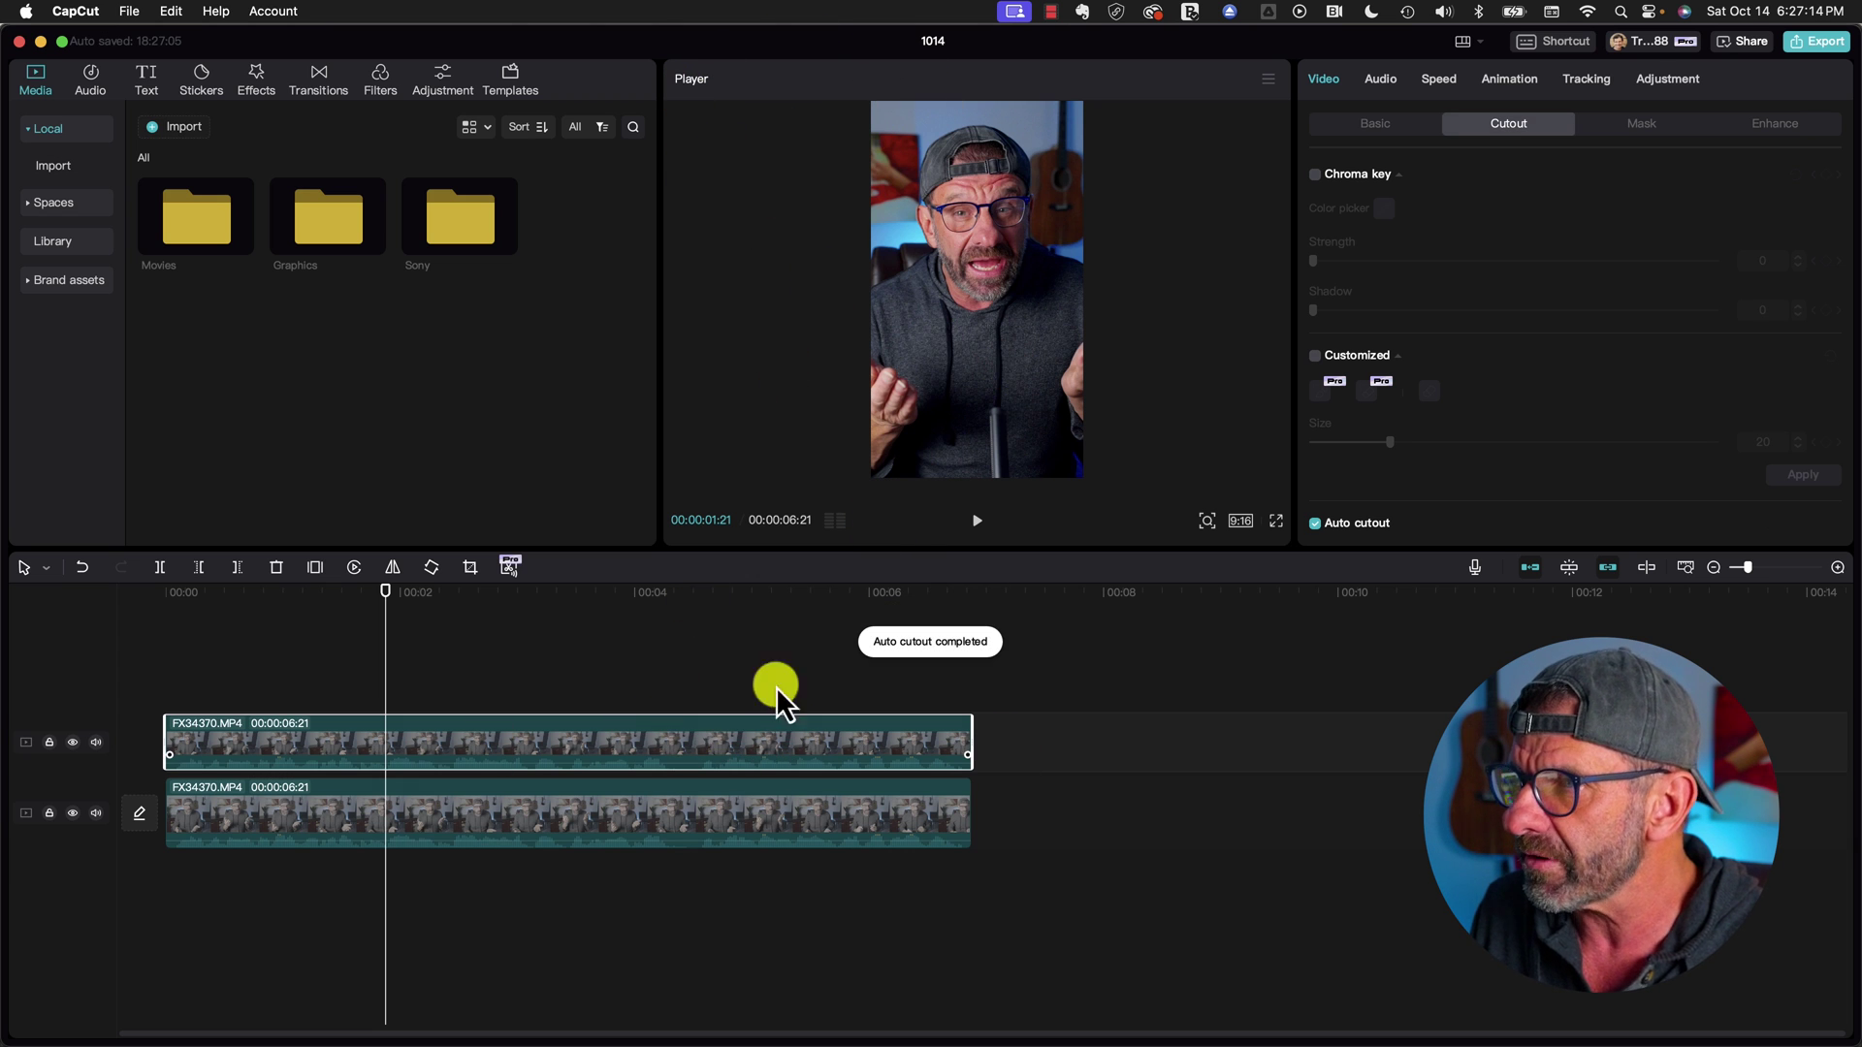
Hide the lower background track, leaving the cut-out presenter on black.
{"action": "left_click", "coordinate": [480, 798]}
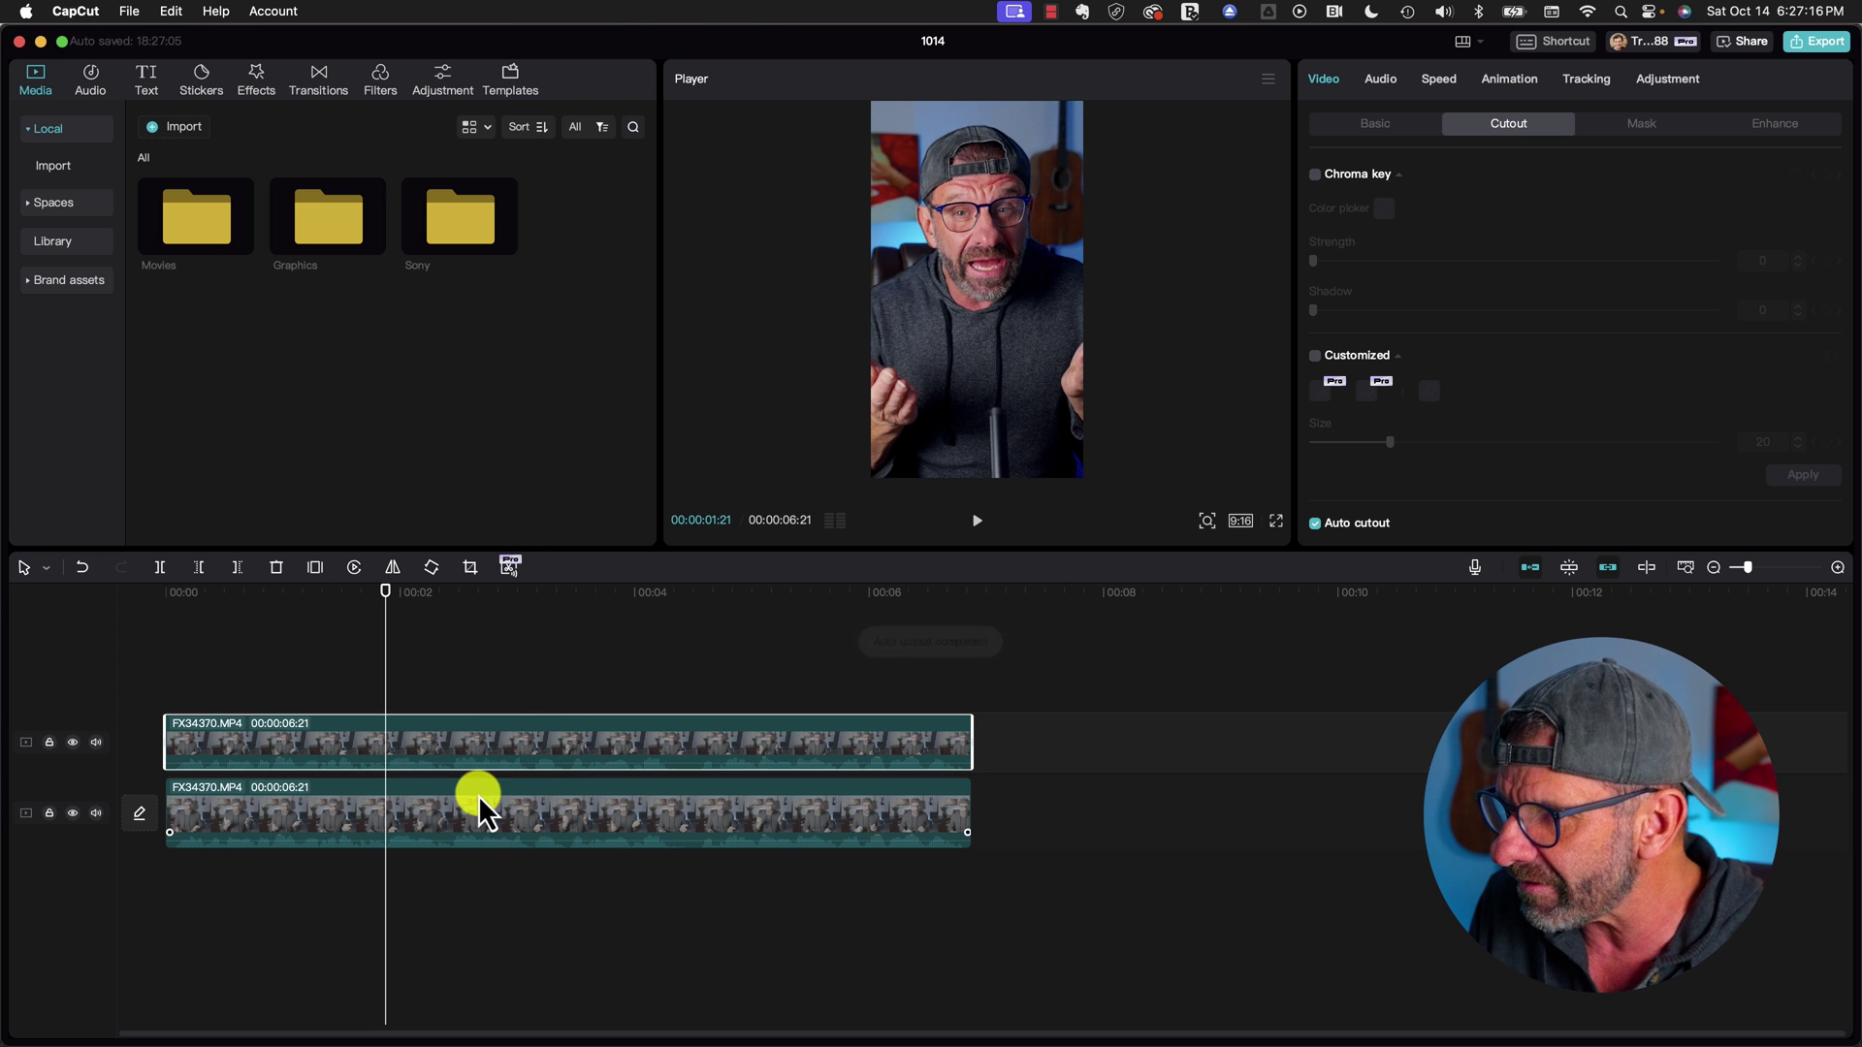
{"action": "left_click", "coordinate": [458, 807]}
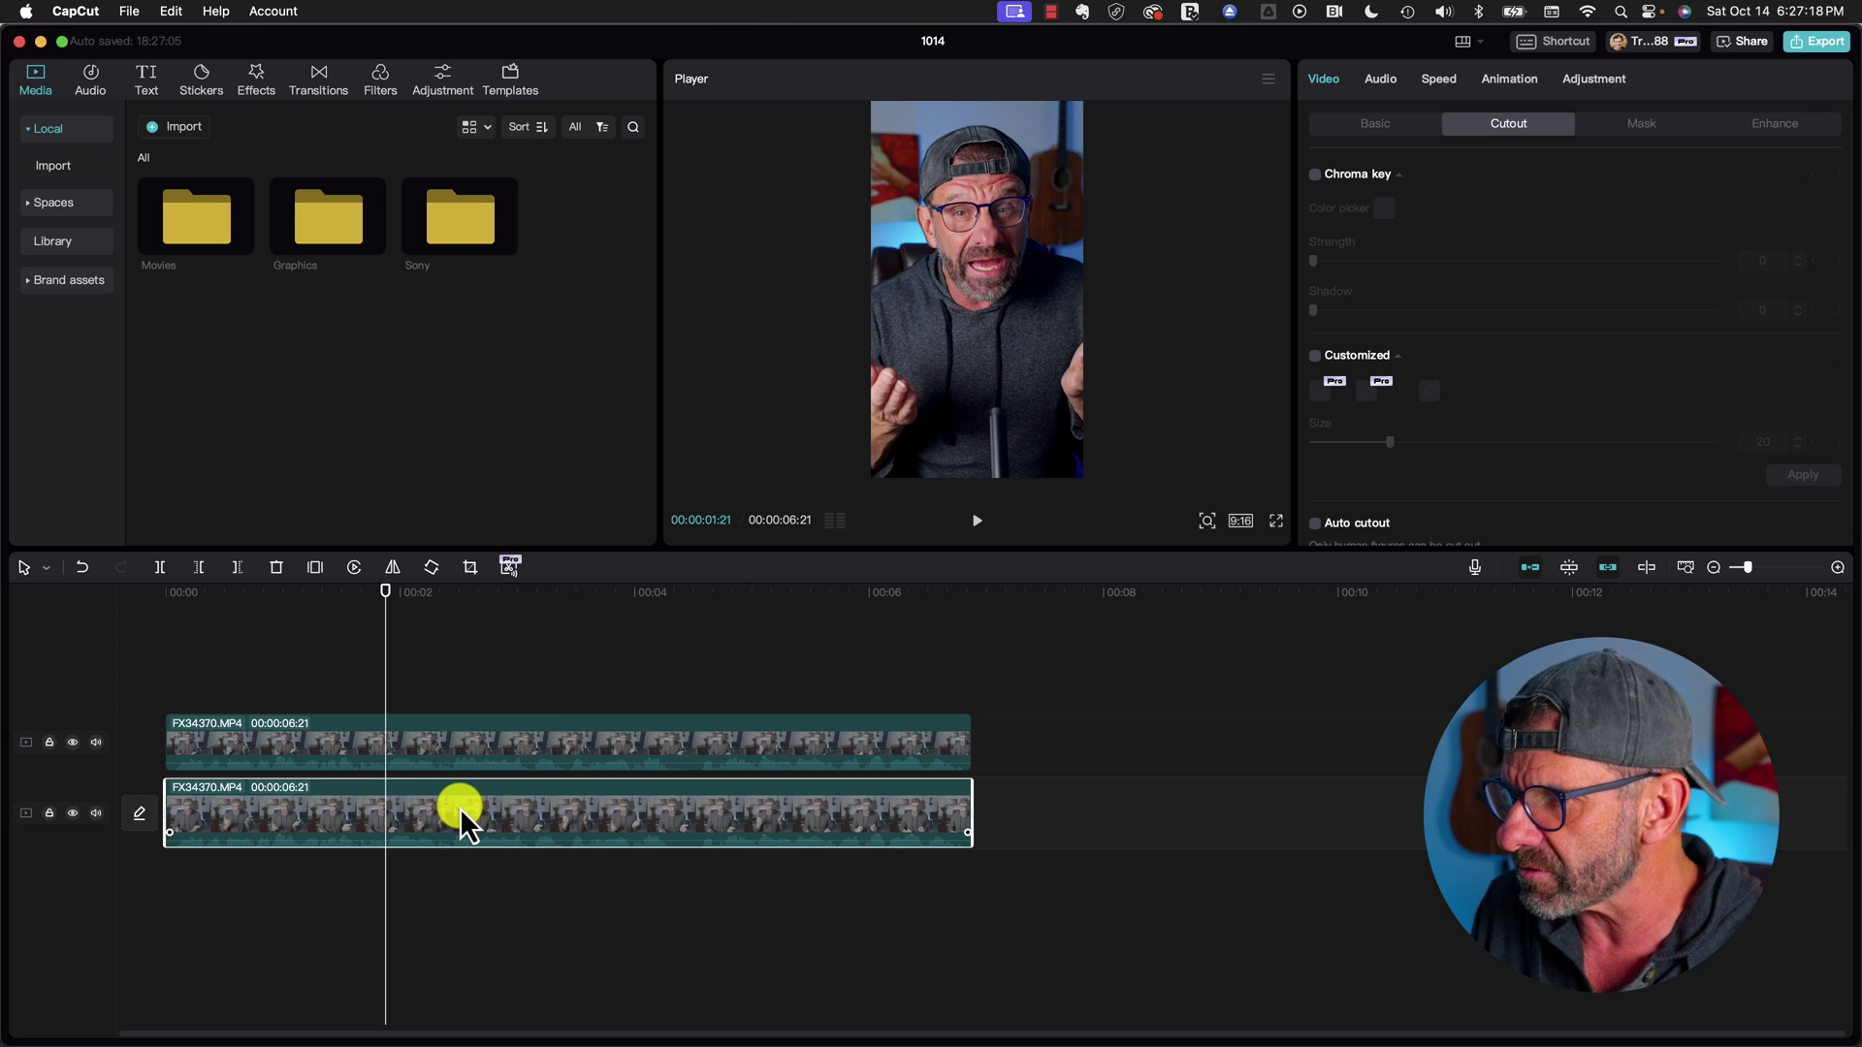
{"action": "left_click", "coordinate": [73, 813]}
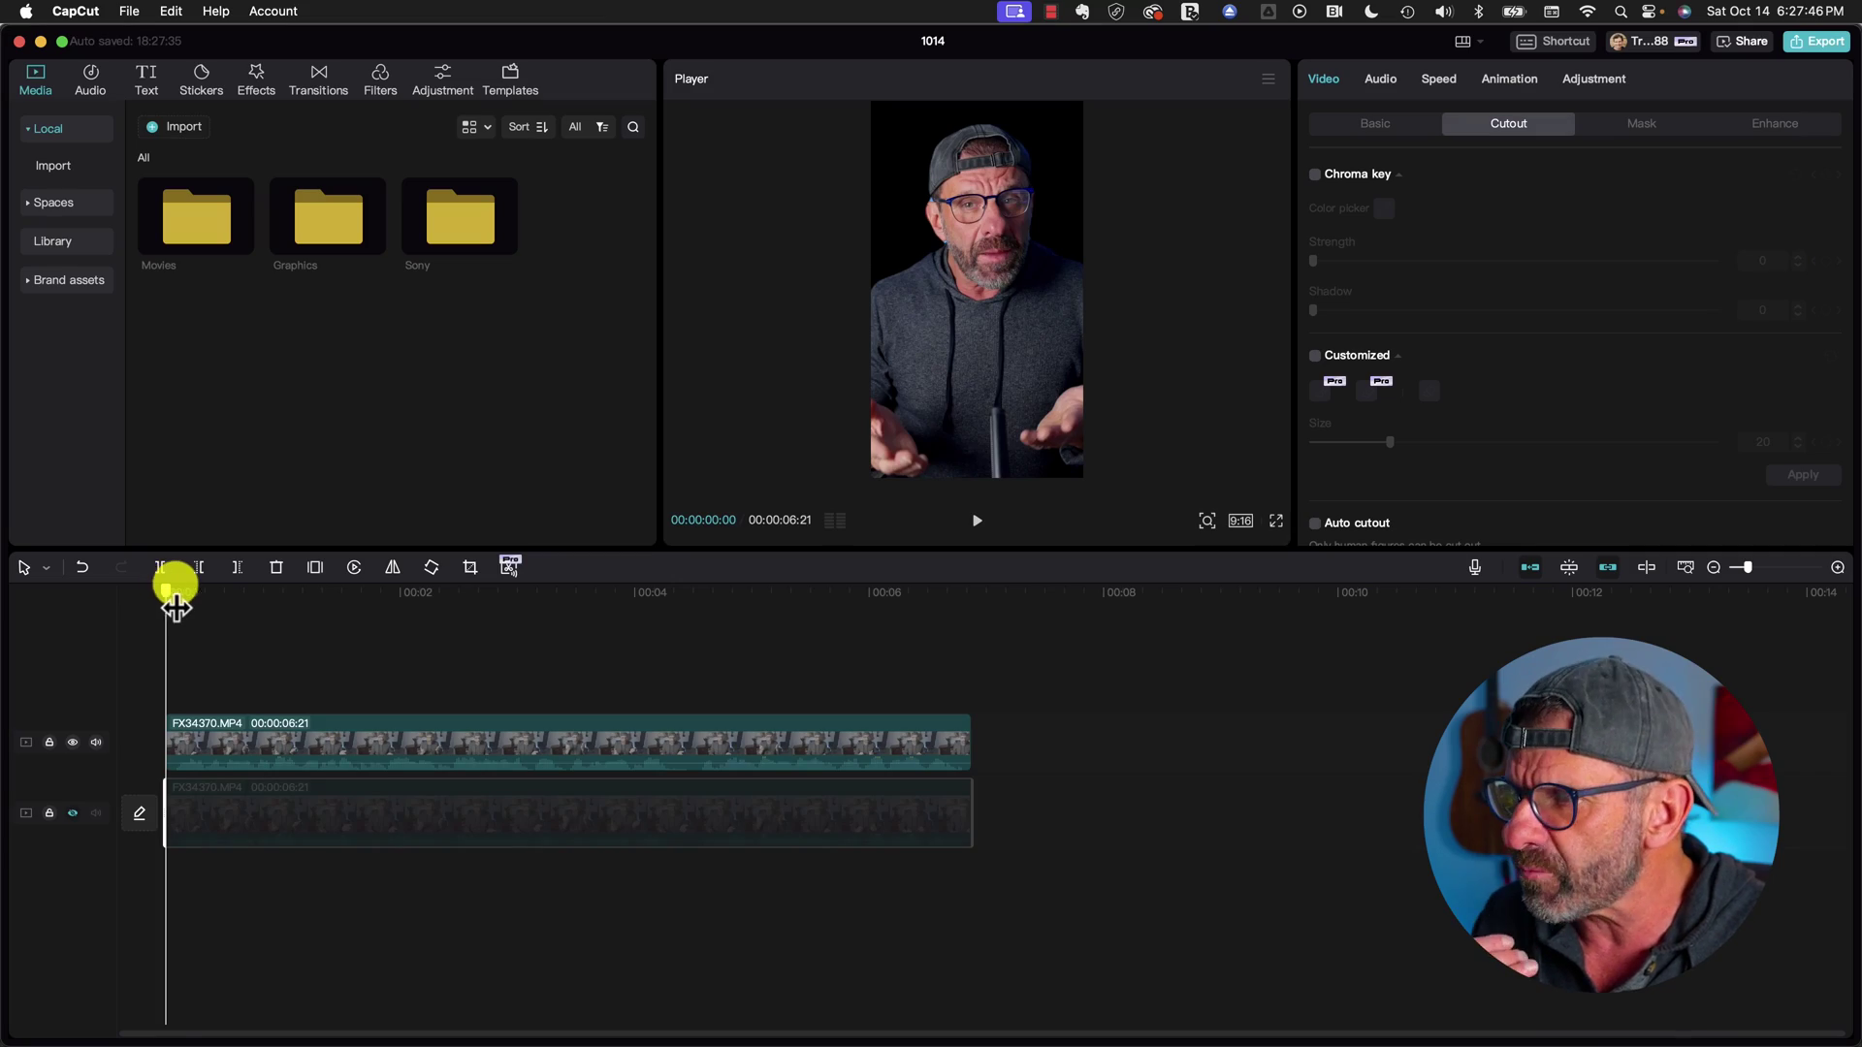
At 10 frames in, add Scale and Position keyframes to the top cut-out clip (319%, X −69).
{"action": "left_click_drag", "start_coordinate": [176, 605], "coordinate": [214, 588]}
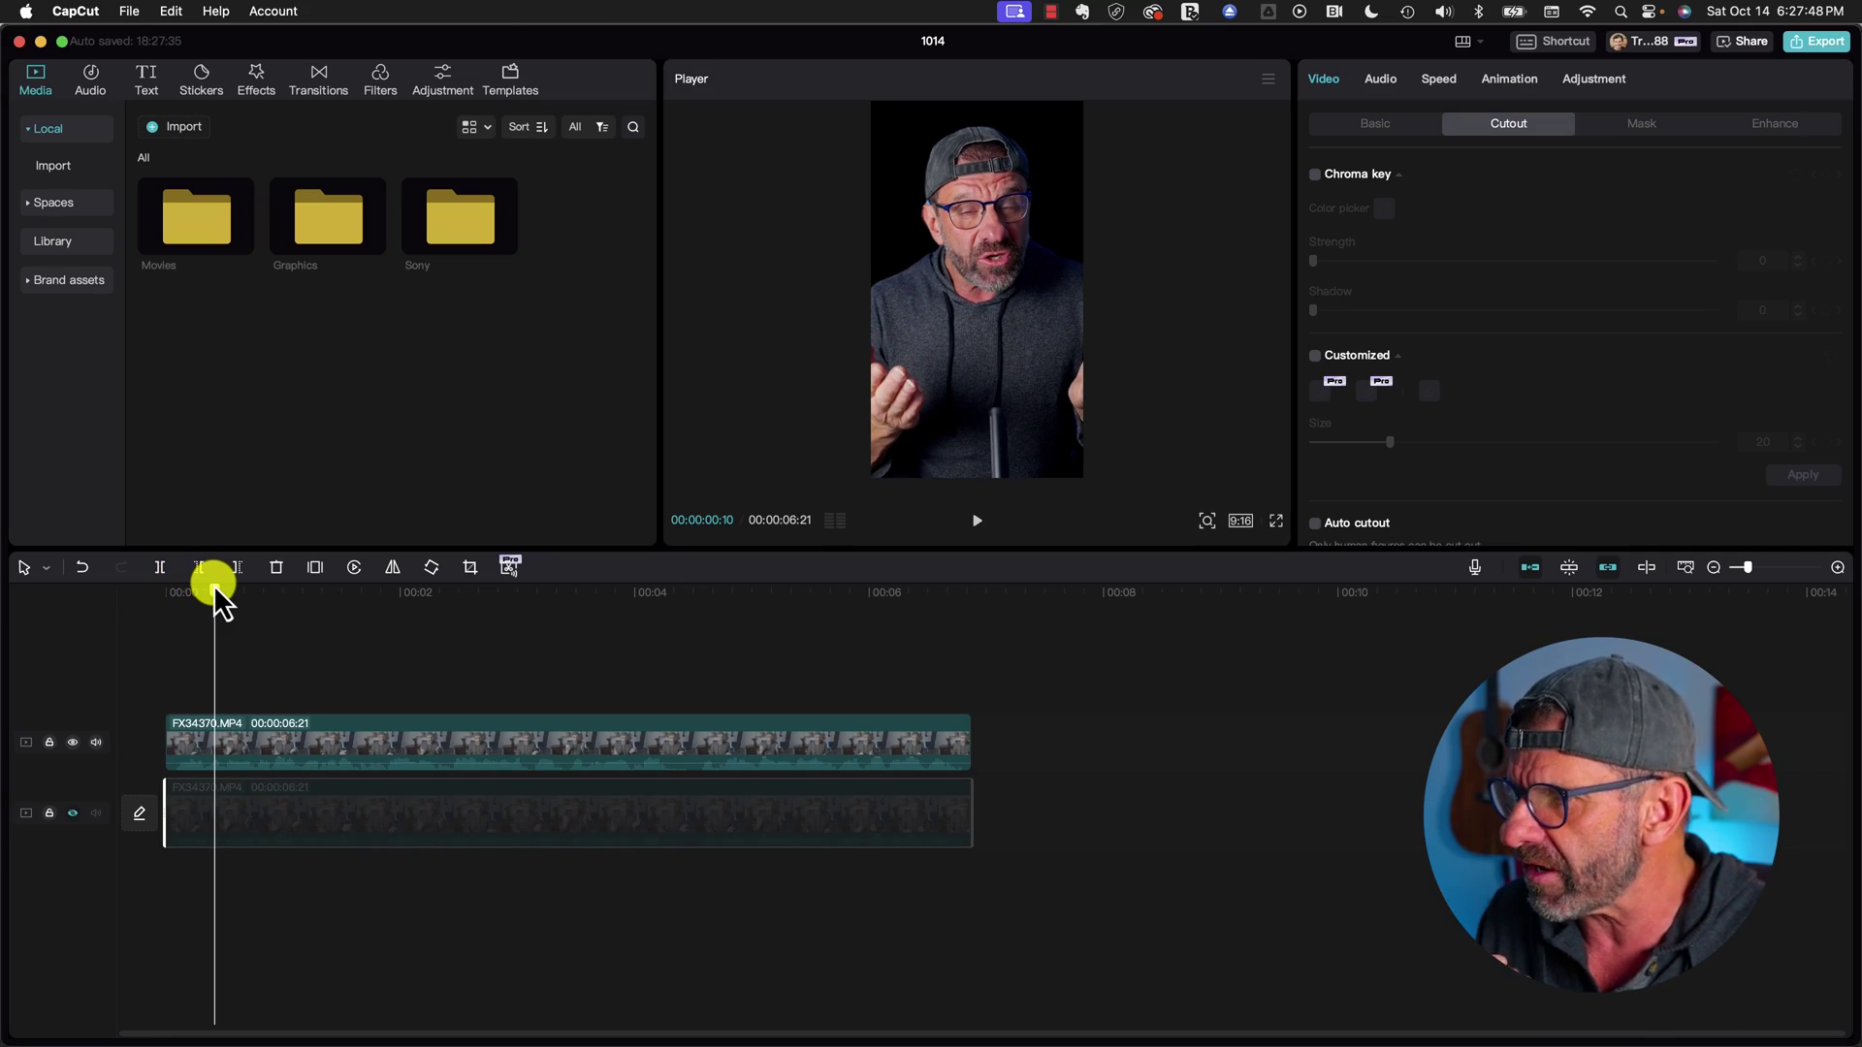
{"action": "left_click", "coordinate": [257, 754]}
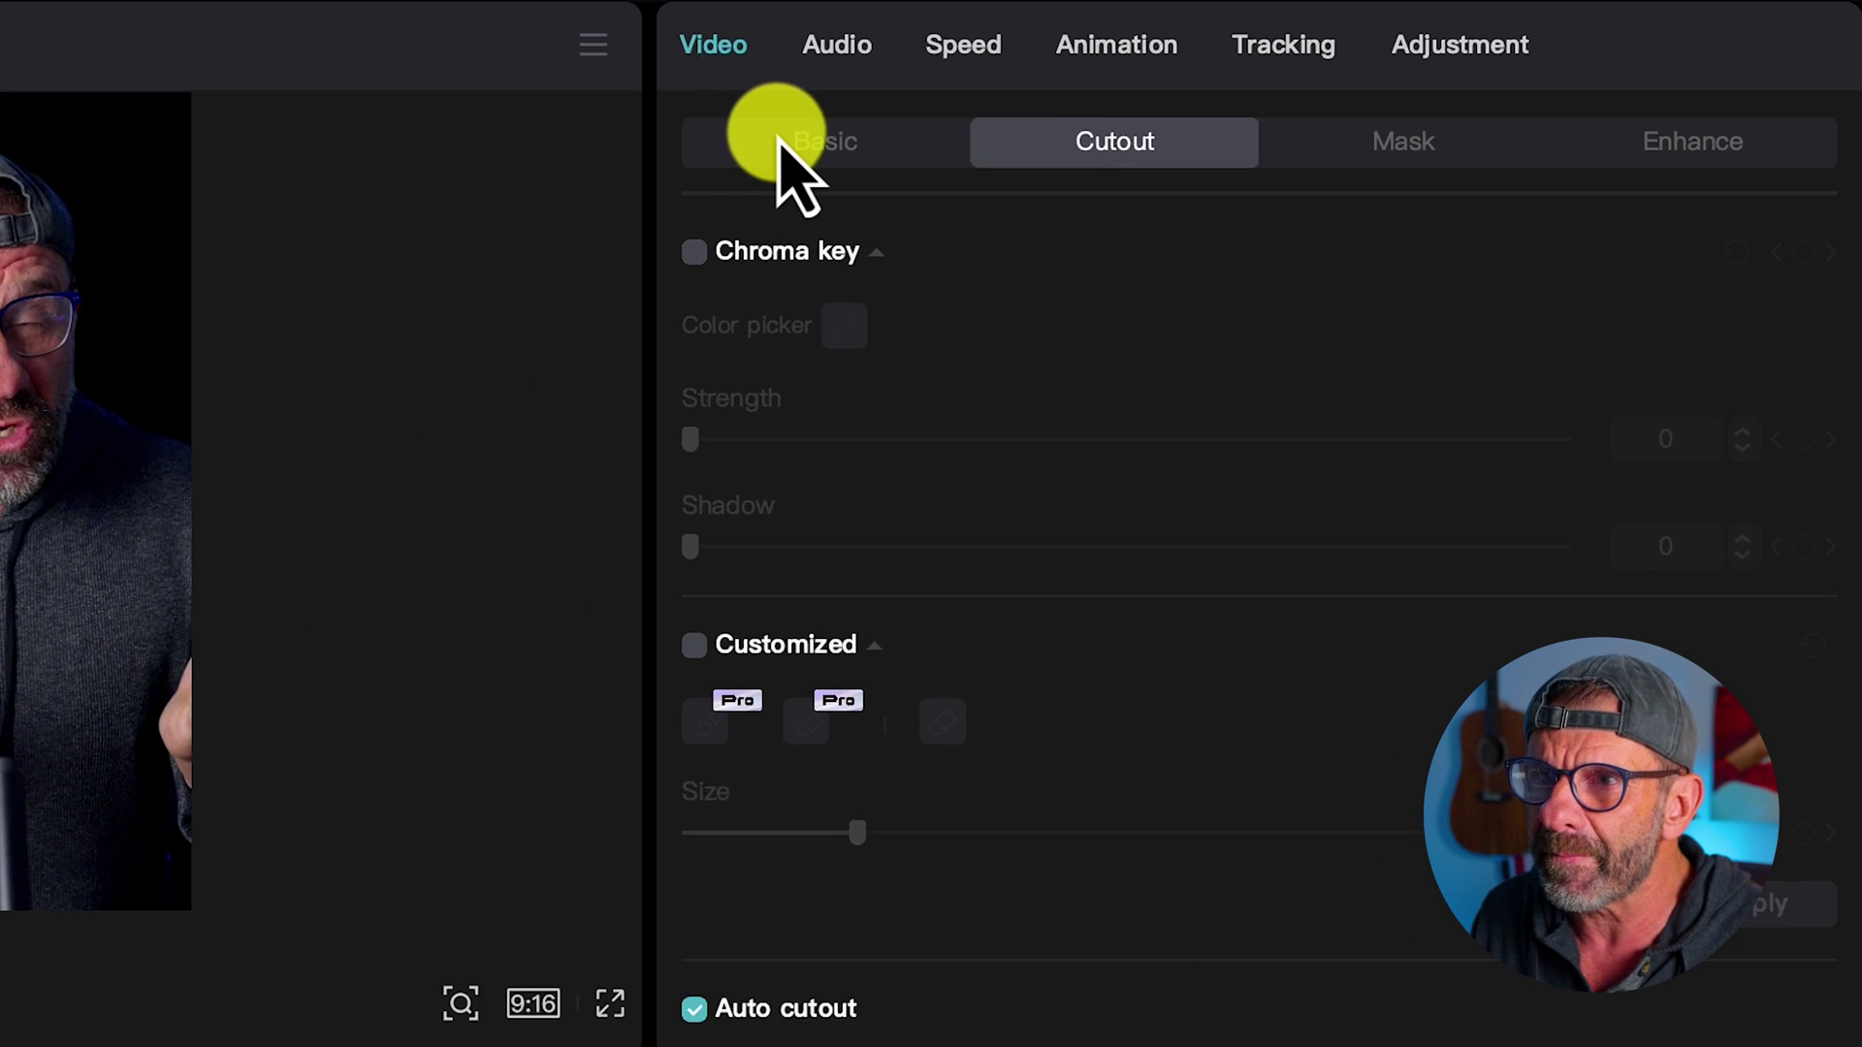
{"action": "left_click", "coordinate": [1352, 123]}
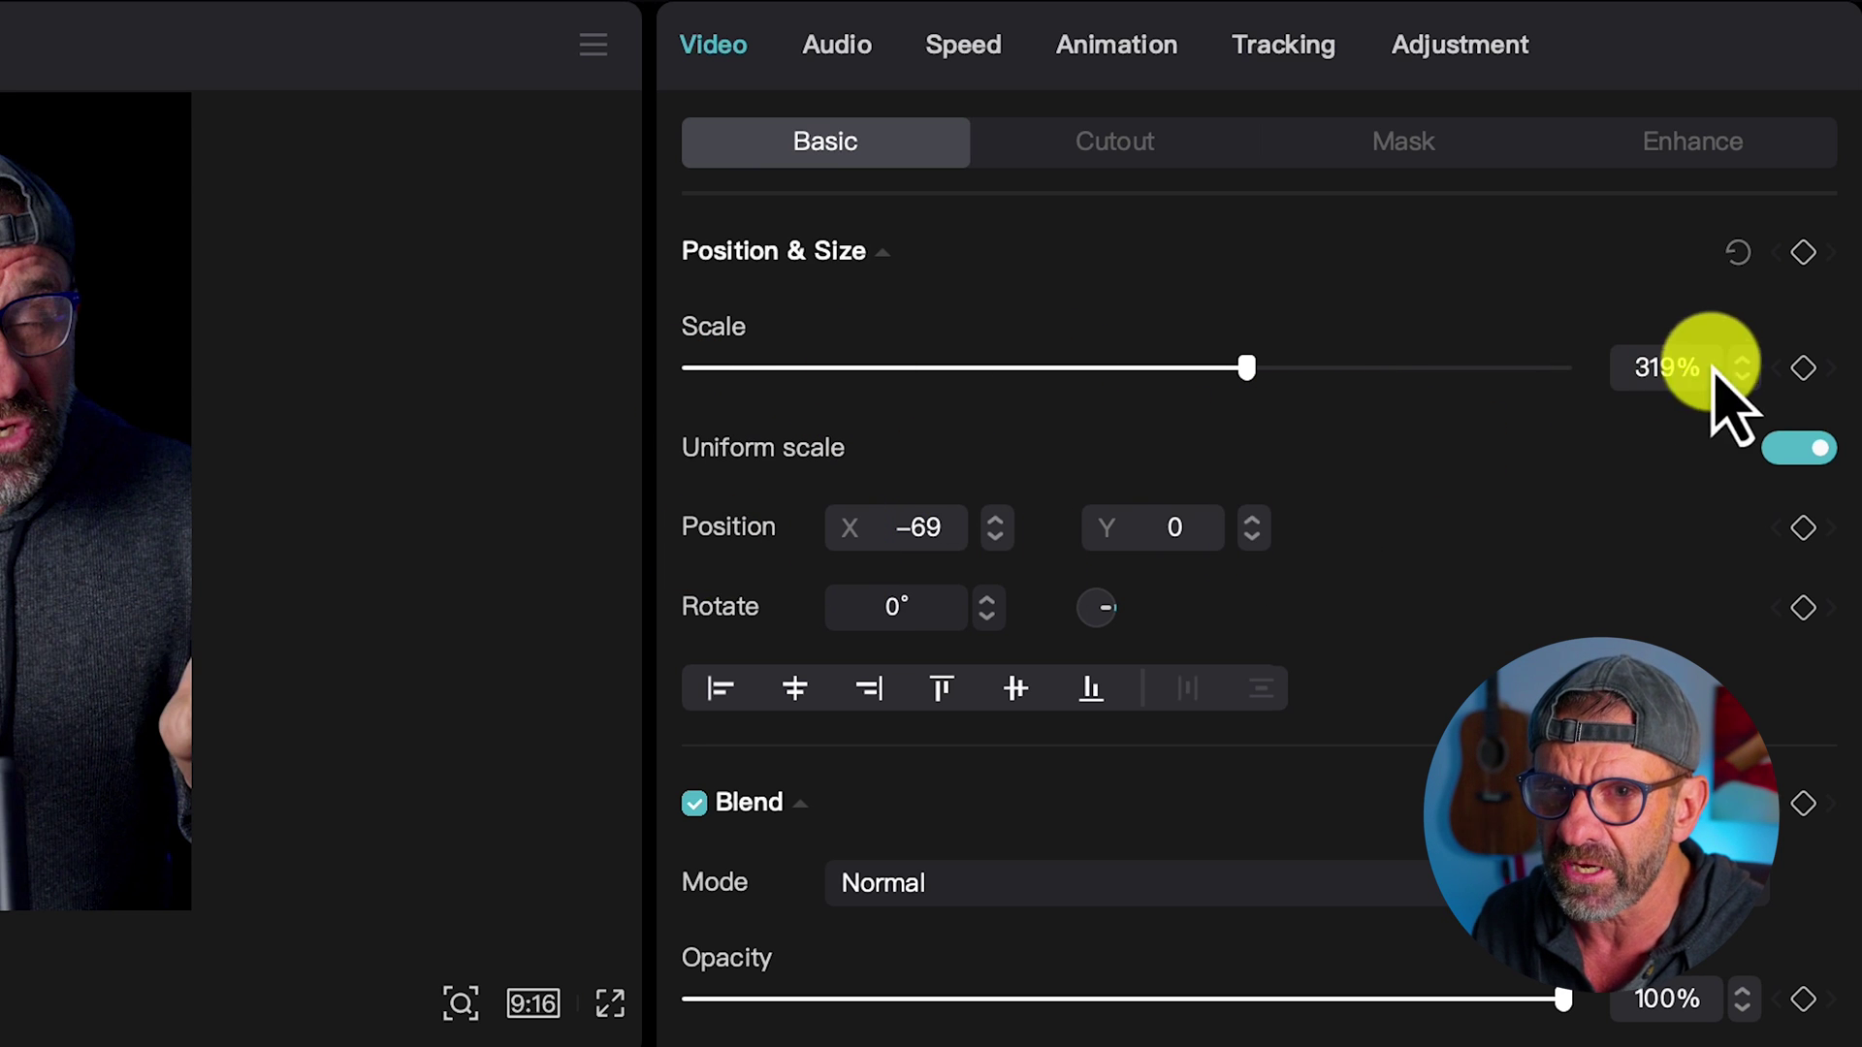
{"action": "left_click", "coordinate": [1801, 368]}
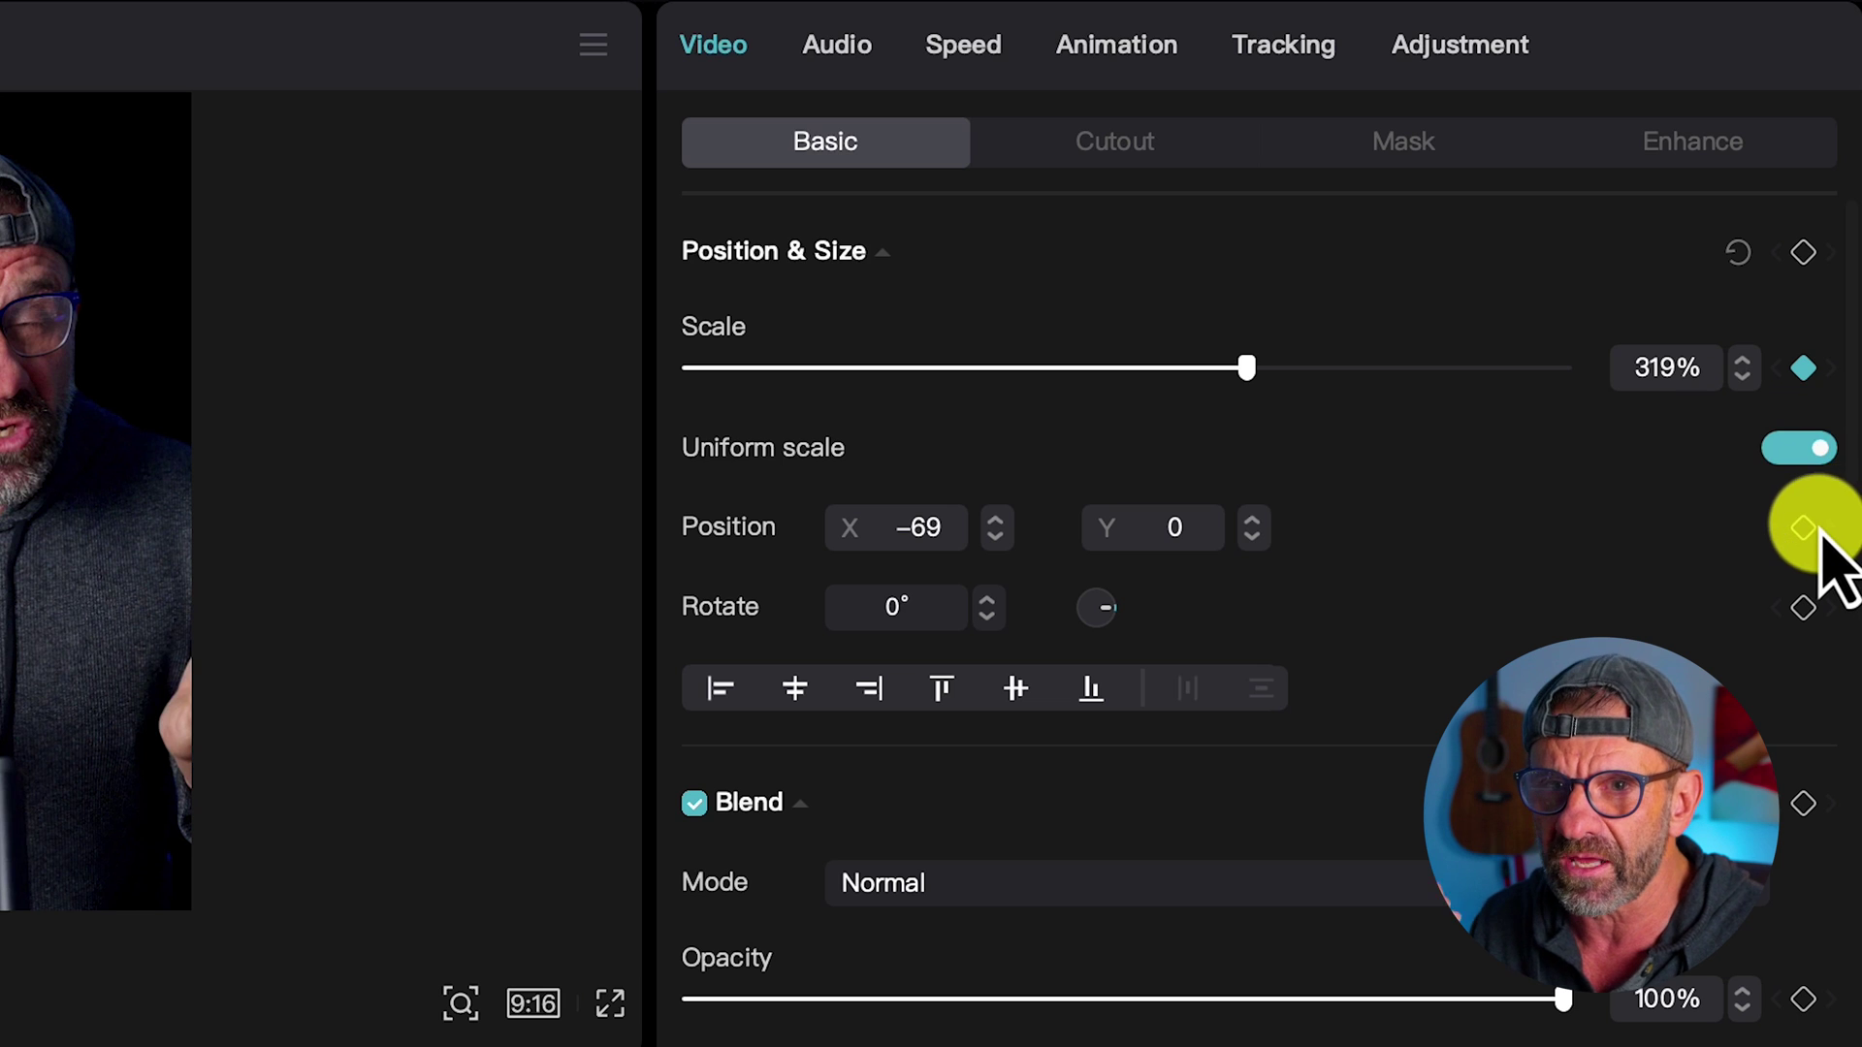
{"action": "left_click", "coordinate": [1806, 529]}
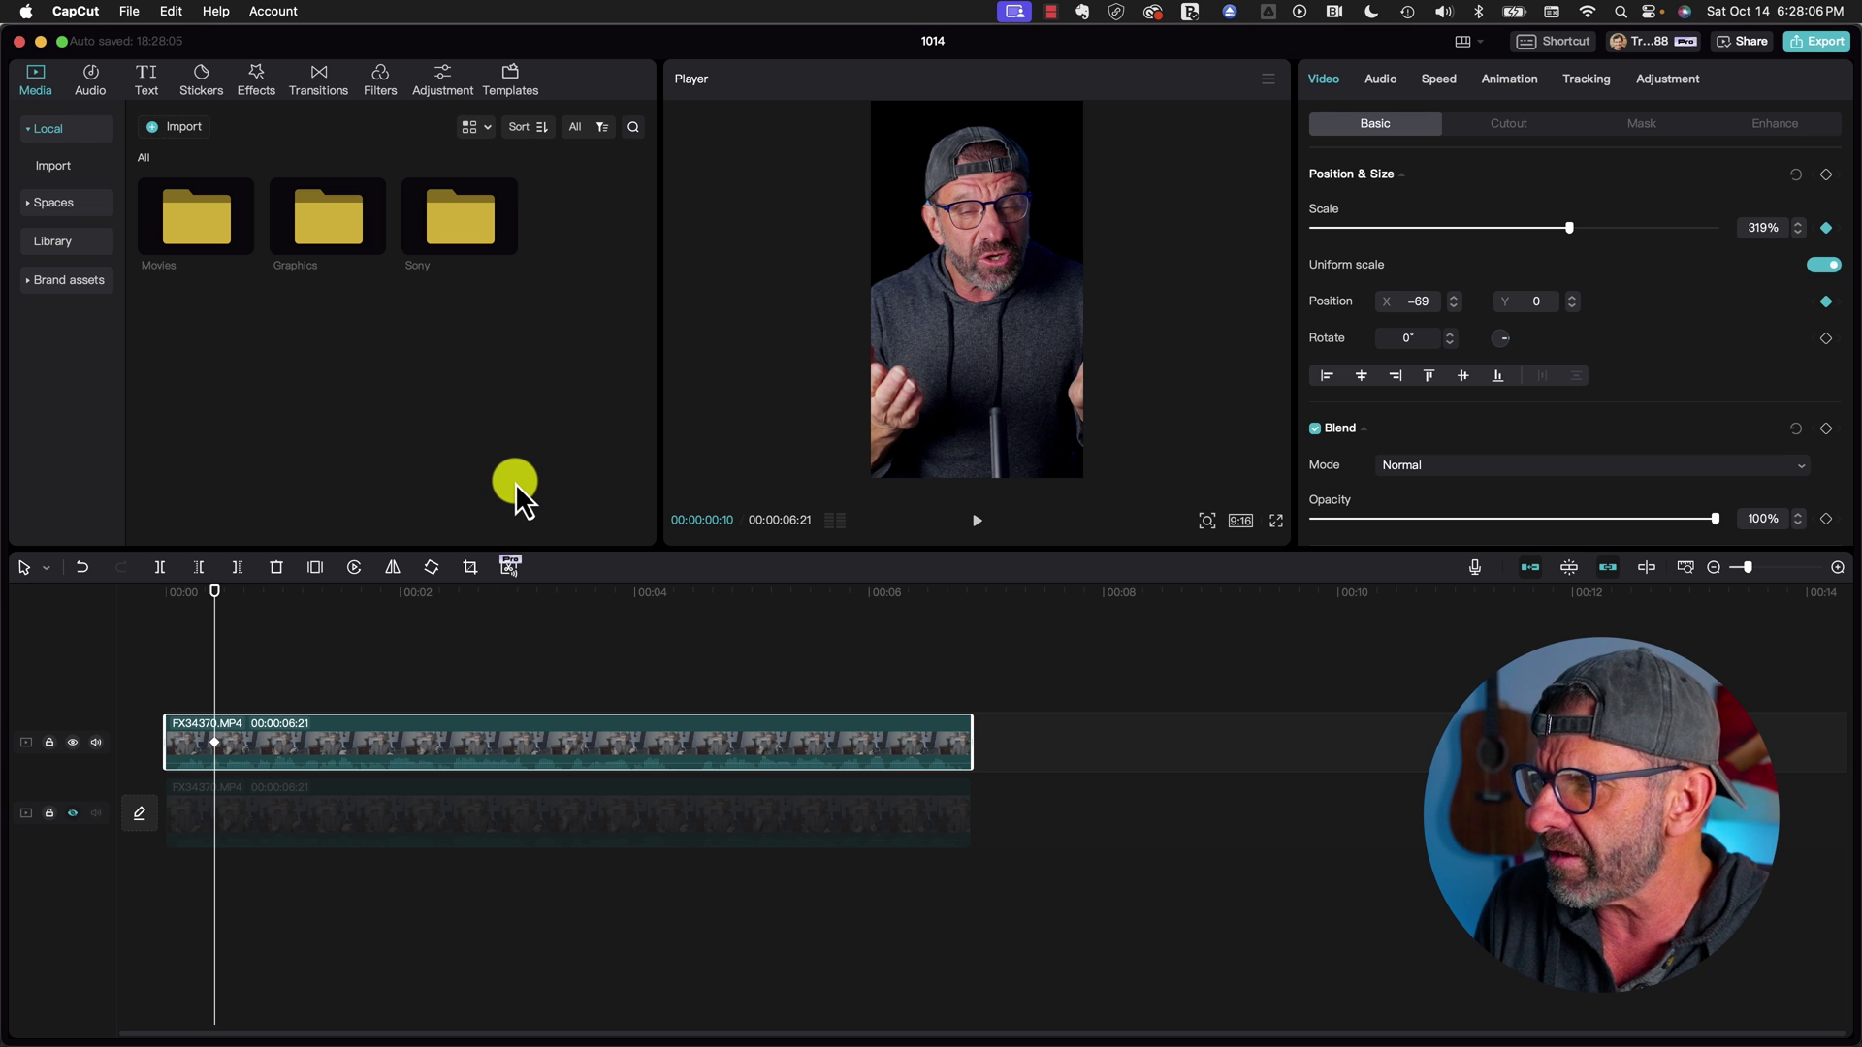
At 20 frames, shrink the cut-out presenter to 180% at bottom centre (X 0, Y −1002).
{"action": "key", "text": "Right"}
{"action": "key", "text": "Right"}
{"action": "key", "text": "Right"}
{"action": "key", "text": "Right"}
{"action": "key", "text": "Right"}
{"action": "key", "text": "Right"}
{"action": "key", "text": "Right"}
{"action": "key", "text": "Right"}
{"action": "key", "text": "Right"}
{"action": "key", "text": "Right"}
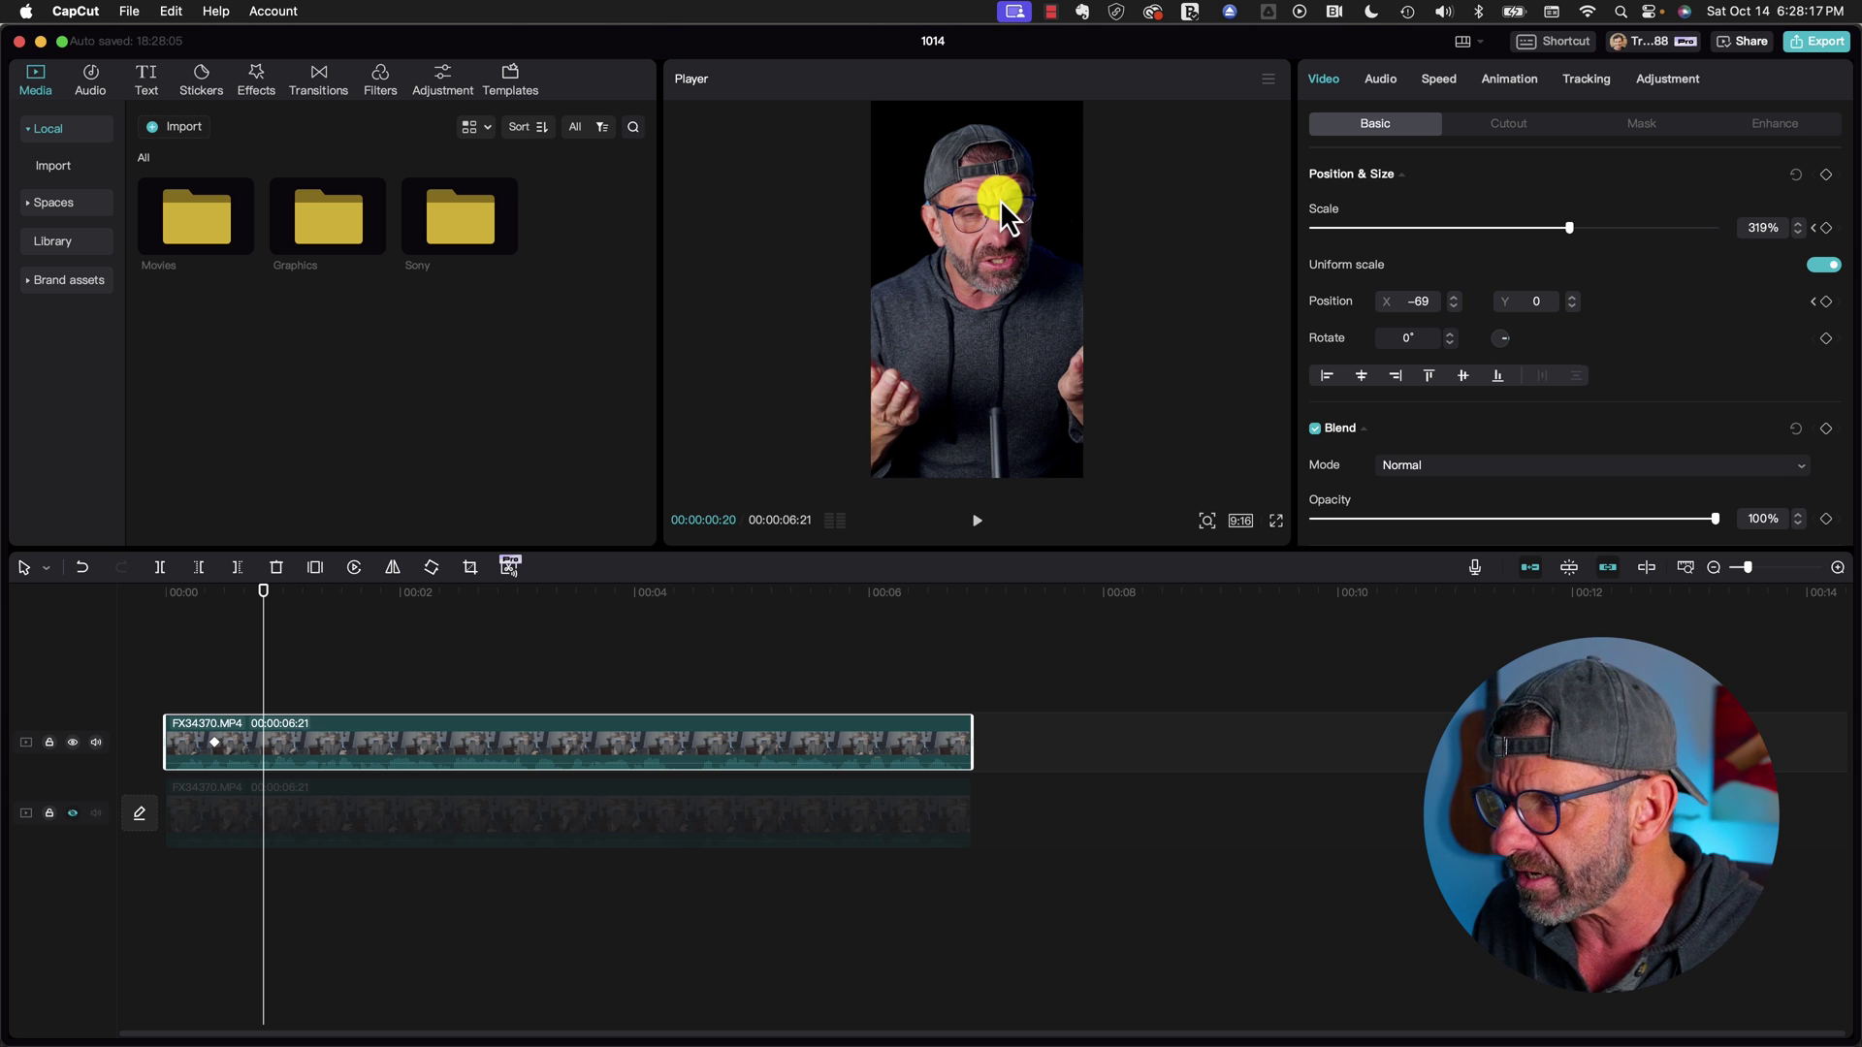
{"action": "left_click_drag", "start_coordinate": [999, 199], "coordinate": [987, 344]}
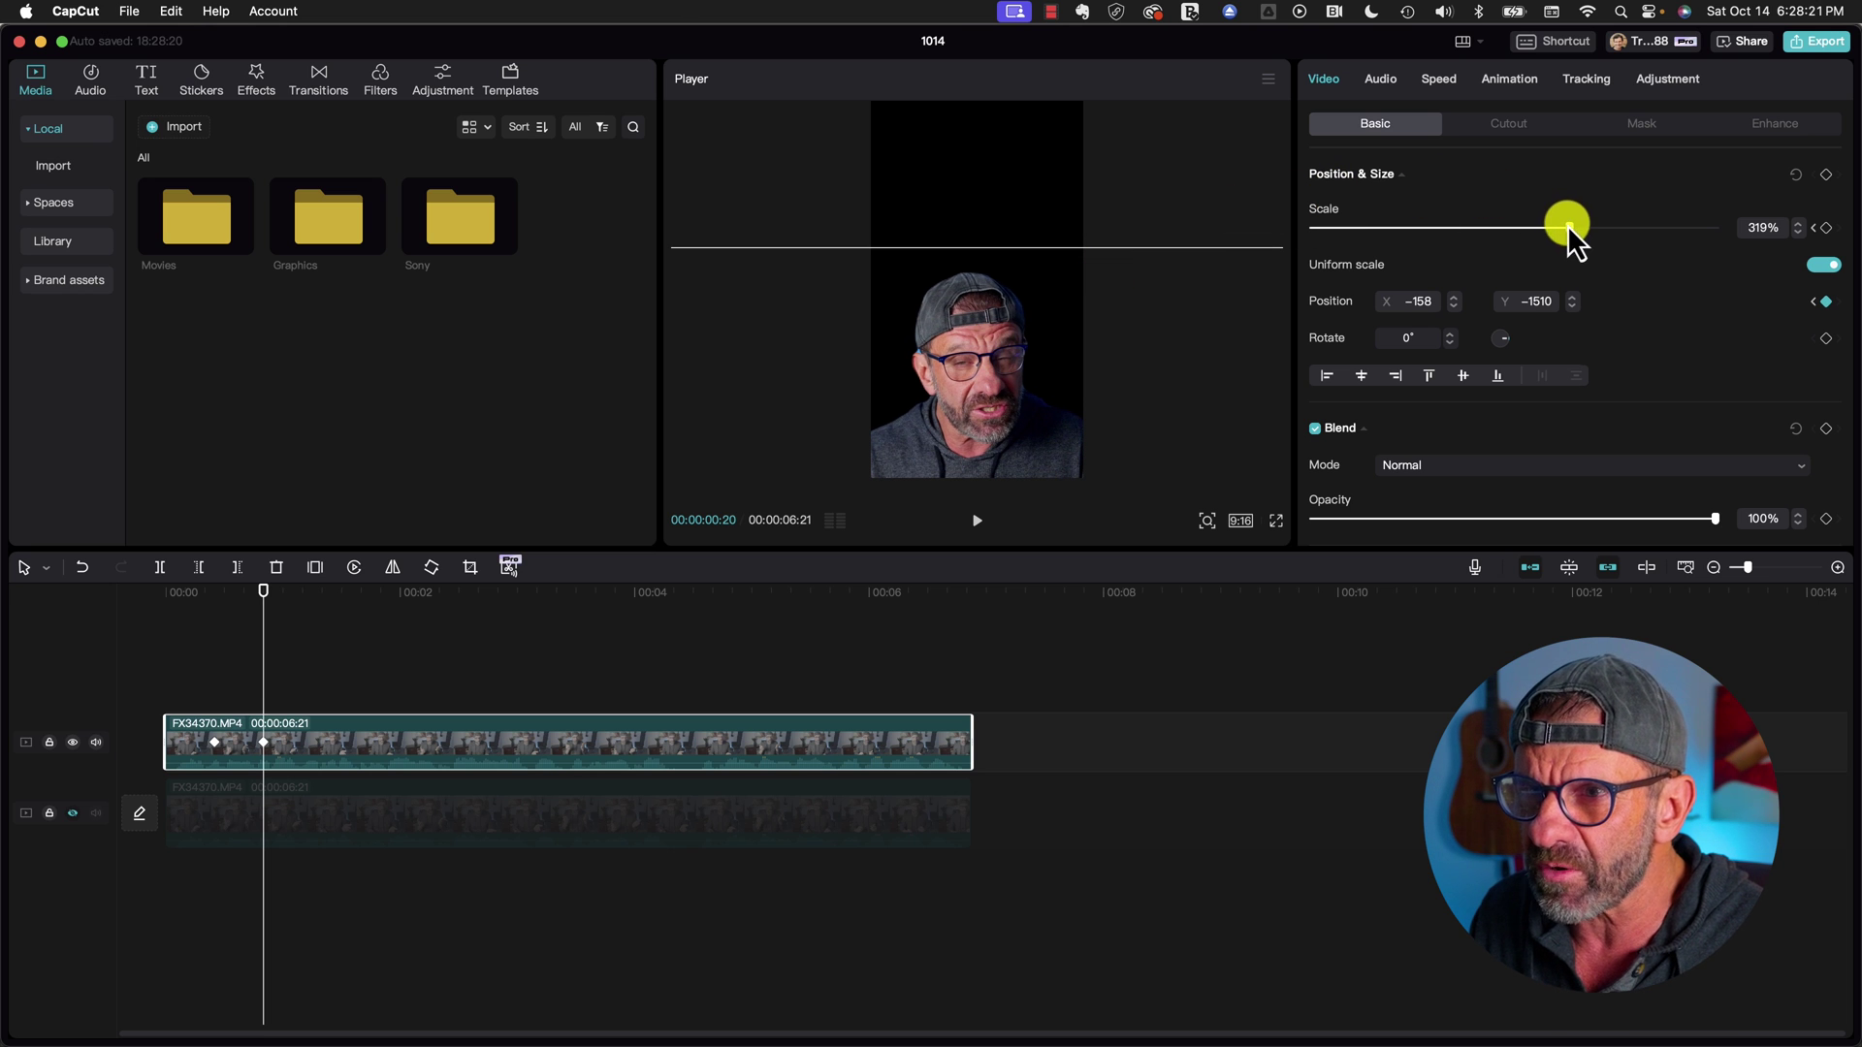
{"action": "left_click_drag", "start_coordinate": [1567, 226], "coordinate": [1456, 229]}
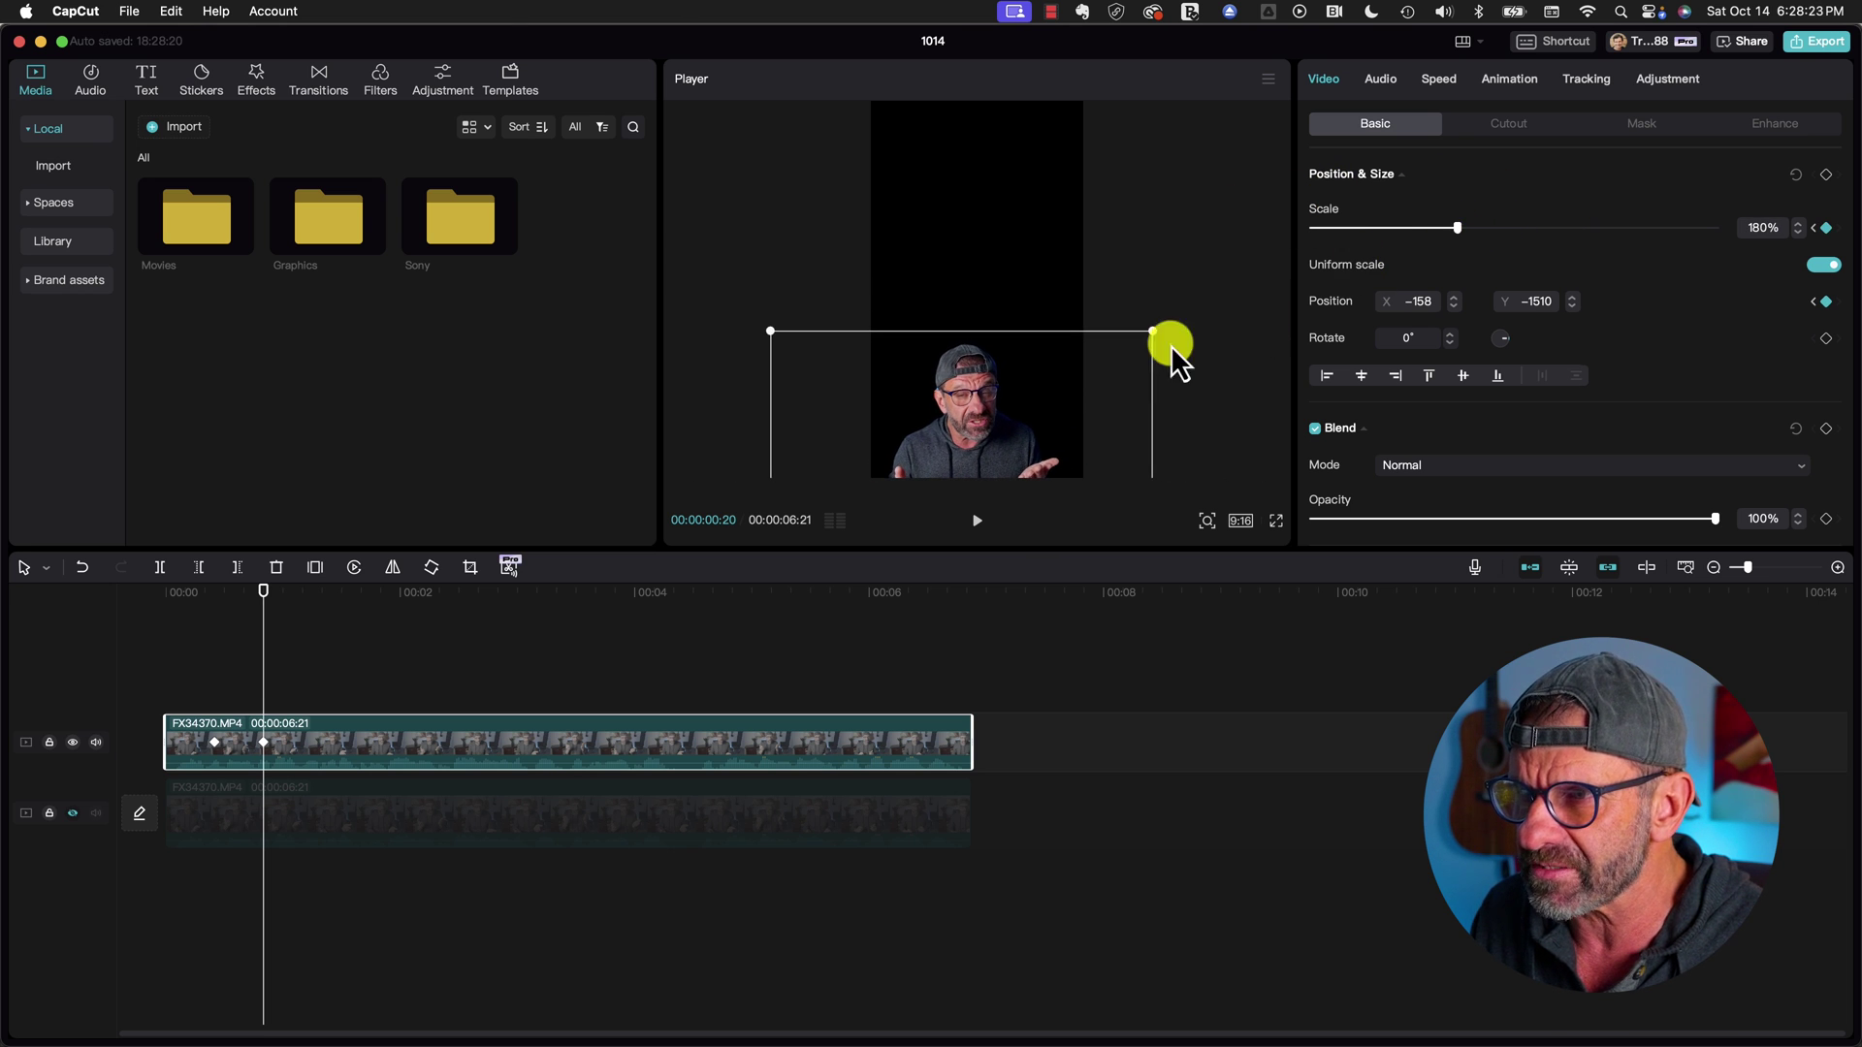
{"action": "left_click_drag", "start_coordinate": [1051, 346], "coordinate": [1056, 335]}
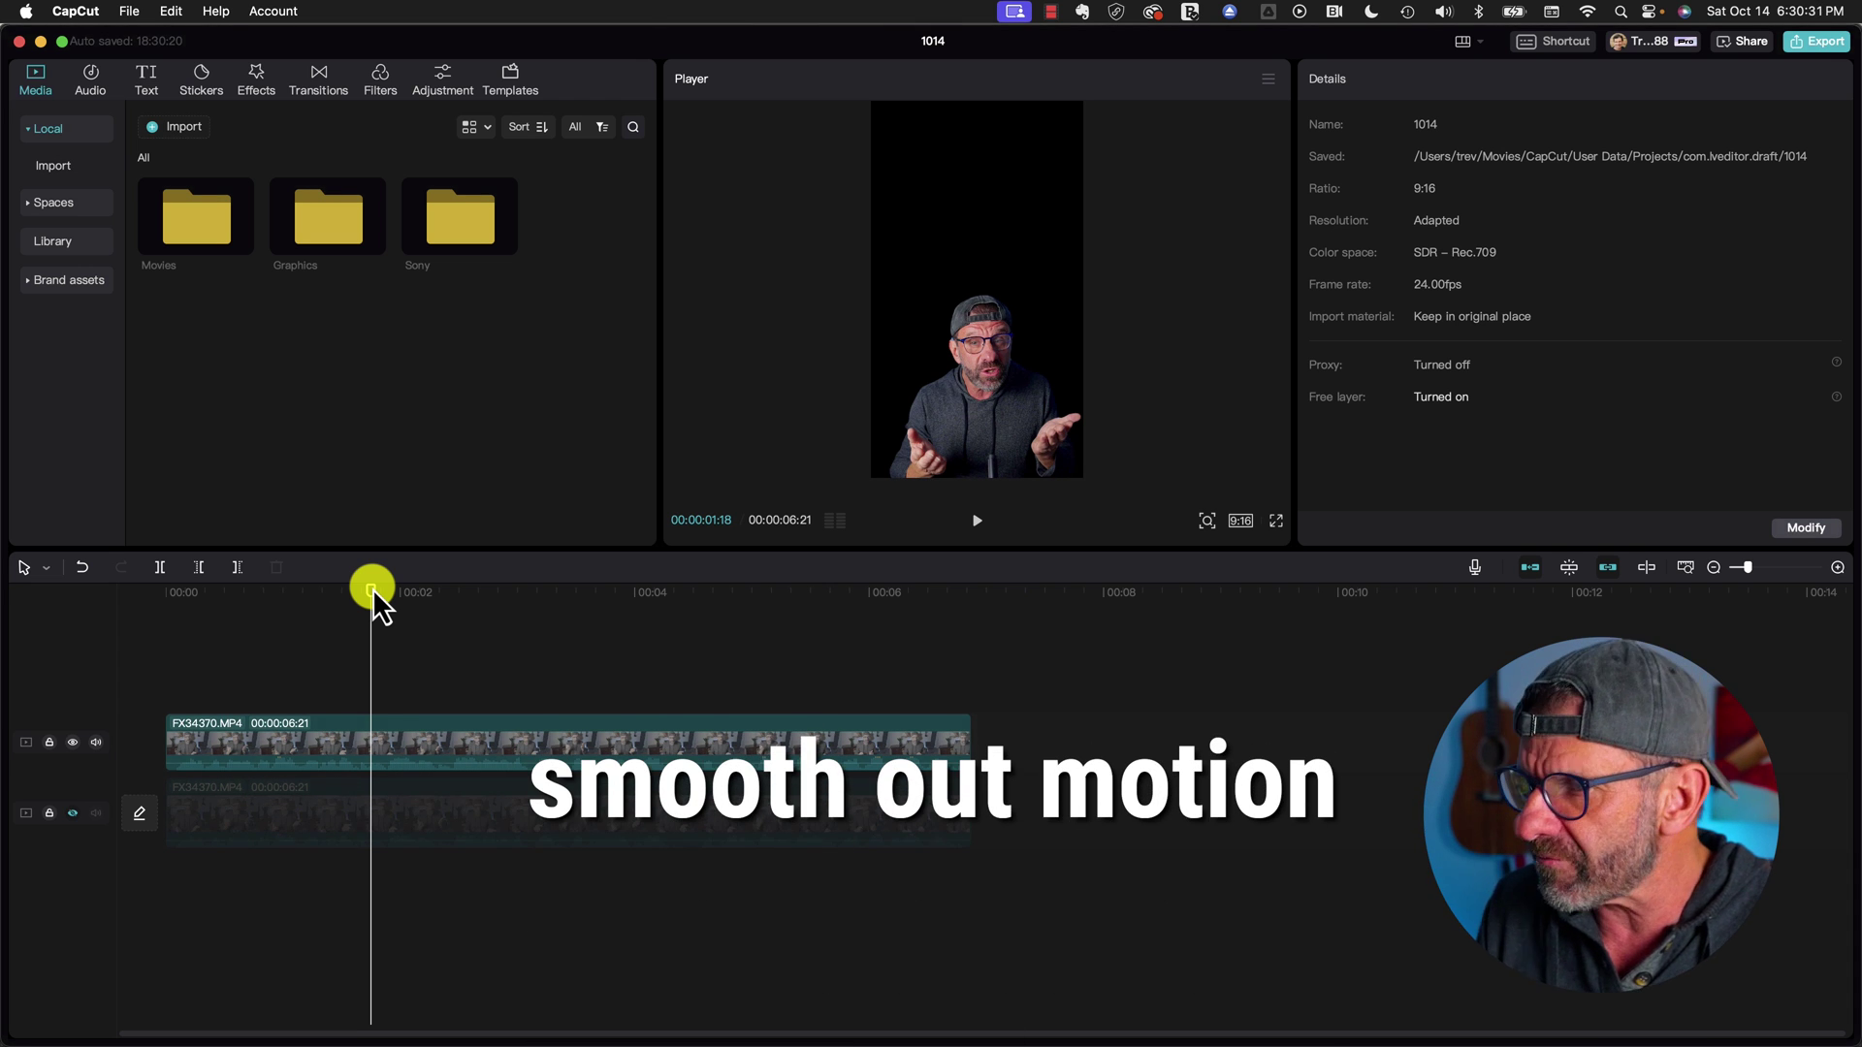
{"action": "left_click", "coordinate": [335, 729]}
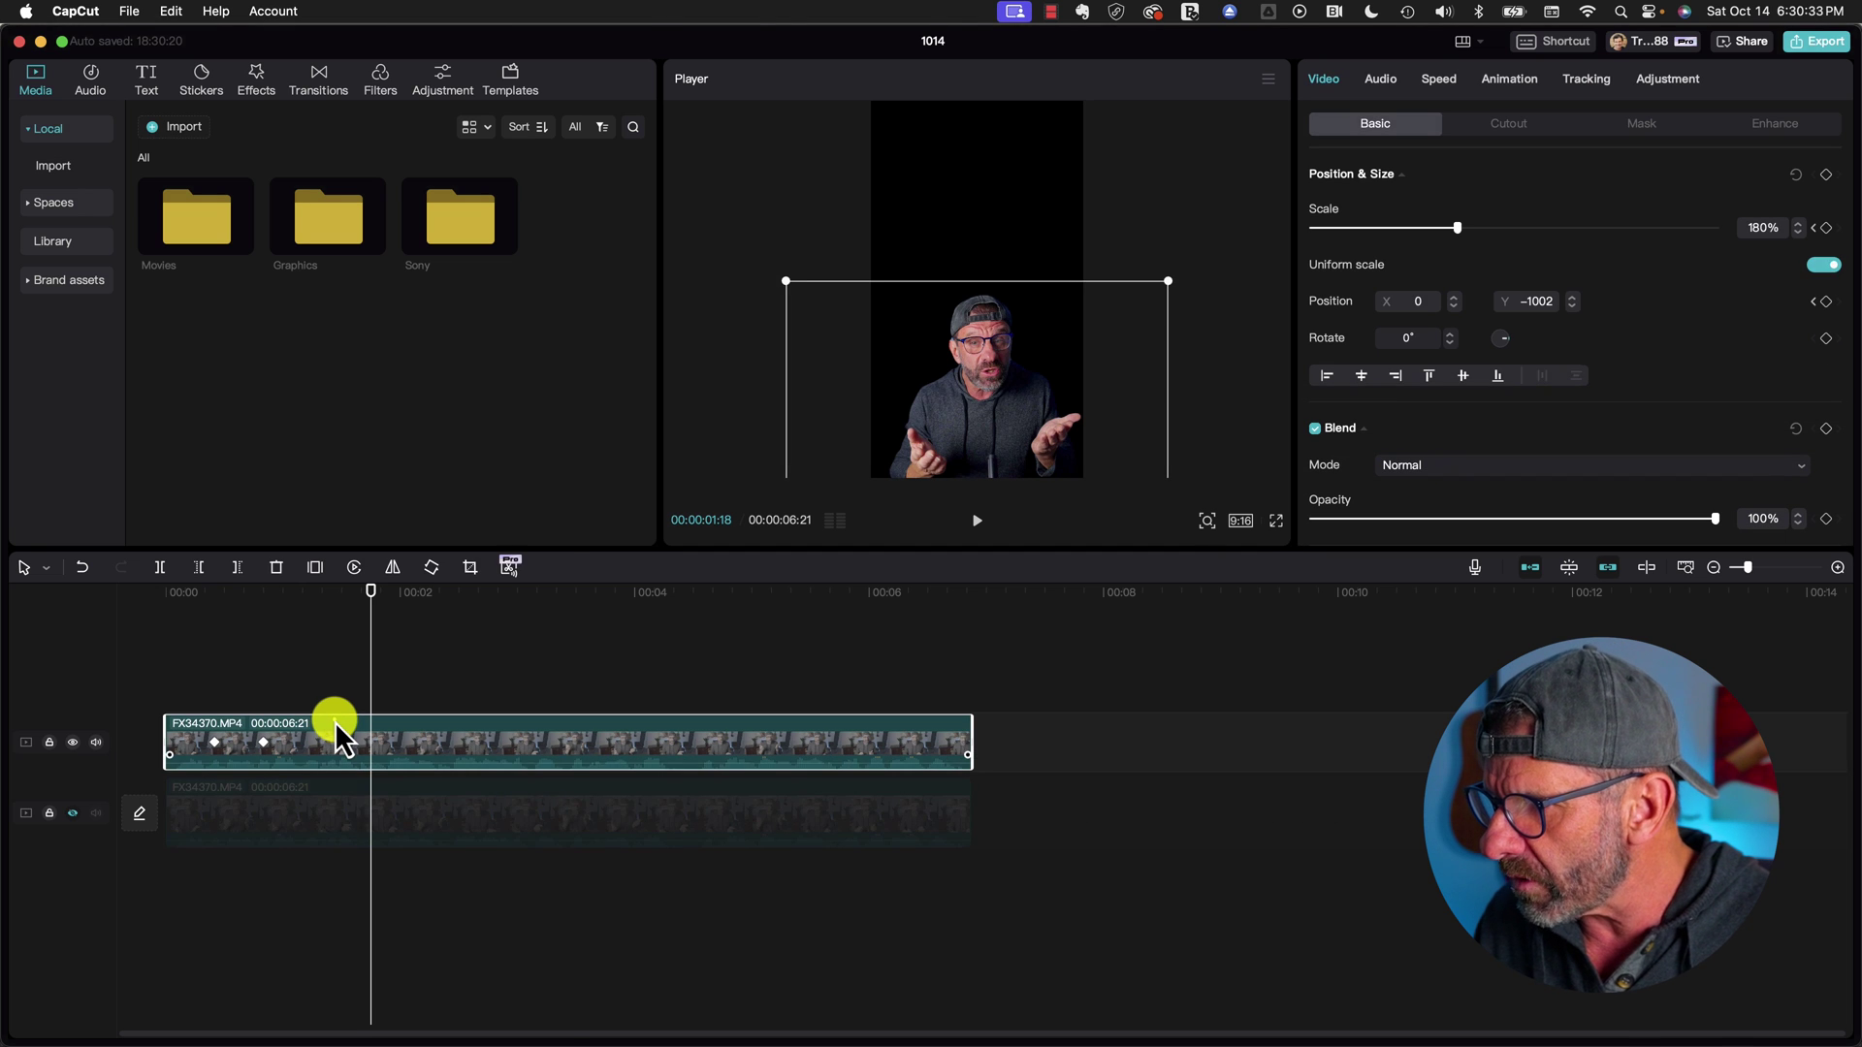
Apply Auto Curve easing to the first Scale keyframe in the keyframe graph, then close the graph.
{"action": "right_click", "coordinate": [334, 721]}
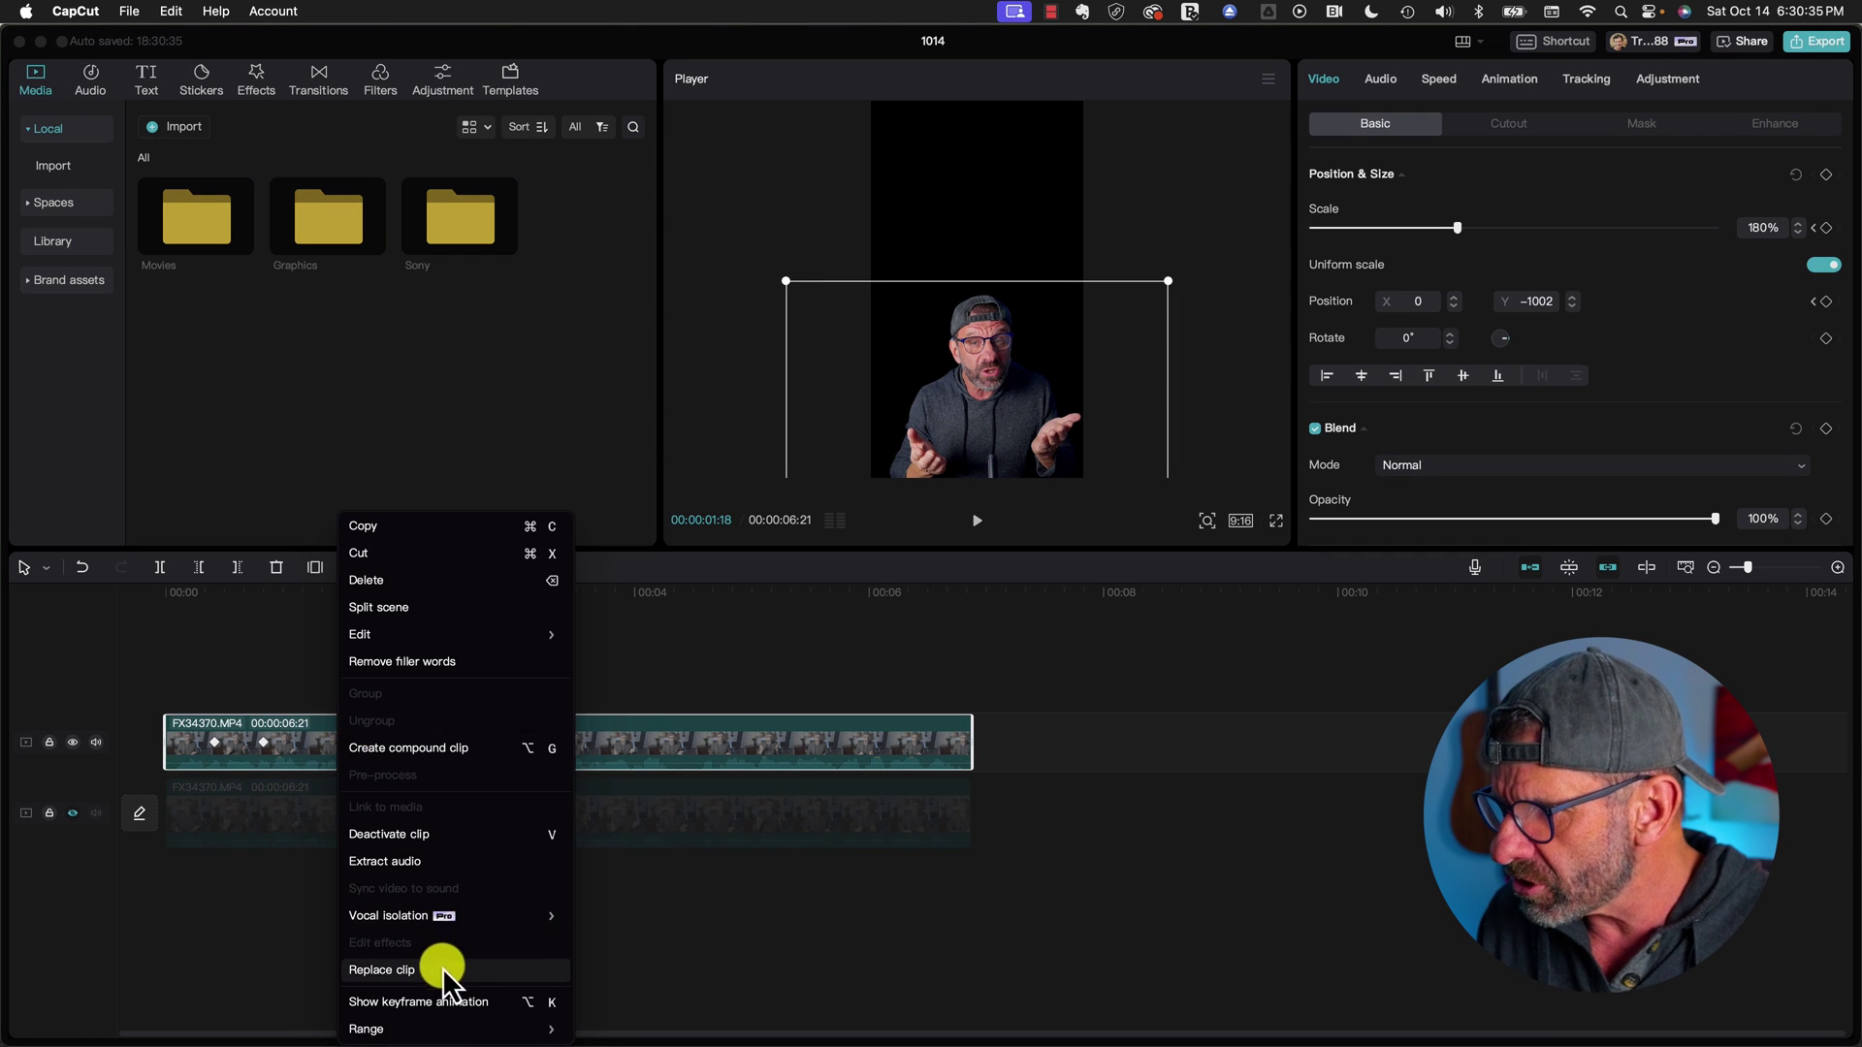
{"action": "left_click", "coordinate": [451, 1004]}
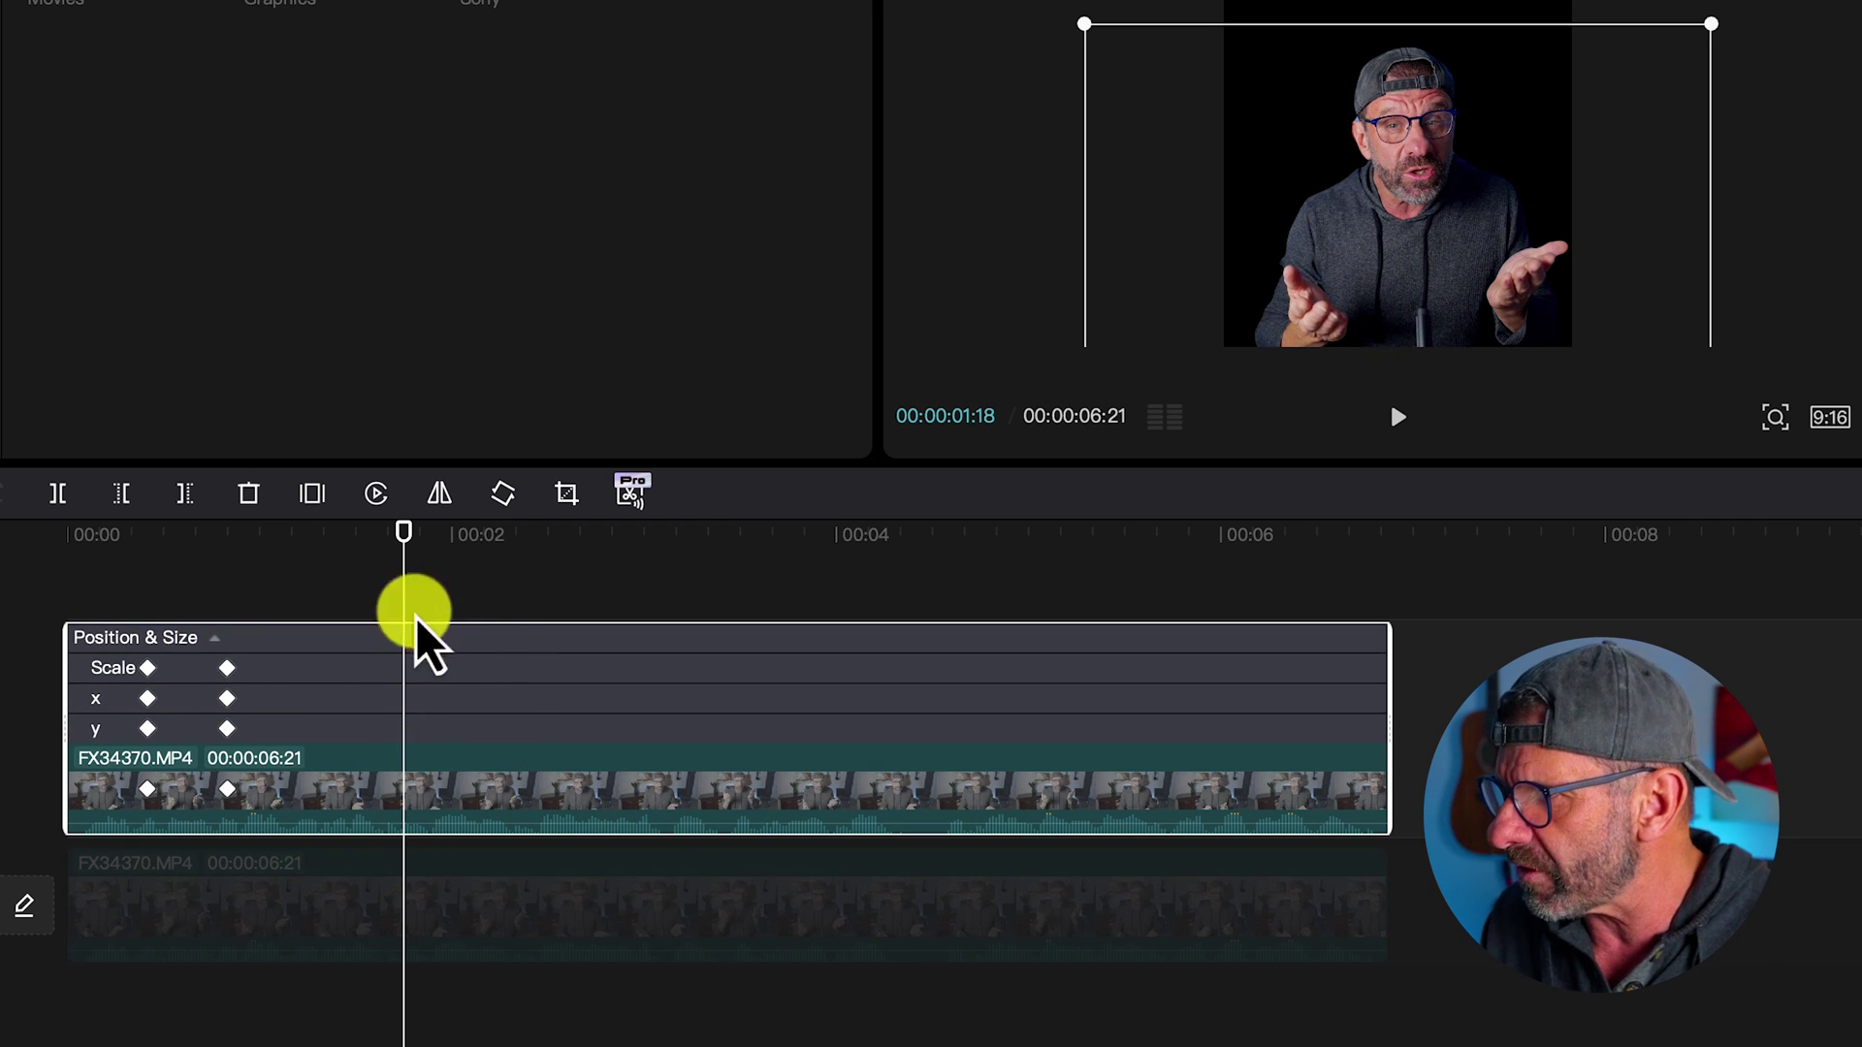
{"action": "left_click", "coordinate": [340, 666]}
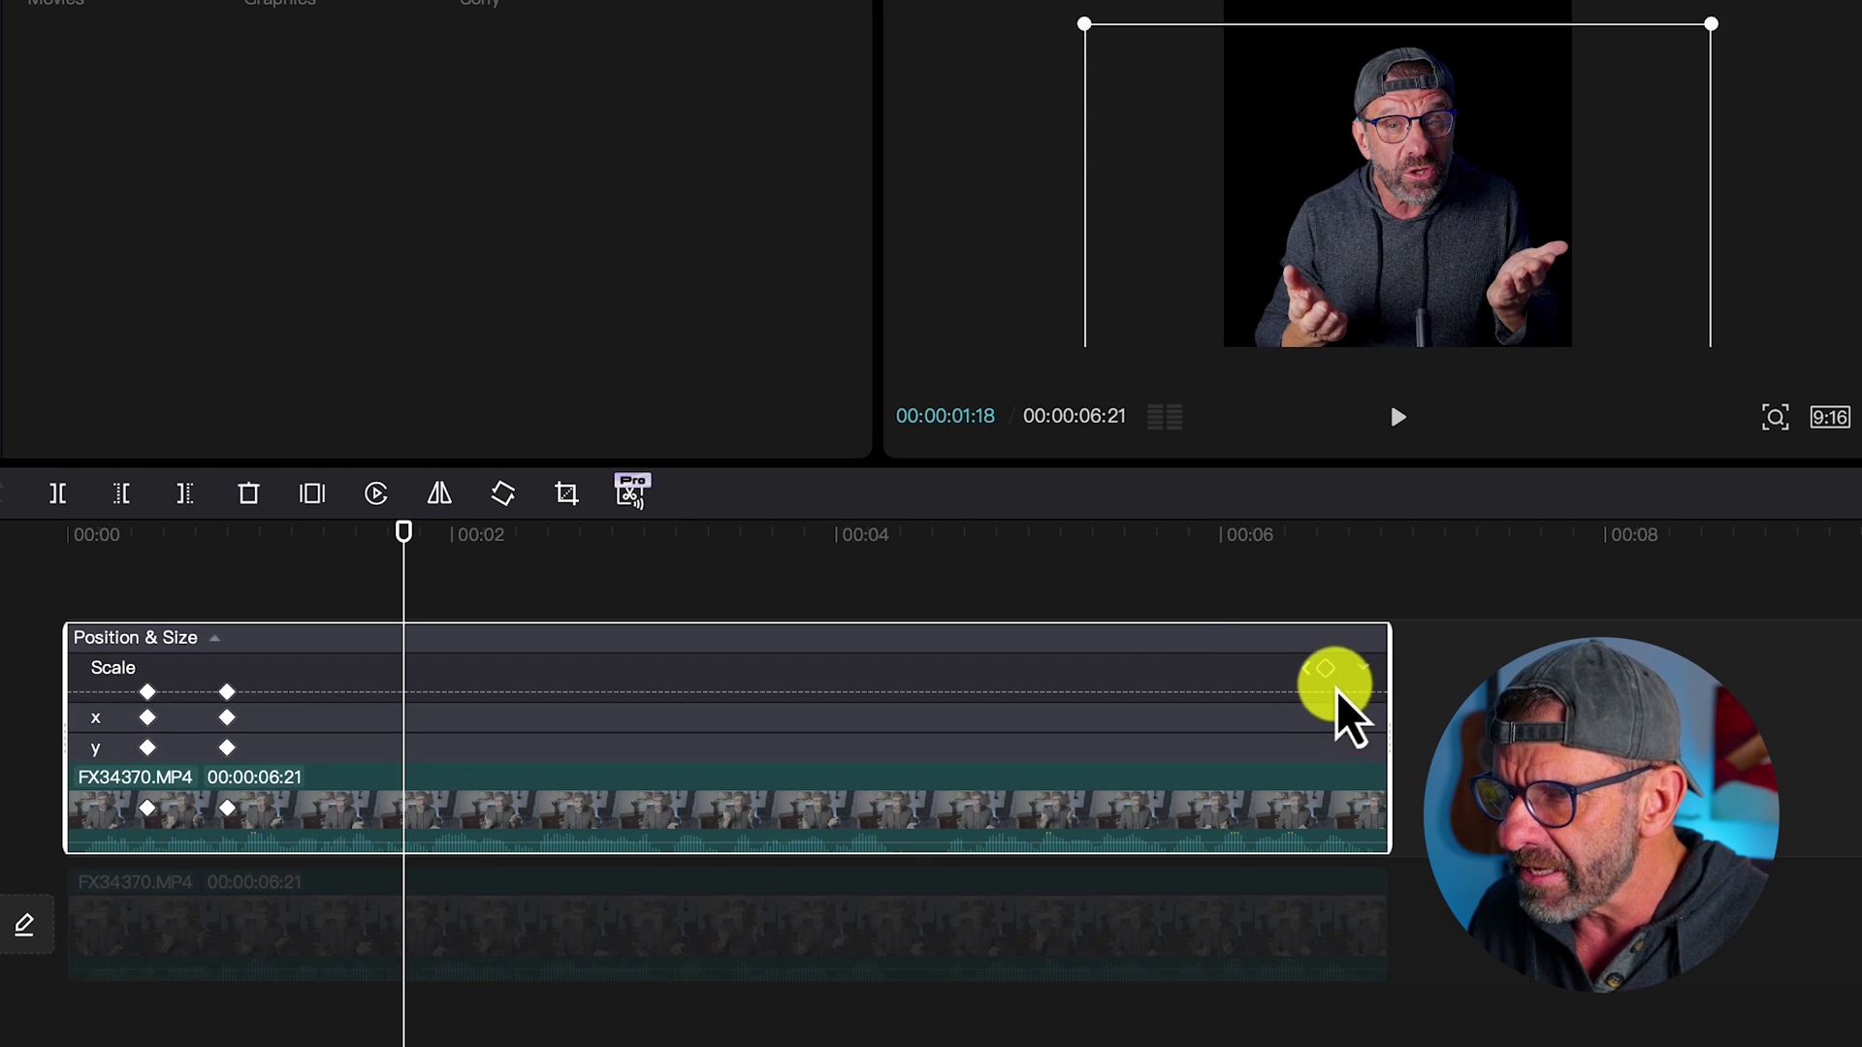
{"action": "left_click", "coordinate": [1363, 669]}
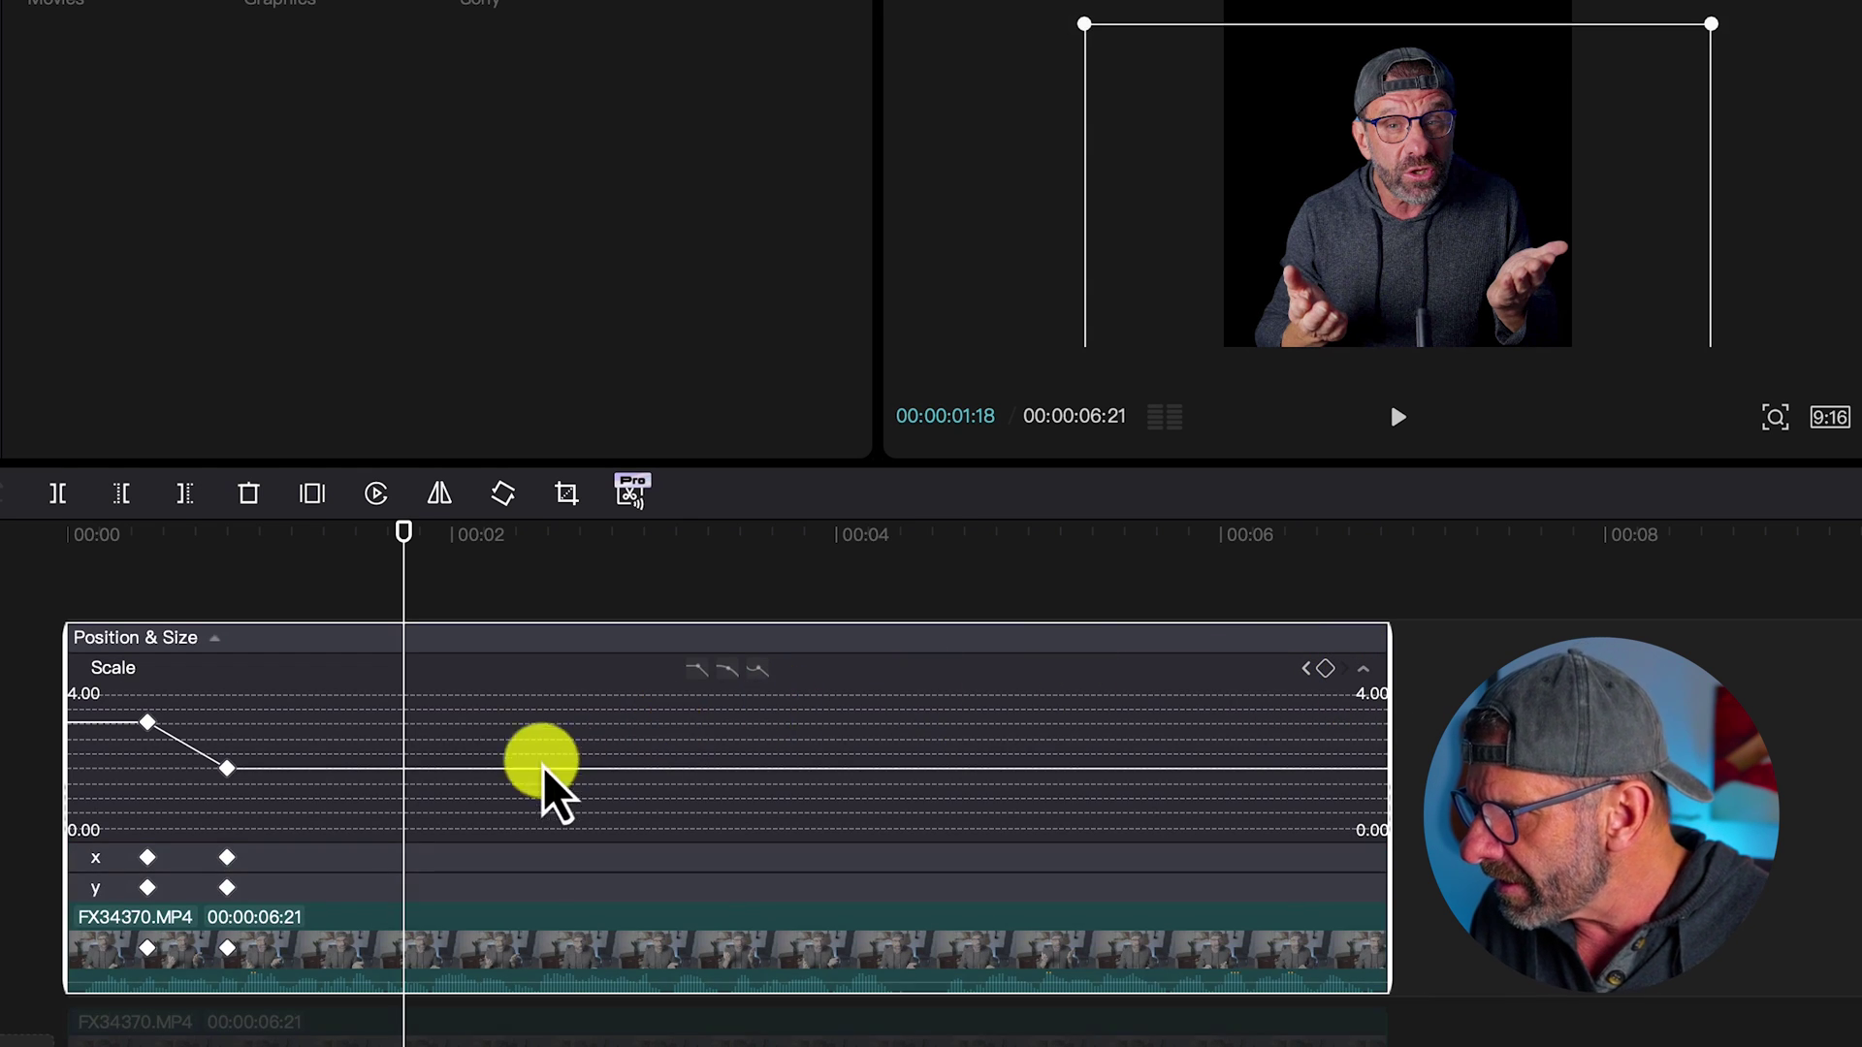
{"action": "left_click", "coordinate": [227, 769]}
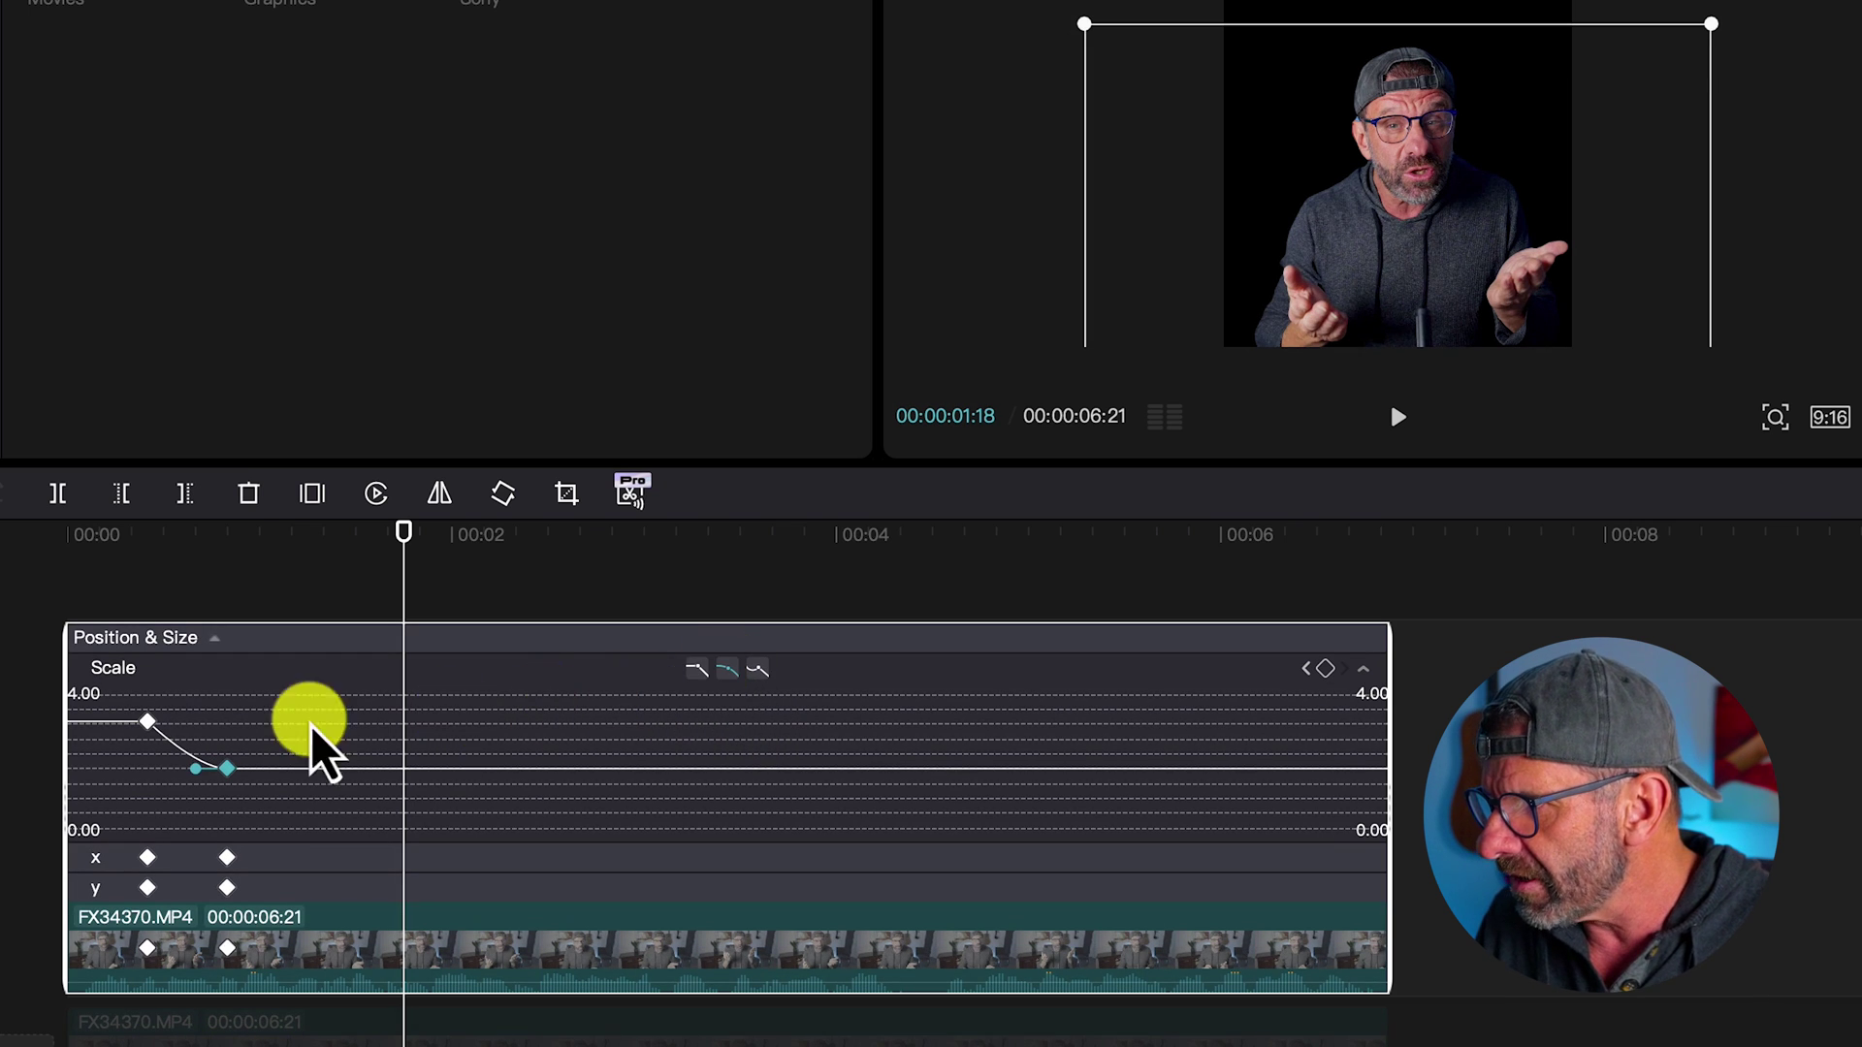
{"action": "left_click", "coordinate": [148, 724]}
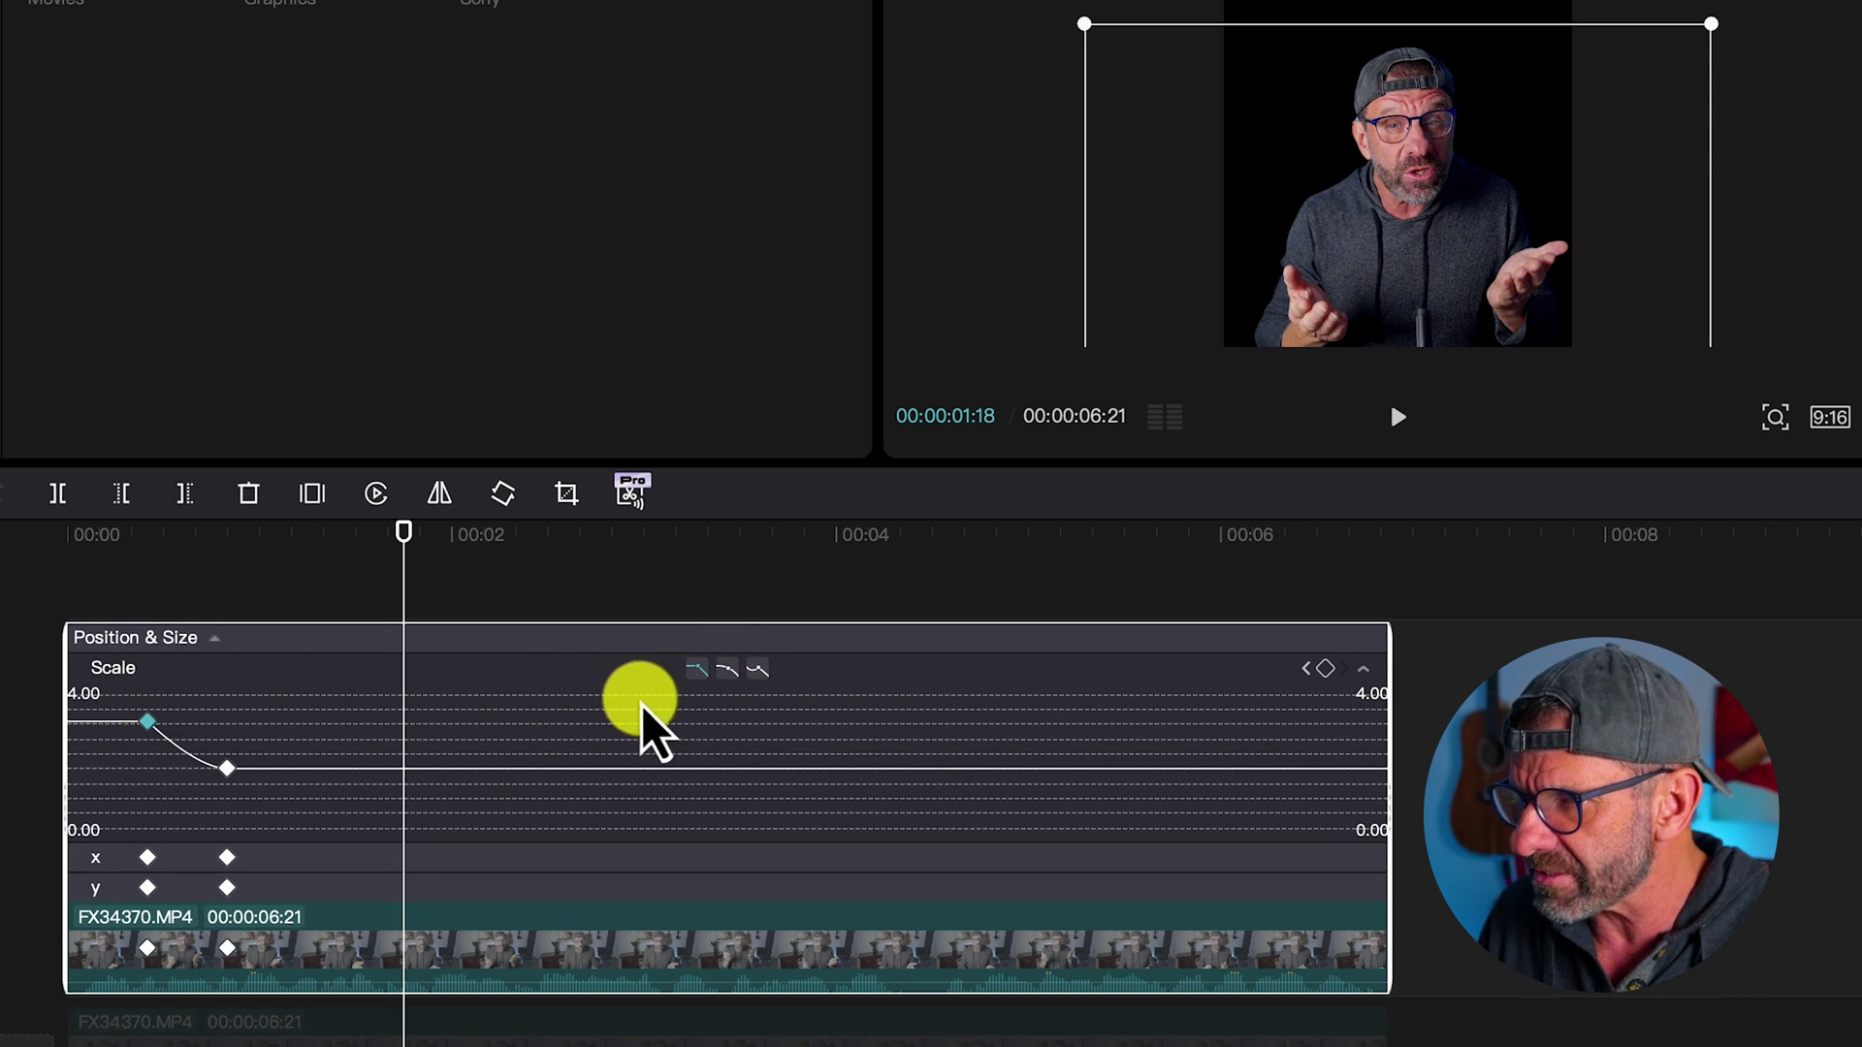
{"action": "left_click", "coordinate": [729, 671]}
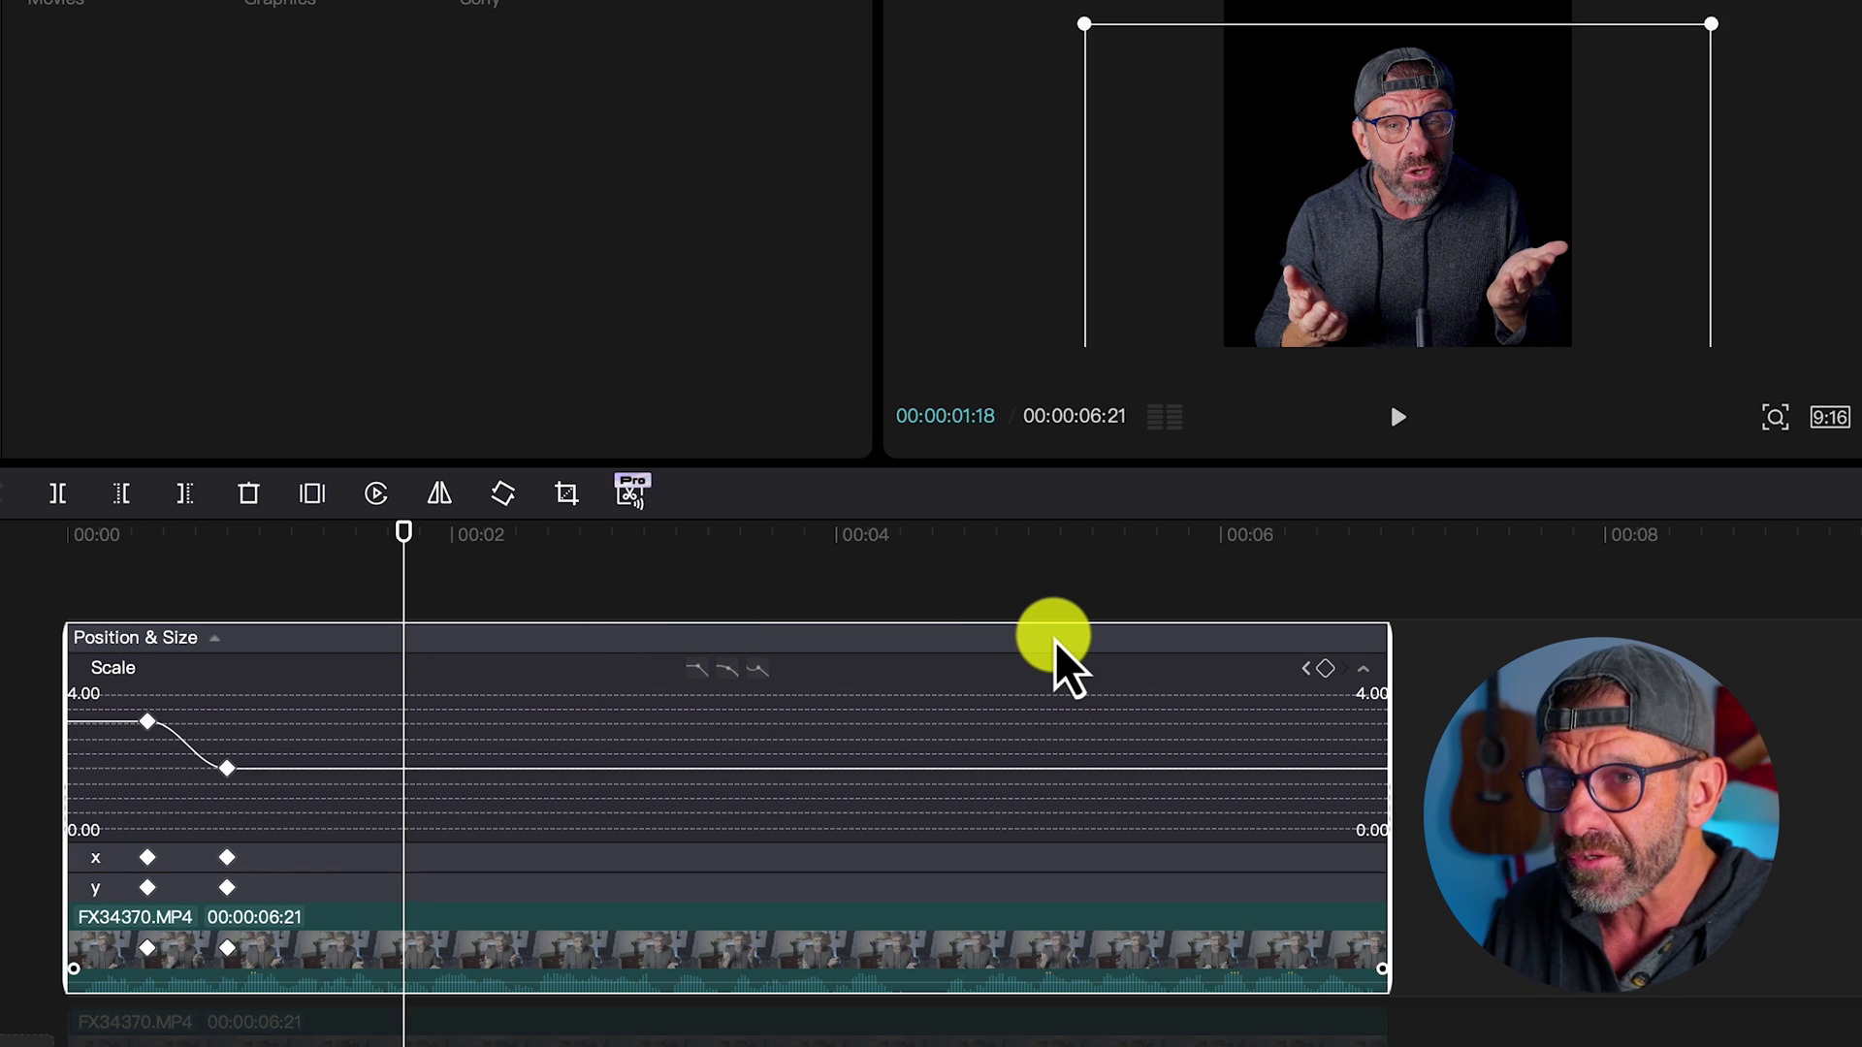
{"action": "key", "text": "alt+k"}
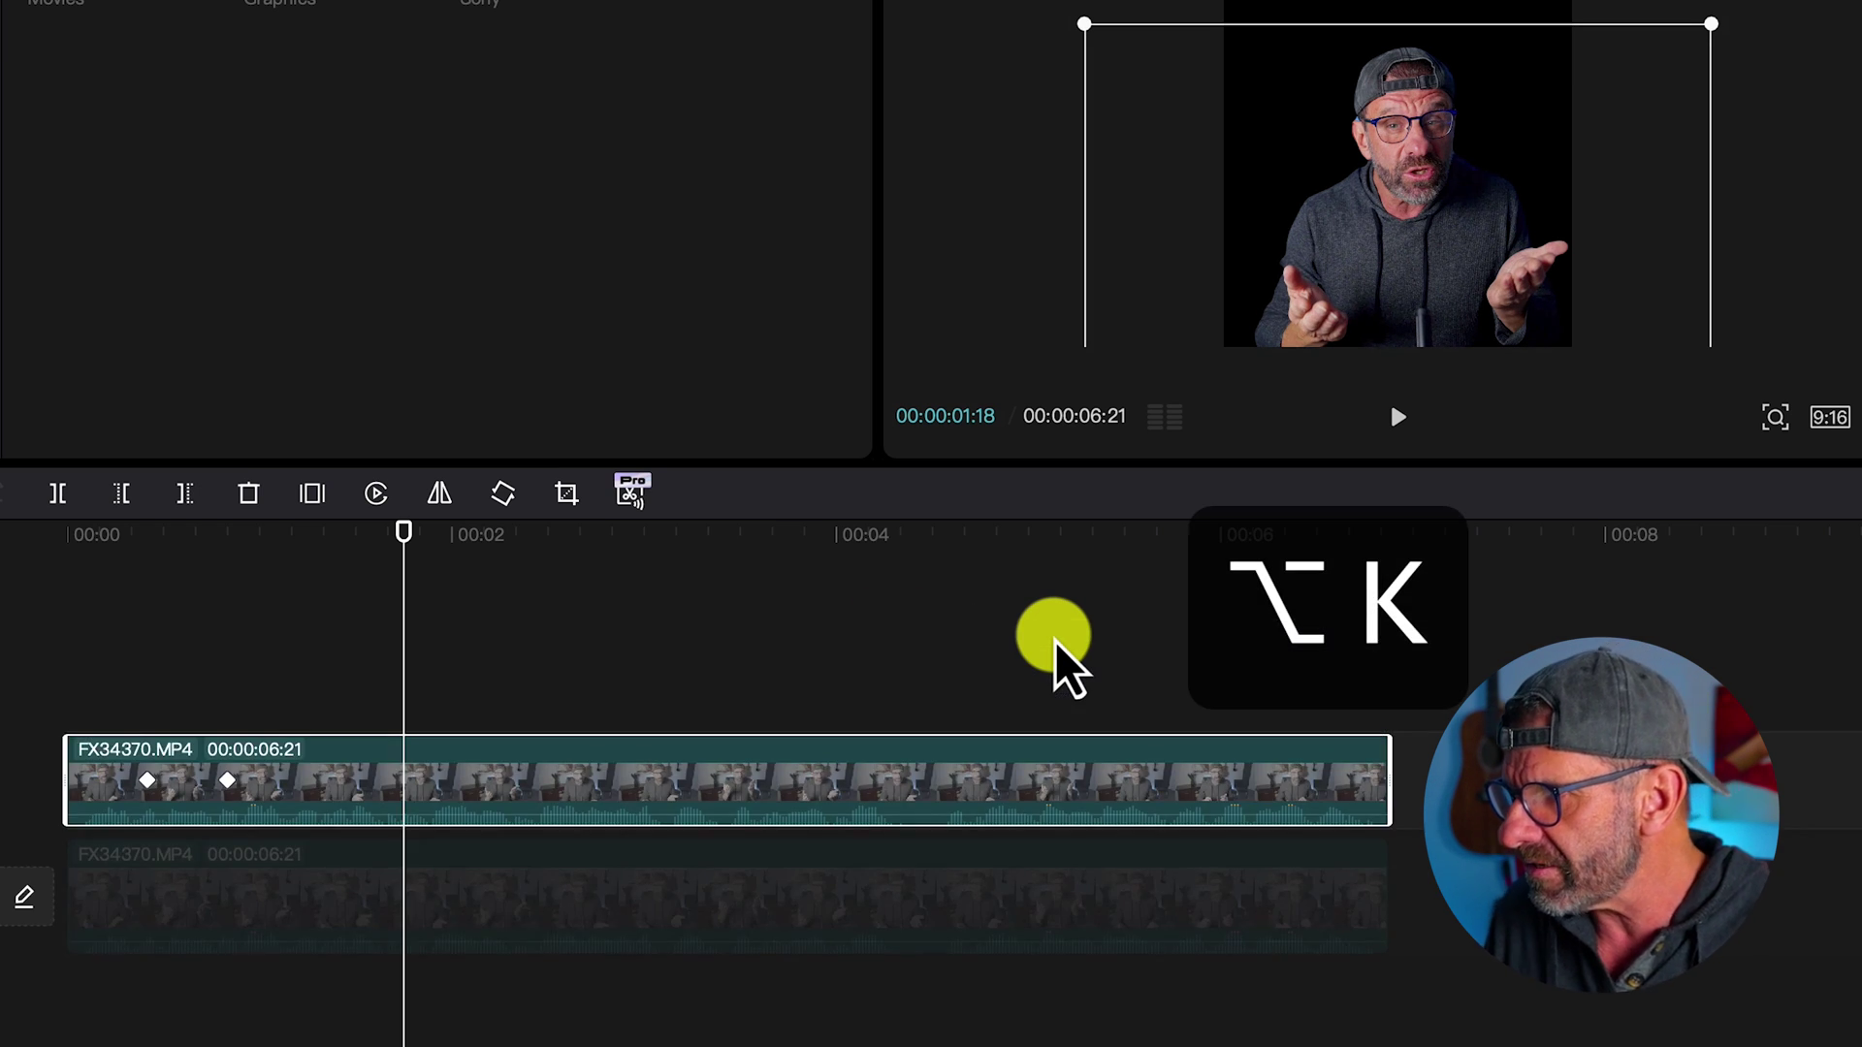
{"action": "key", "text": "space"}
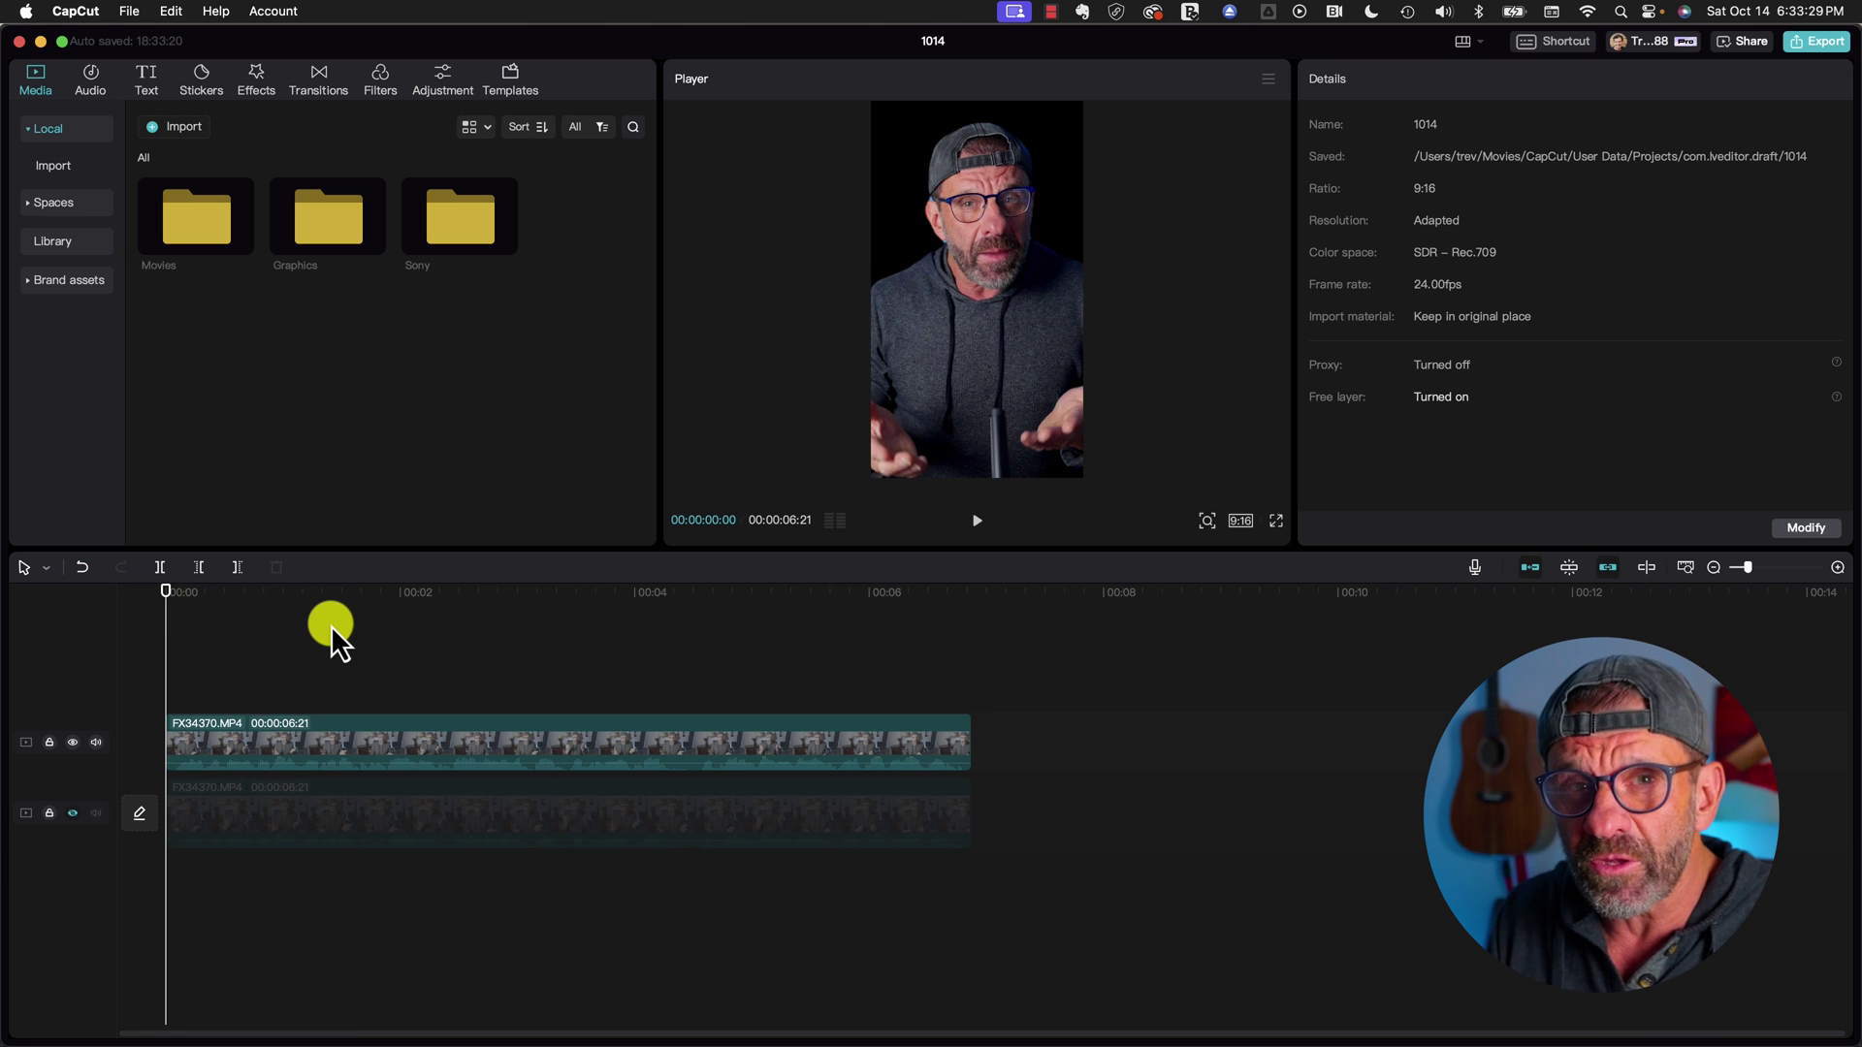
Enable motion blur on the presenter clip (Blur 100, Blend 0, Direction Both) and preview the zoom.
{"action": "key", "text": "space"}
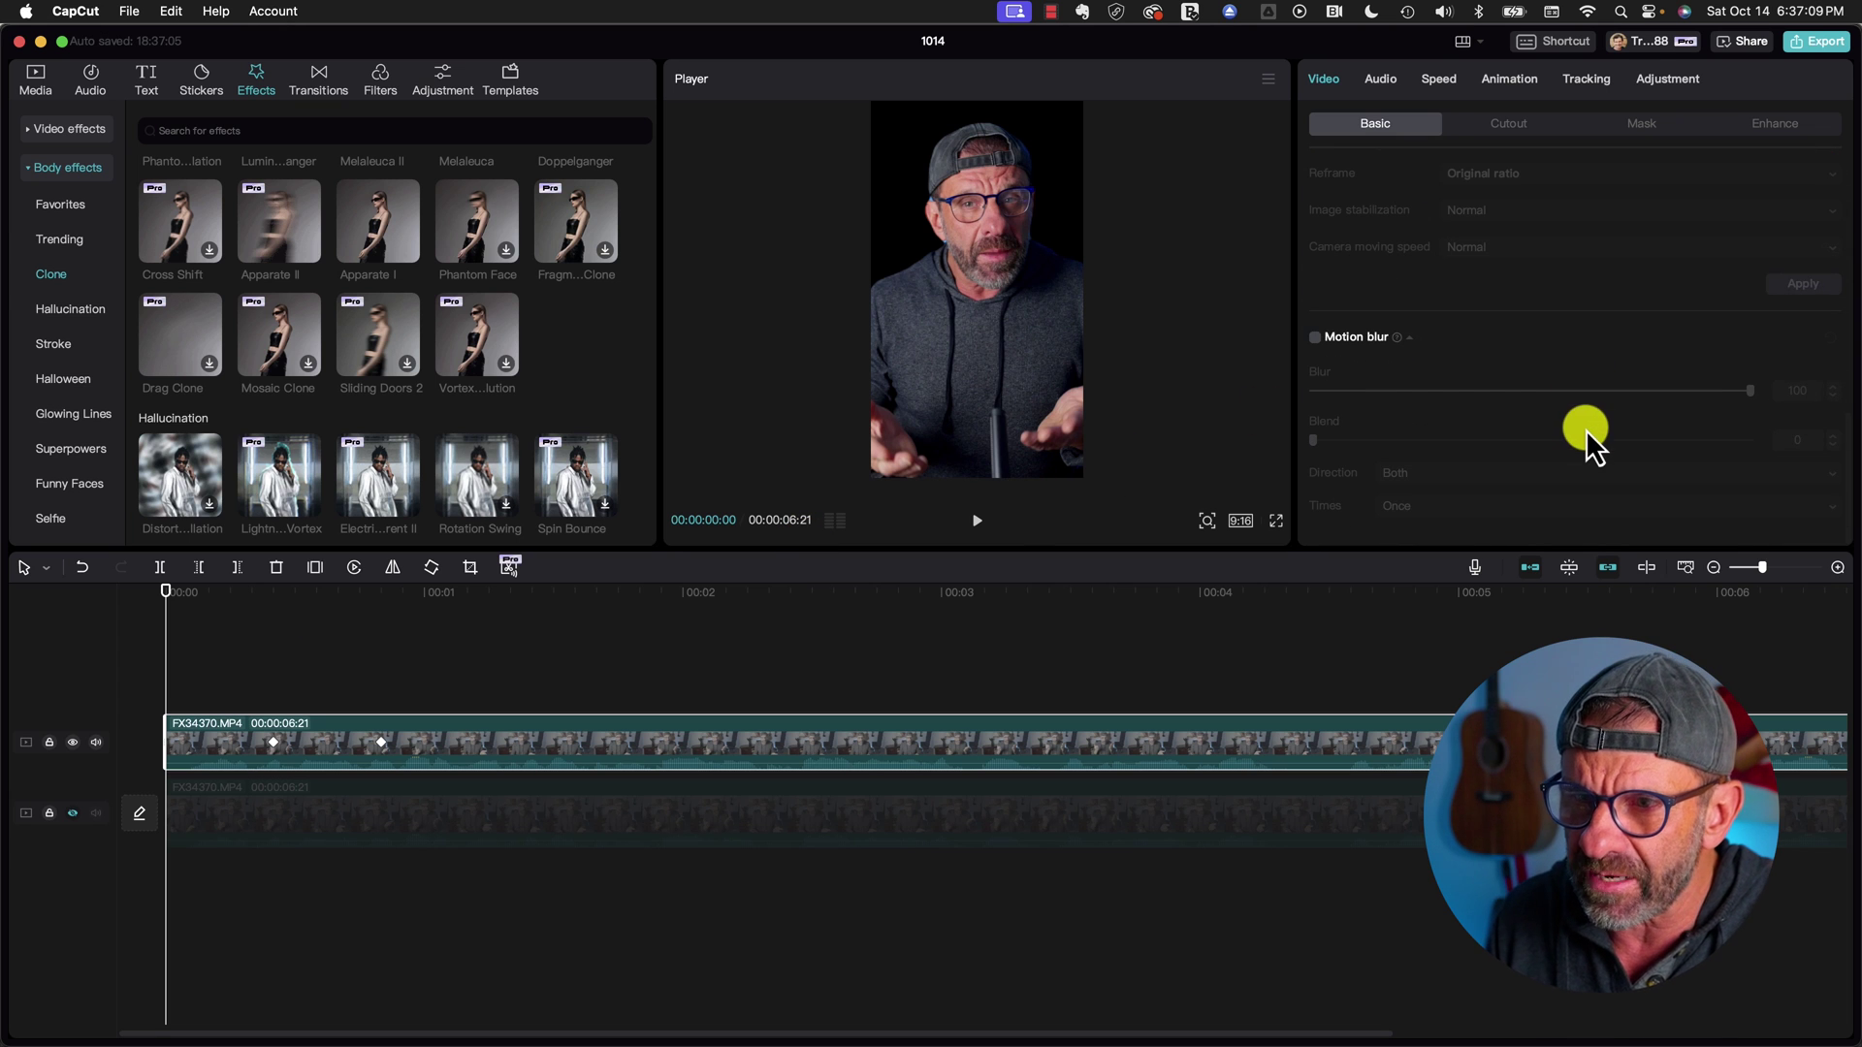
{"action": "left_click", "coordinate": [1316, 339]}
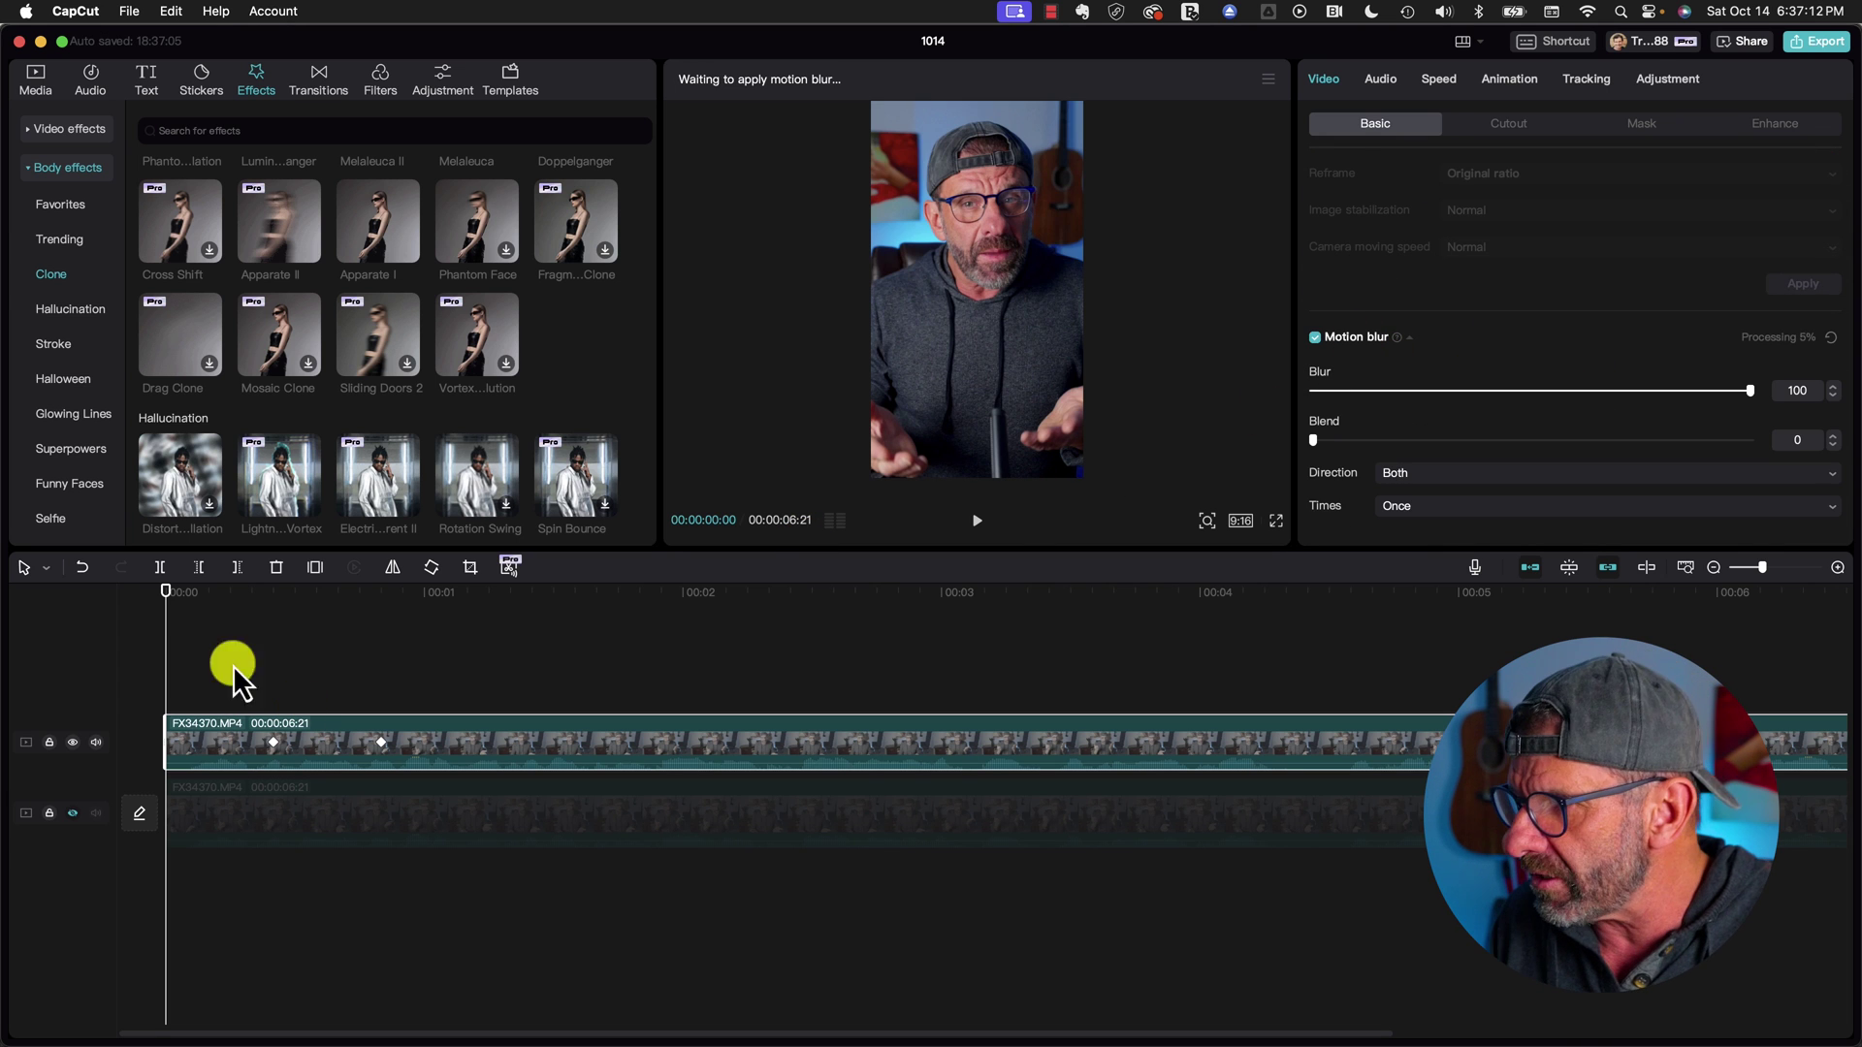
{"action": "key", "text": "space"}
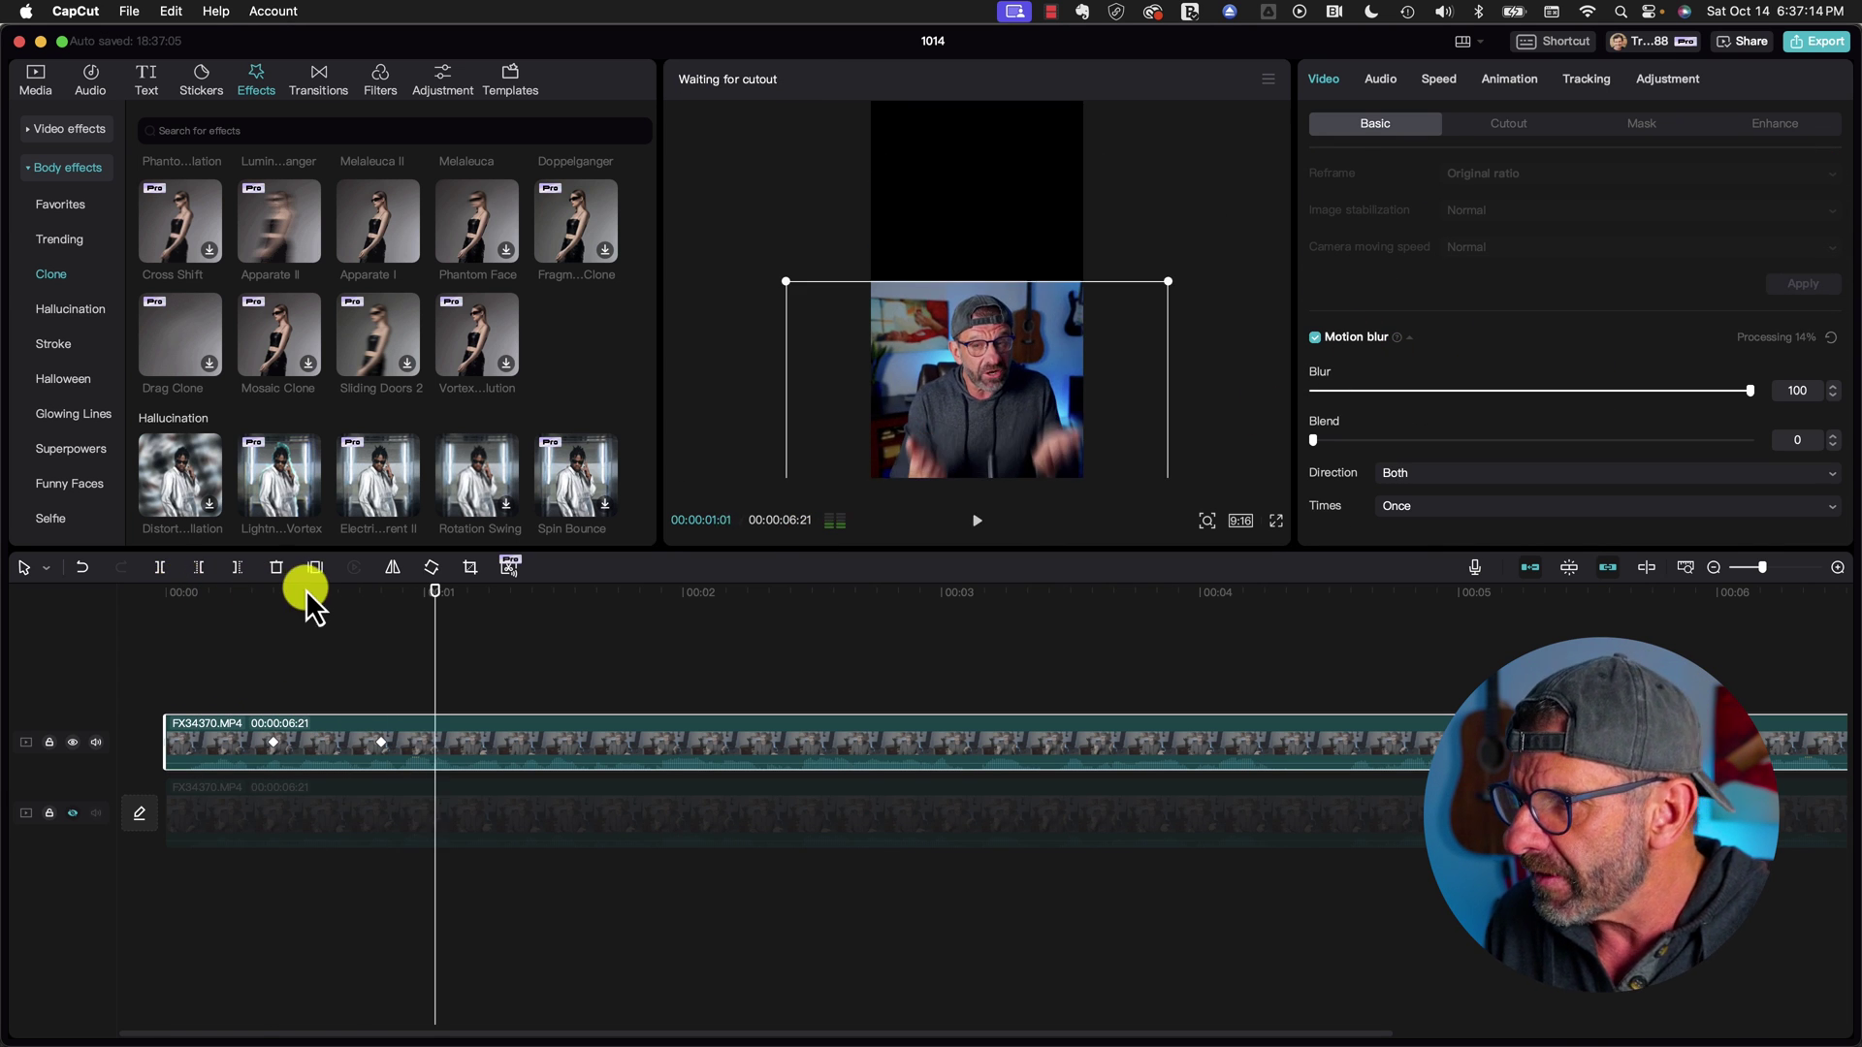
{"action": "left_click_drag", "start_coordinate": [446, 588], "coordinate": [350, 614]}
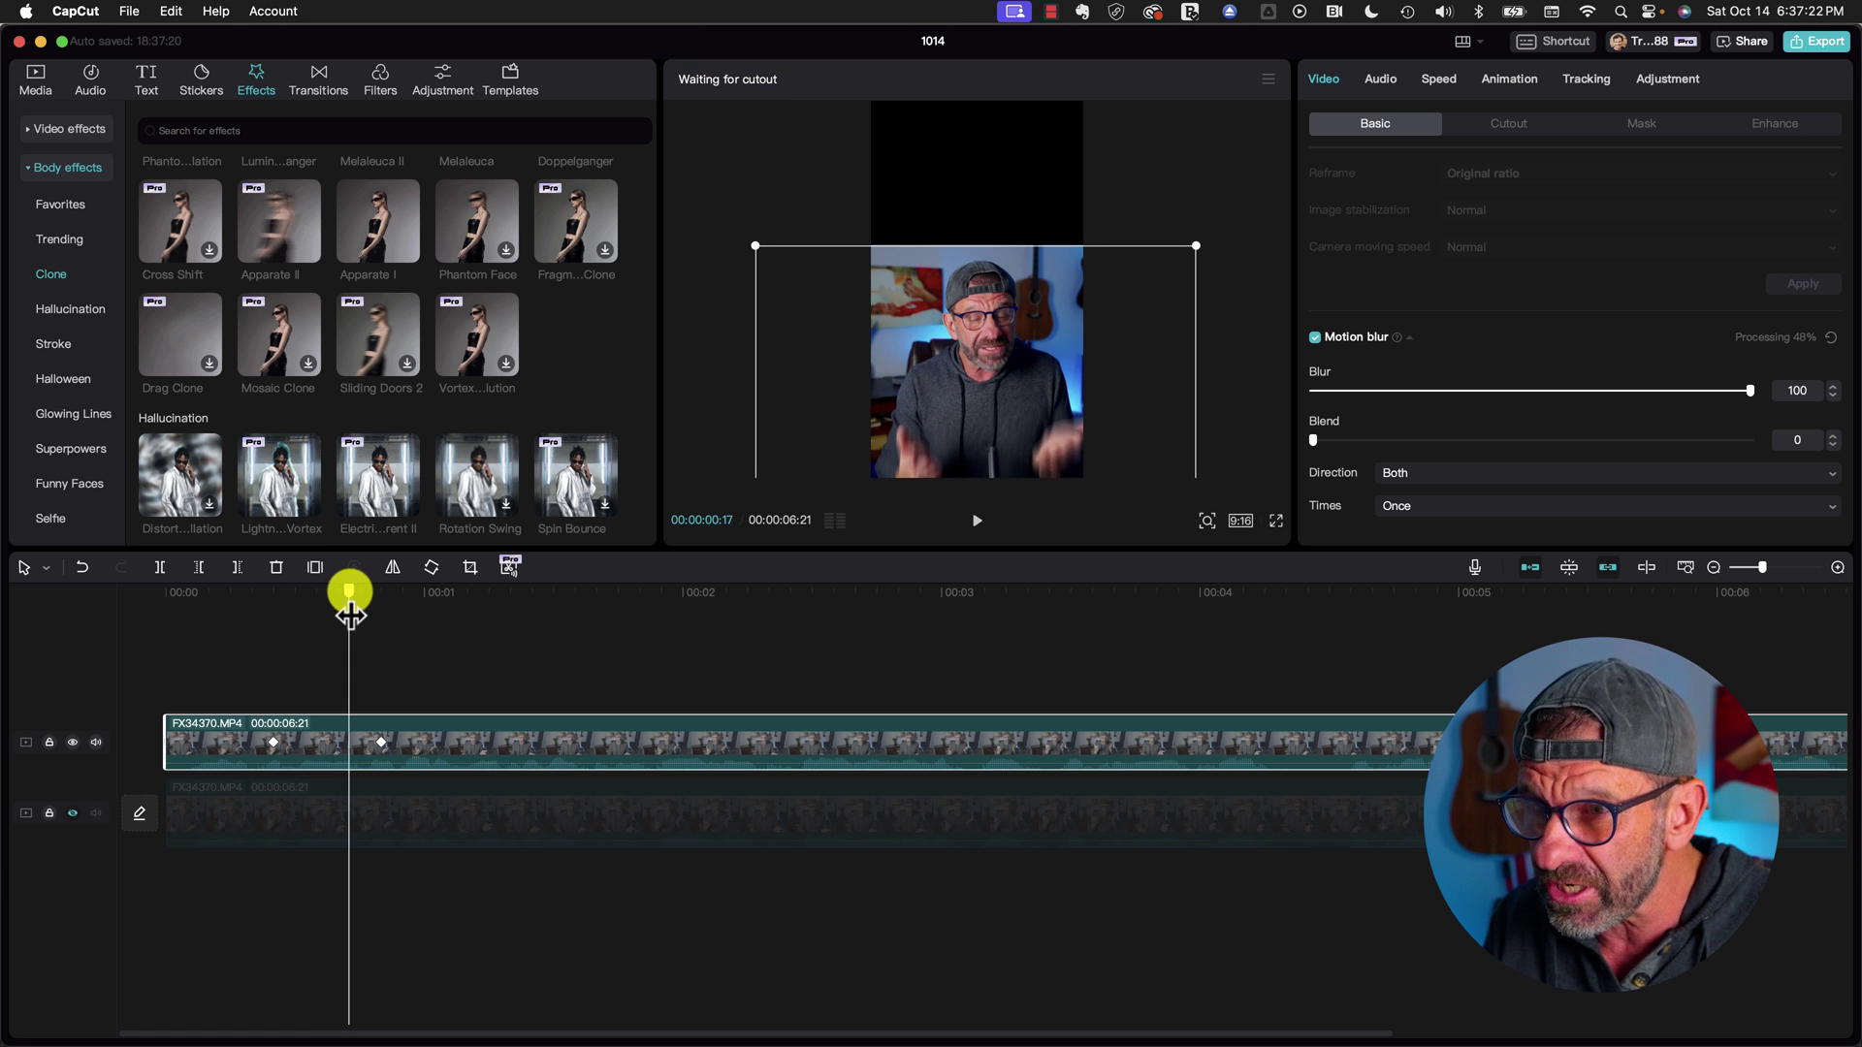
{"action": "left_click_drag", "start_coordinate": [350, 613], "coordinate": [159, 591]}
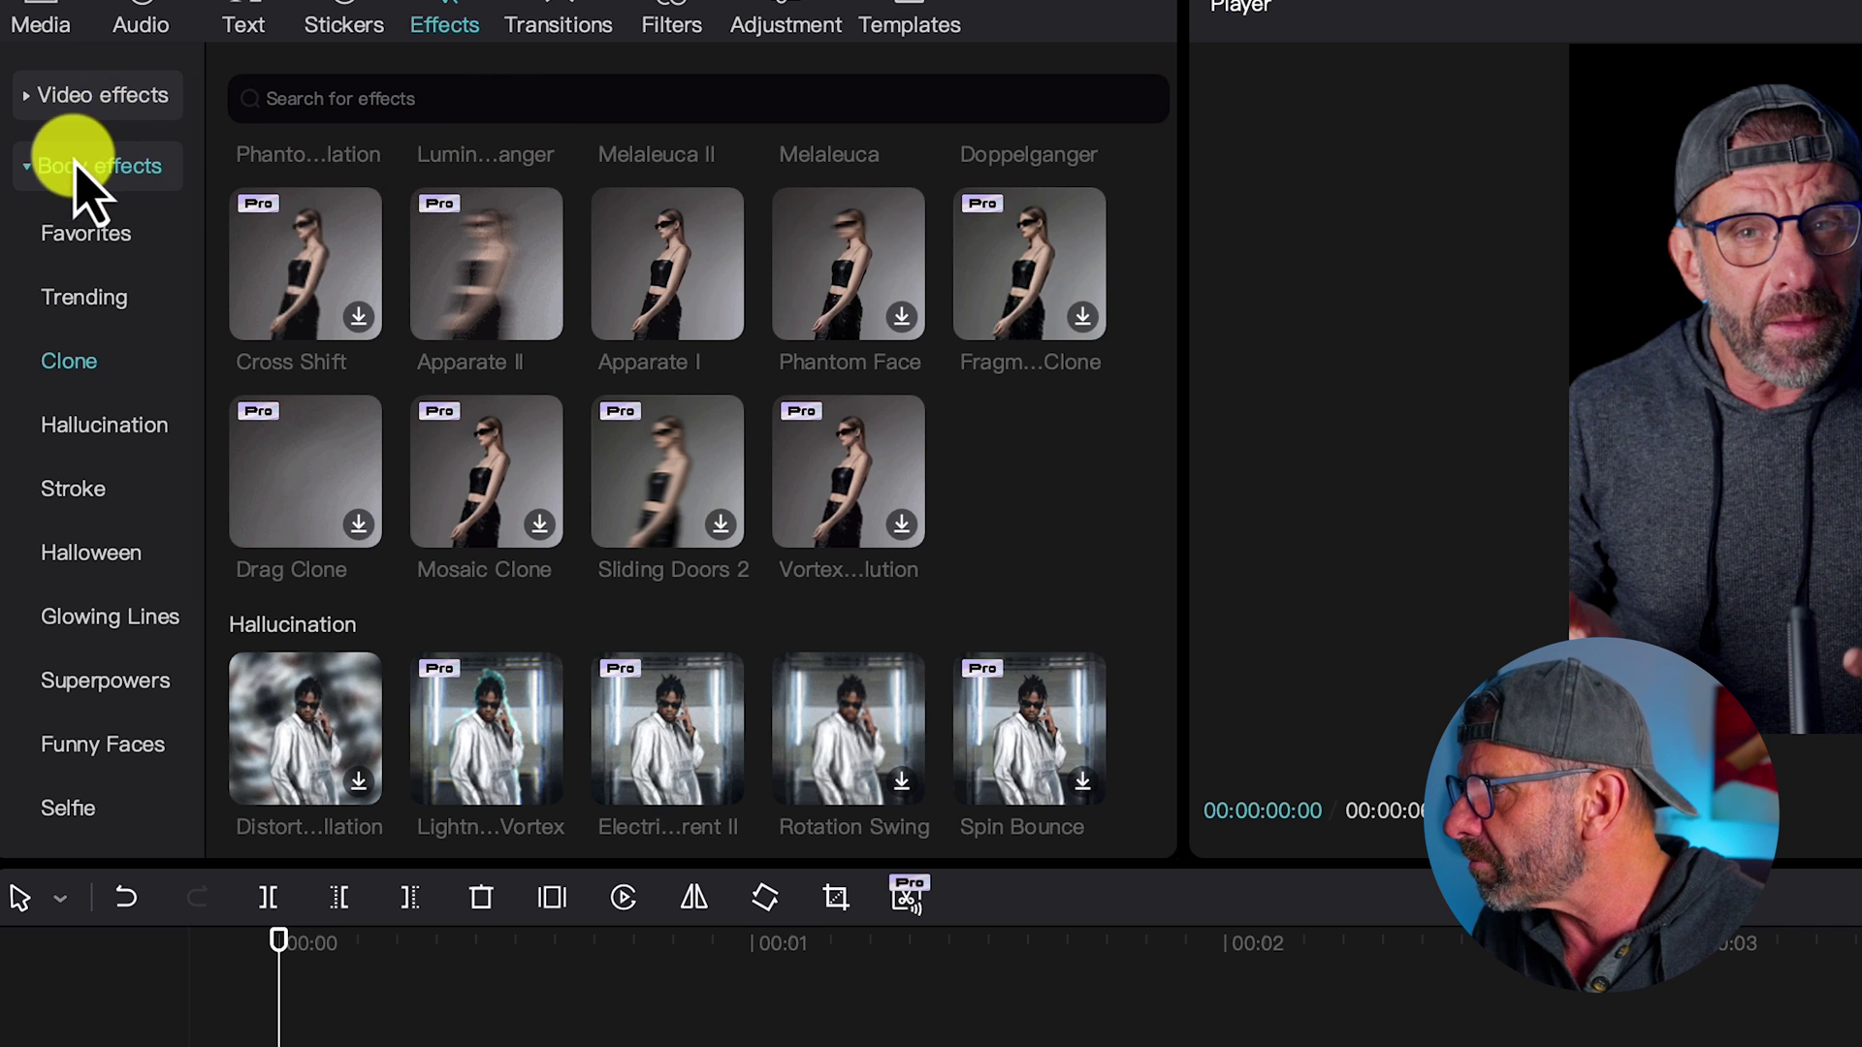
Add the Apparate I clone body effect to the timeline near the clip's start.
{"action": "left_click", "coordinate": [76, 165]}
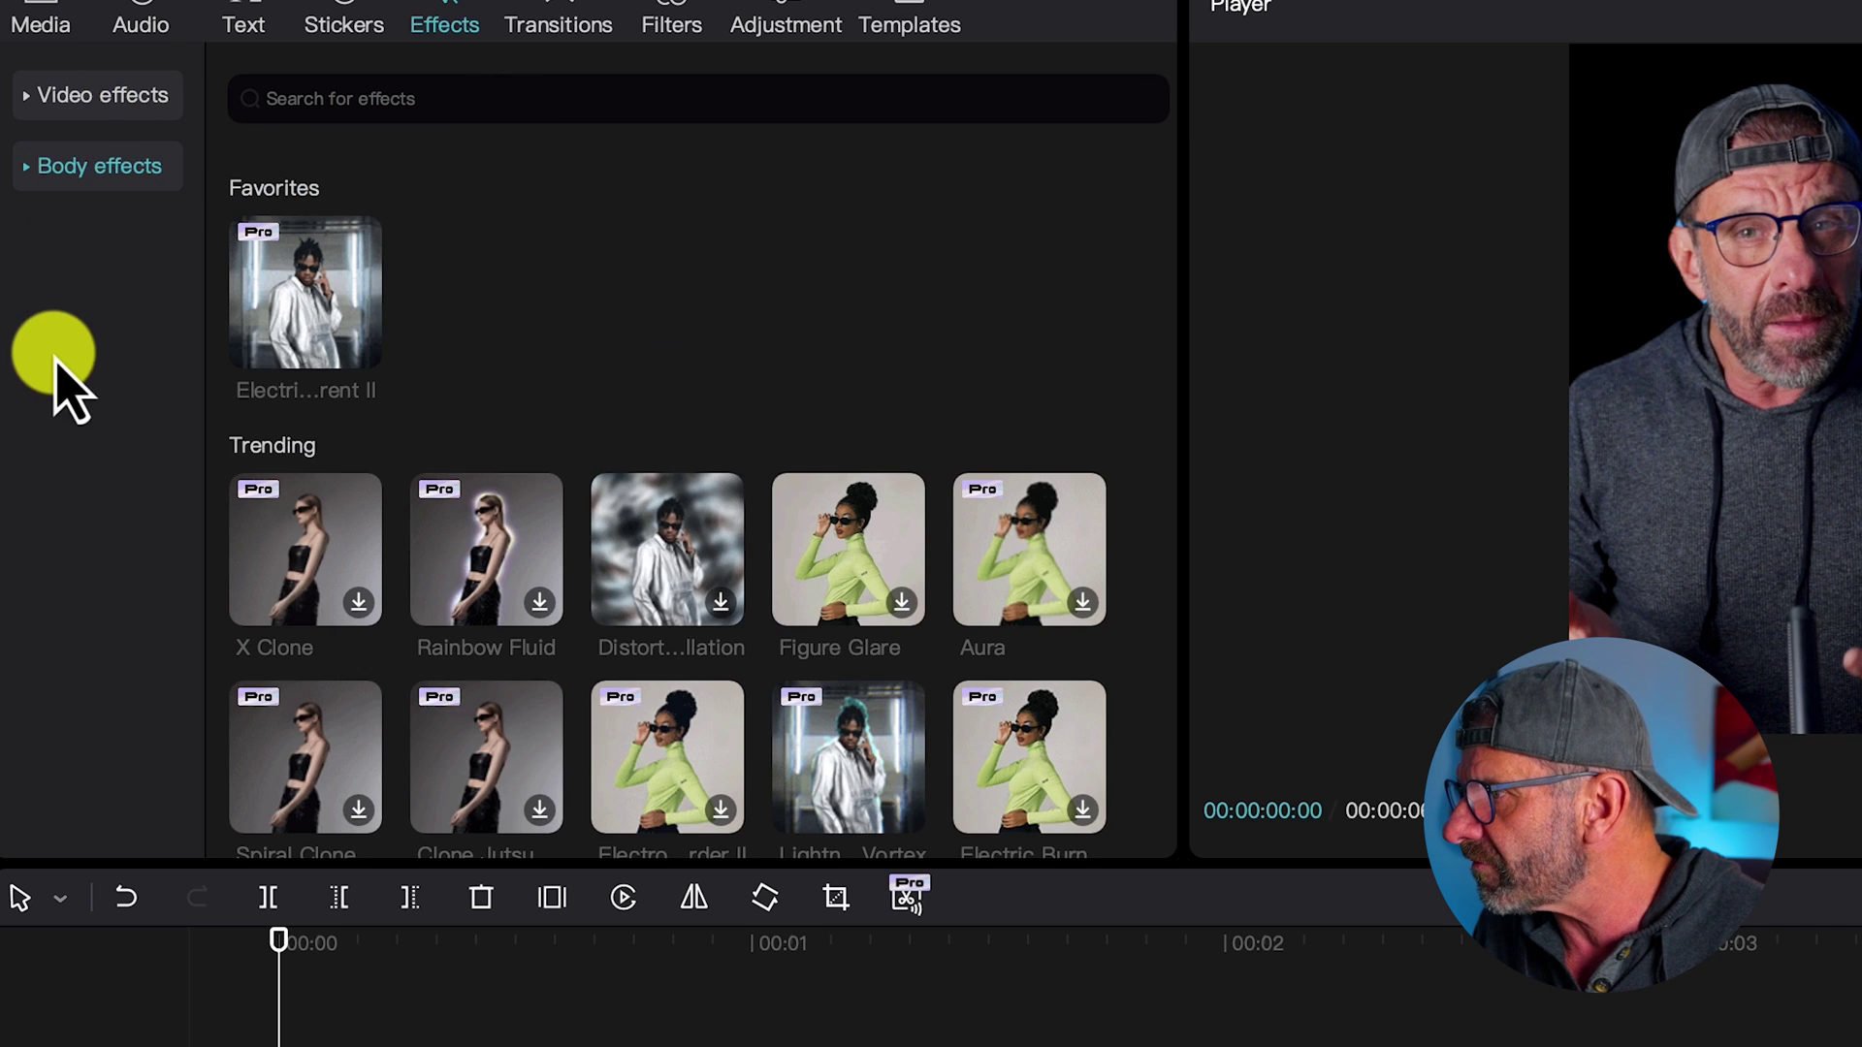
{"action": "left_click", "coordinate": [34, 173]}
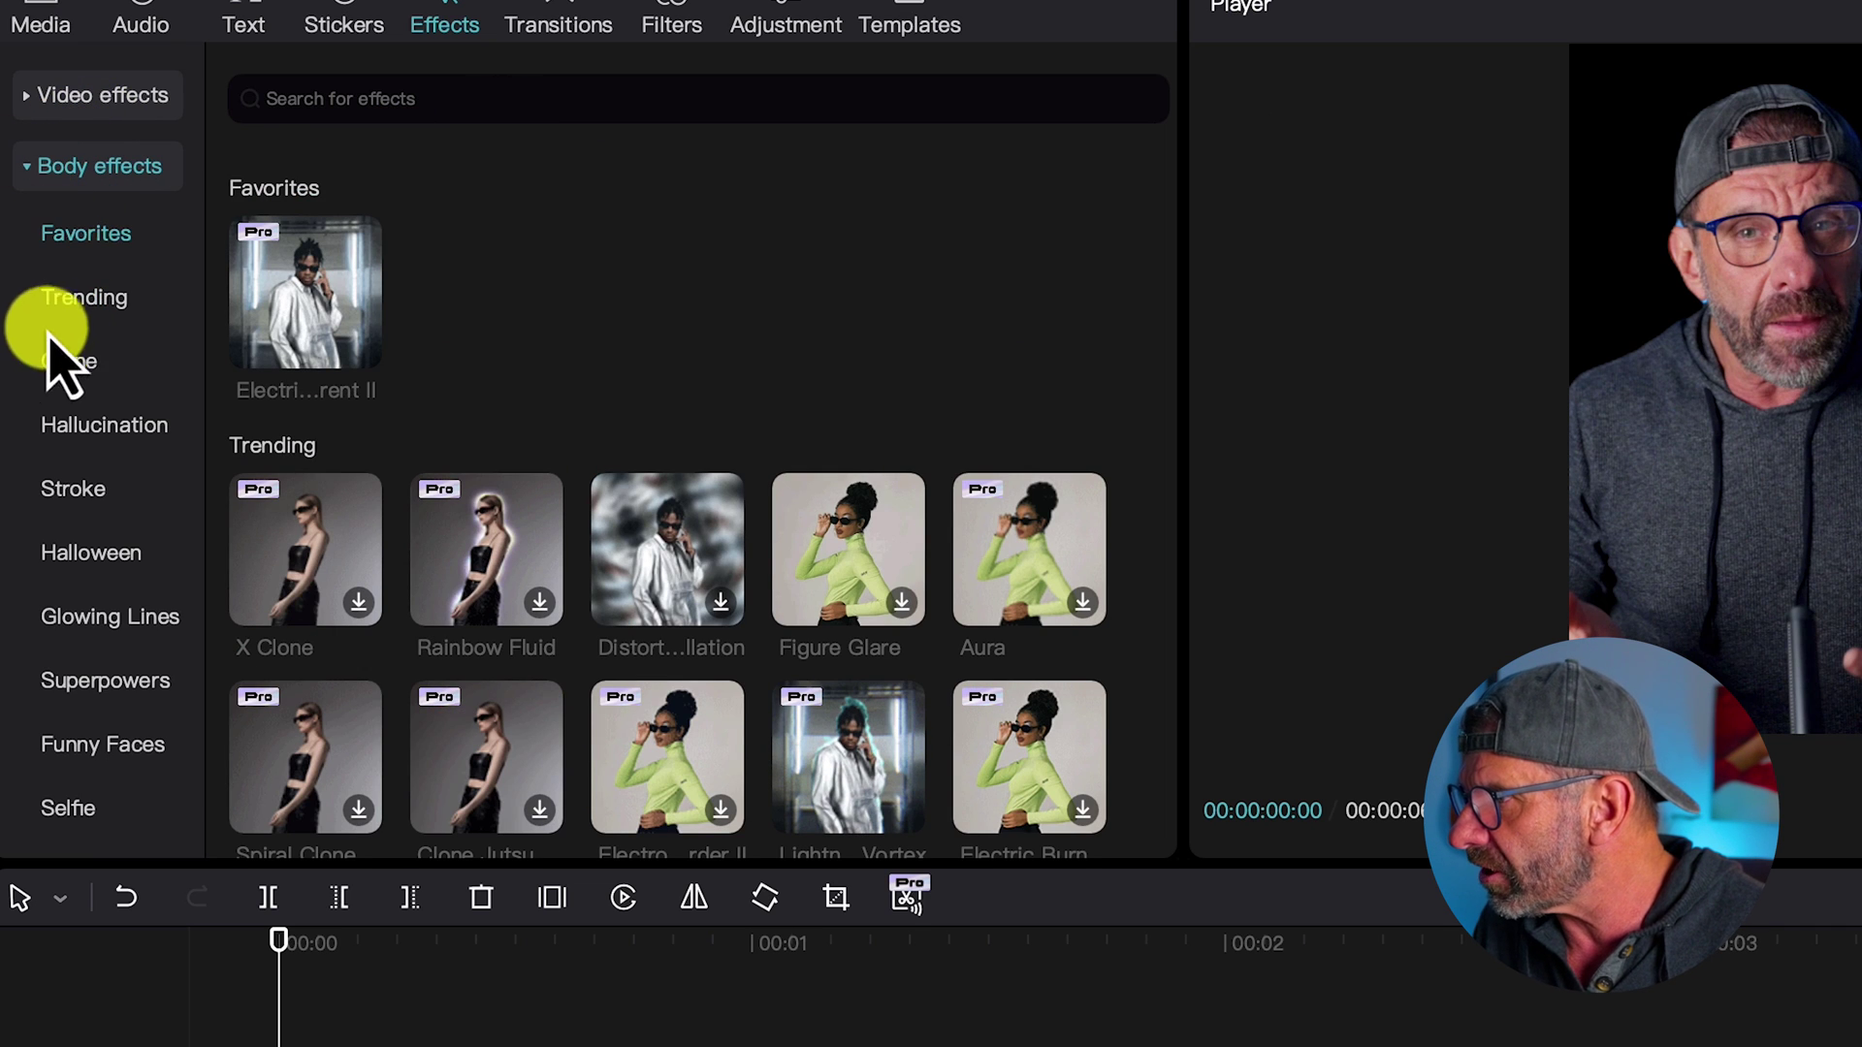
{"action": "left_click", "coordinate": [64, 361]}
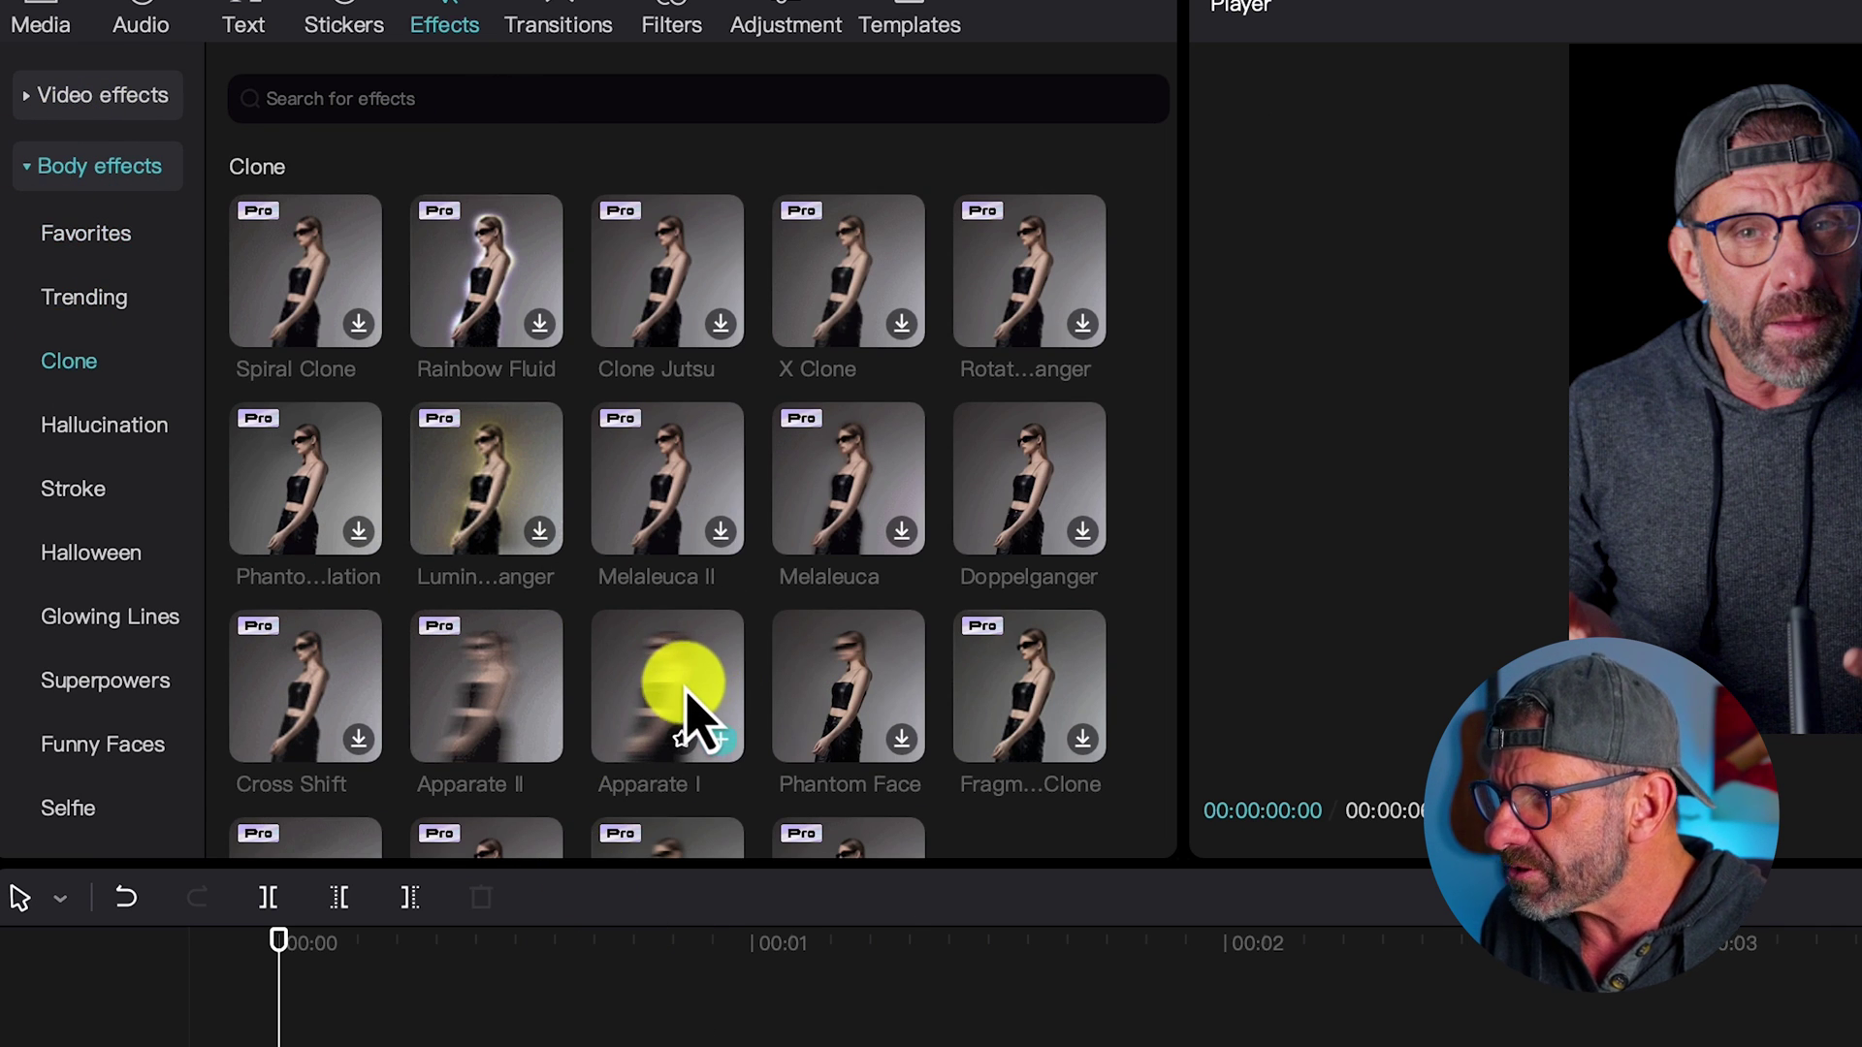
{"action": "mouse_move", "coordinate": [690, 713]}
{"action": "left_mouse_down"}
{"action": "mouse_move", "coordinate": [326, 584]}
{"action": "mouse_move", "coordinate": [264, 714]}
{"action": "mouse_move", "coordinate": [258, 693]}
{"action": "left_mouse_up"}
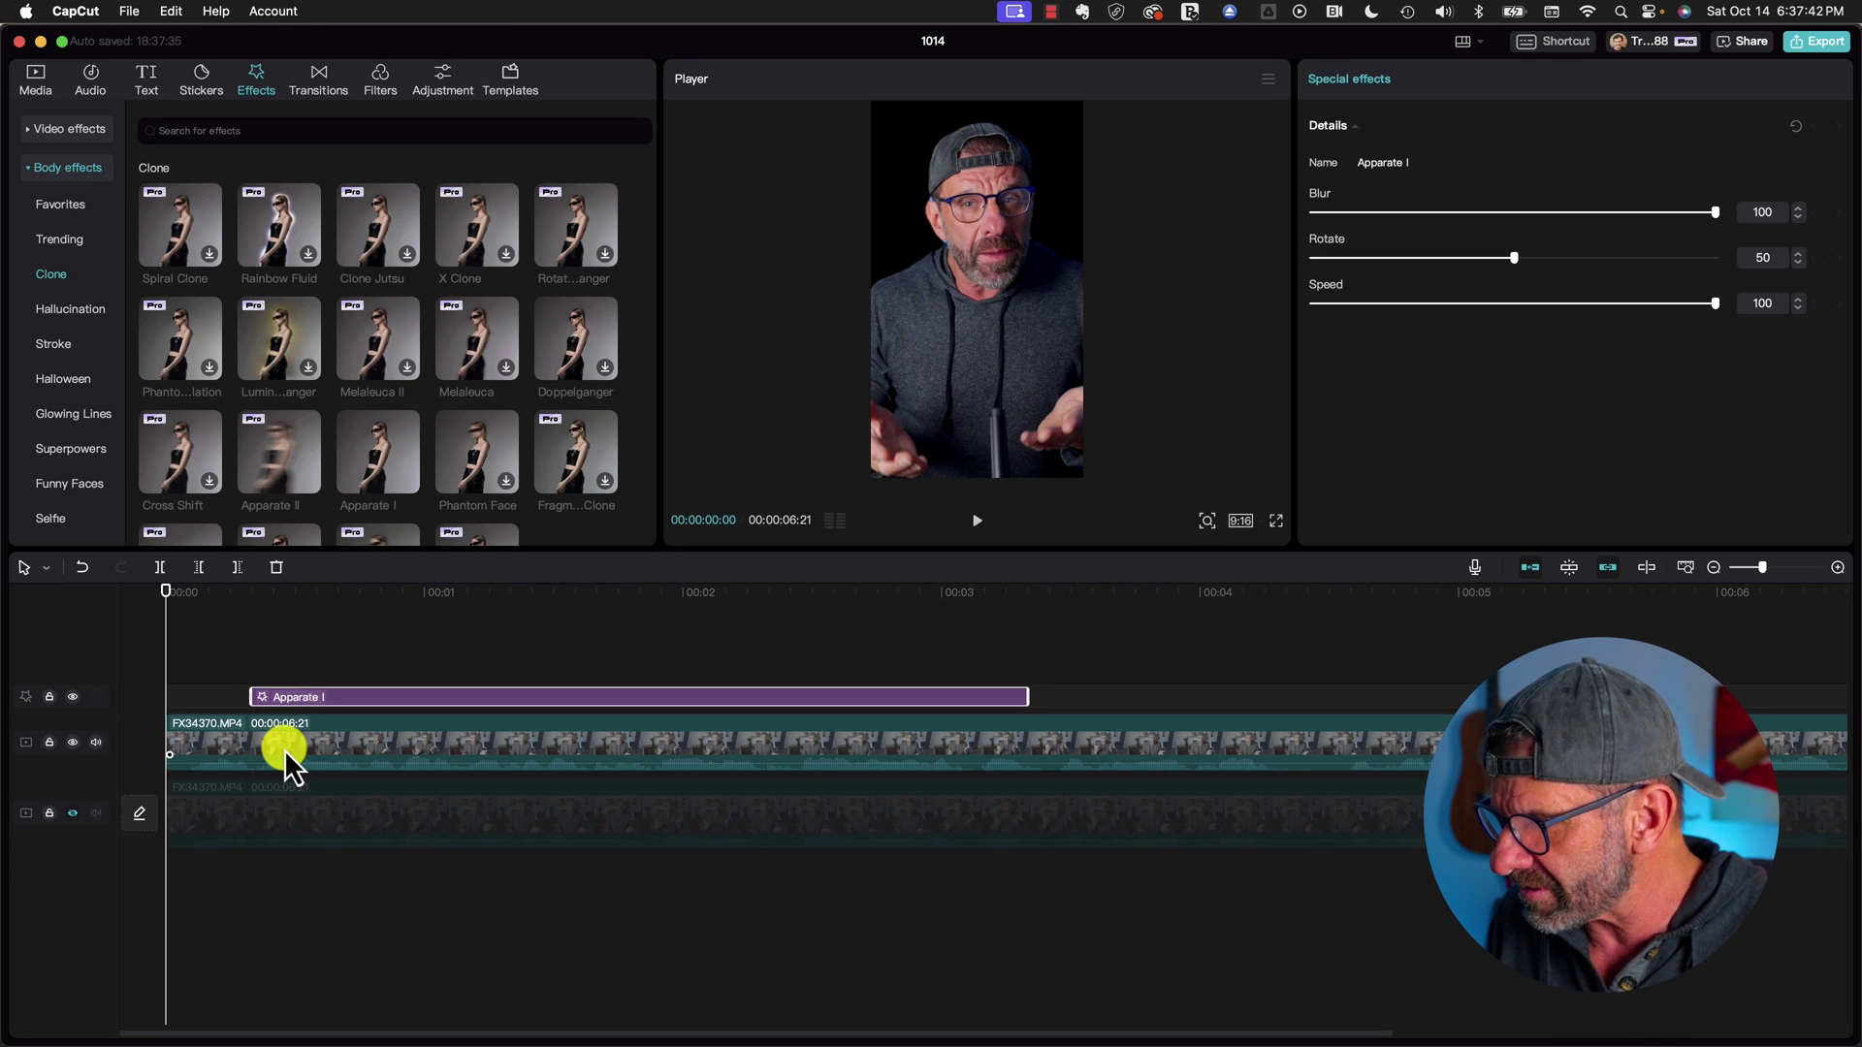
{"action": "left_click", "coordinate": [283, 749]}
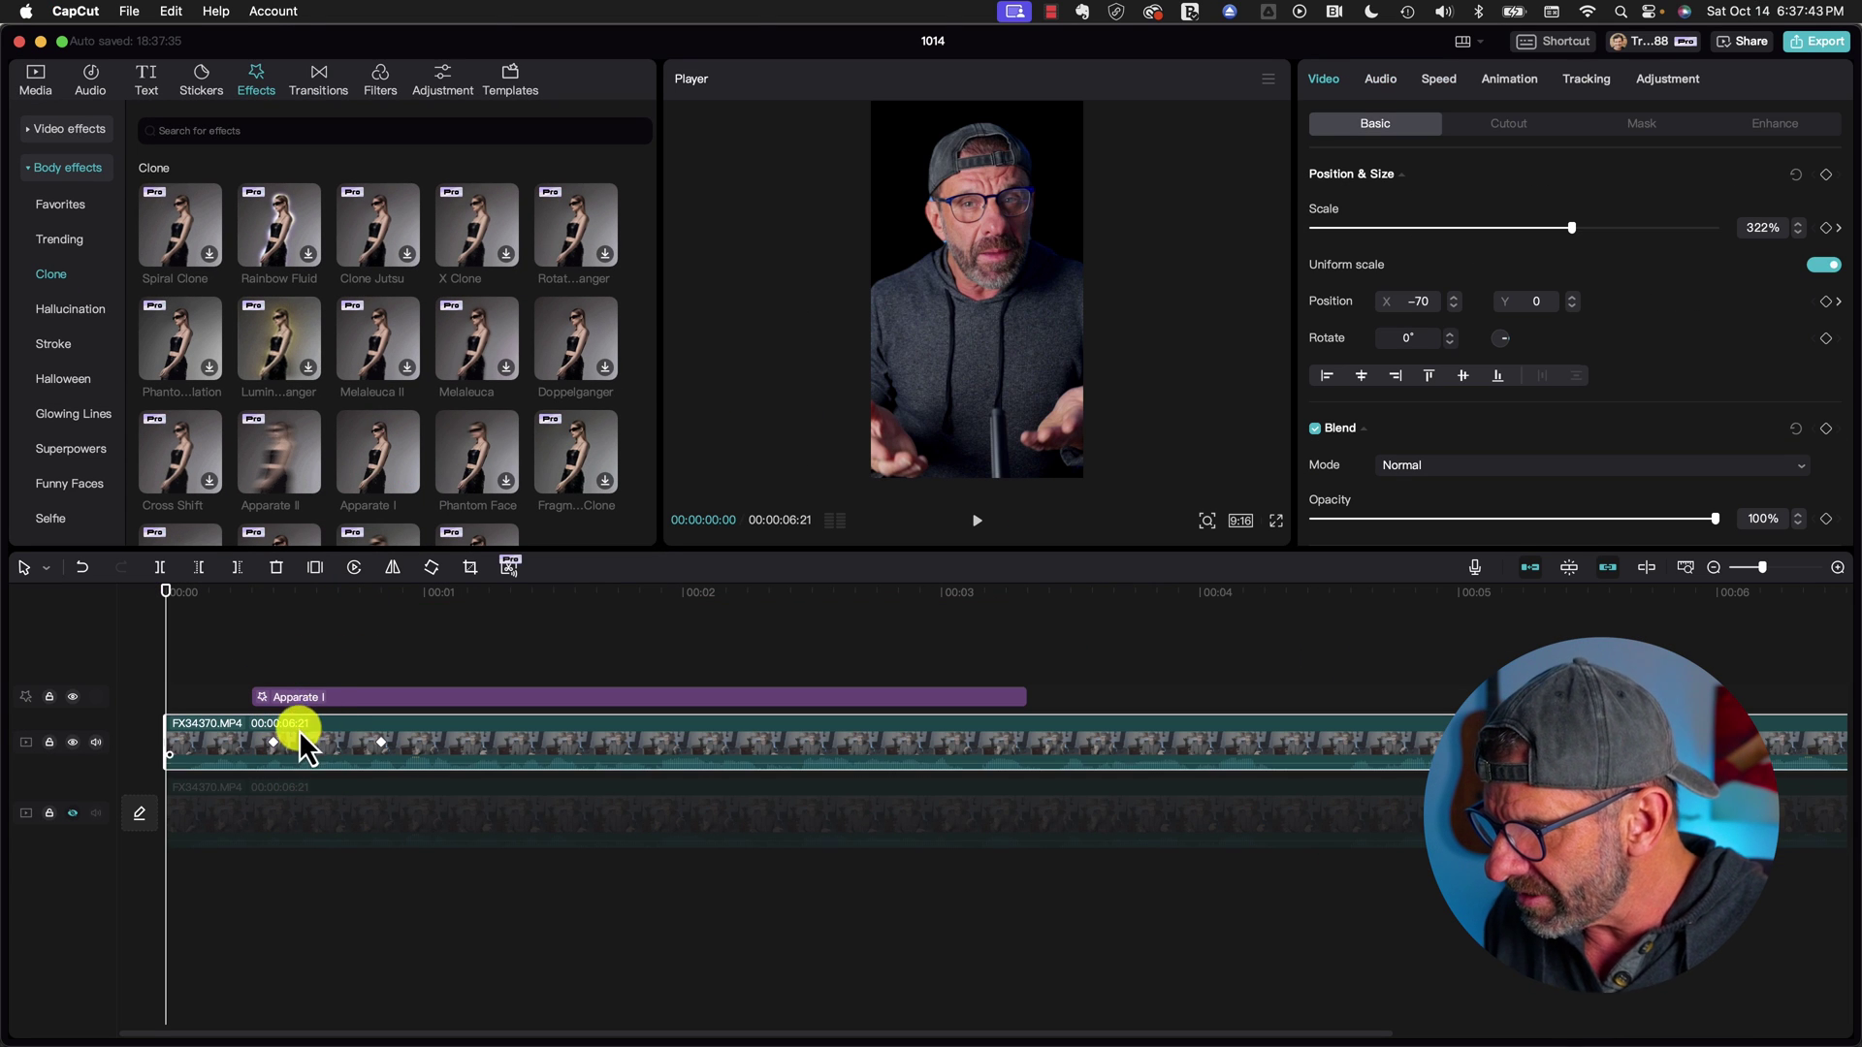
{"action": "scroll", "coordinate": [291, 719], "scroll_direction": "up", "scroll_amount": 6}
{"action": "left_click", "coordinate": [427, 694]}
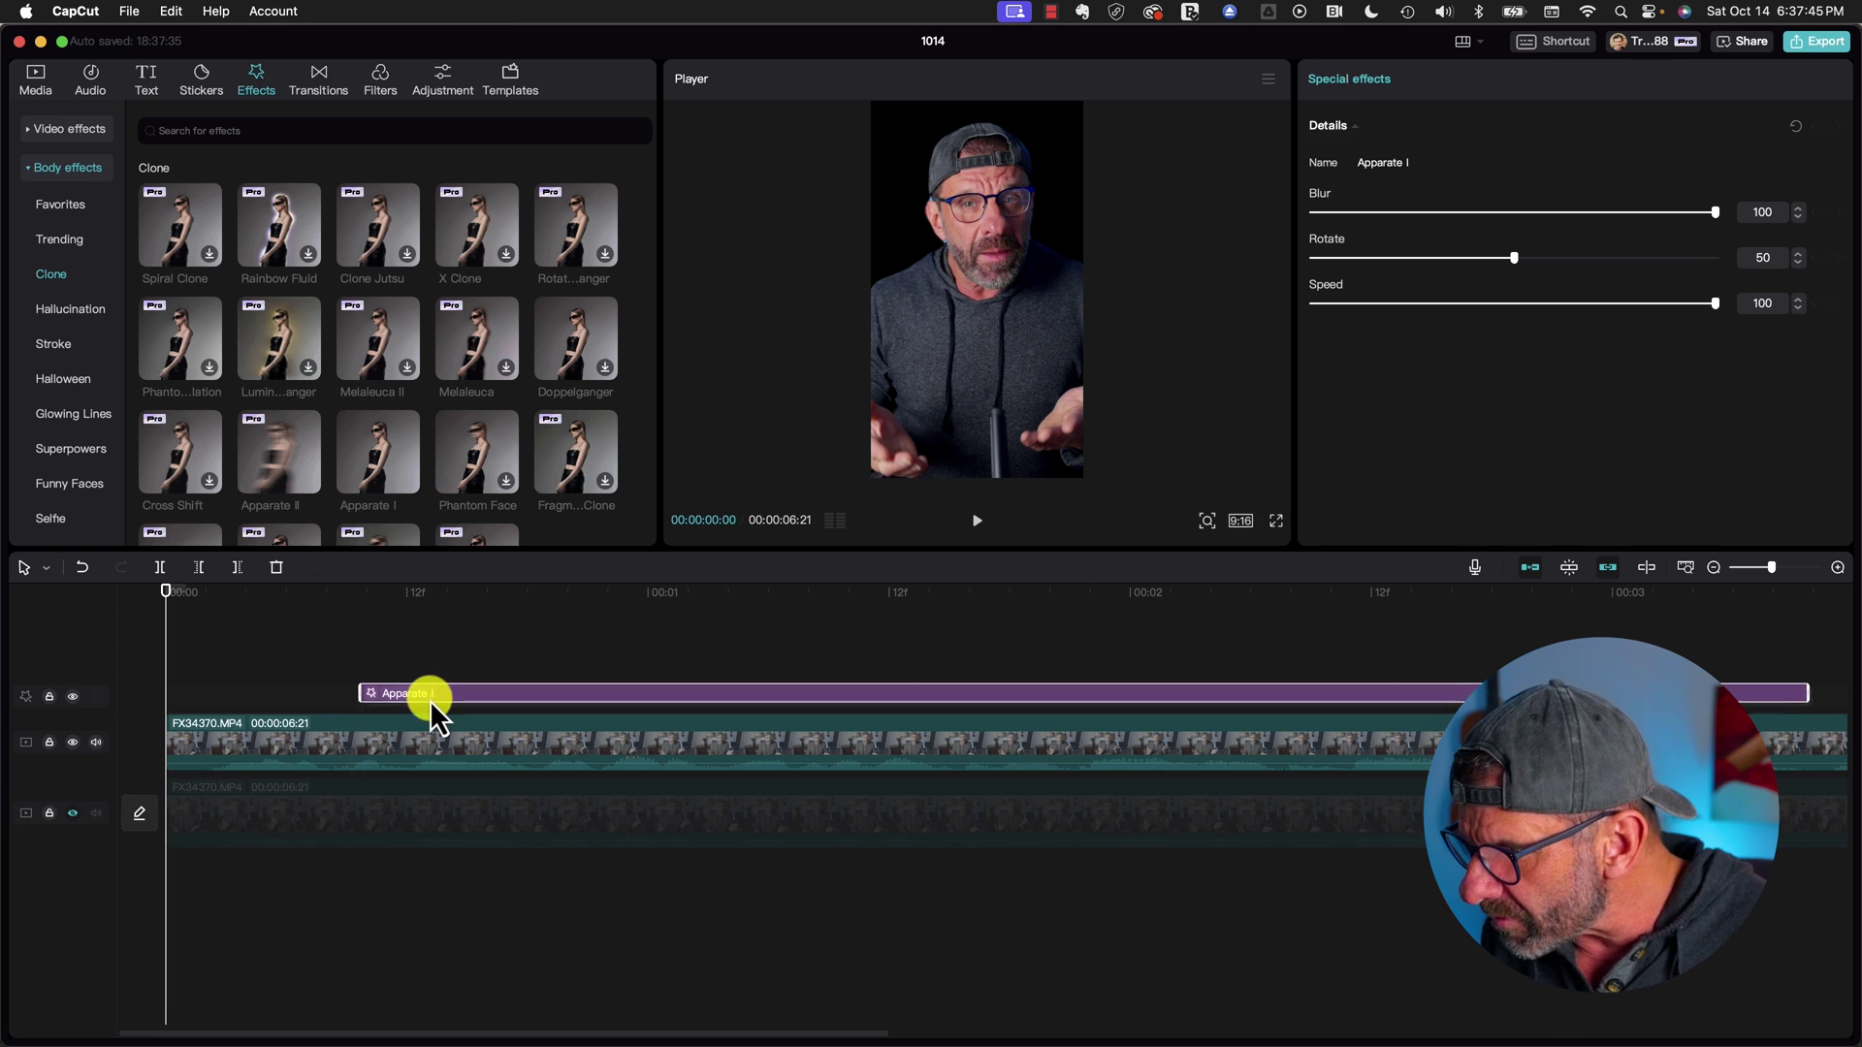
{"action": "left_click", "coordinate": [423, 730]}
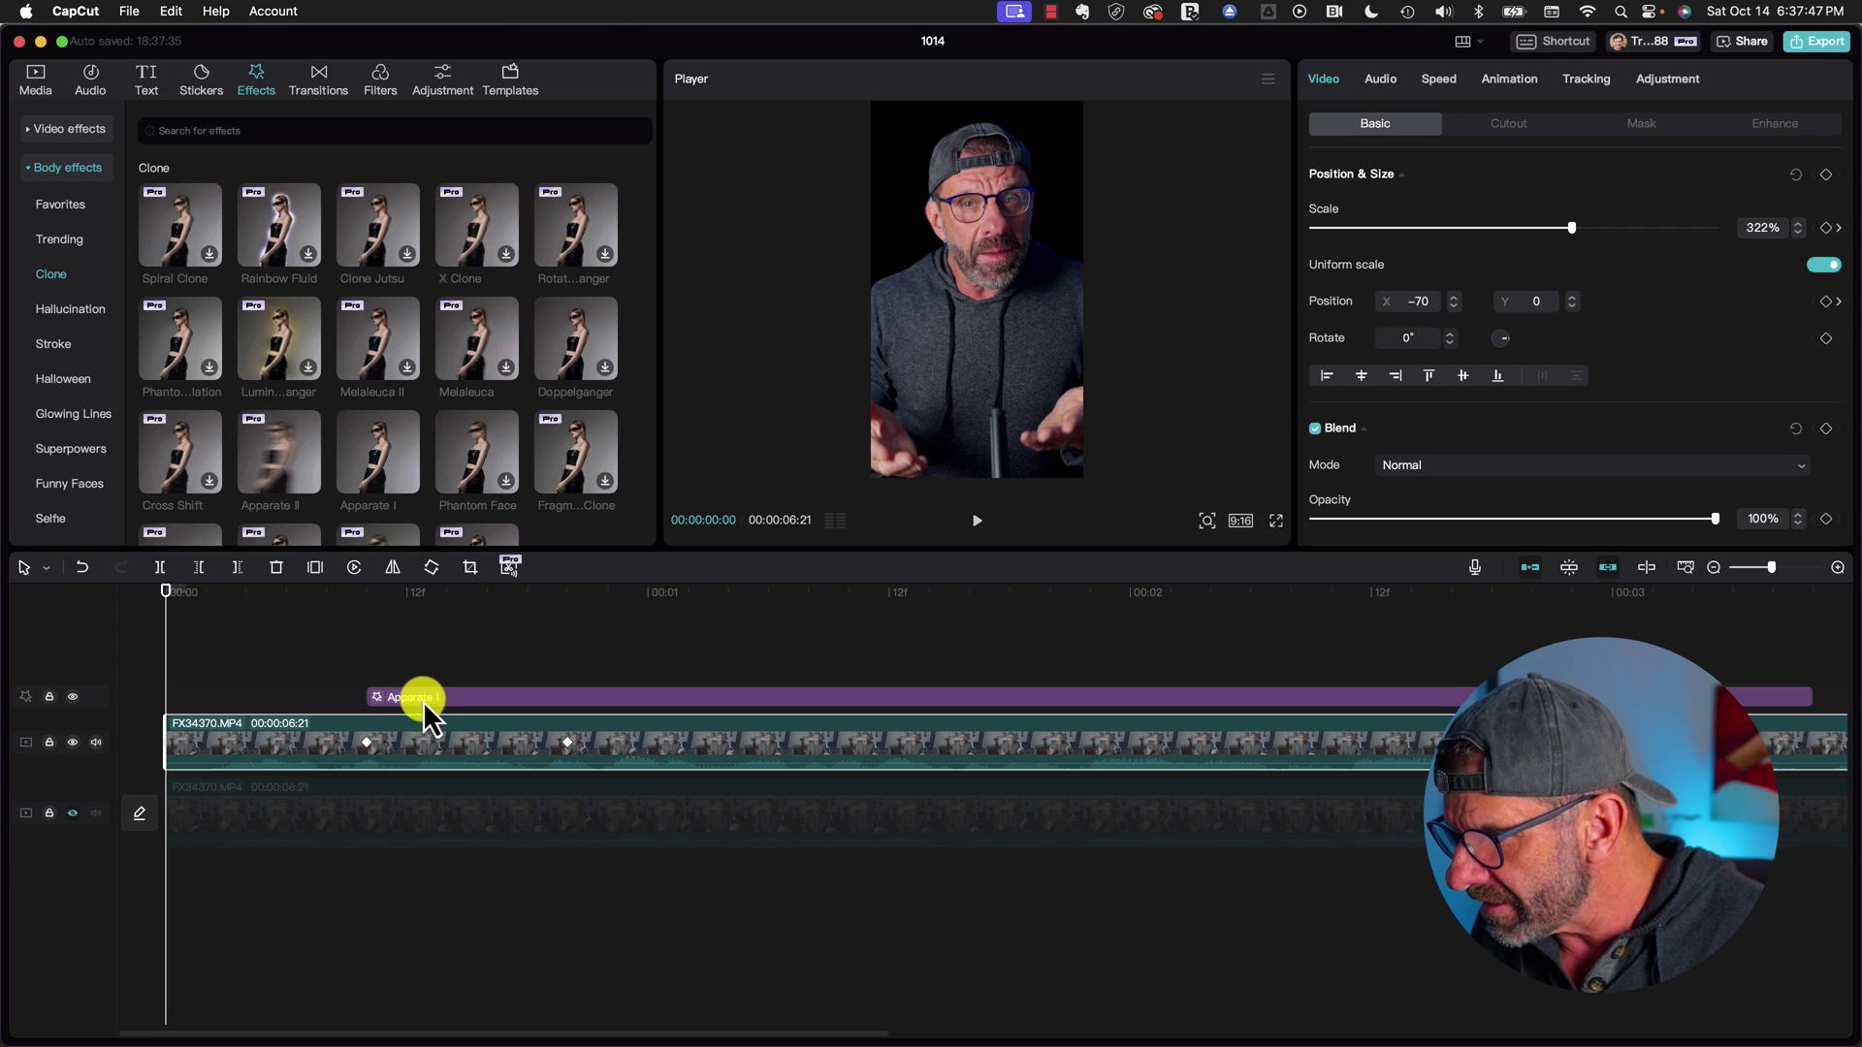
{"action": "left_click_drag", "start_coordinate": [423, 699], "coordinate": [450, 710]}
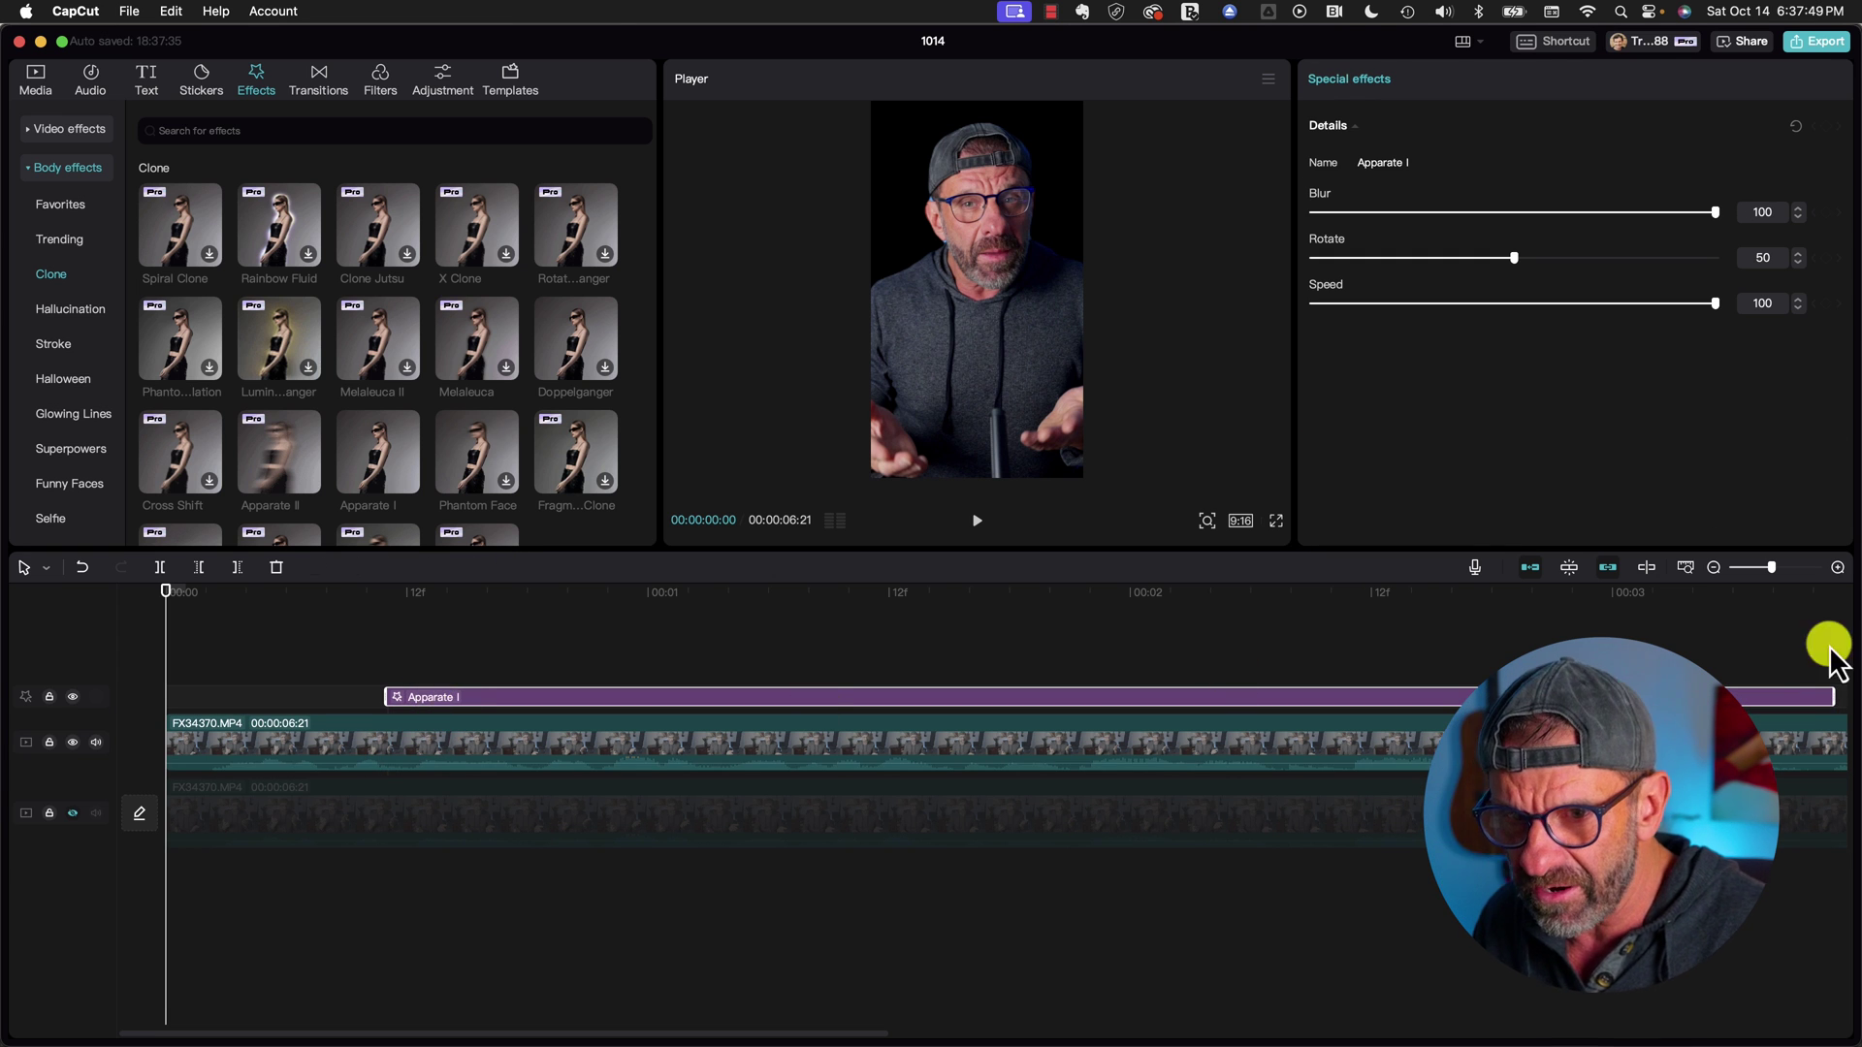
Trim the Apparate I effect down to a short span.
{"action": "left_click", "coordinate": [1809, 690]}
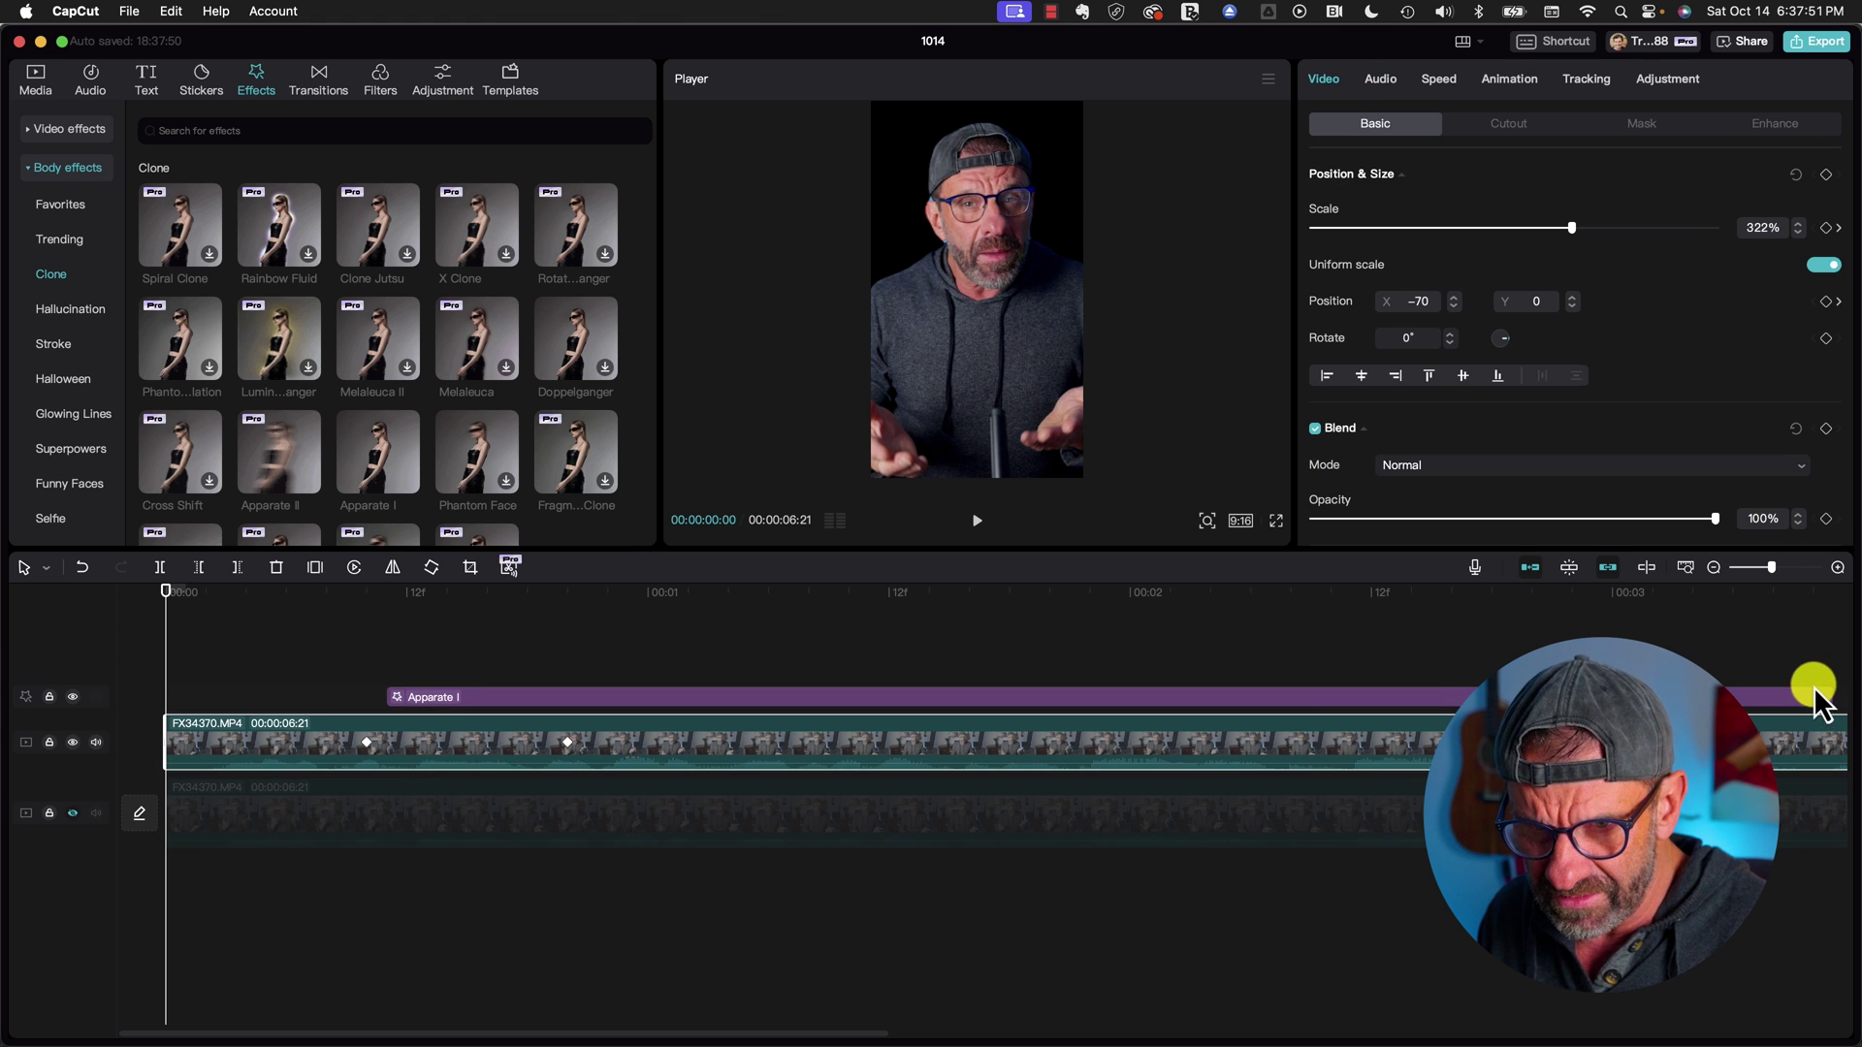
{"action": "left_click", "coordinate": [1828, 696]}
{"action": "left_click_drag", "start_coordinate": [1832, 690], "coordinate": [490, 696]}
{"action": "left_click", "coordinate": [504, 696]}
{"action": "left_click", "coordinate": [424, 698]}
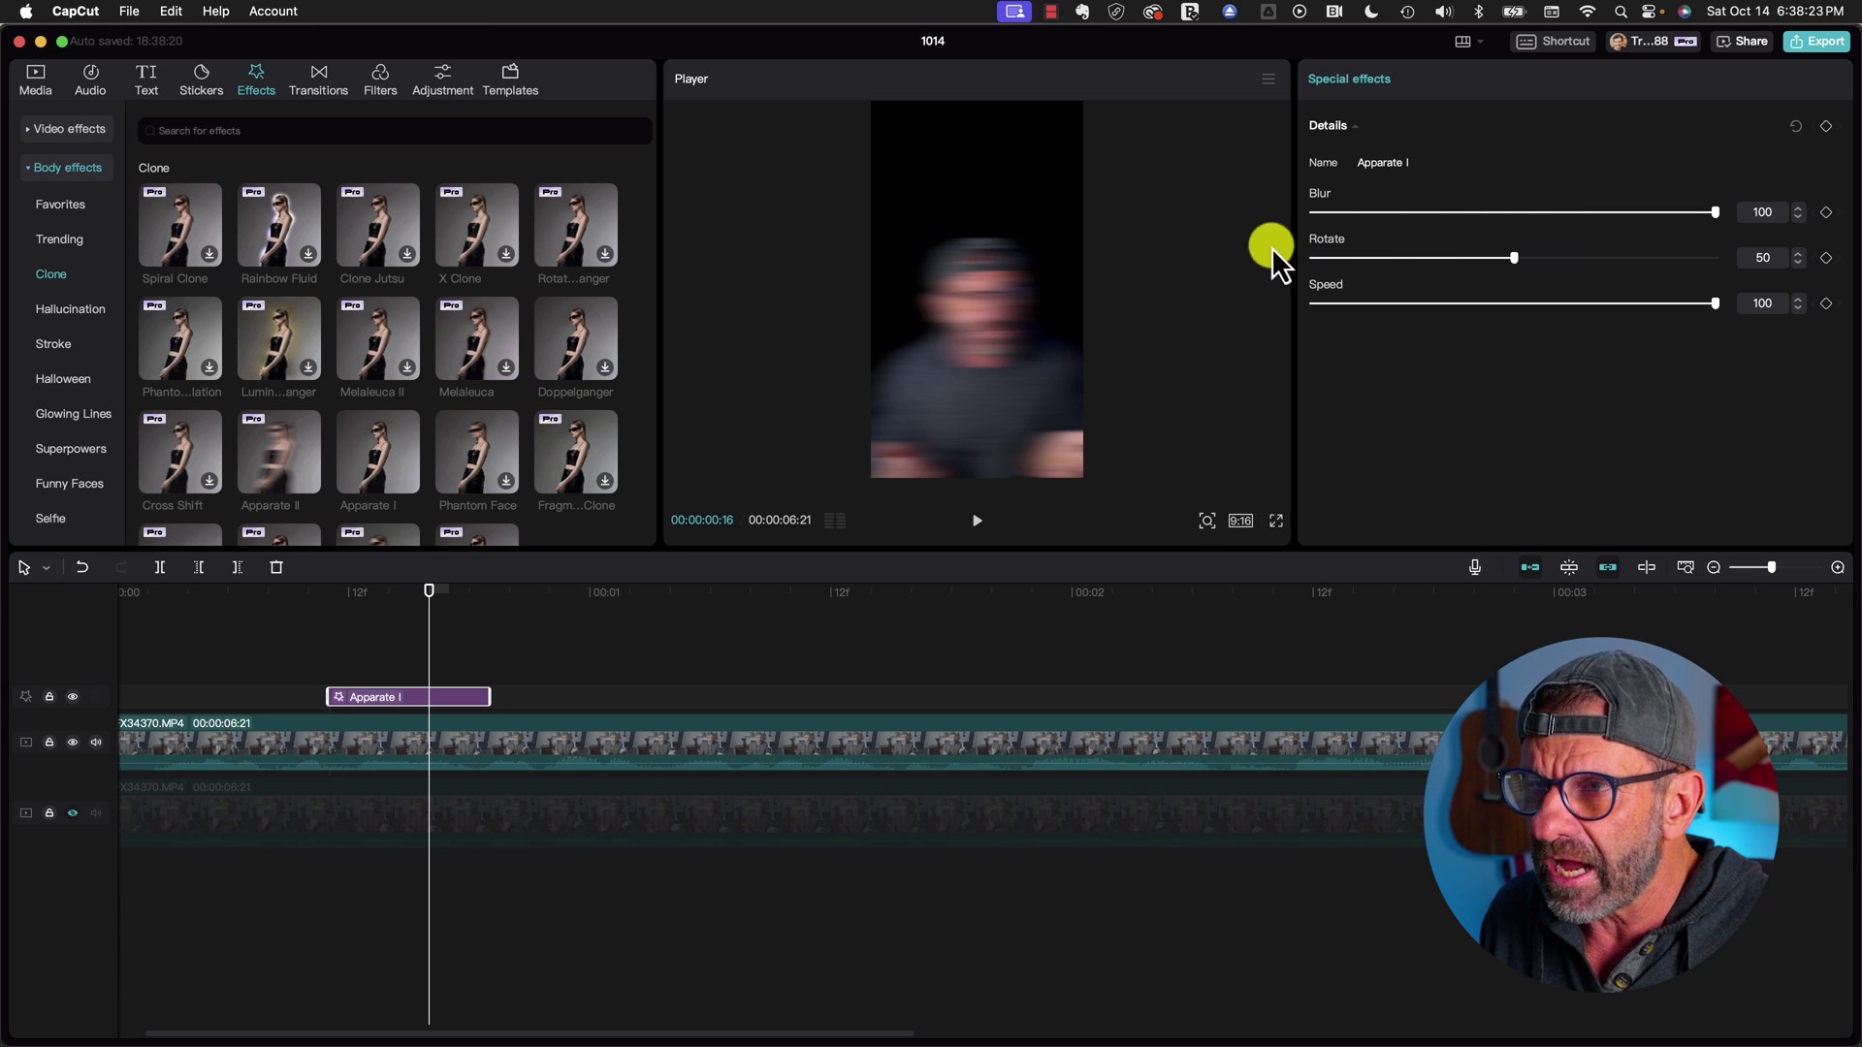
Set the Apparate I Rotate to 25 and Blur to 13, then preview from the start.
{"action": "left_click_drag", "start_coordinate": [1502, 268], "coordinate": [1410, 260]}
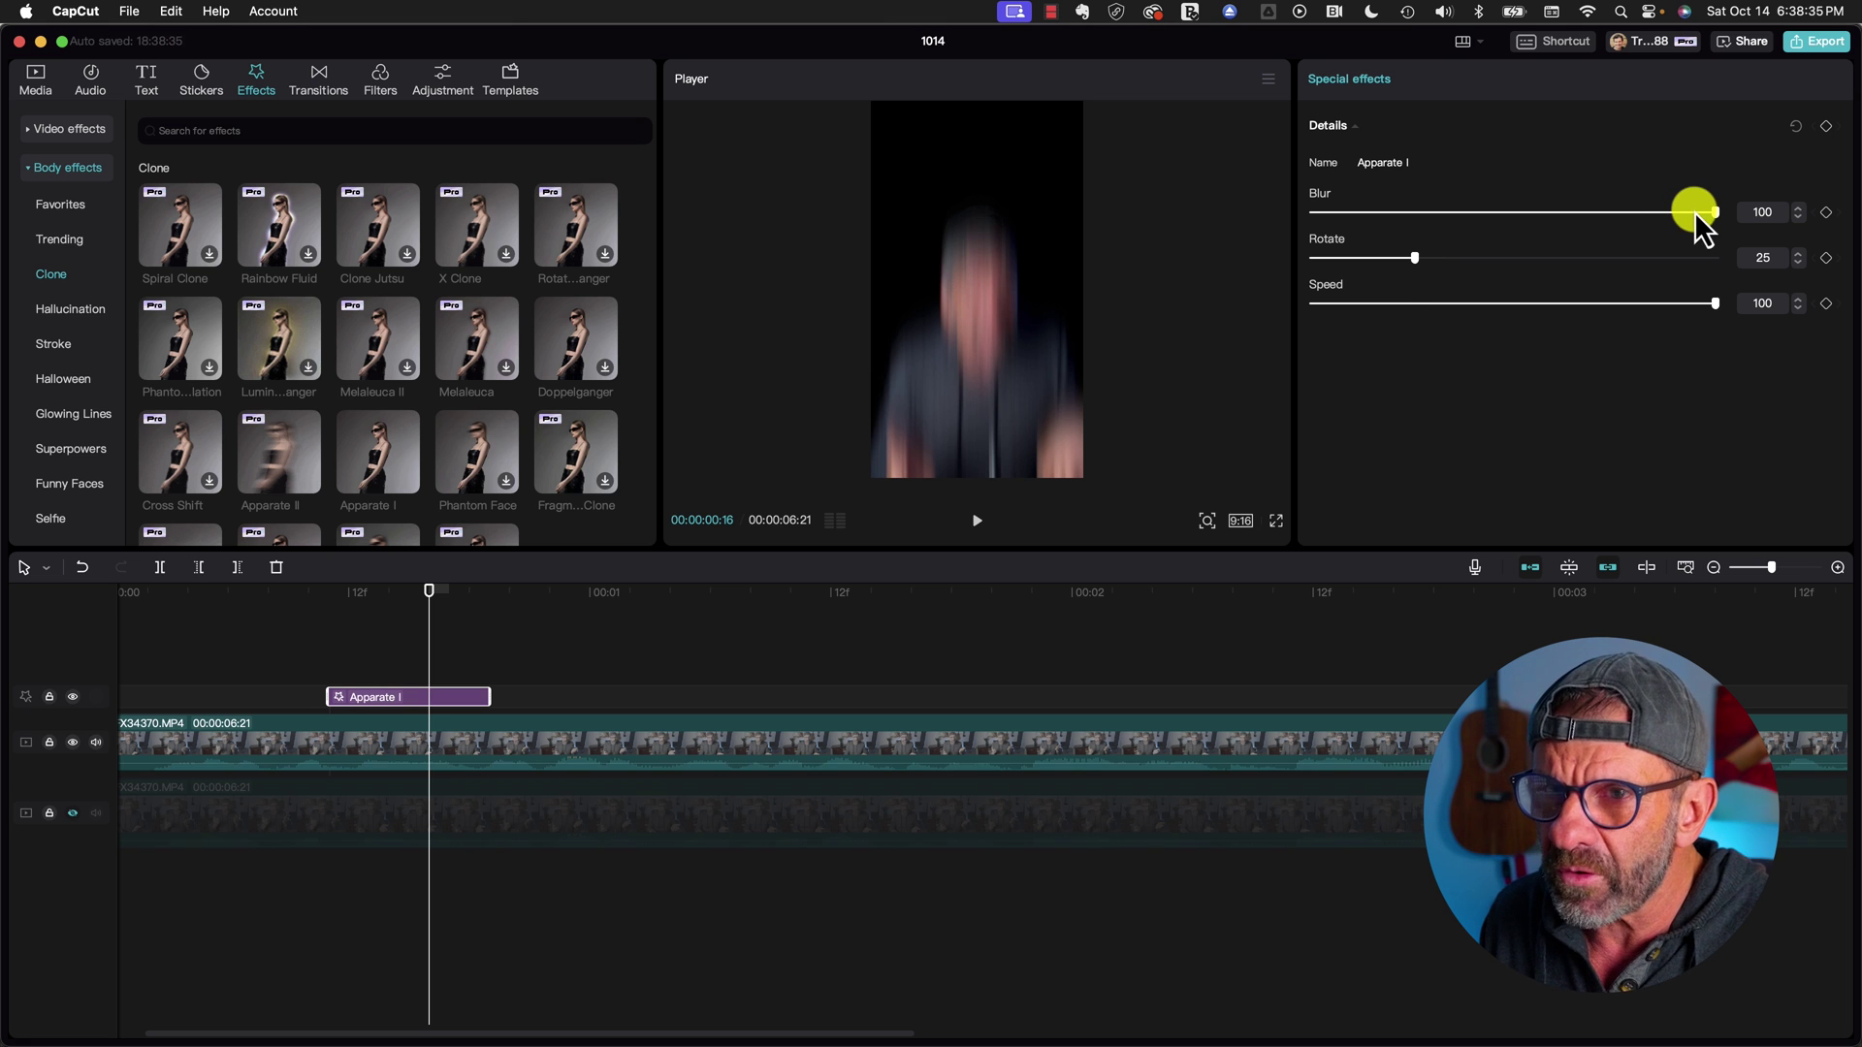
{"action": "left_click_drag", "start_coordinate": [1695, 211], "coordinate": [1457, 211]}
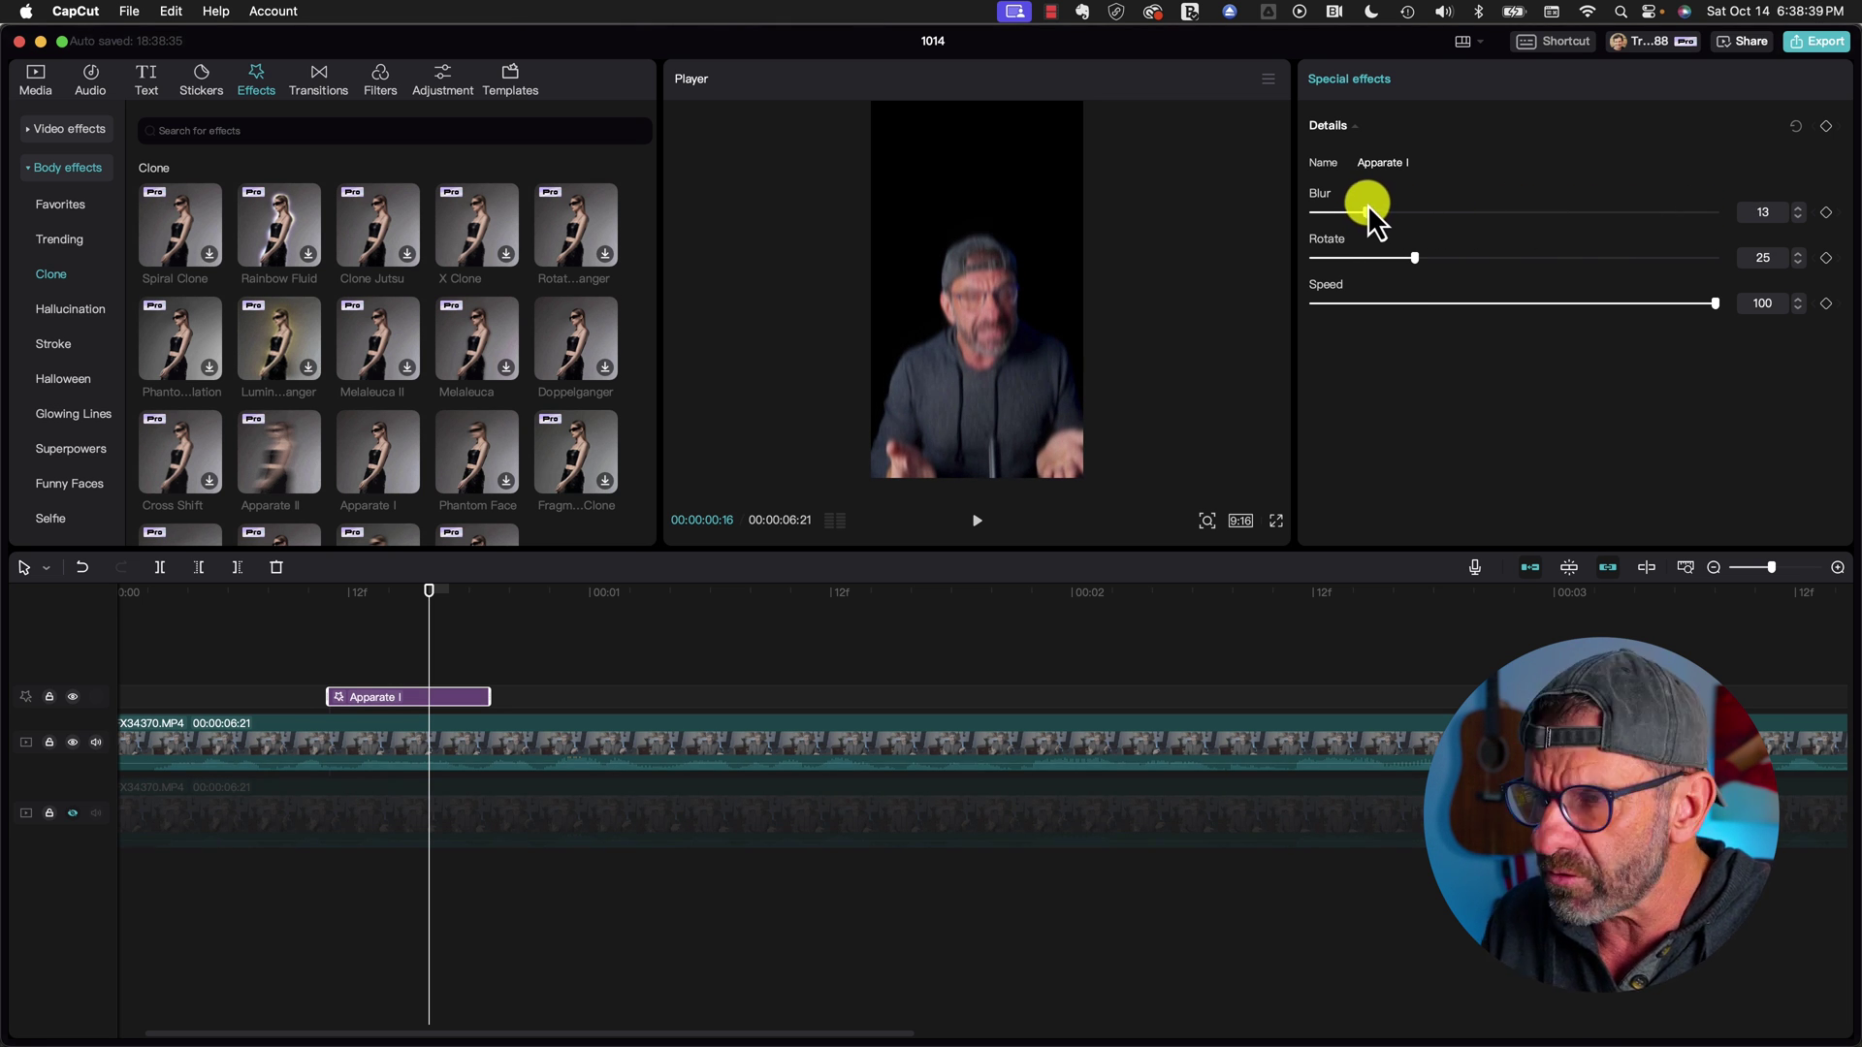
{"action": "left_click_drag", "start_coordinate": [433, 601], "coordinate": [73, 605]}
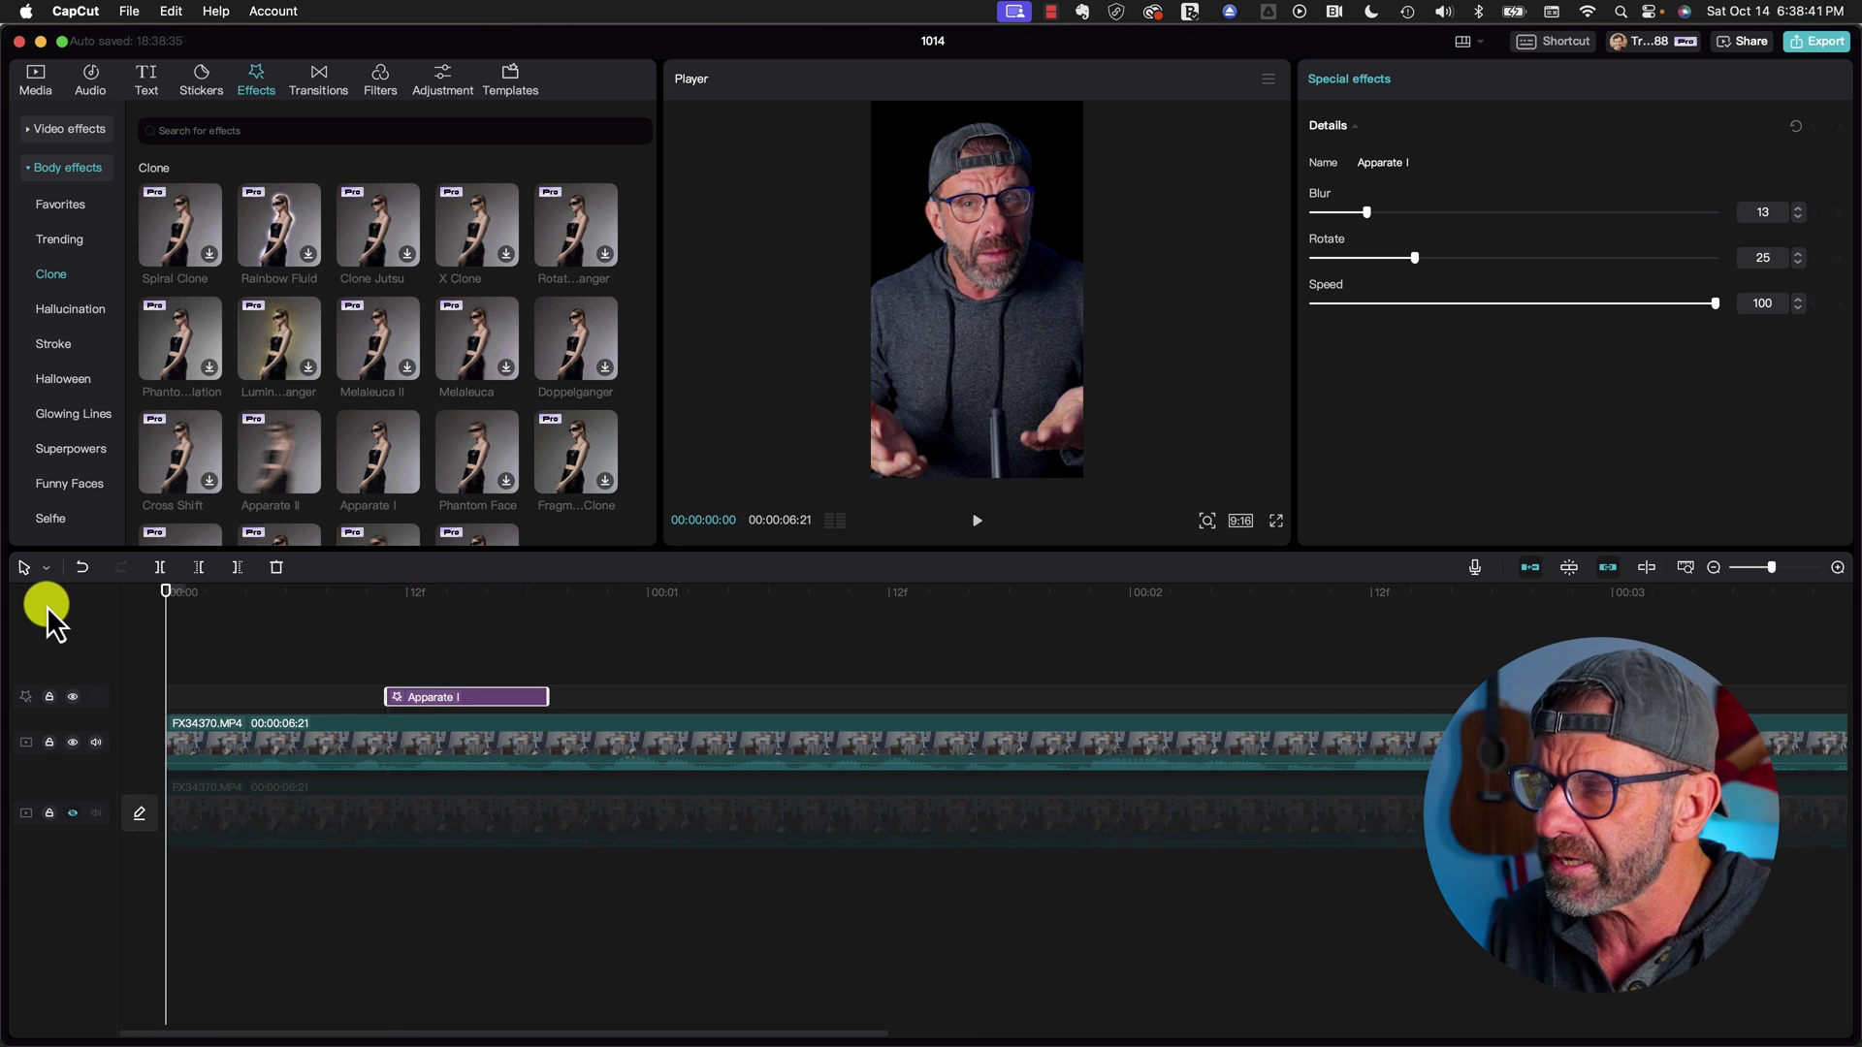
{"action": "key", "text": "space"}
{"action": "key", "text": "space"}
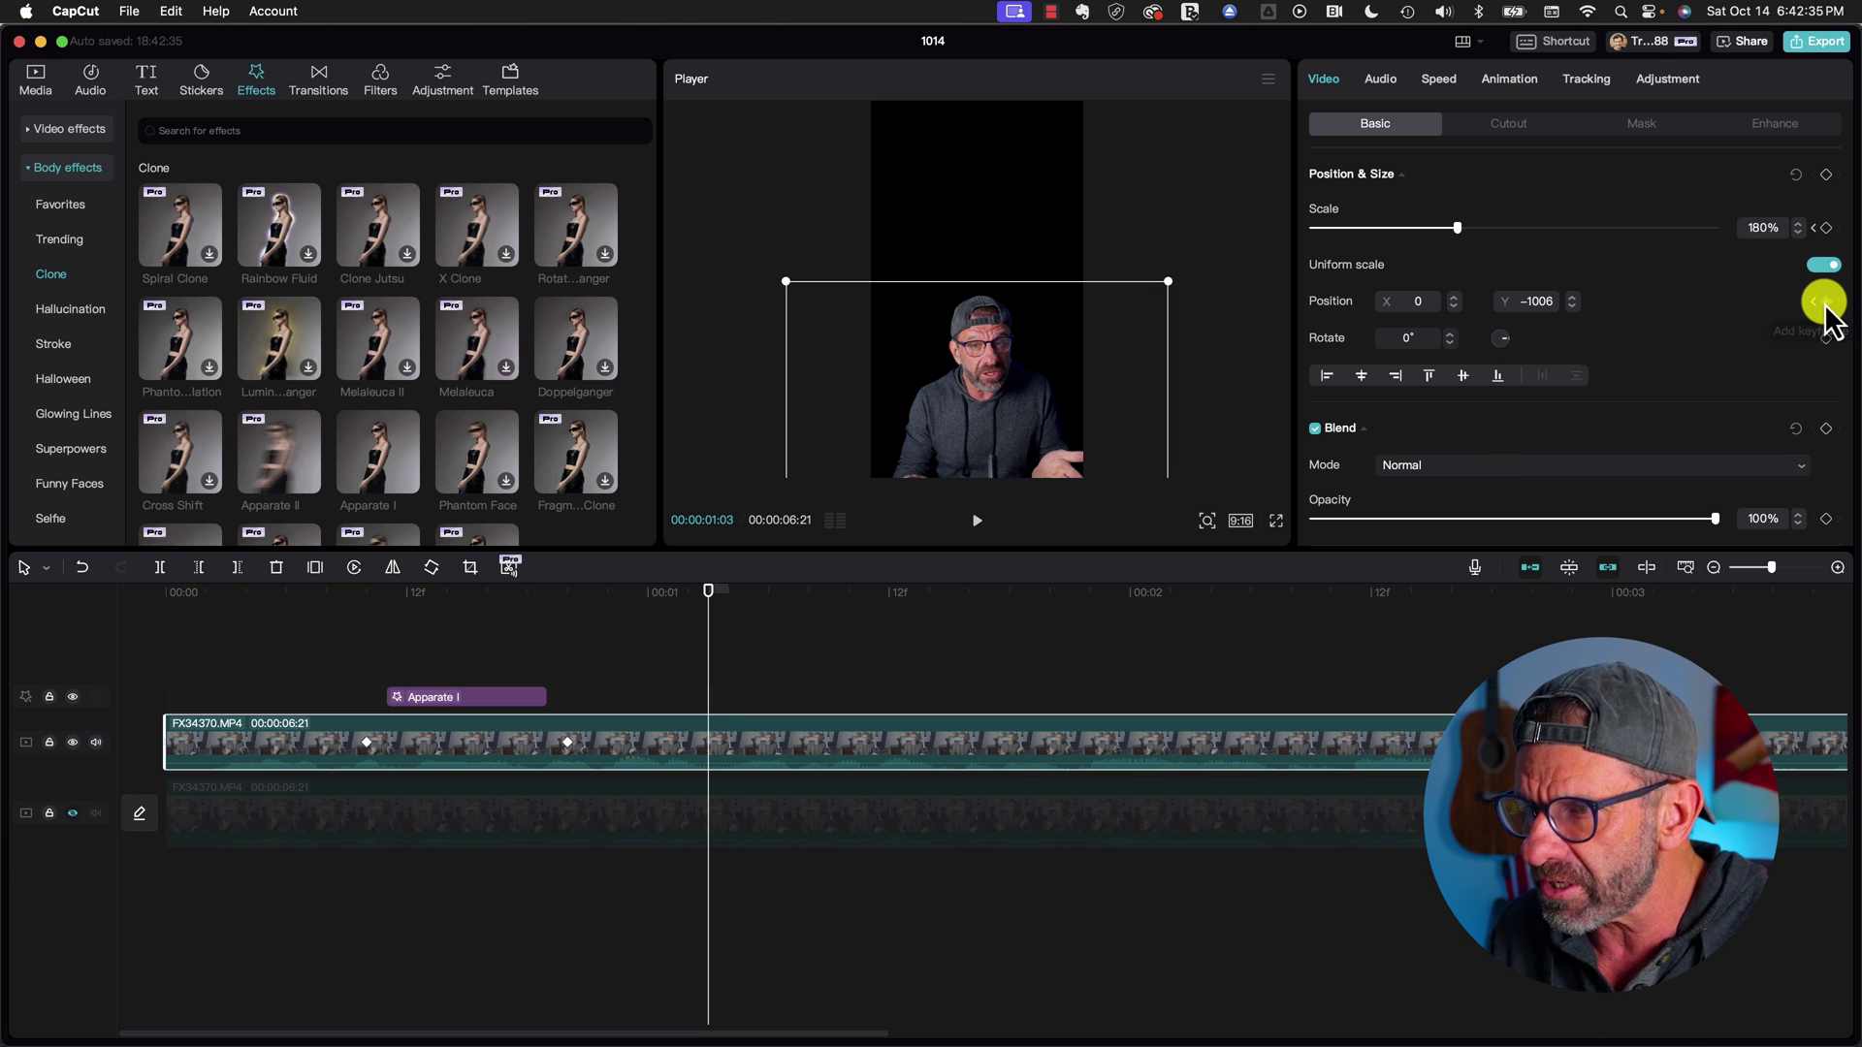
Five frames later, keyframe the presenter sliding off the right edge of the frame.
{"action": "key", "text": "Right"}
{"action": "key", "text": "Right"}
{"action": "key", "text": "Right"}
{"action": "key", "text": "Right"}
{"action": "key", "text": "Right"}
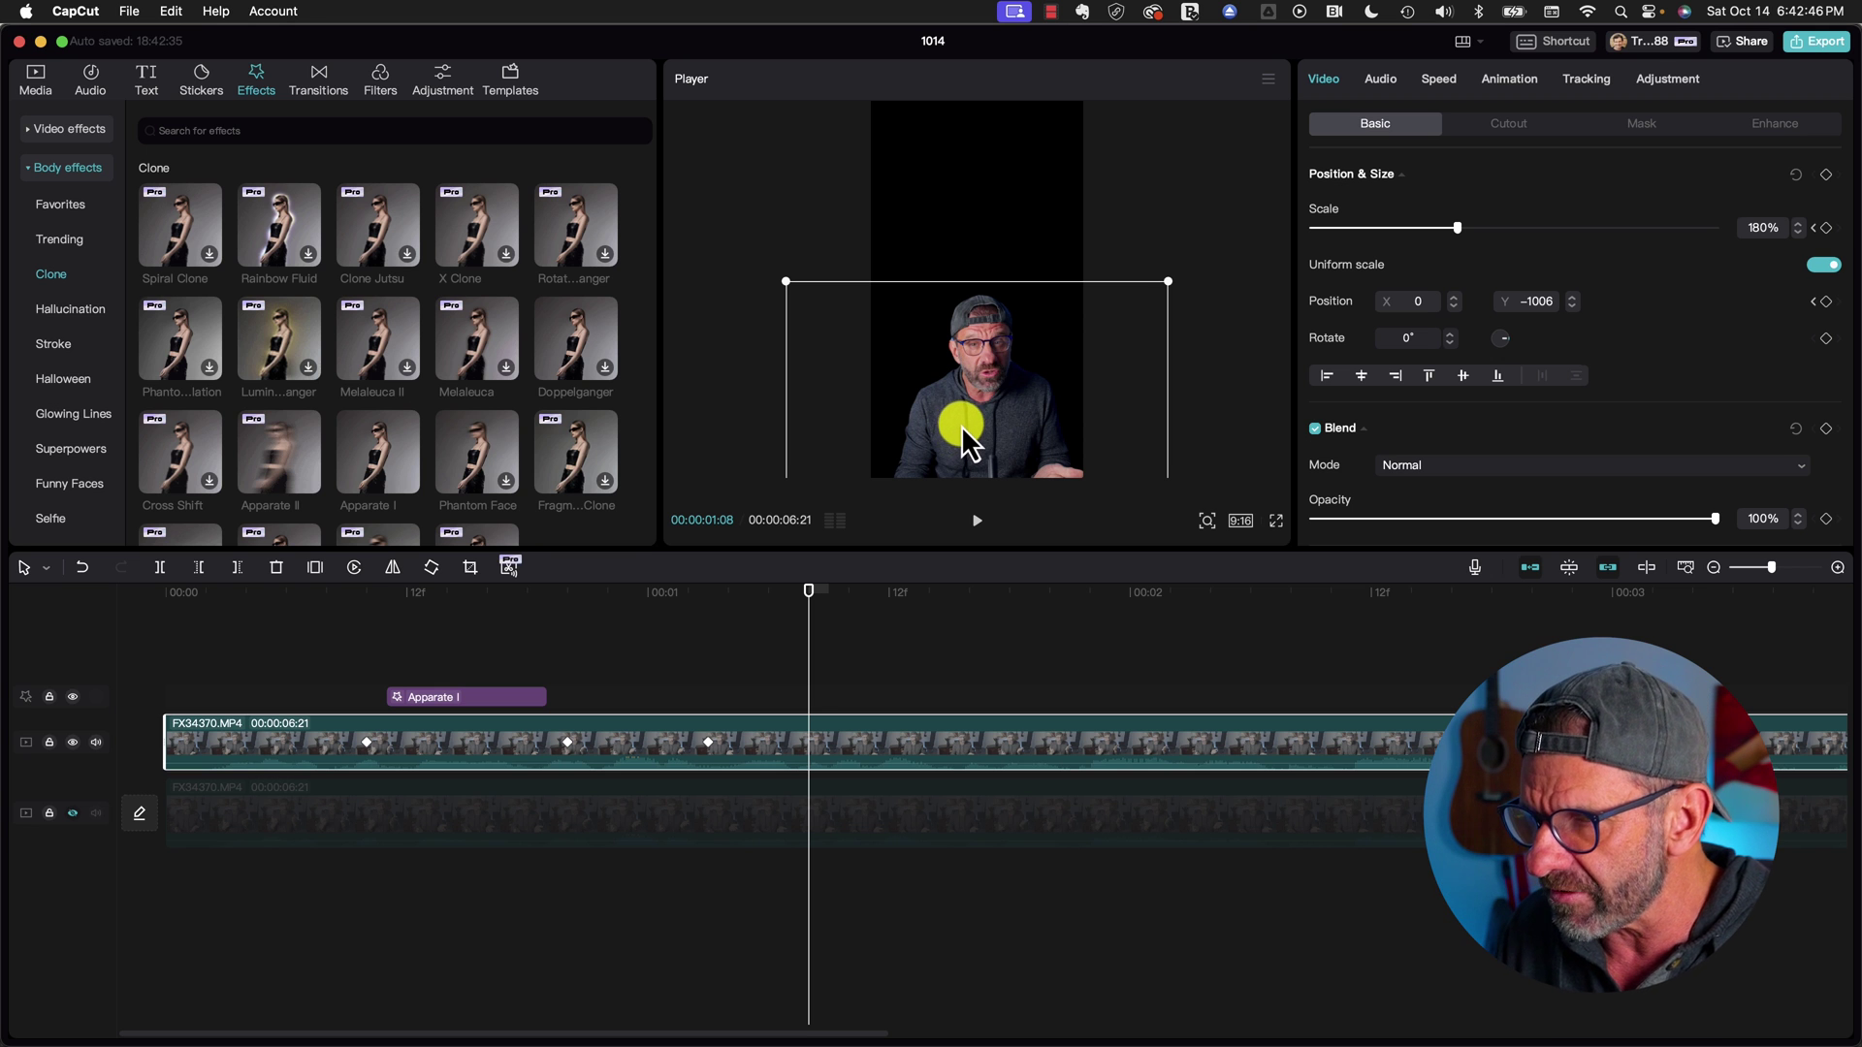
{"action": "left_click_drag", "start_coordinate": [962, 420], "coordinate": [1149, 440]}
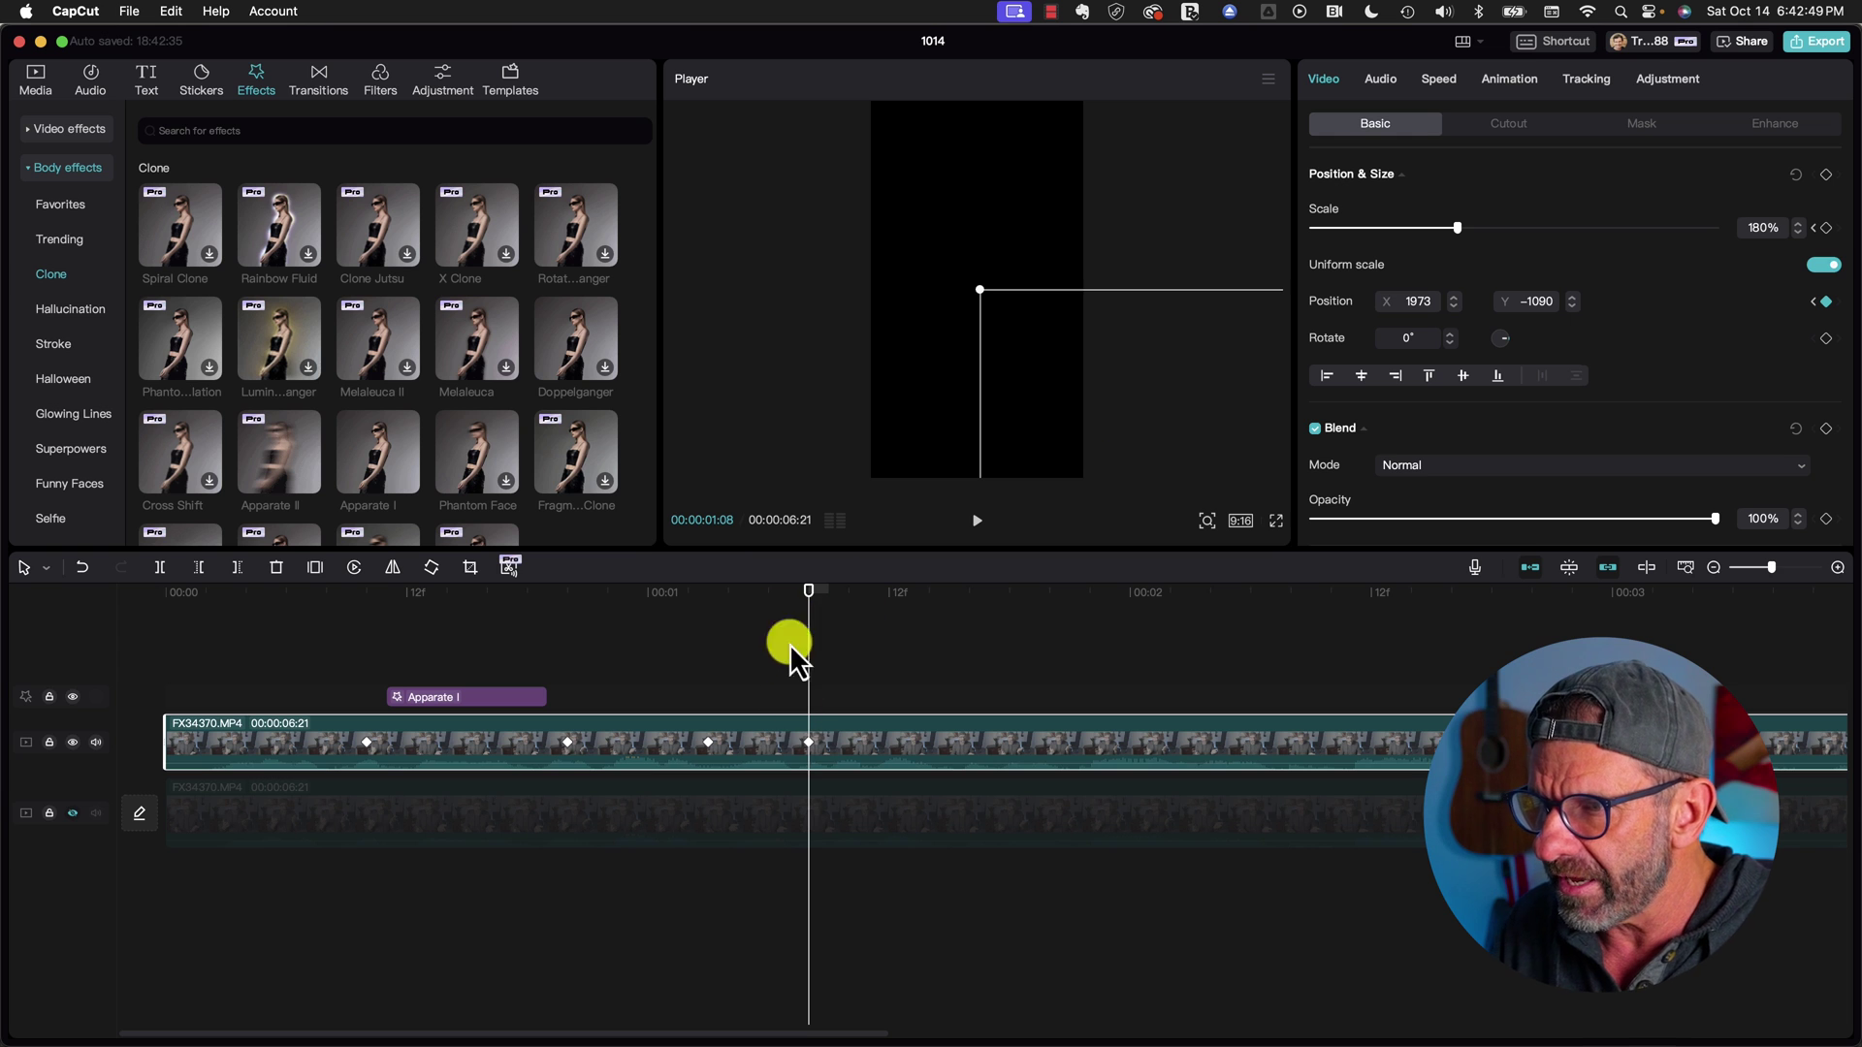
{"action": "left_click", "coordinate": [670, 598]}
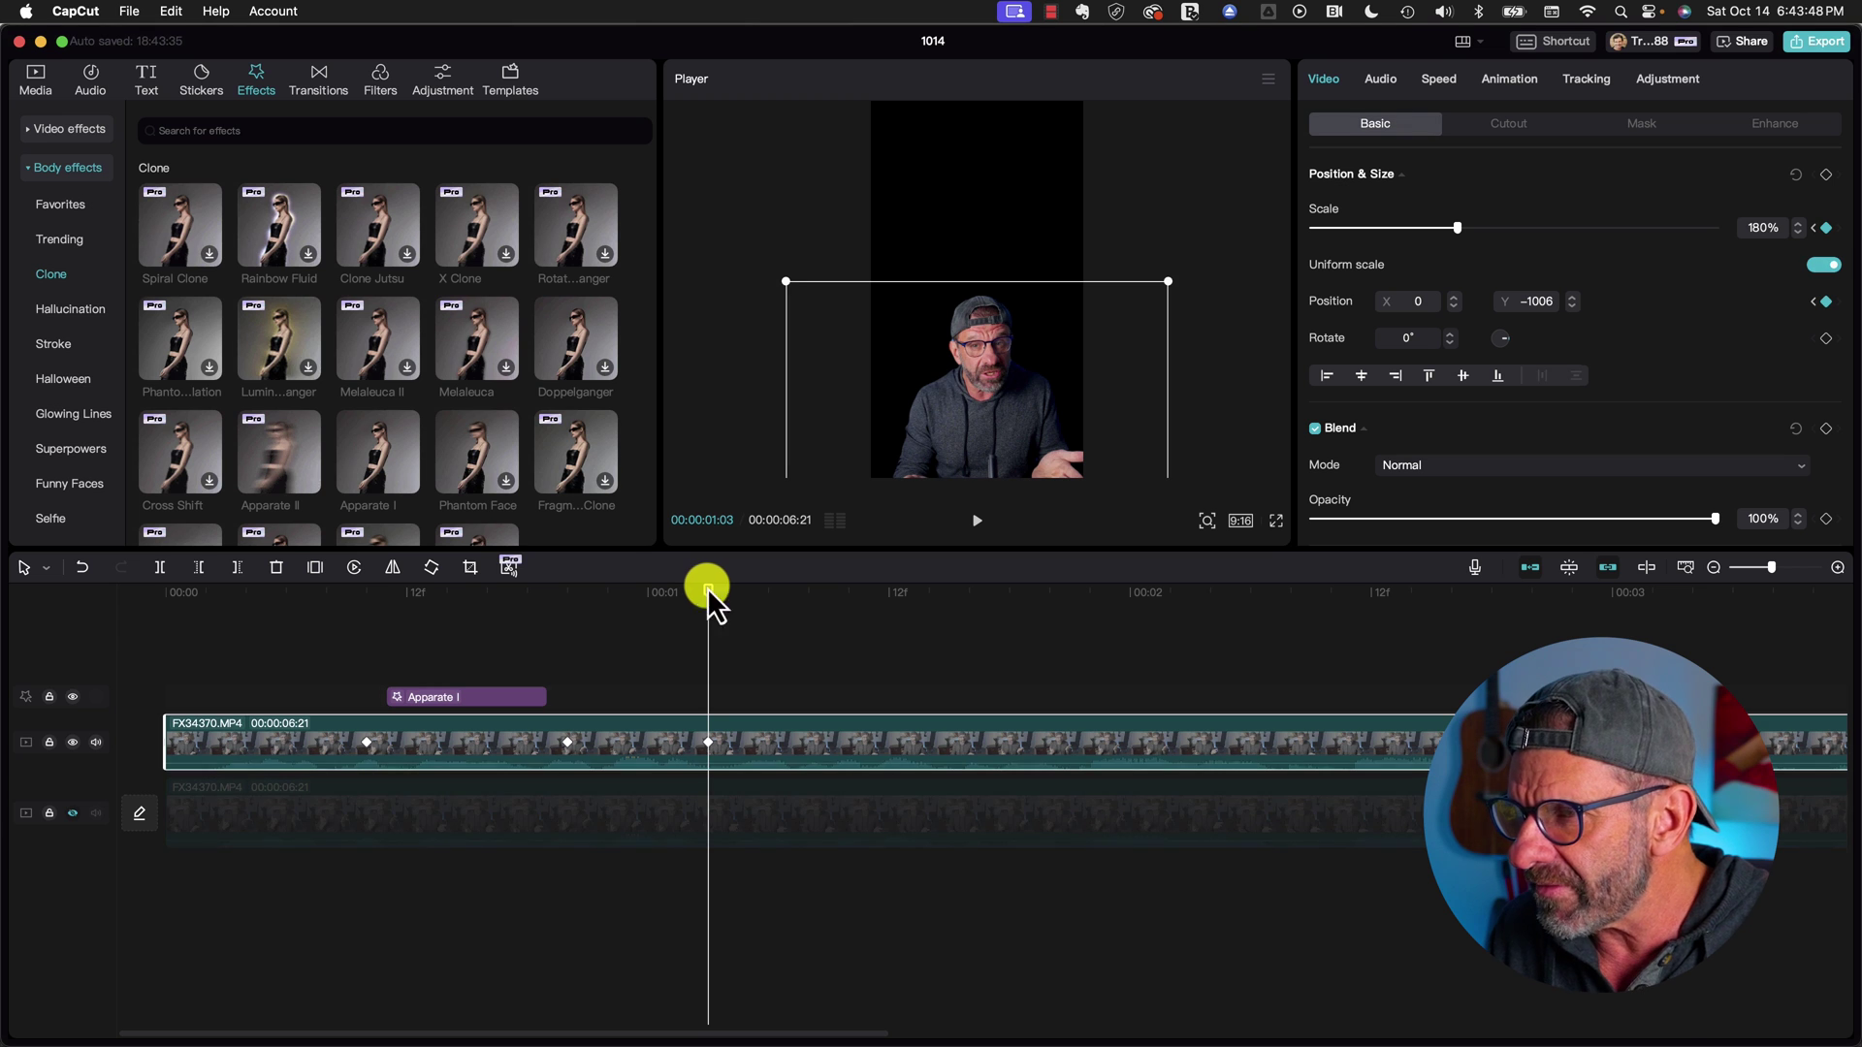
Keyframe the presenter moving up and zooming back in to about 218%, then replay it.
{"action": "left_click_drag", "start_coordinate": [707, 586], "coordinate": [992, 586]}
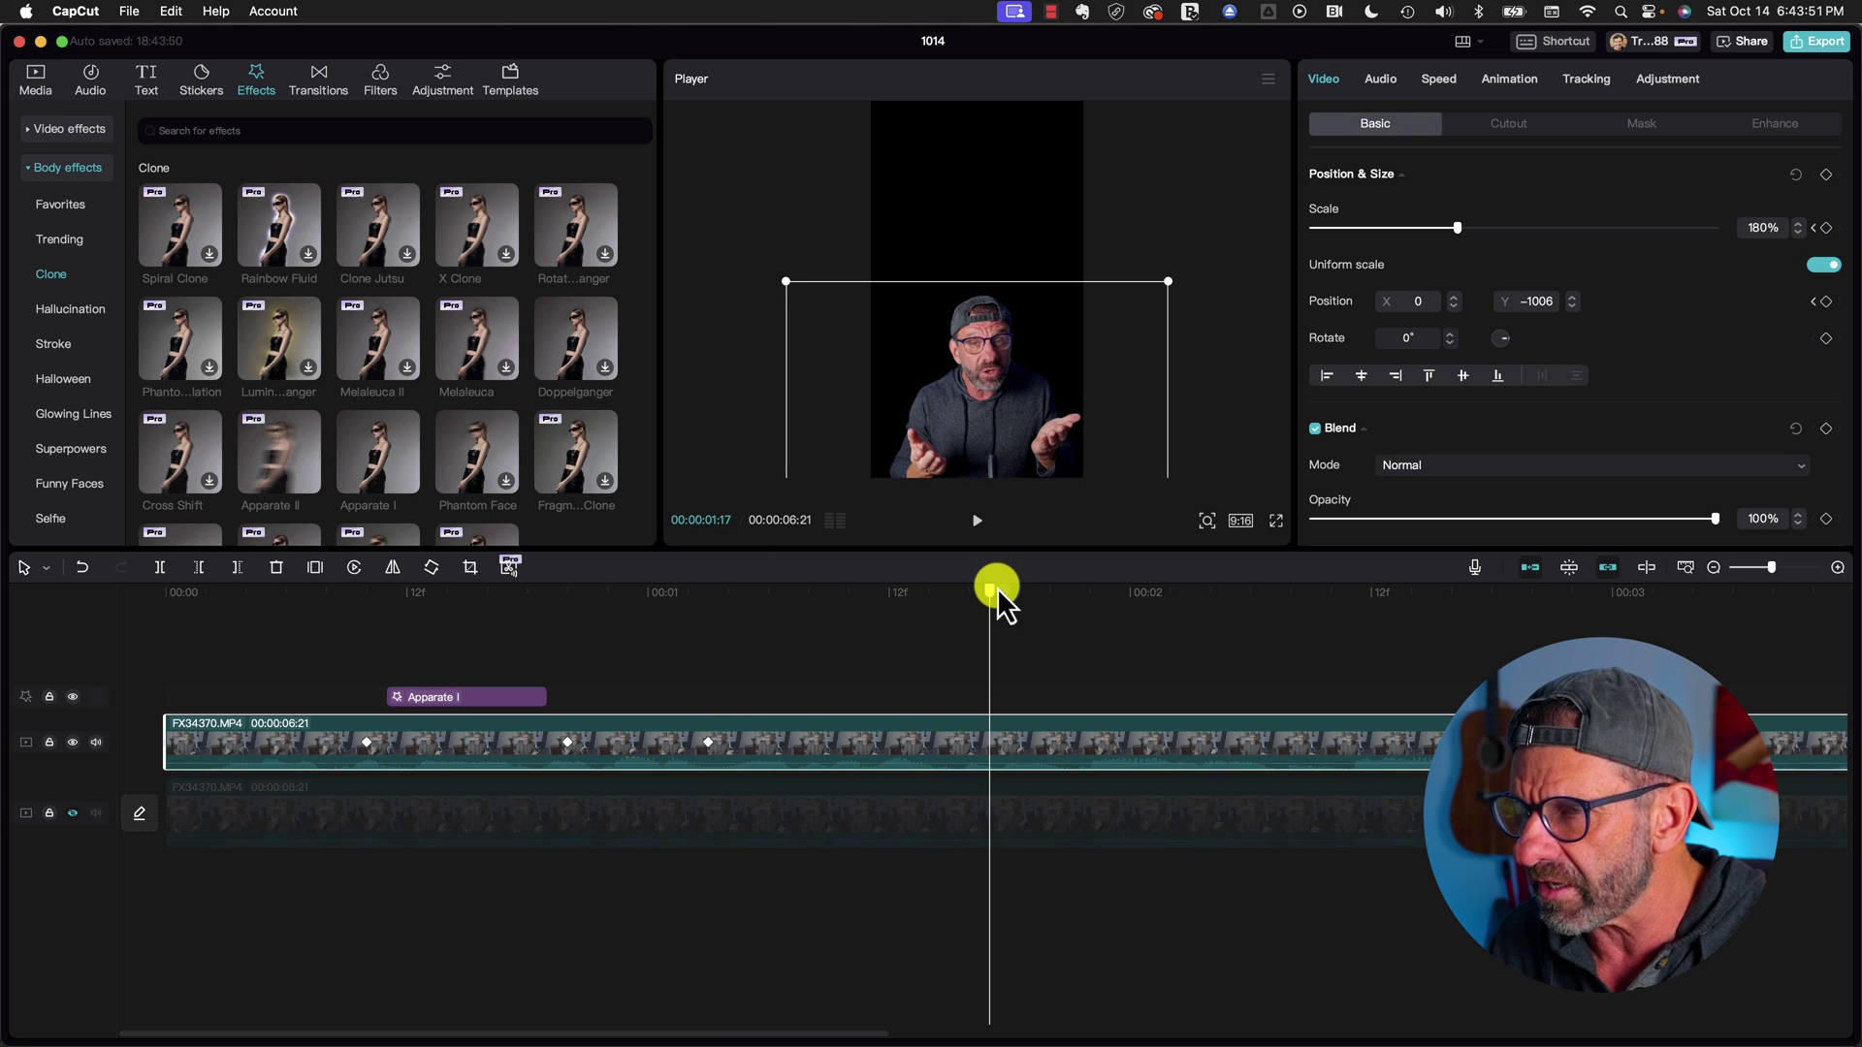
{"action": "left_click_drag", "start_coordinate": [997, 452], "coordinate": [1002, 391]}
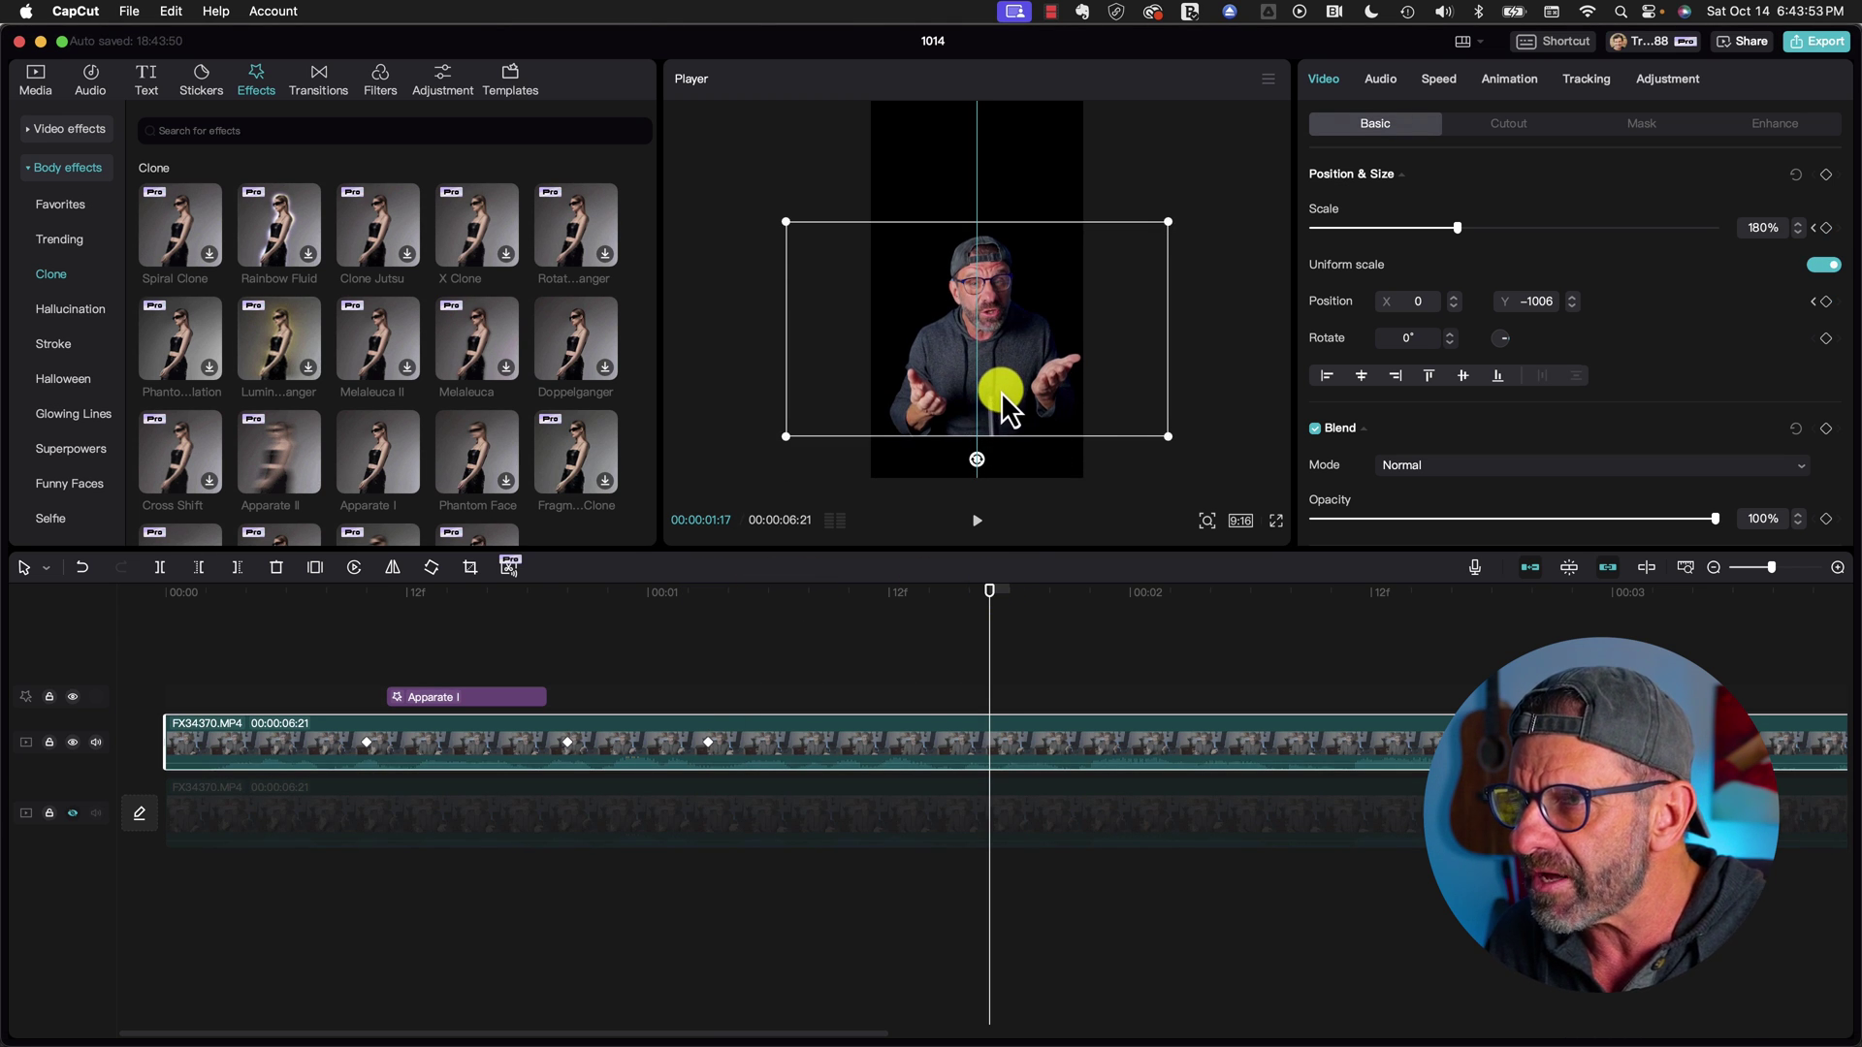
{"action": "left_click_drag", "start_coordinate": [1165, 430], "coordinate": [1246, 494]}
{"action": "left_click_drag", "start_coordinate": [990, 609], "coordinate": [165, 602]}
{"action": "key", "text": "space"}
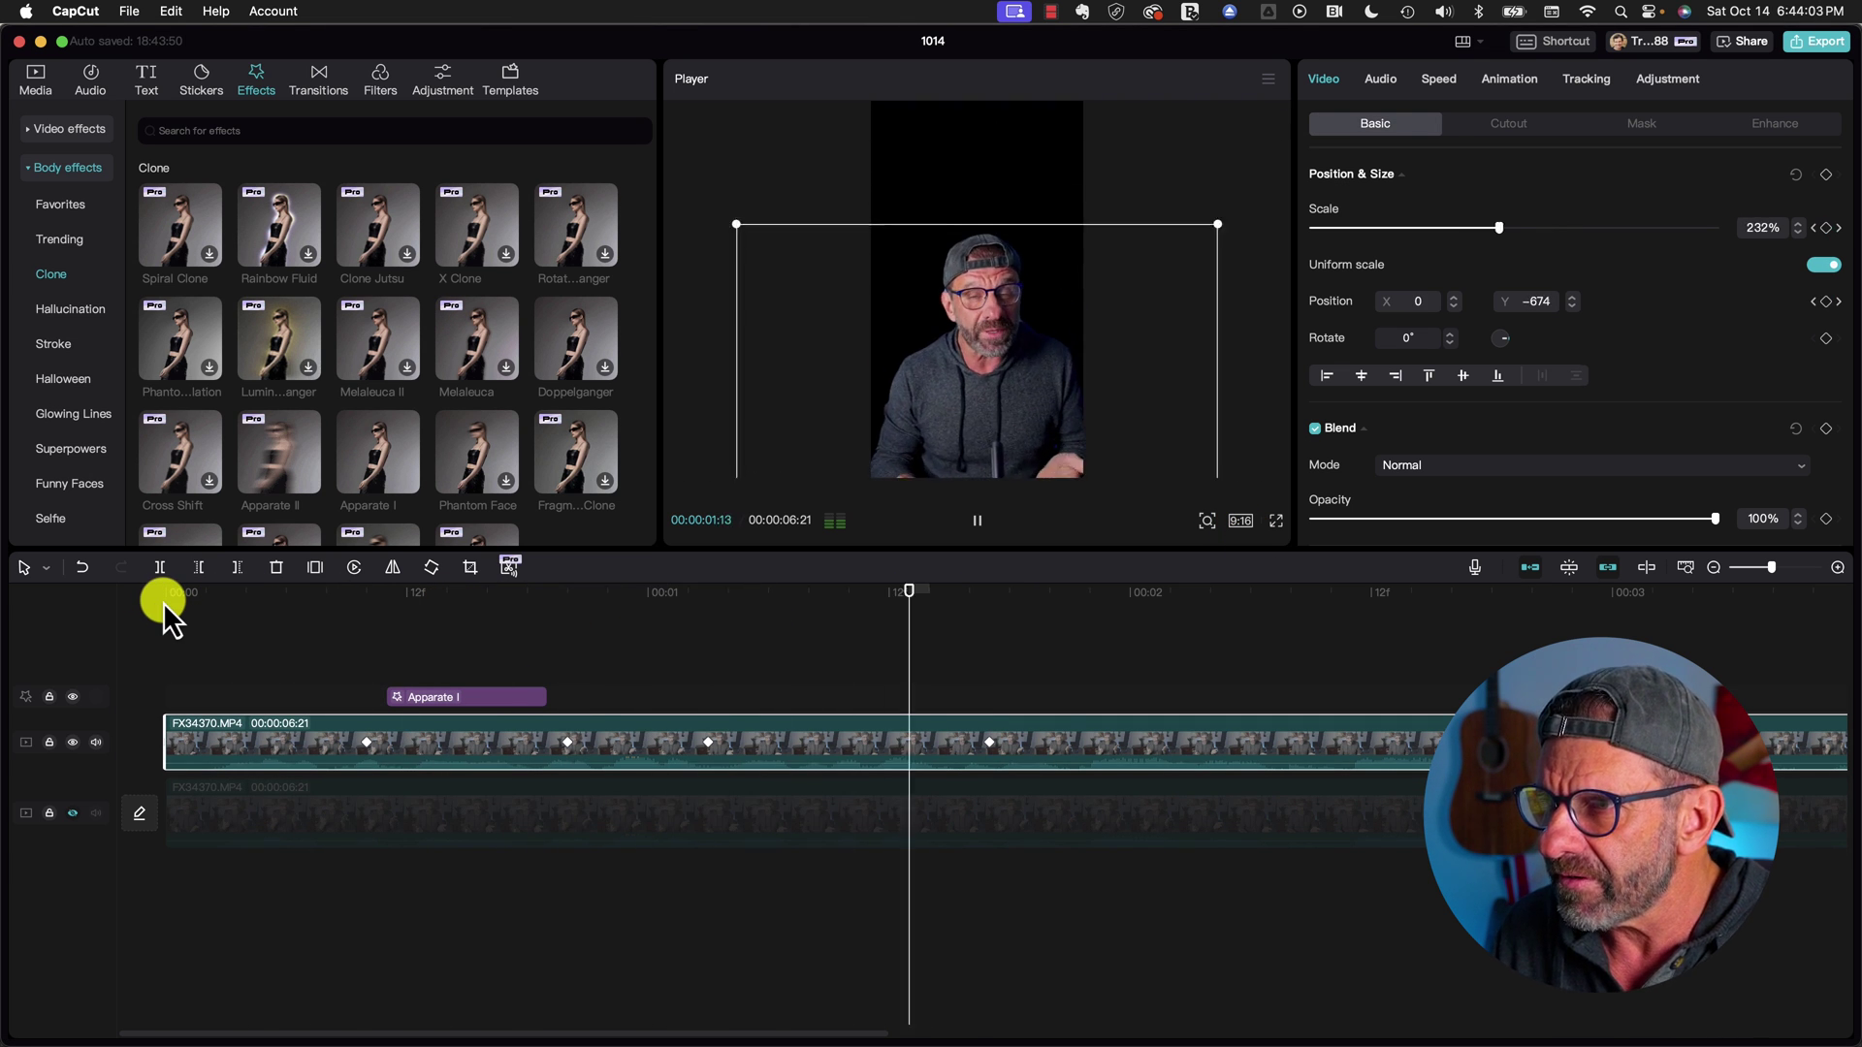
{"action": "key", "text": "space"}
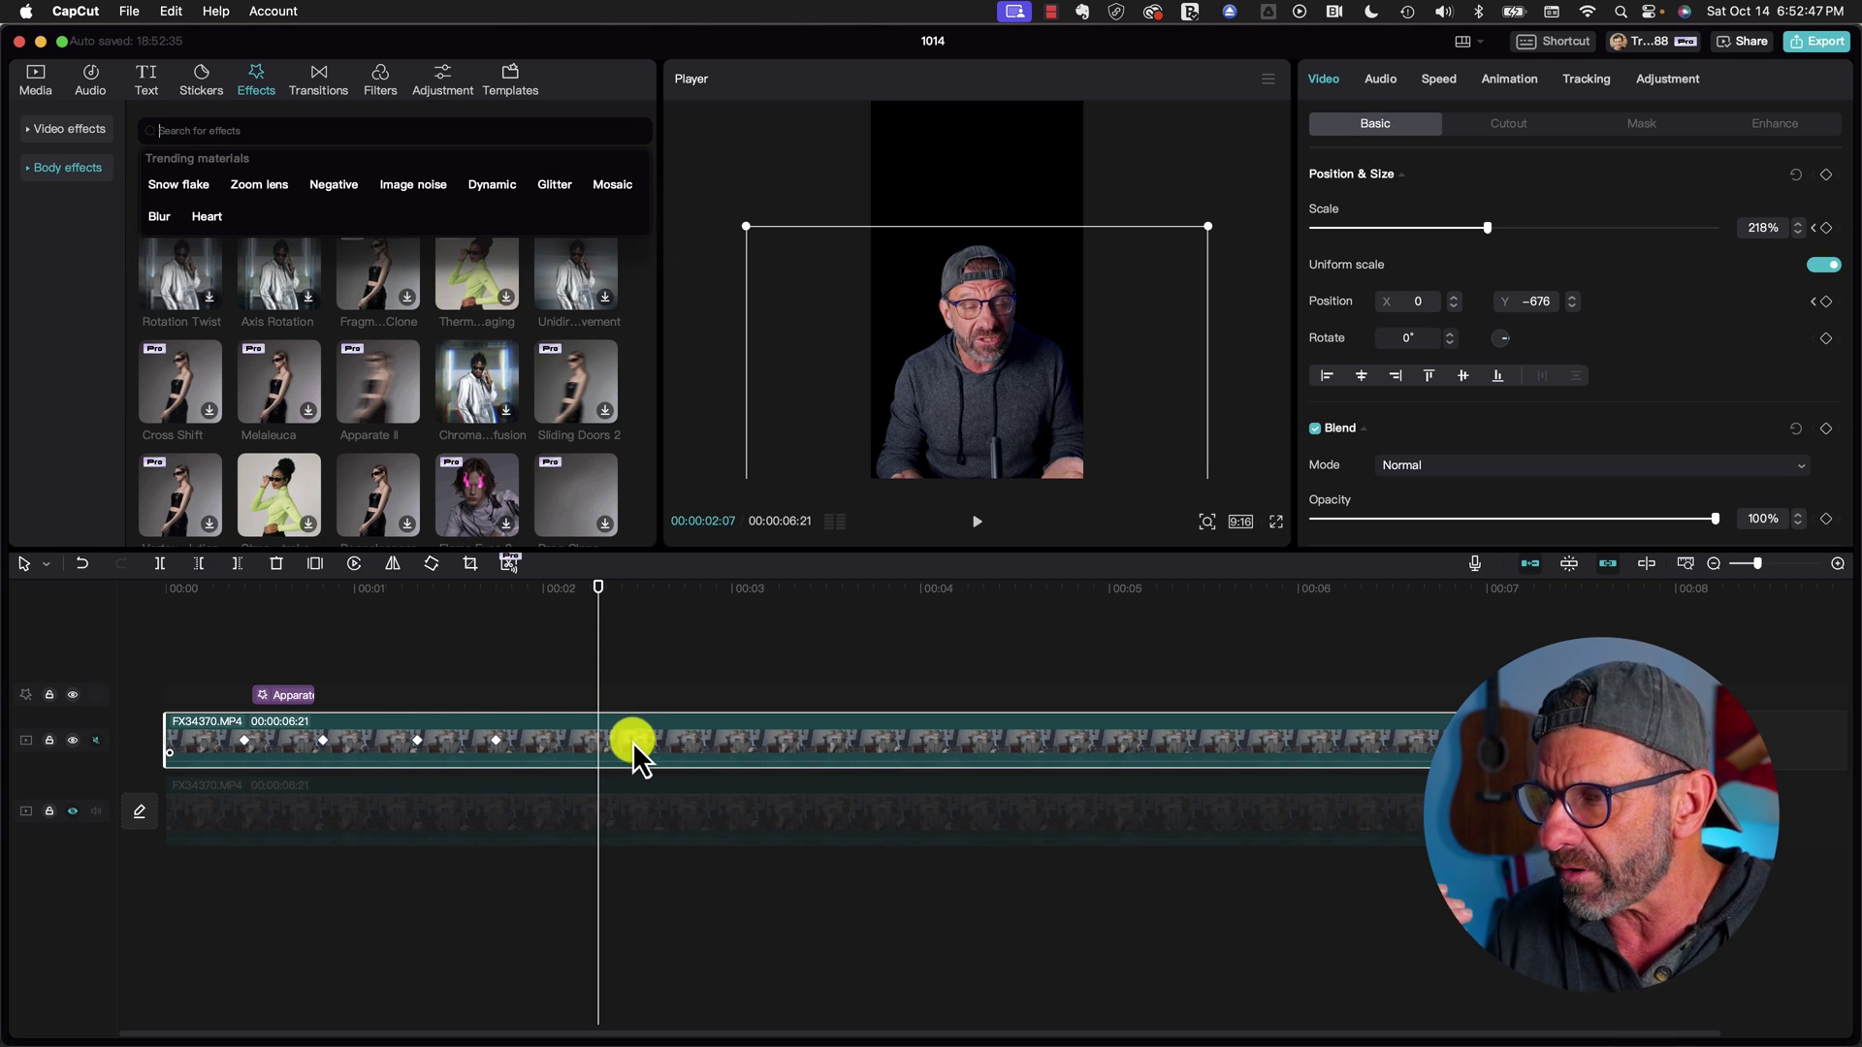
Split the presenter clip at 2:07 and apply the Rebound Swing effect to the second part.
{"action": "left_click", "coordinate": [632, 741]}
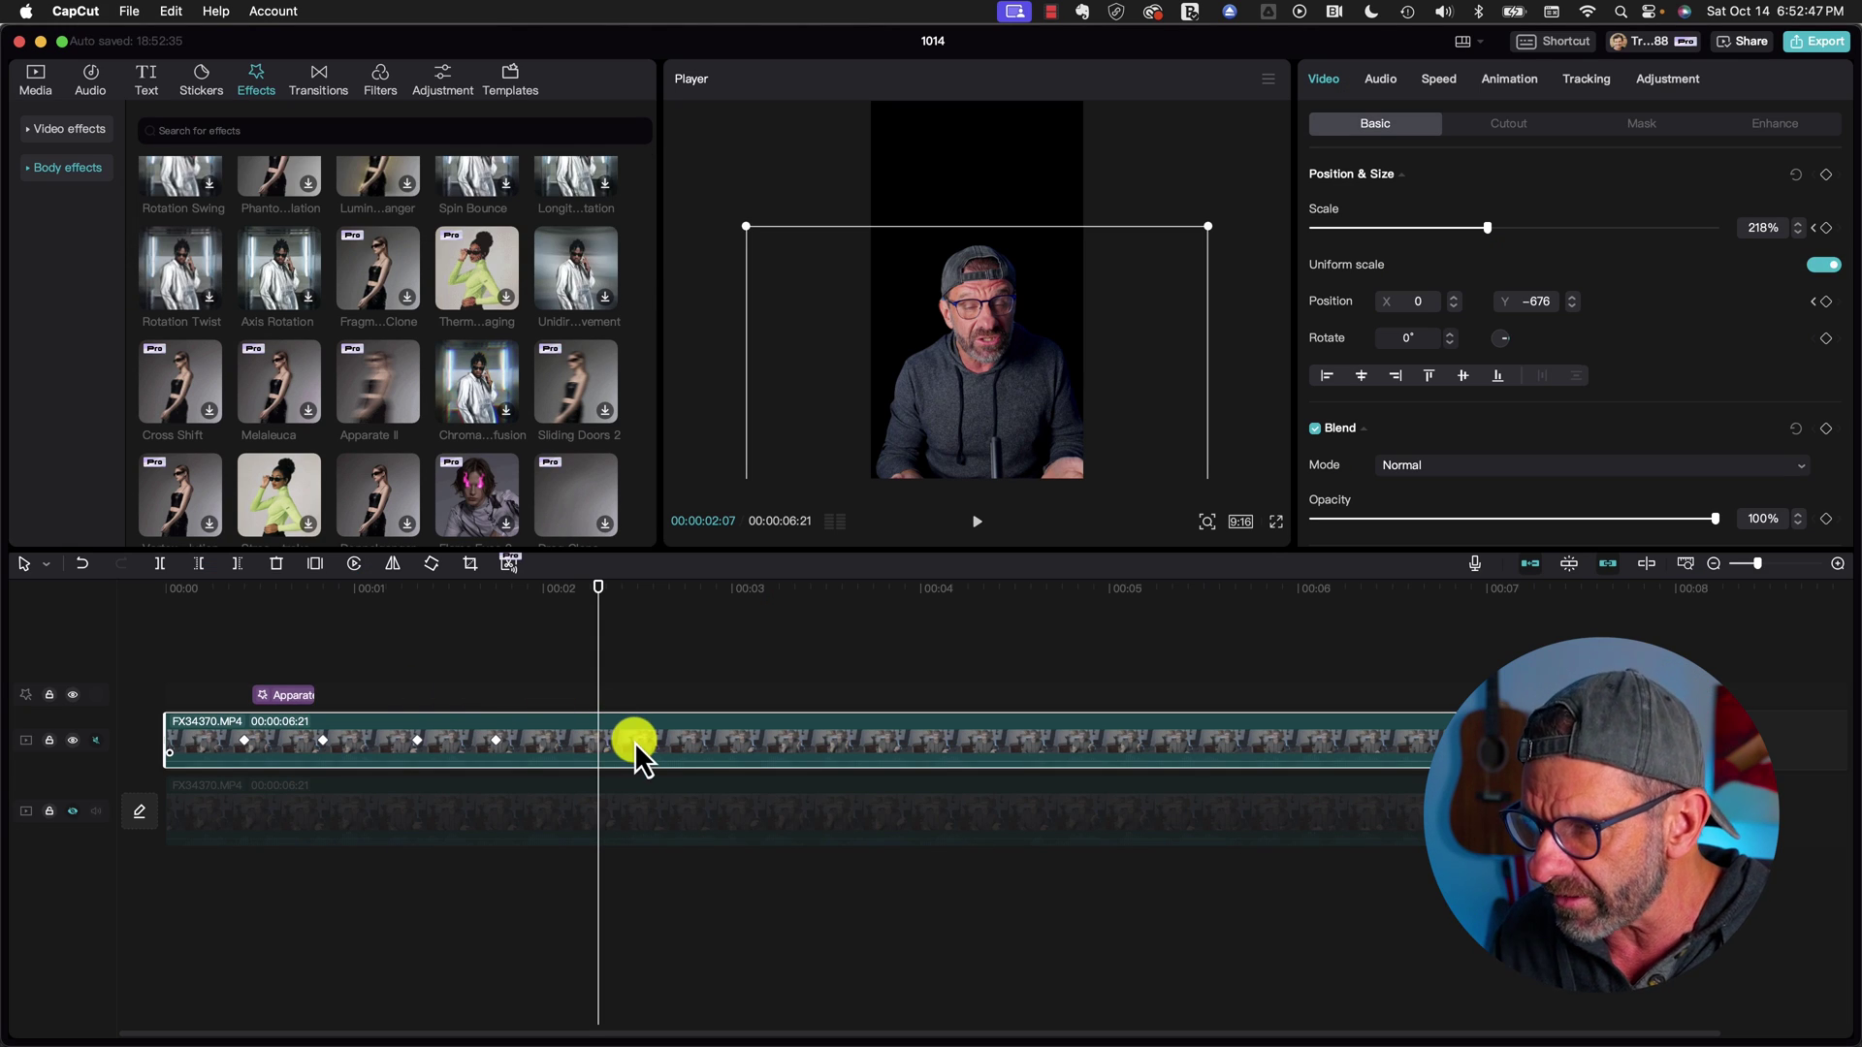
{"action": "left_click", "coordinate": [159, 562]}
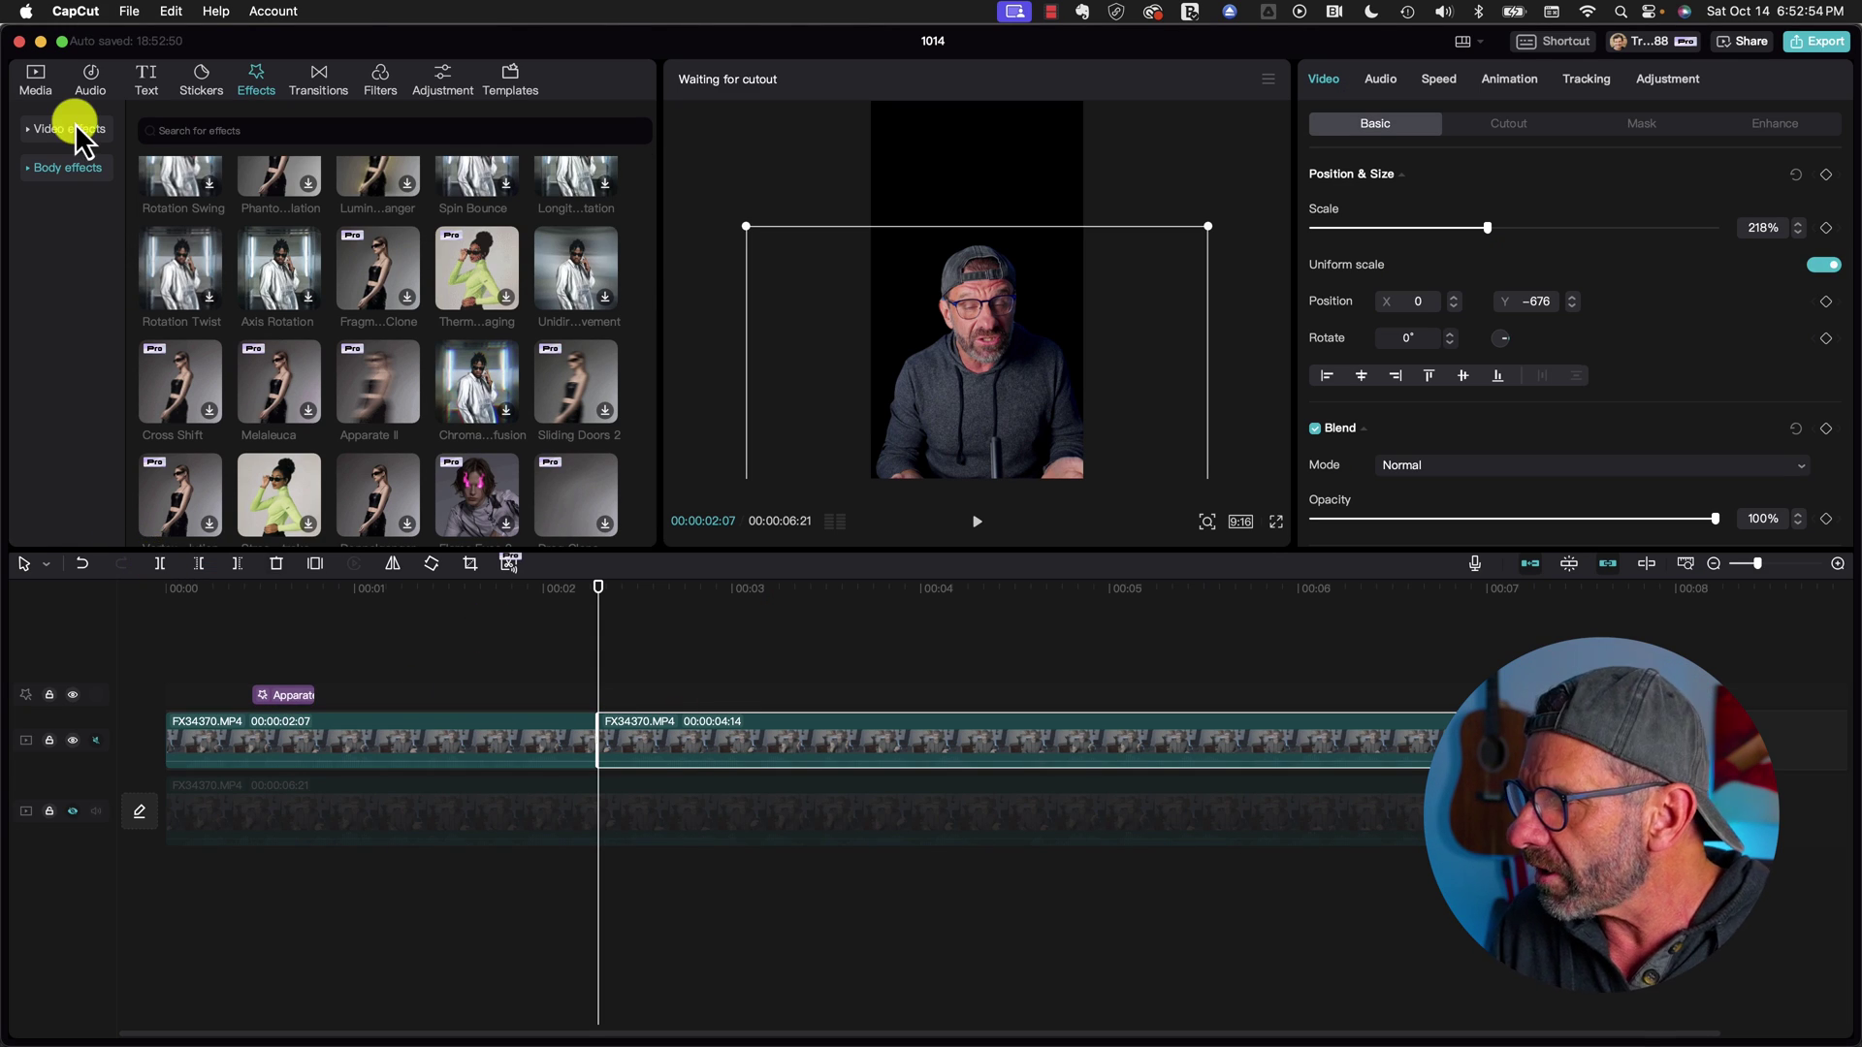
{"action": "left_click", "coordinate": [78, 128]}
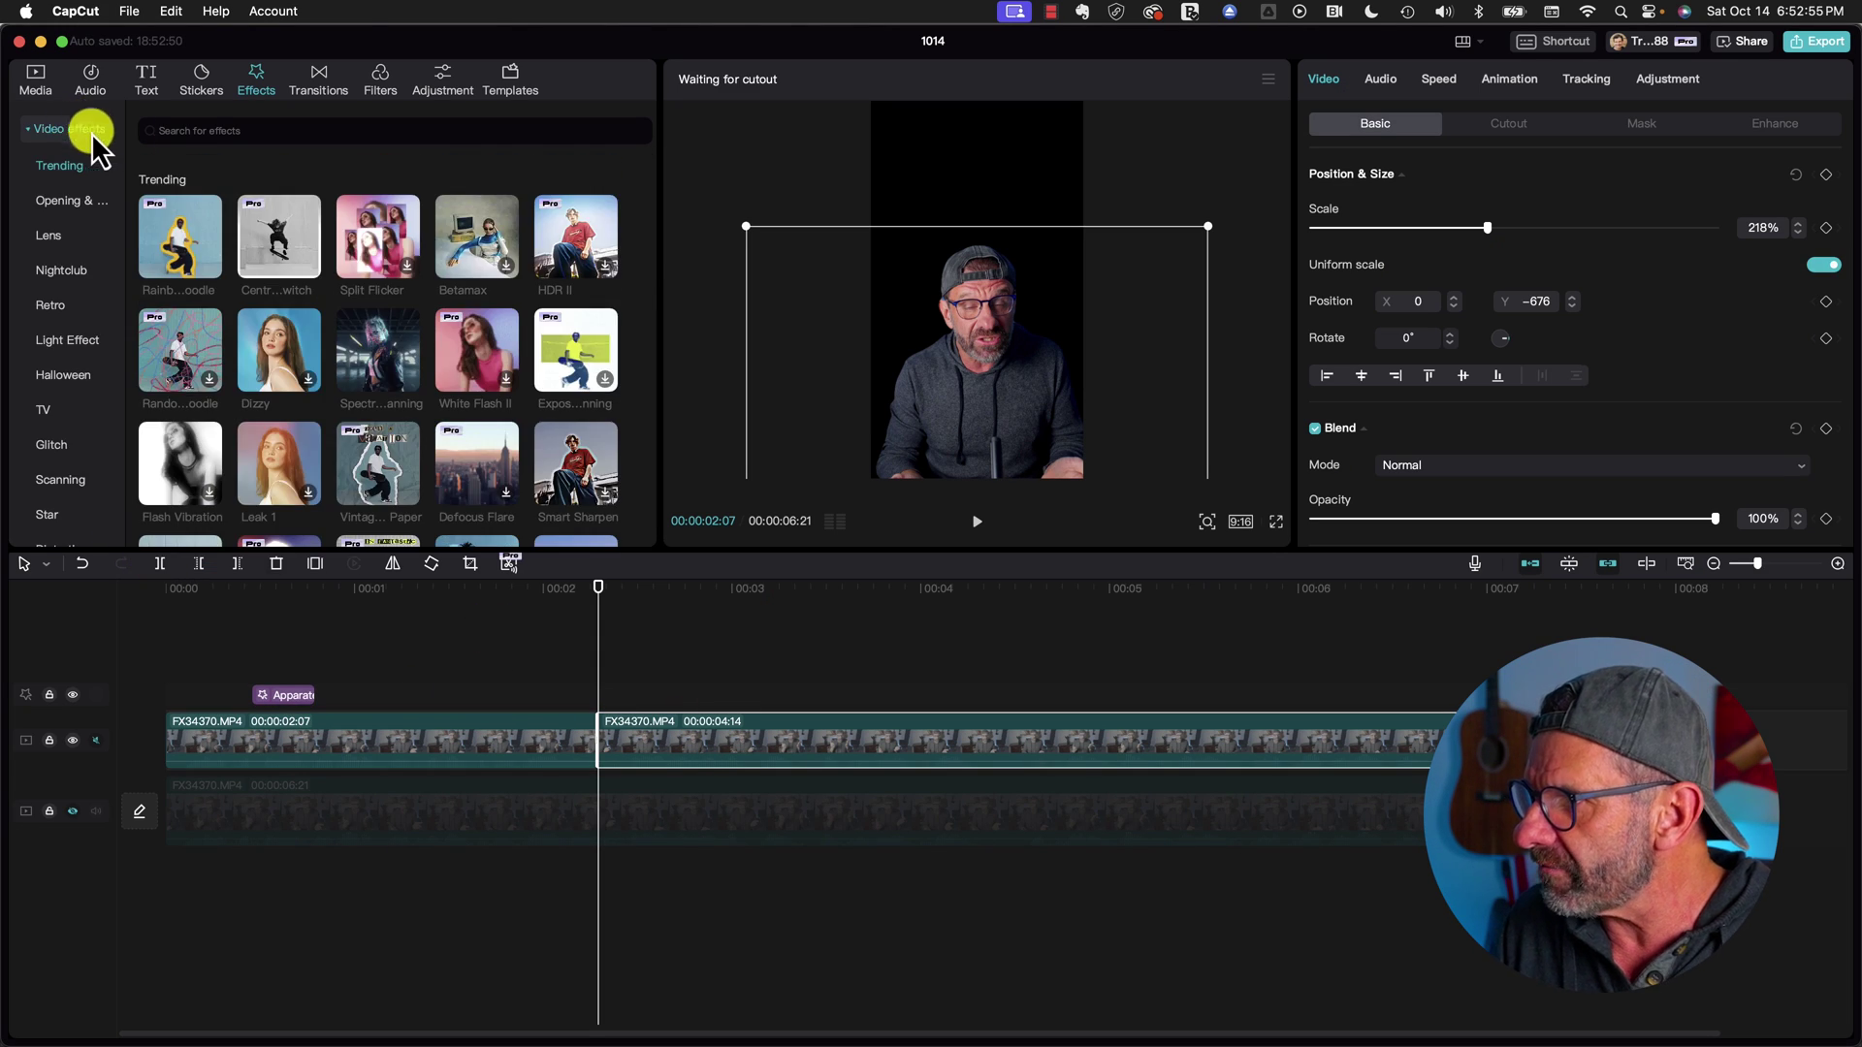
{"action": "left_click", "coordinate": [216, 132]}
{"action": "type", "text": "rebound"}
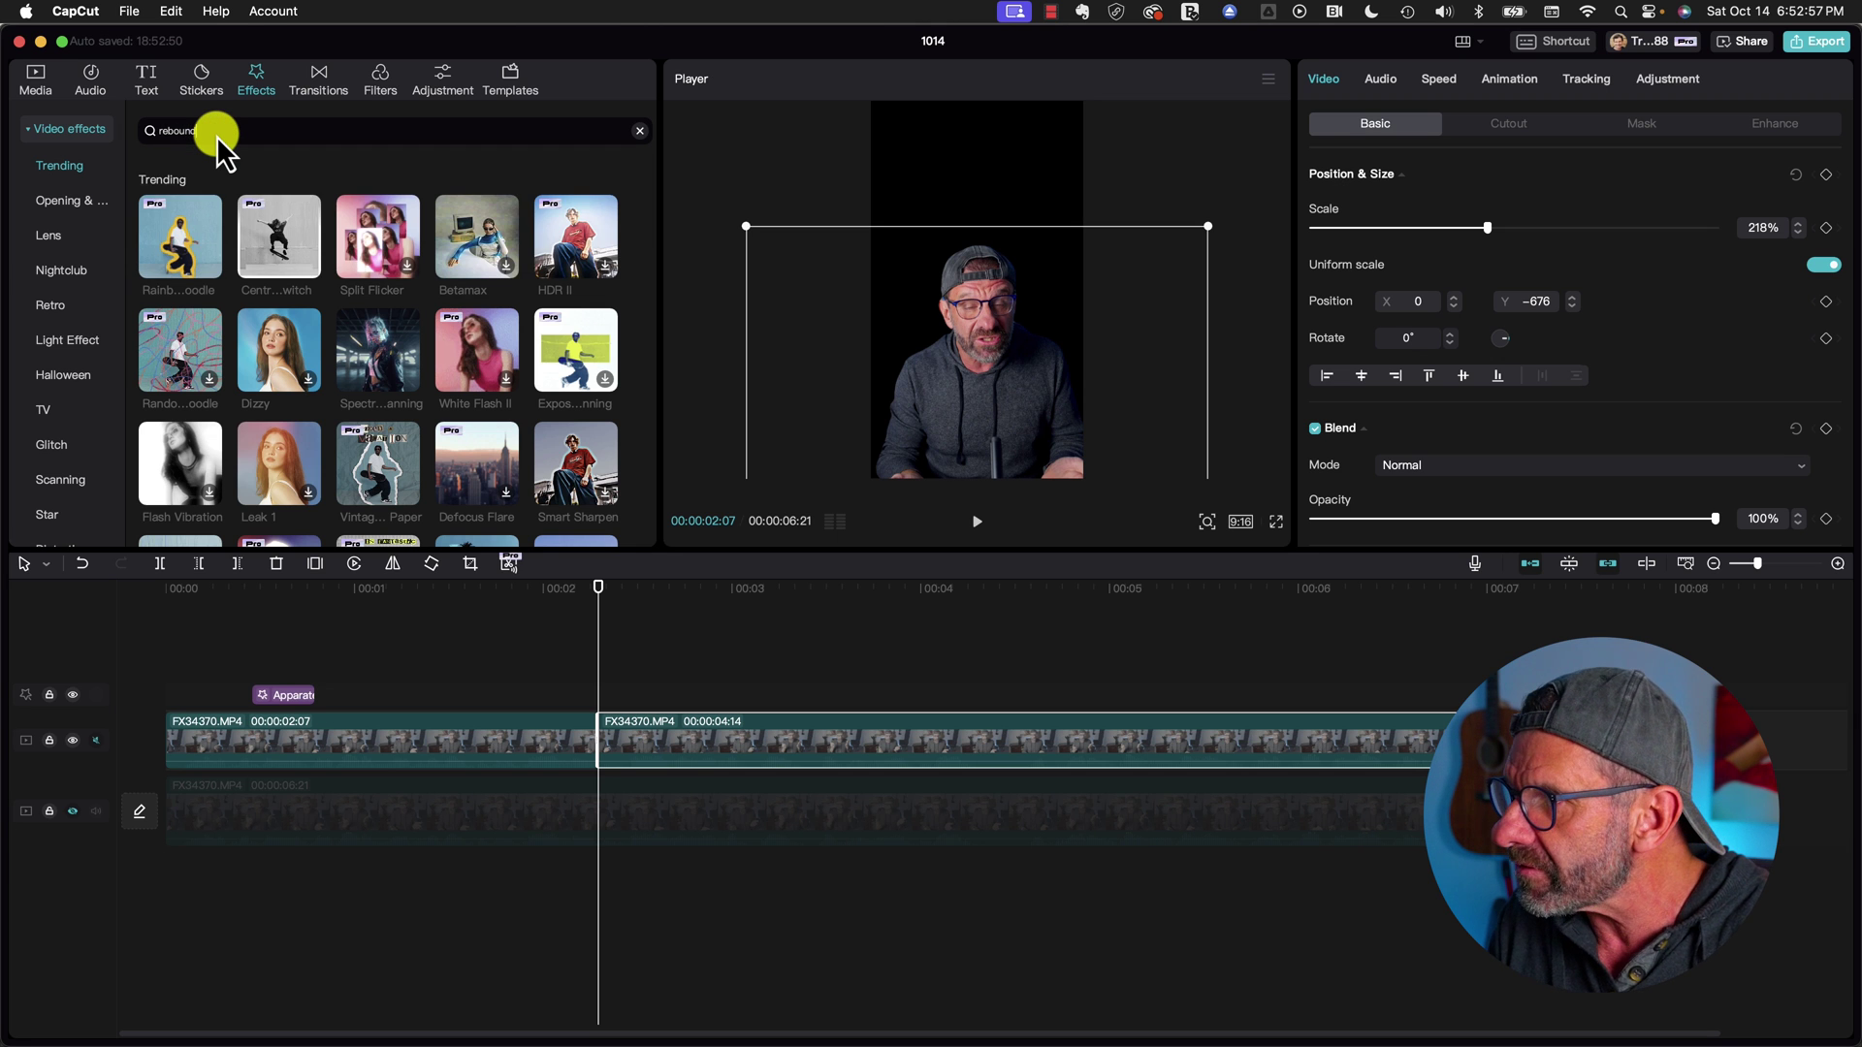
{"action": "key", "text": "Return"}
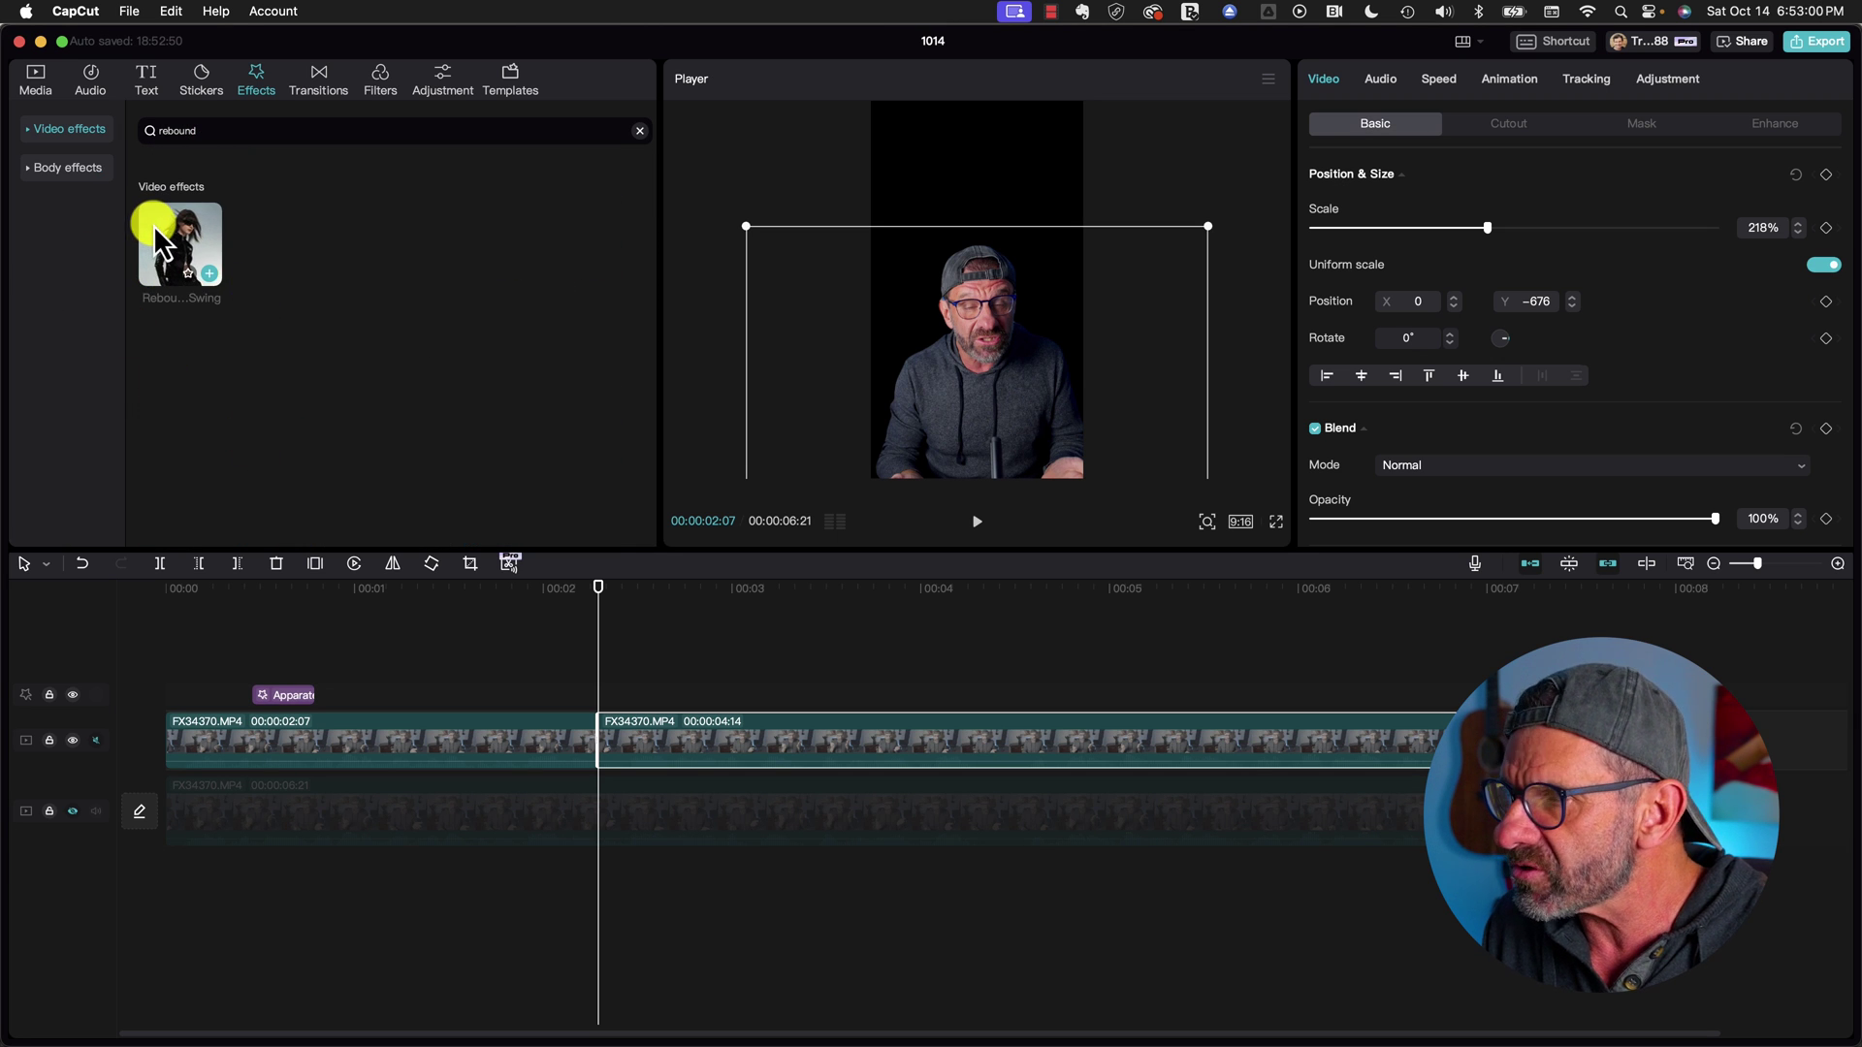
{"action": "left_click_drag", "start_coordinate": [154, 224], "coordinate": [687, 718]}
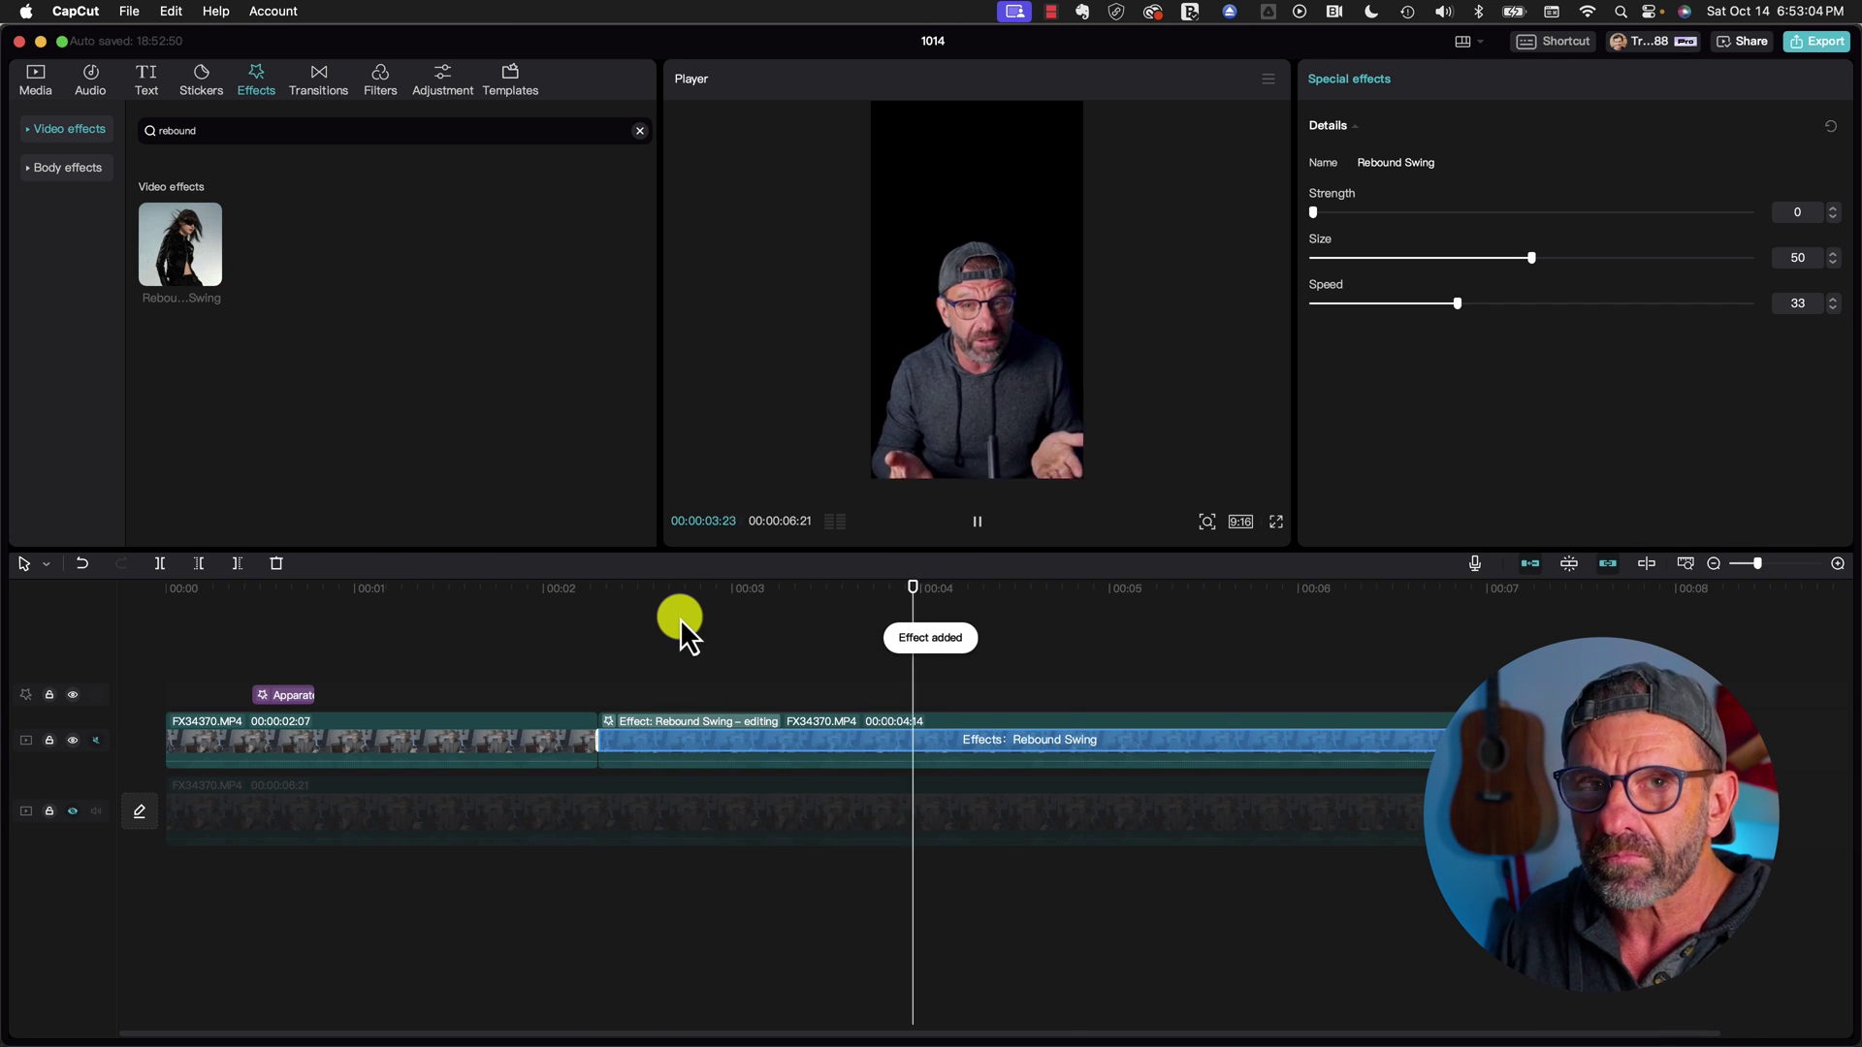
Set Rebound Swing to Size 81 and Speed 14, then preview near 2 seconds.
{"action": "key", "text": "space"}
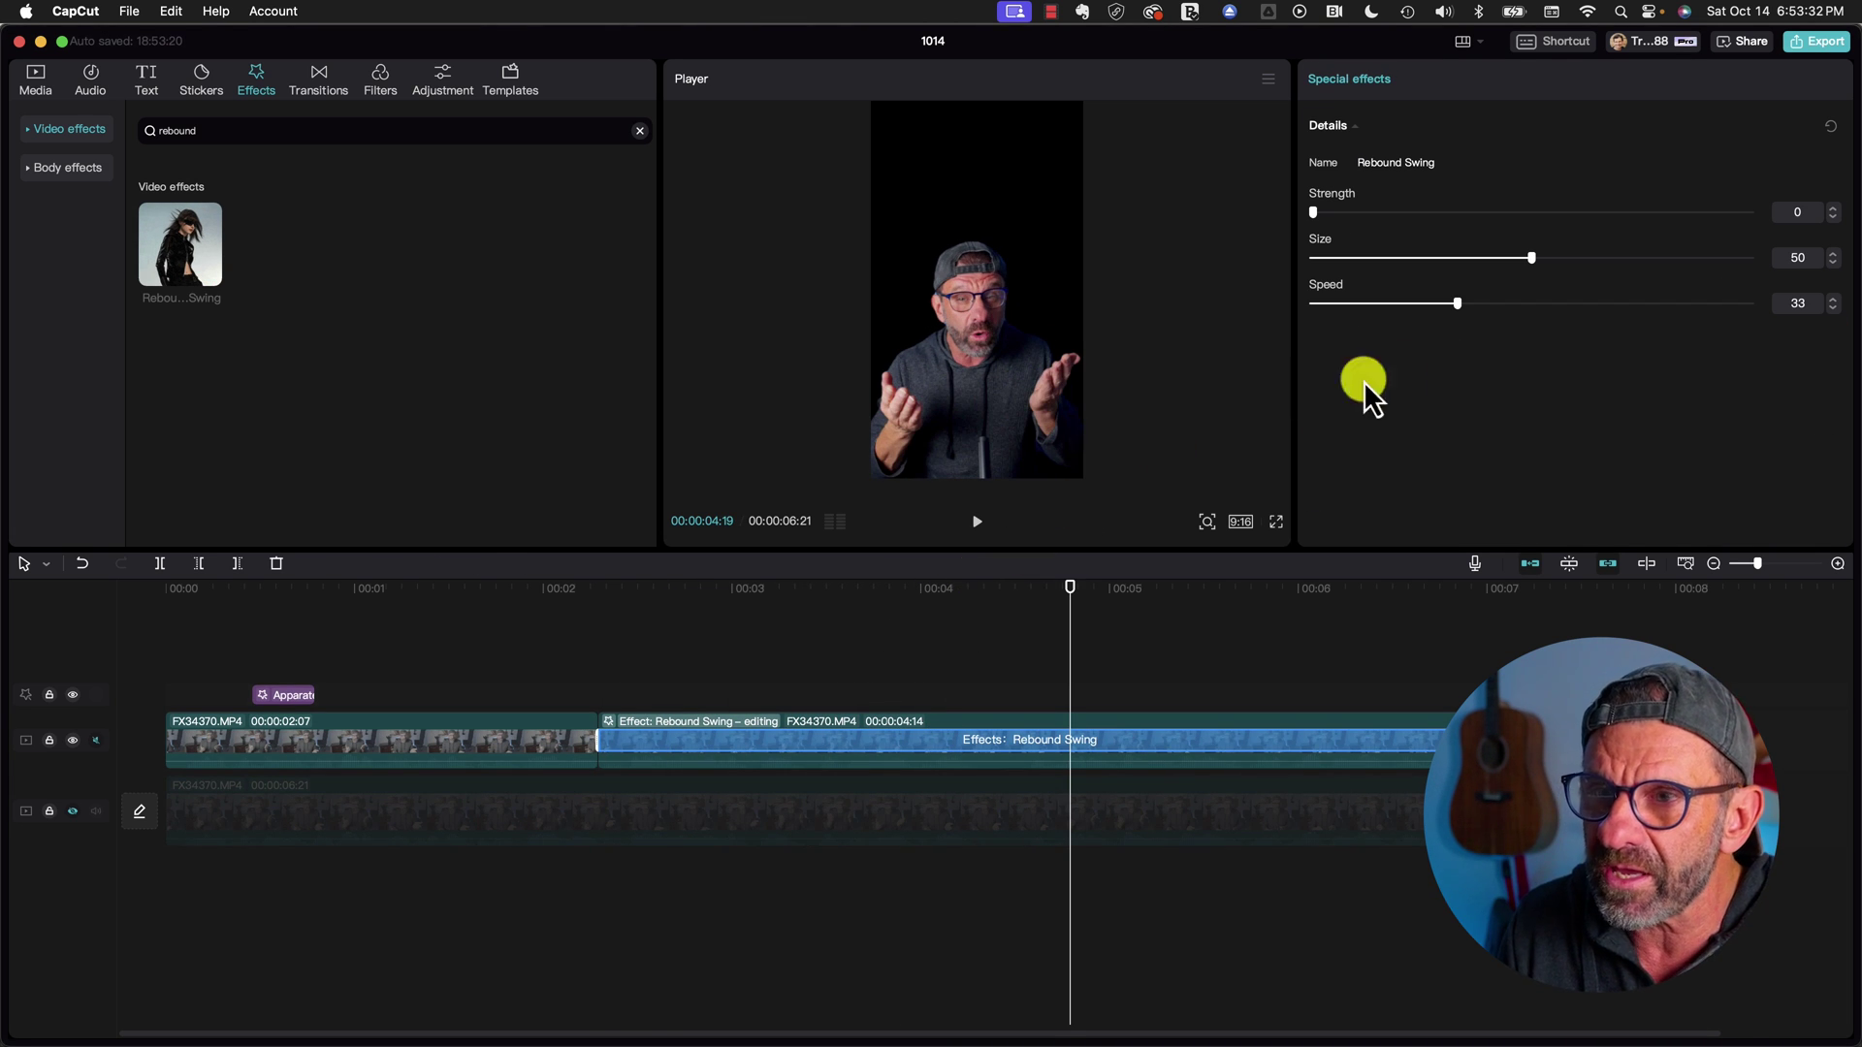
{"action": "left_click_drag", "start_coordinate": [1532, 260], "coordinate": [1654, 246]}
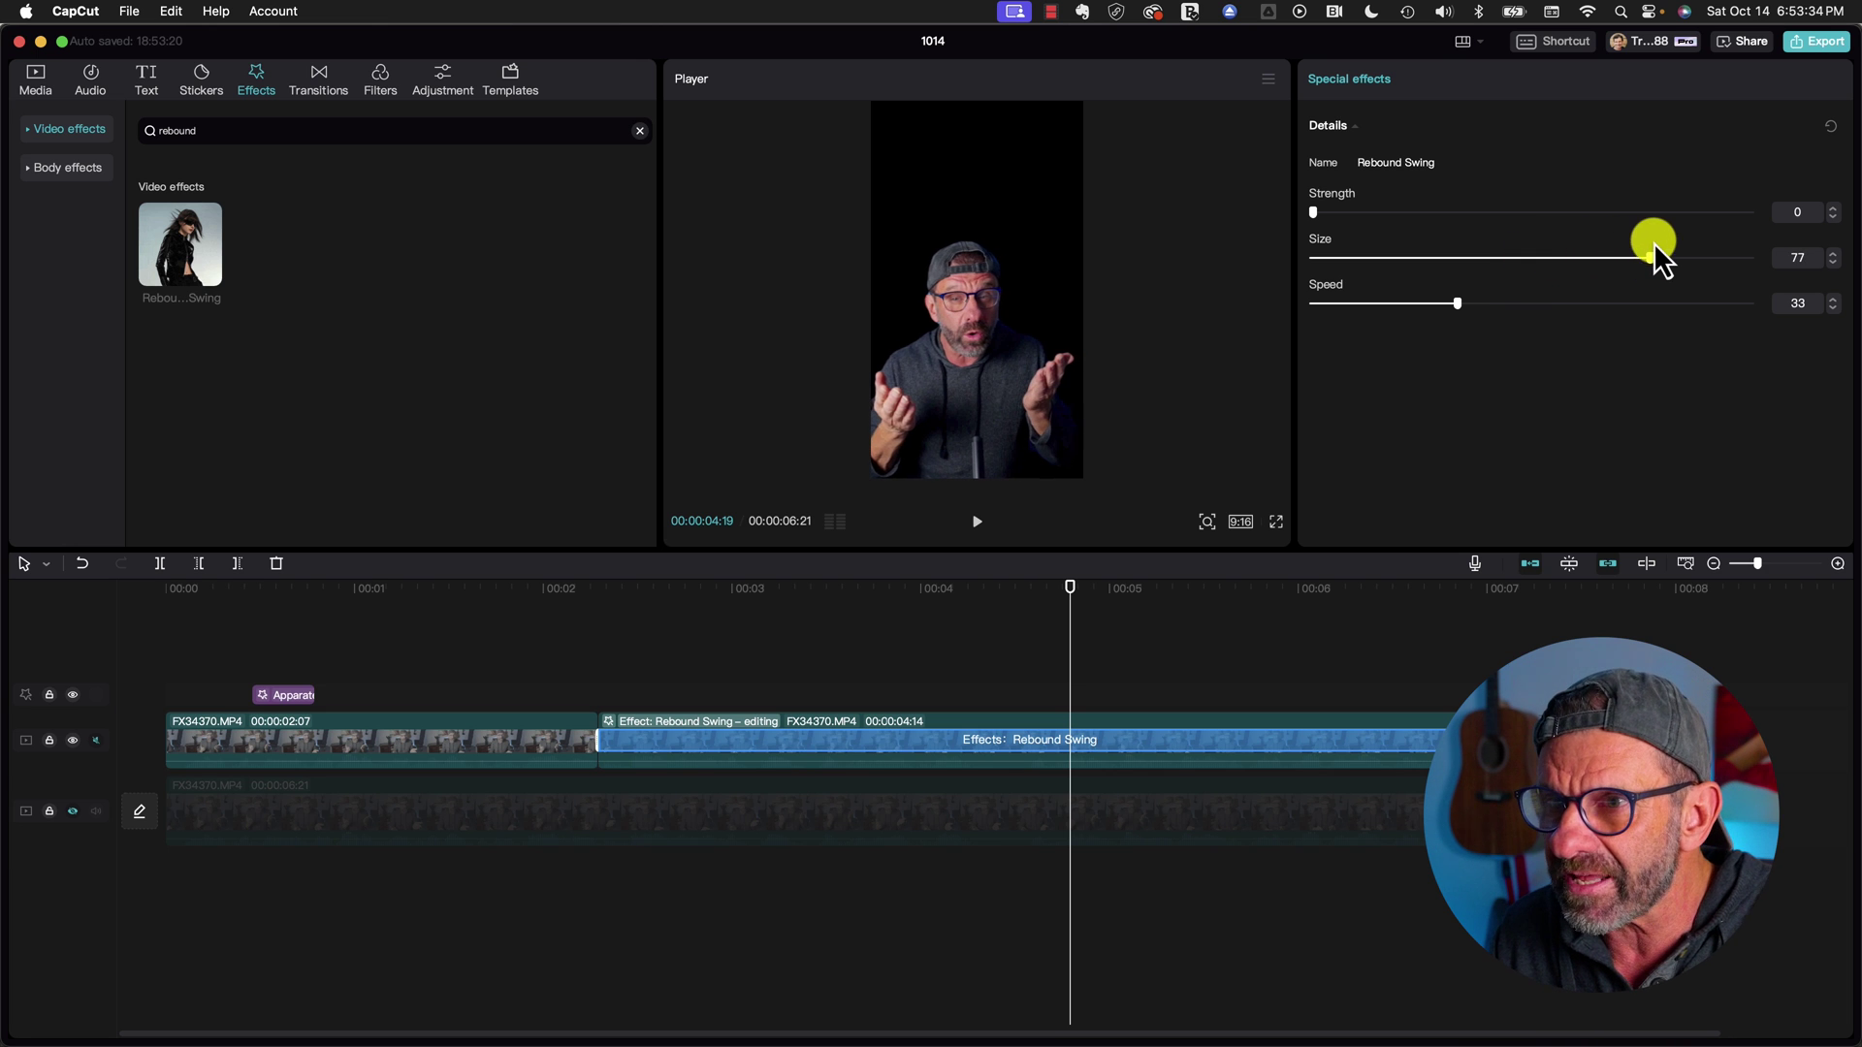
{"action": "left_click_drag", "start_coordinate": [1449, 305], "coordinate": [1375, 305]}
{"action": "left_click_drag", "start_coordinate": [1072, 596], "coordinate": [680, 620]}
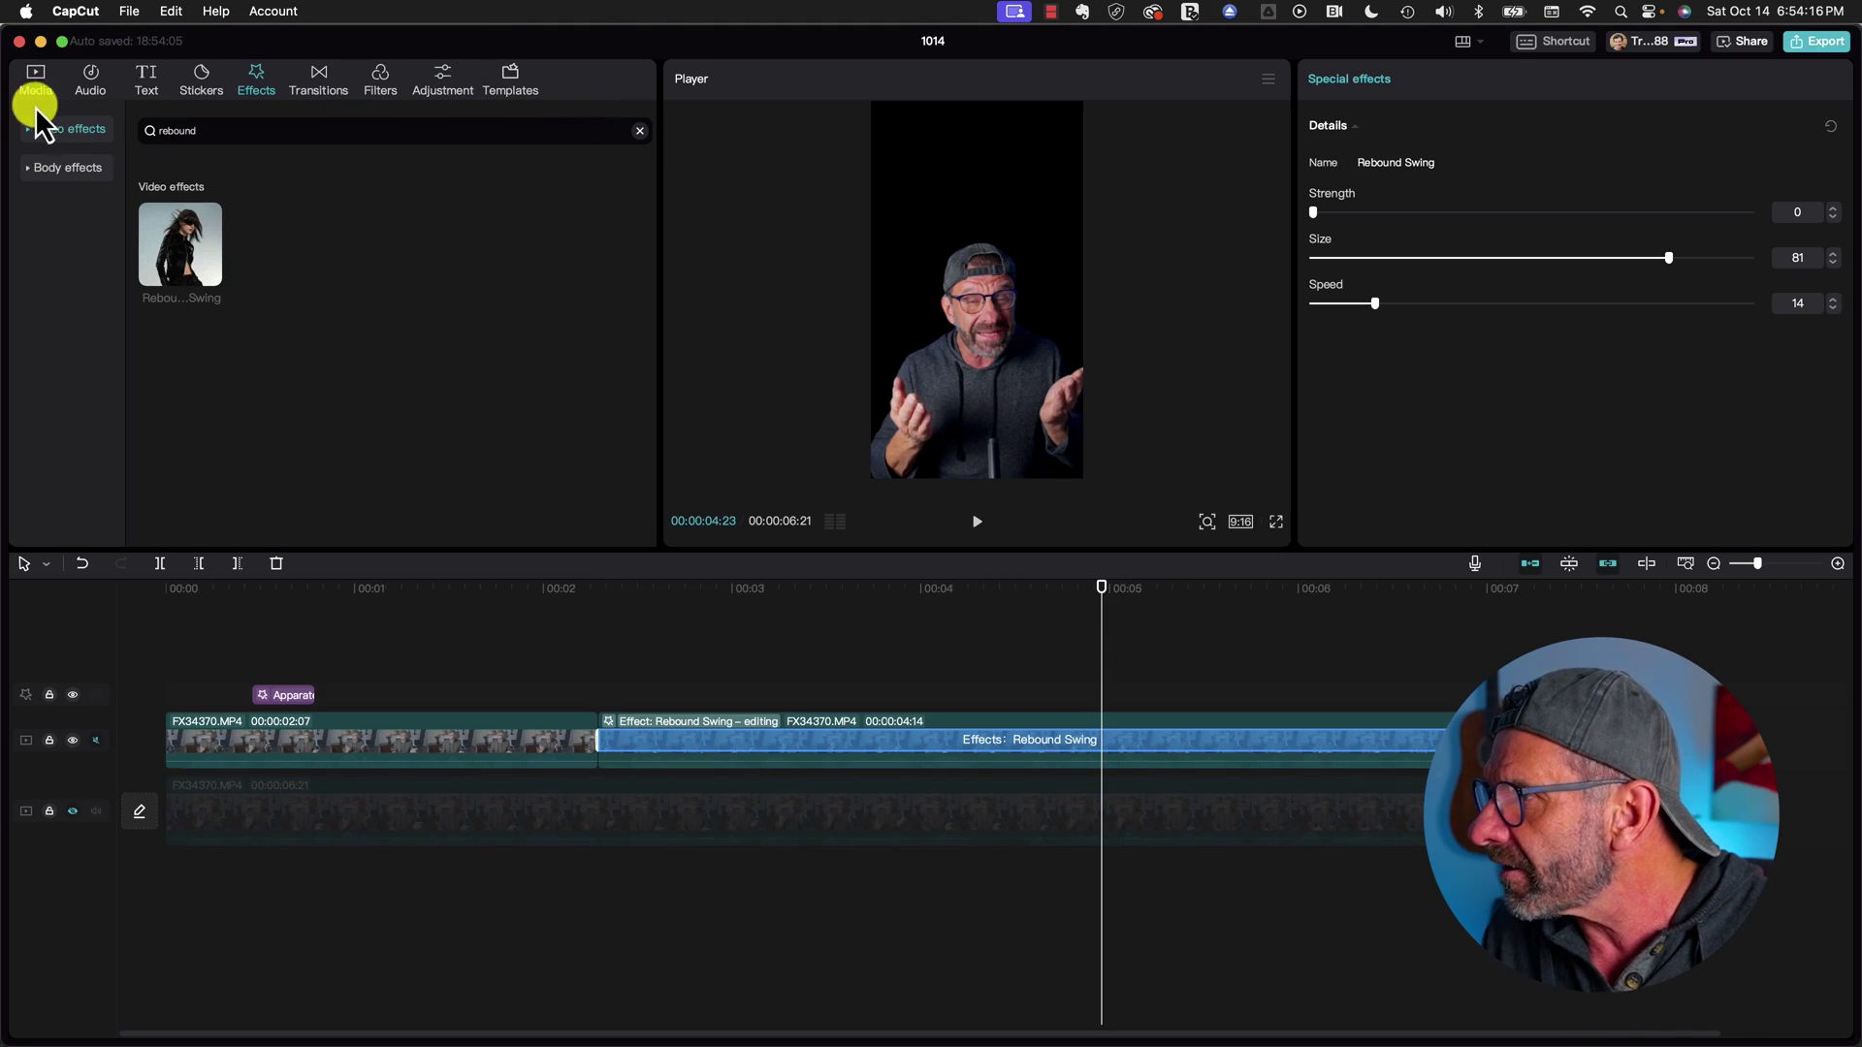
Add blue fabric.jpeg from the Media Graphics folder to the timeline.
{"action": "left_click", "coordinate": [37, 81]}
{"action": "double_click", "coordinate": [304, 207]}
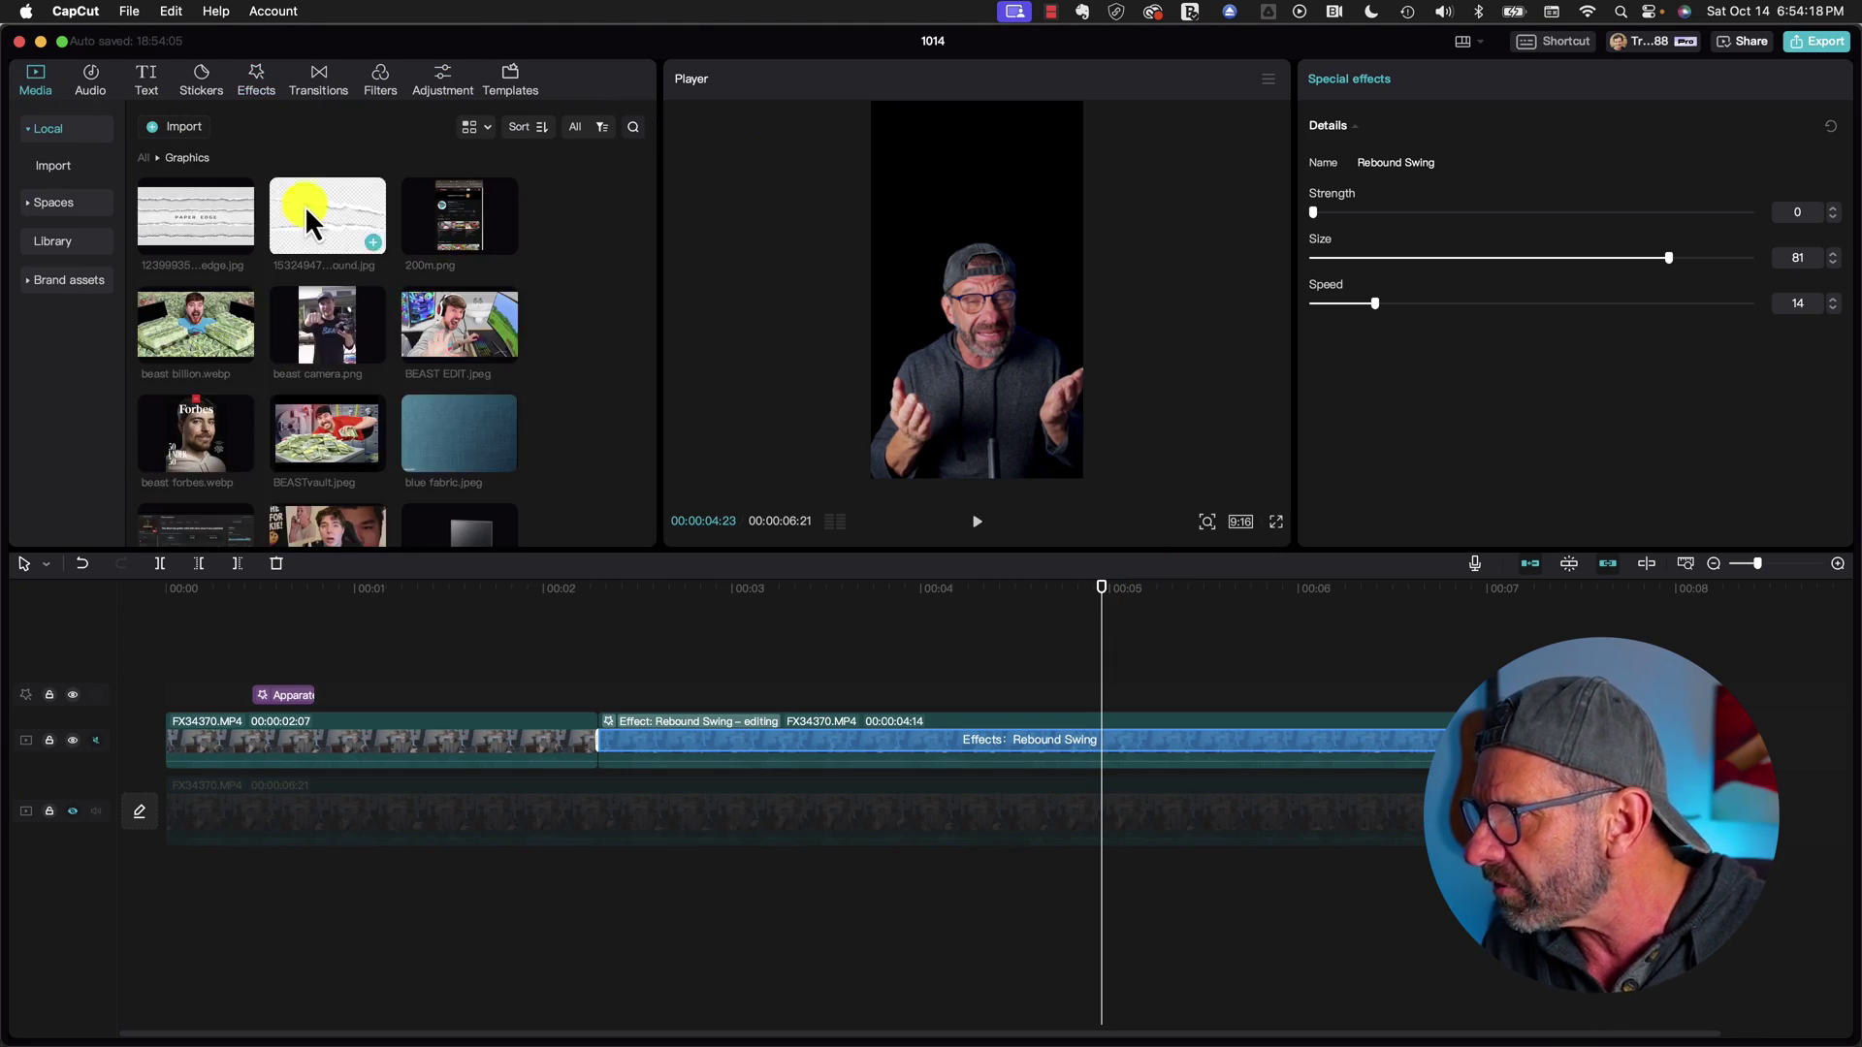
{"action": "left_click_drag", "start_coordinate": [450, 421], "coordinate": [1536, 748]}
{"action": "left_click", "coordinate": [1674, 588]}
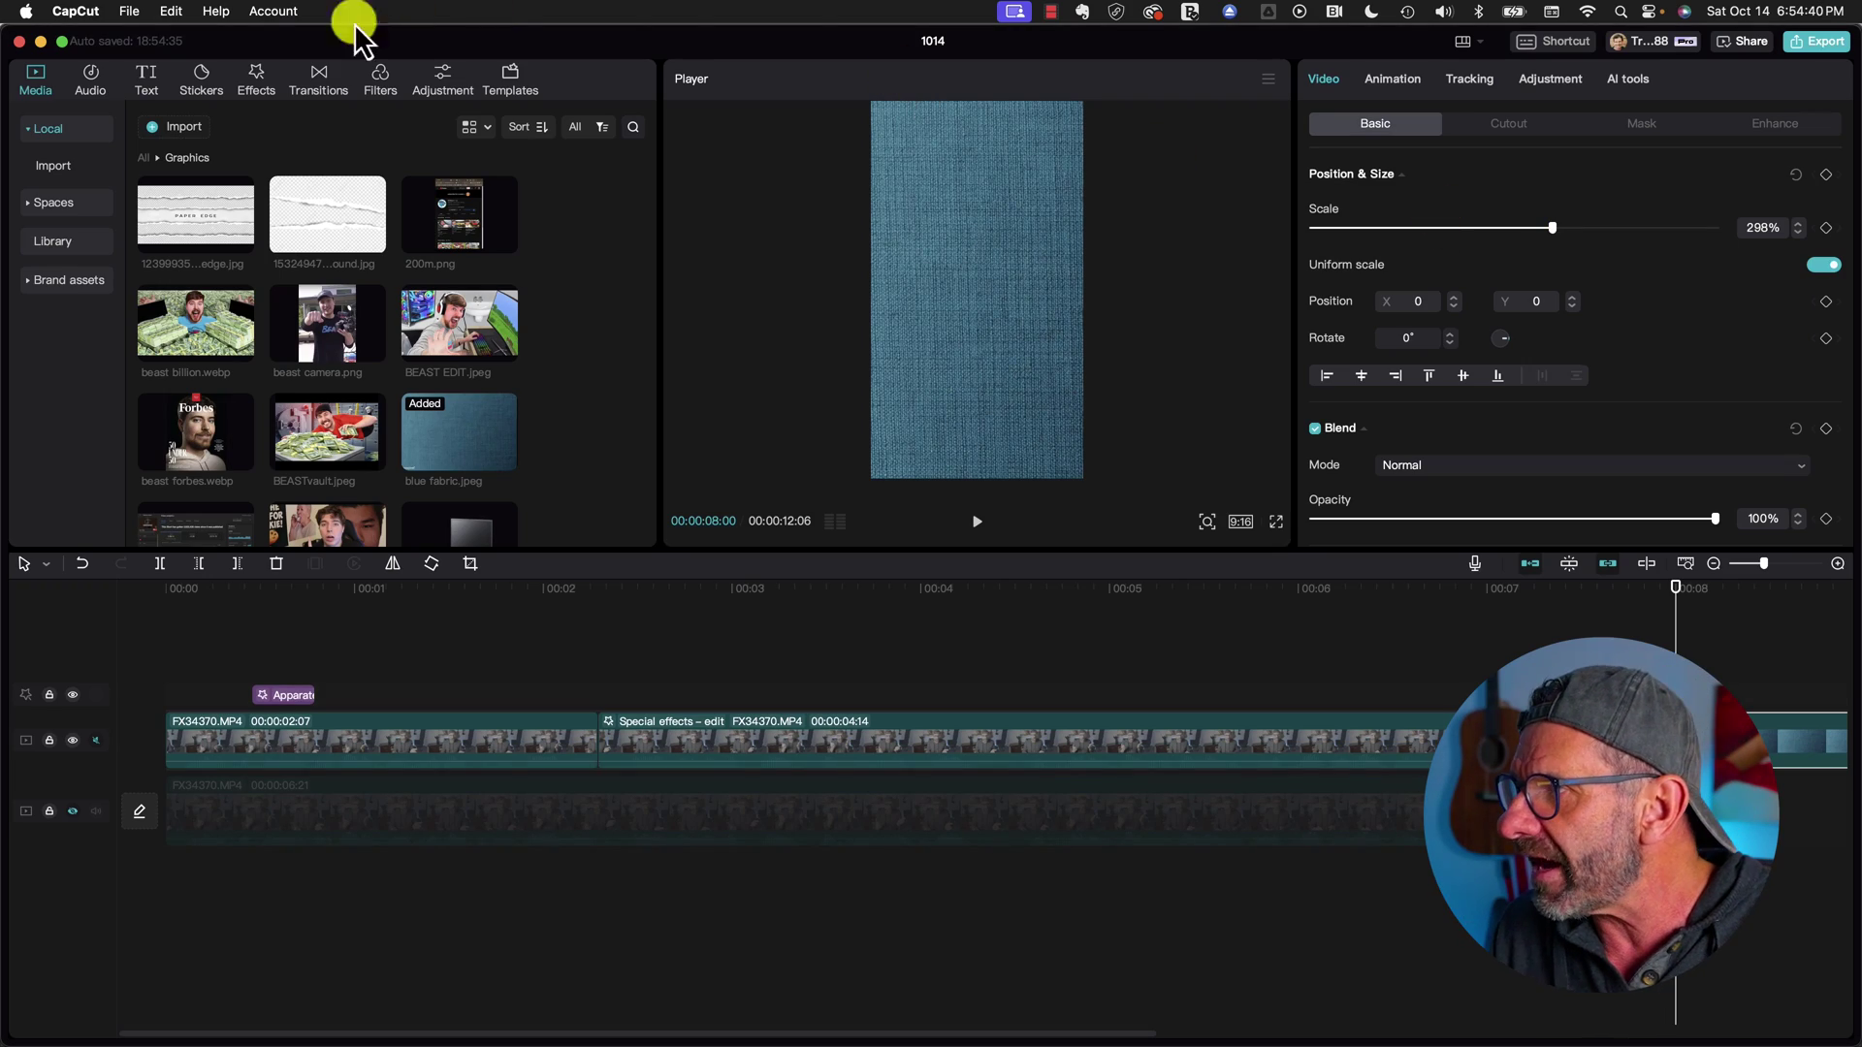
Search effects for 'shake' and apply Camera Shake to the blue fabric clip.
{"action": "left_click", "coordinate": [258, 72]}
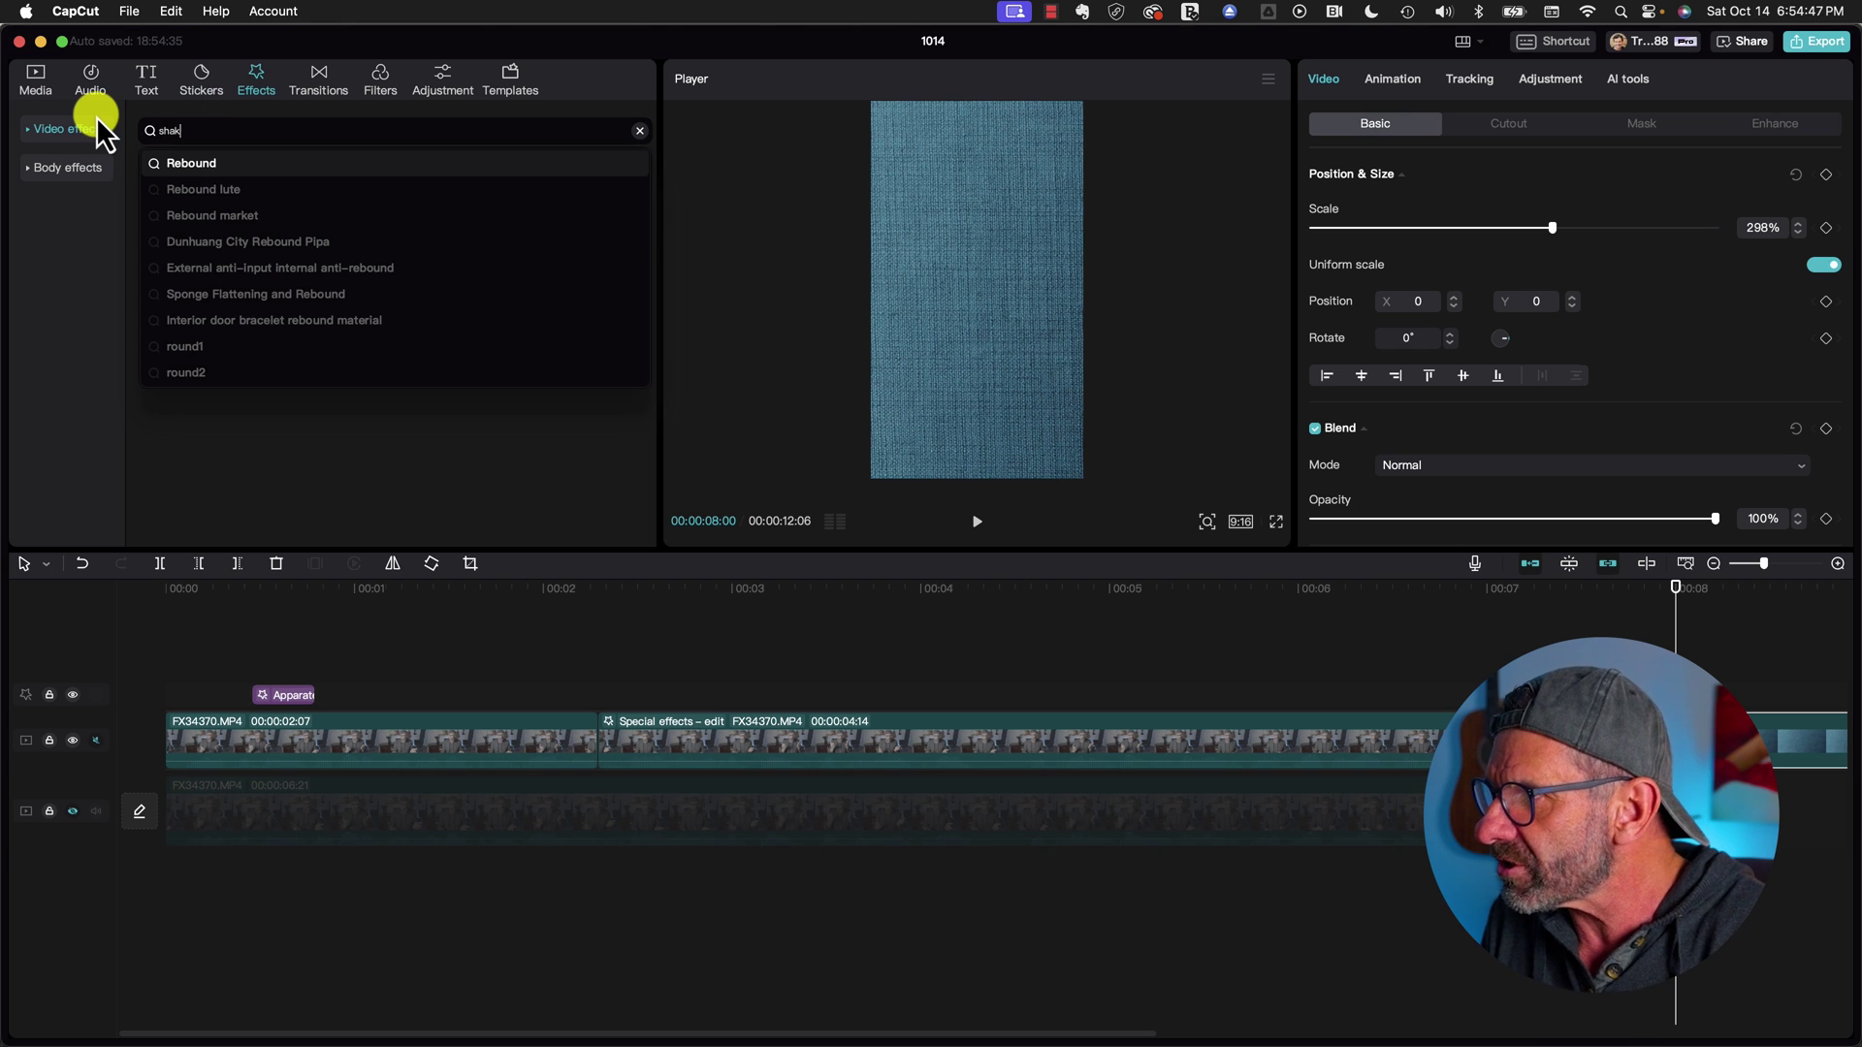
{"action": "key", "text": "Return"}
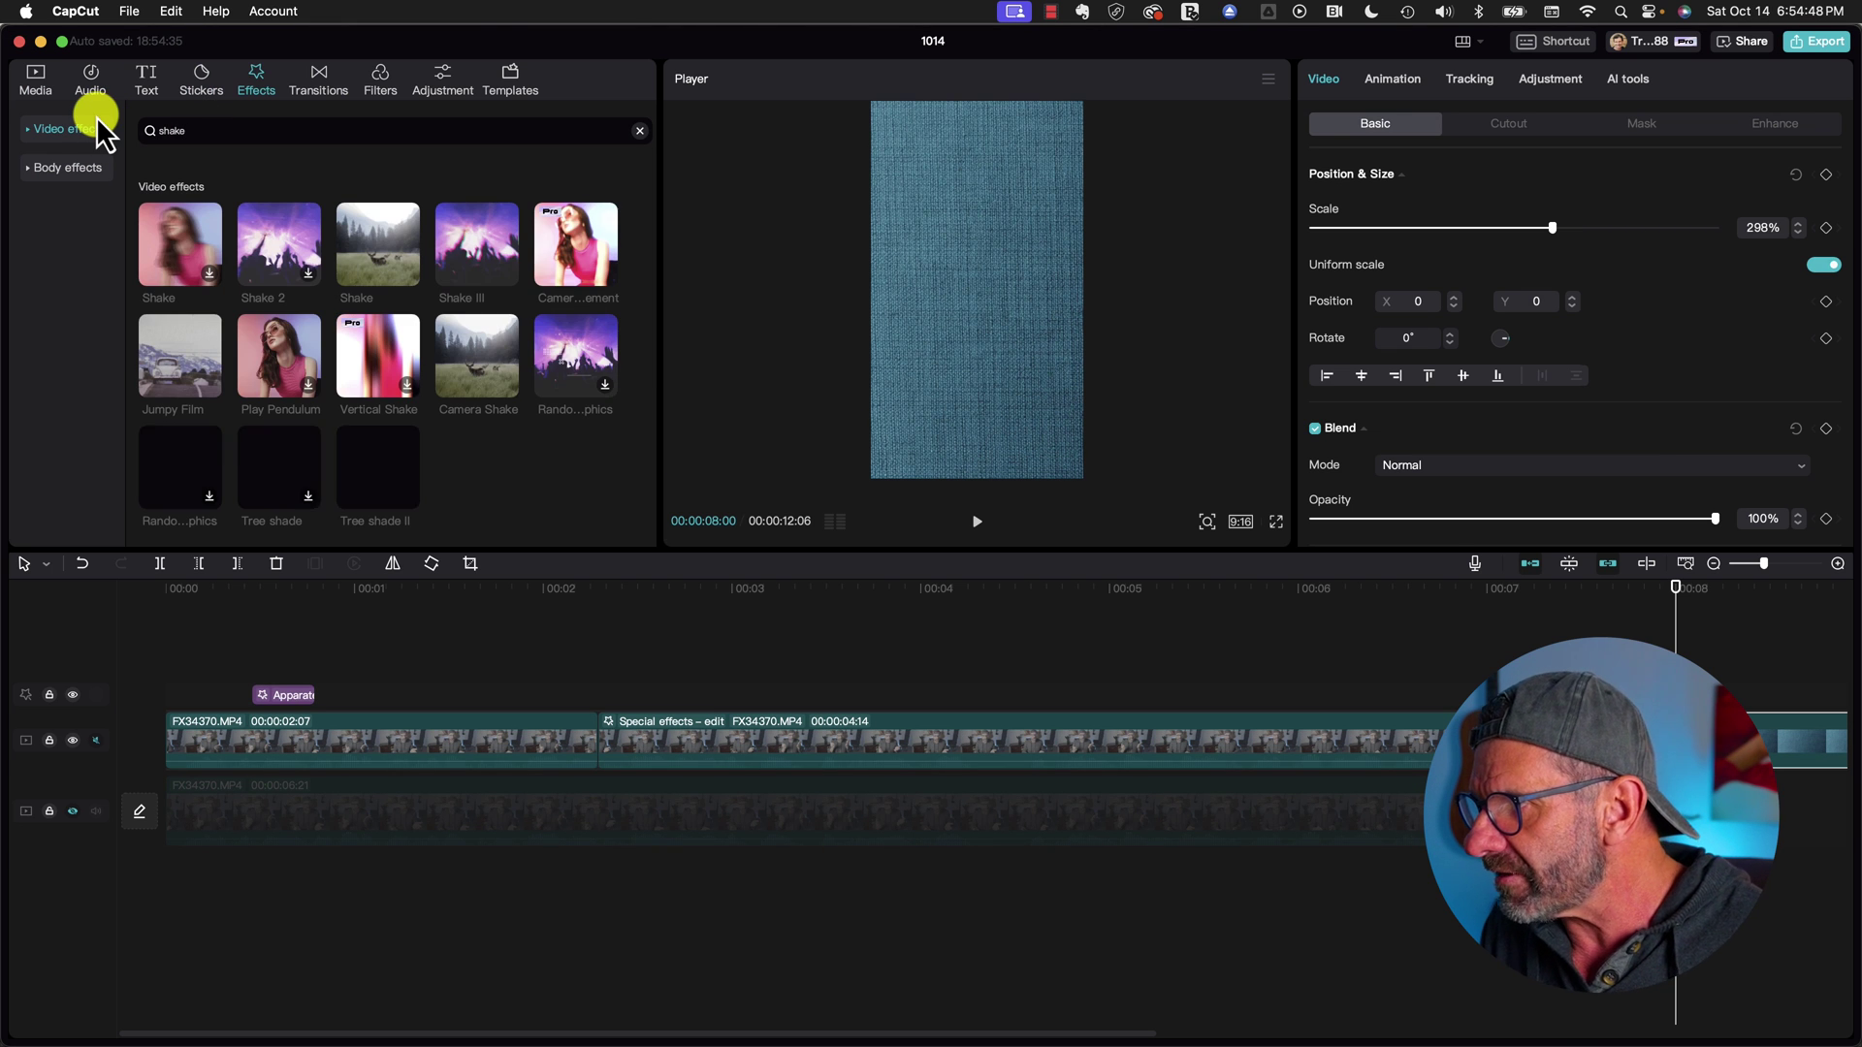
{"action": "left_click_drag", "start_coordinate": [477, 362], "coordinate": [1383, 666]}
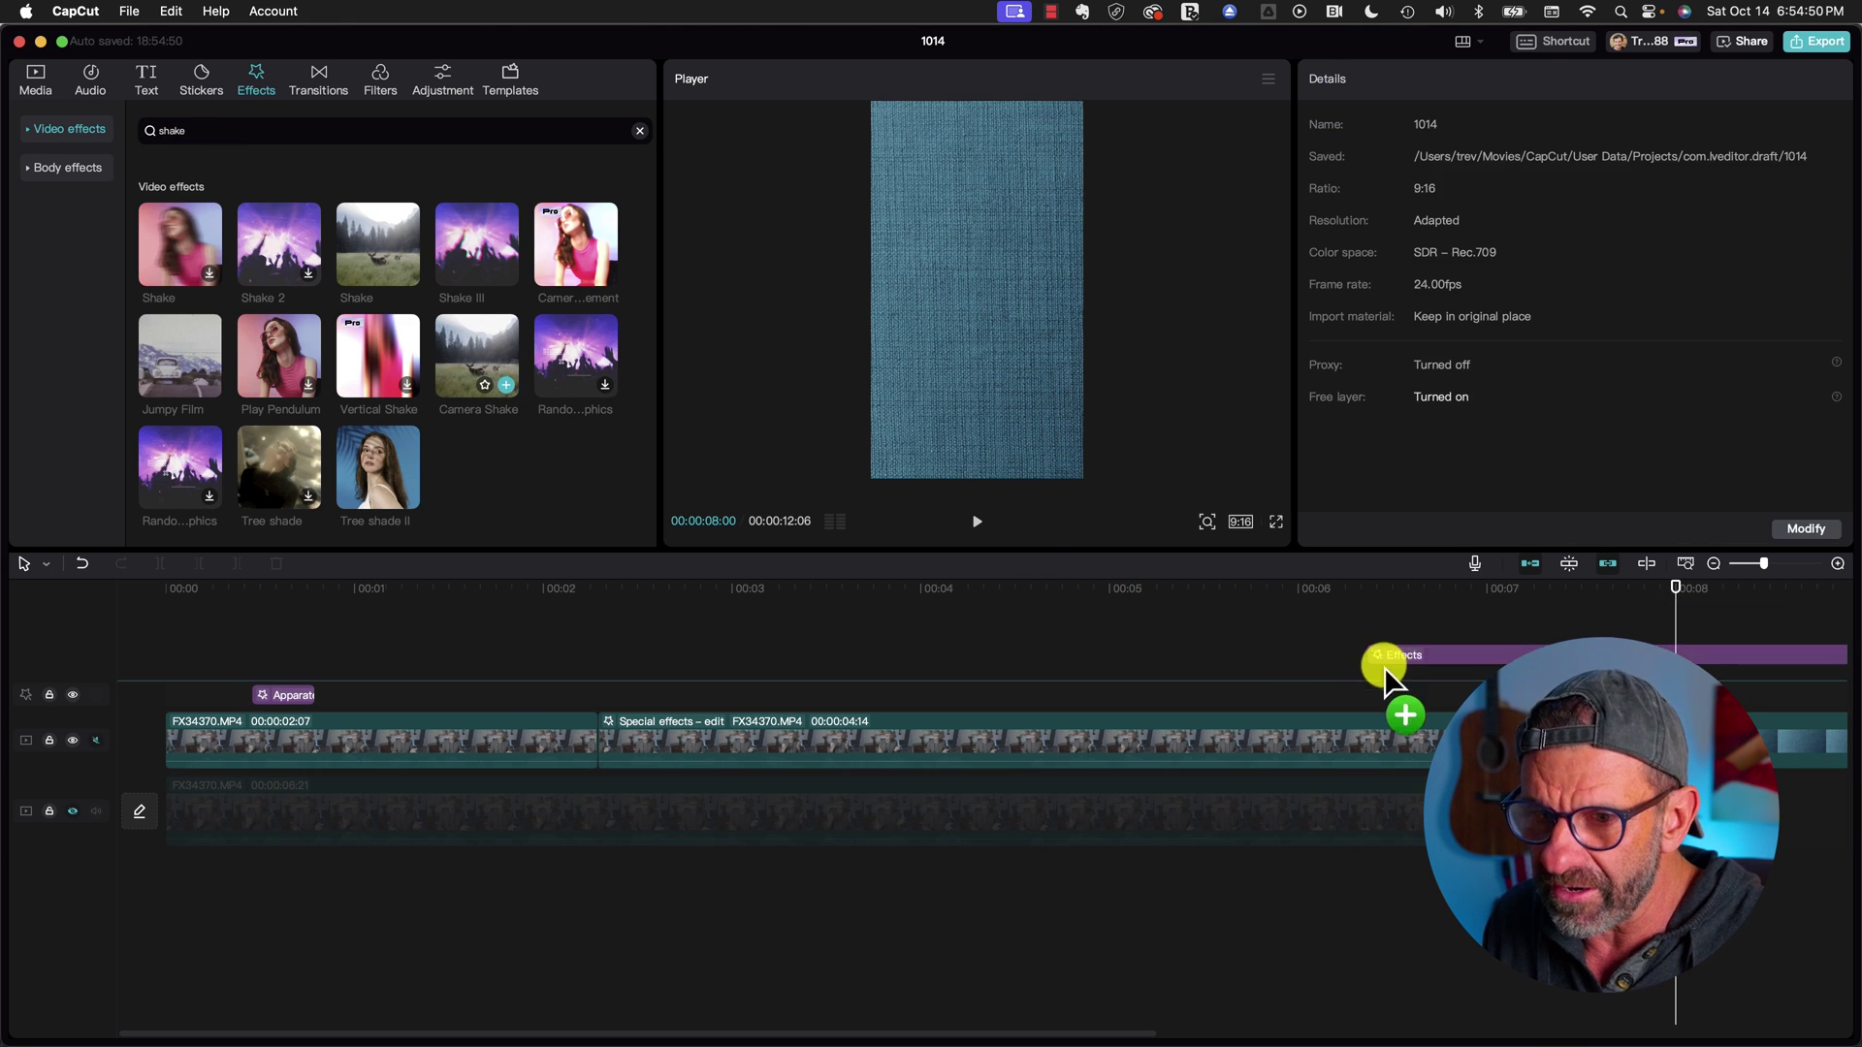
{"action": "key", "text": "space"}
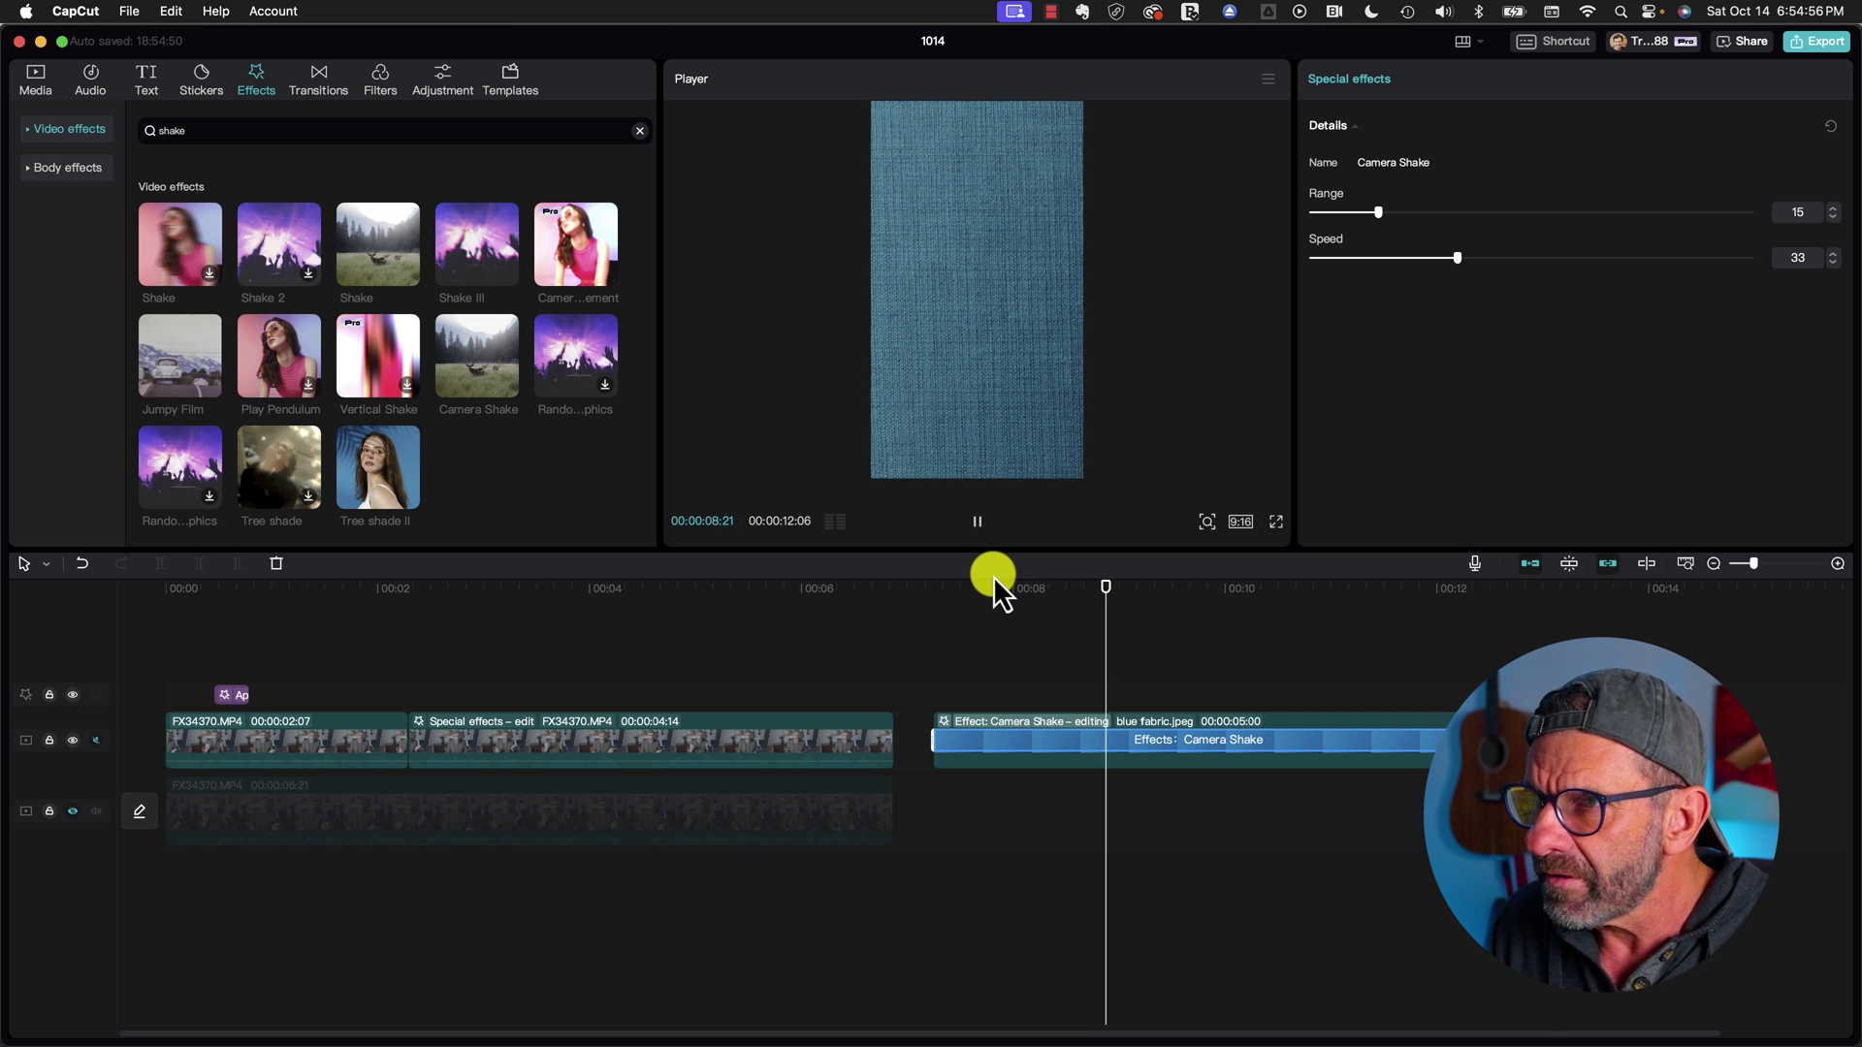
{"action": "key", "text": "space"}
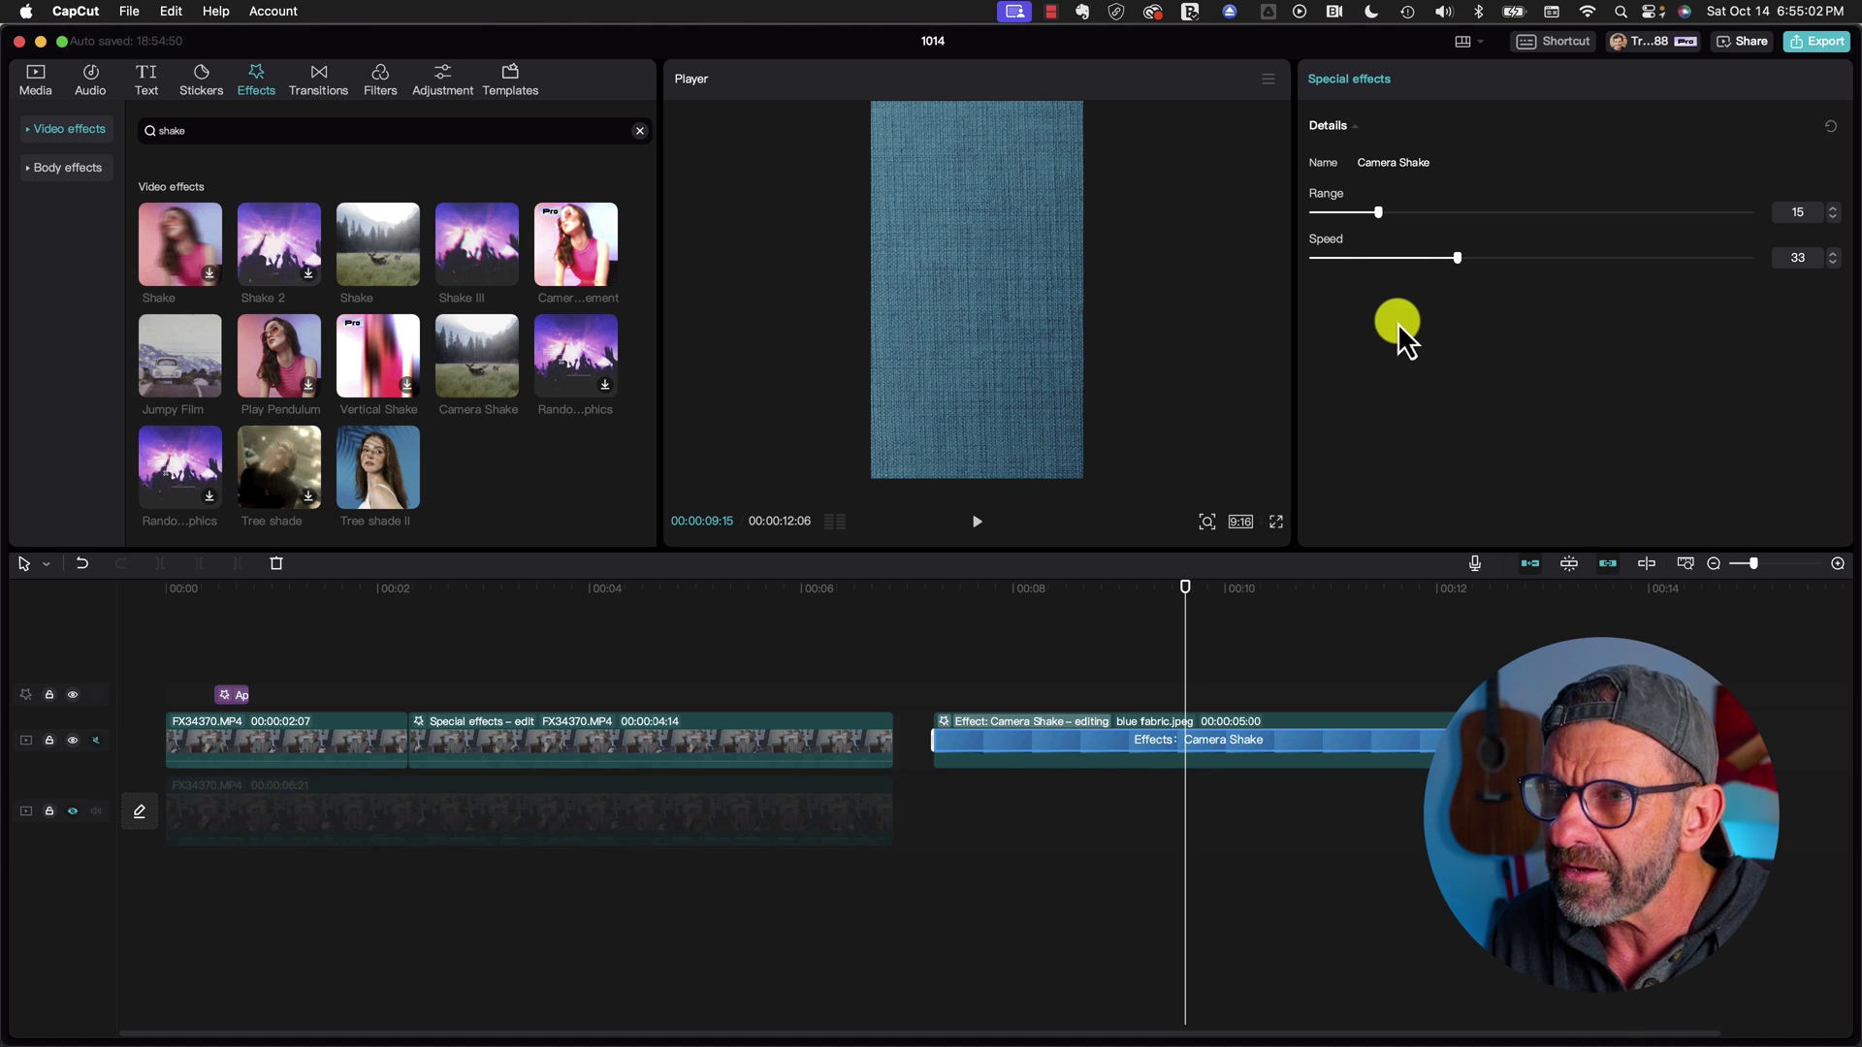
Set the Camera Shake Range to 43 and Speed to 1, then preview the shake.
{"action": "left_click_drag", "start_coordinate": [1377, 213], "coordinate": [1362, 213]}
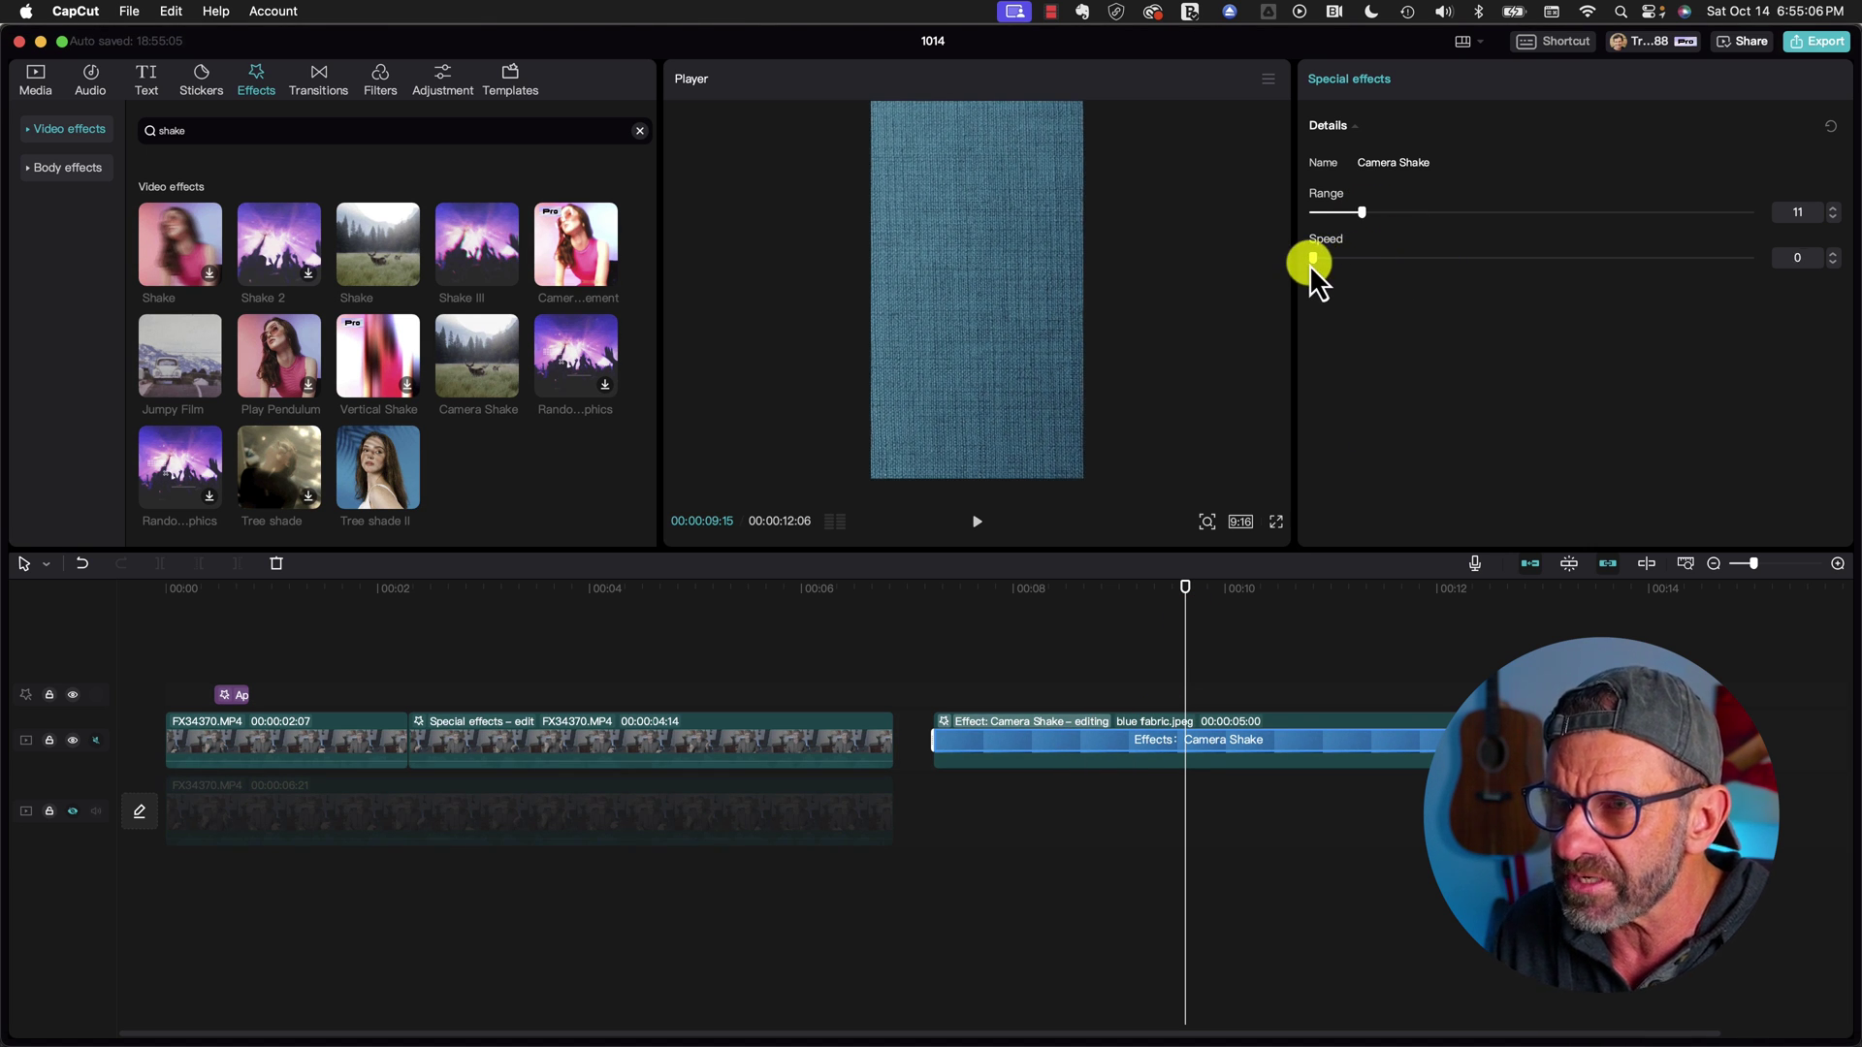
{"action": "left_click_drag", "start_coordinate": [1310, 260], "coordinate": [1317, 260]}
{"action": "key", "text": "space"}
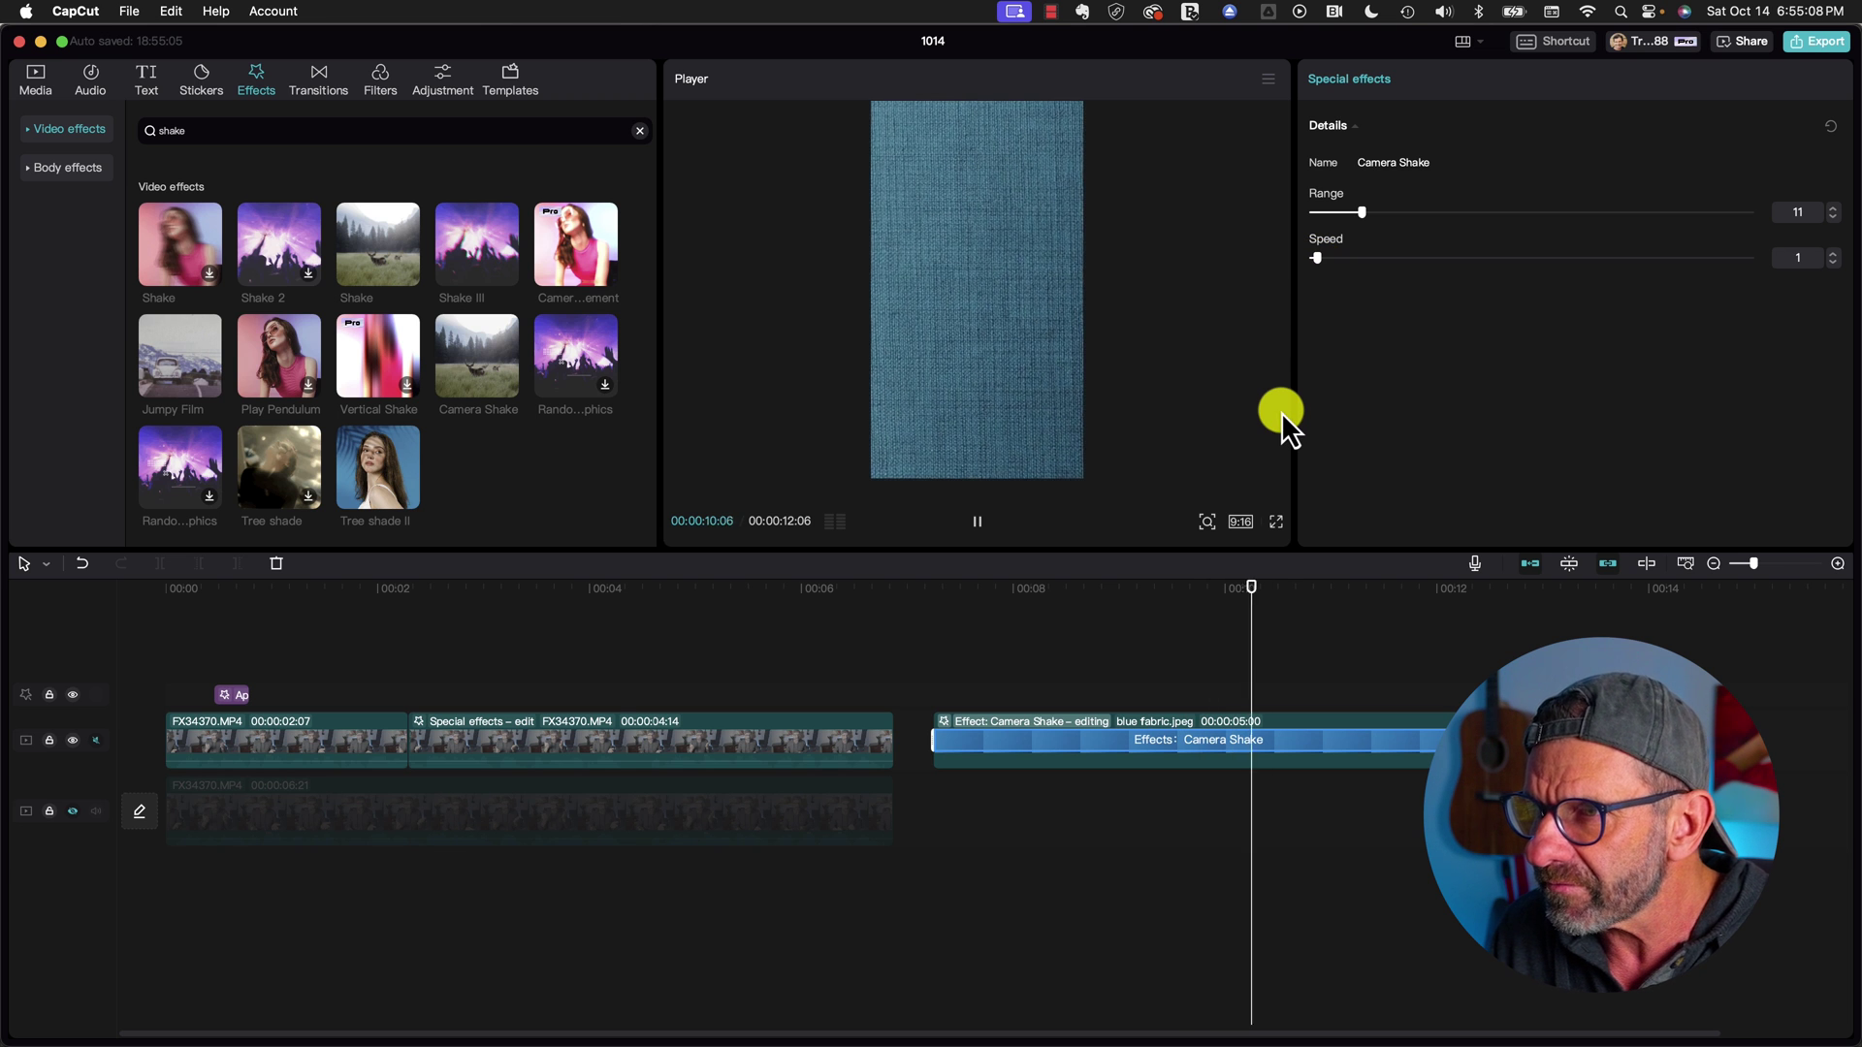
{"action": "left_click", "coordinate": [1100, 588]}
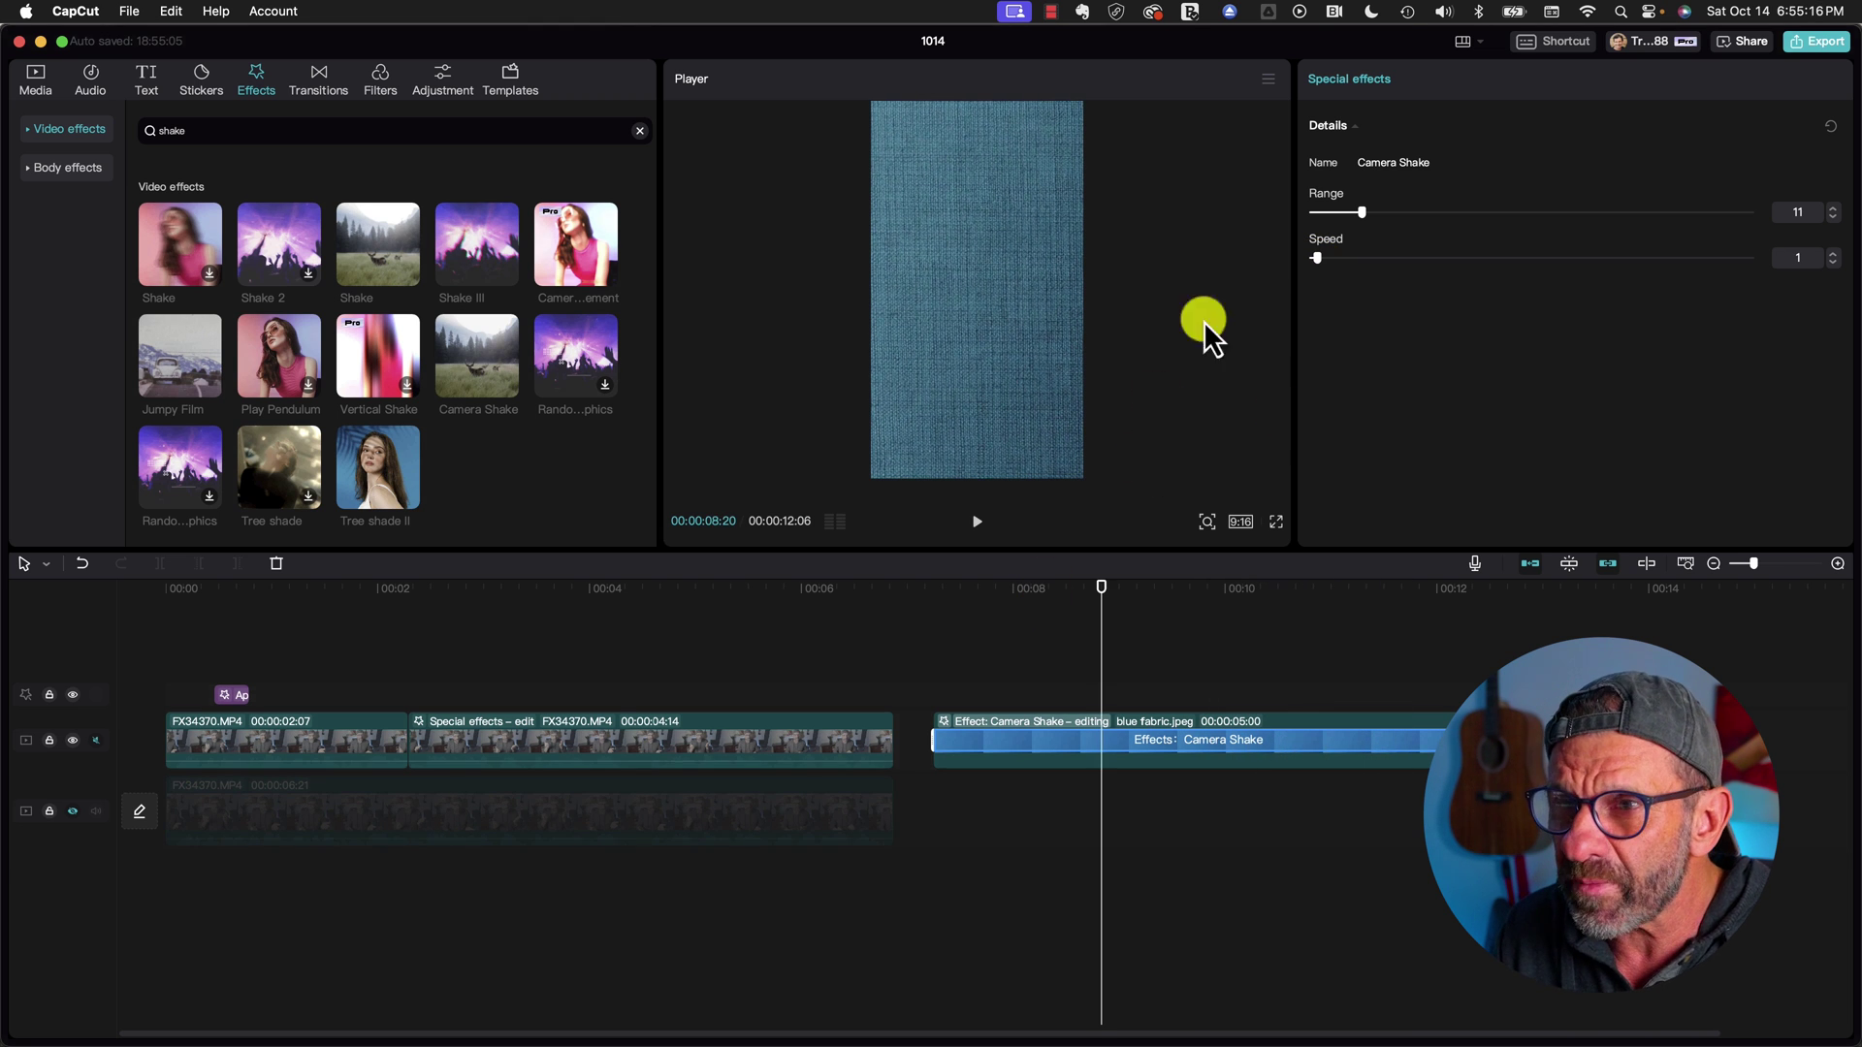
{"action": "left_click_drag", "start_coordinate": [1364, 212], "coordinate": [1501, 212]}
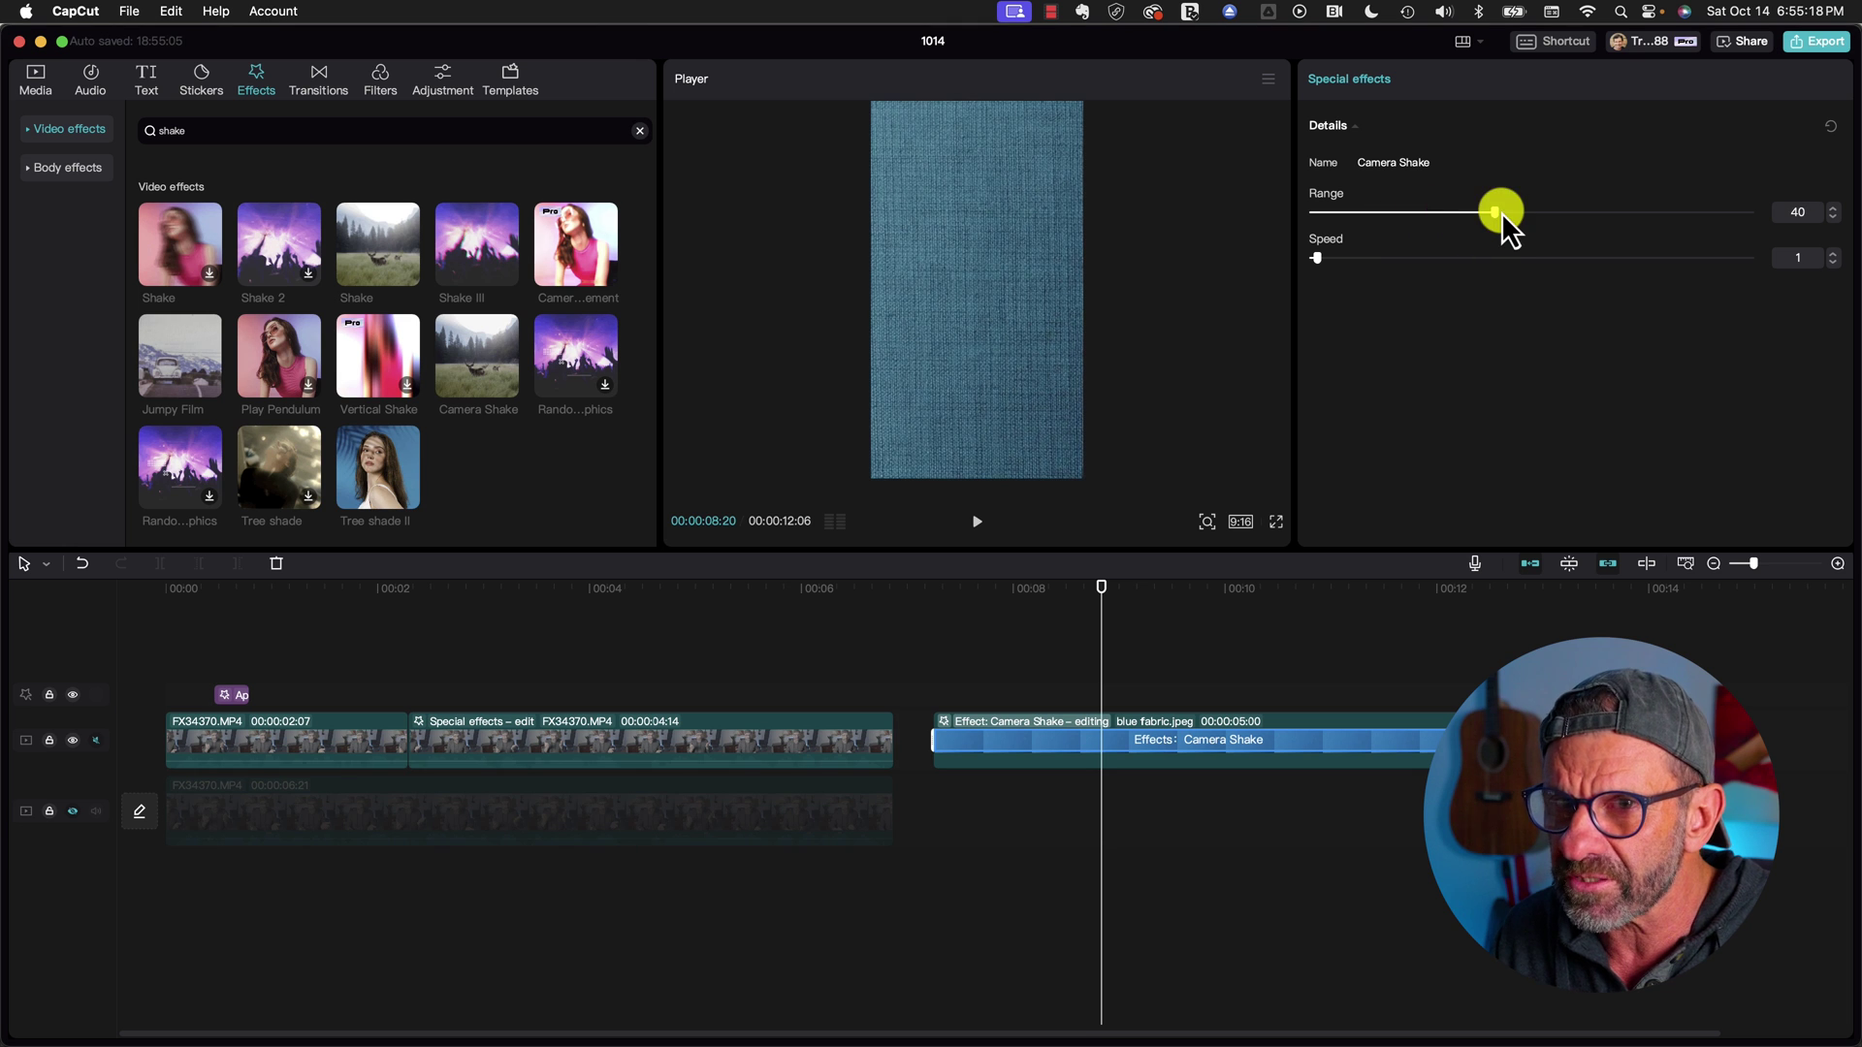
{"action": "left_click_drag", "start_coordinate": [1099, 596], "coordinate": [987, 596]}
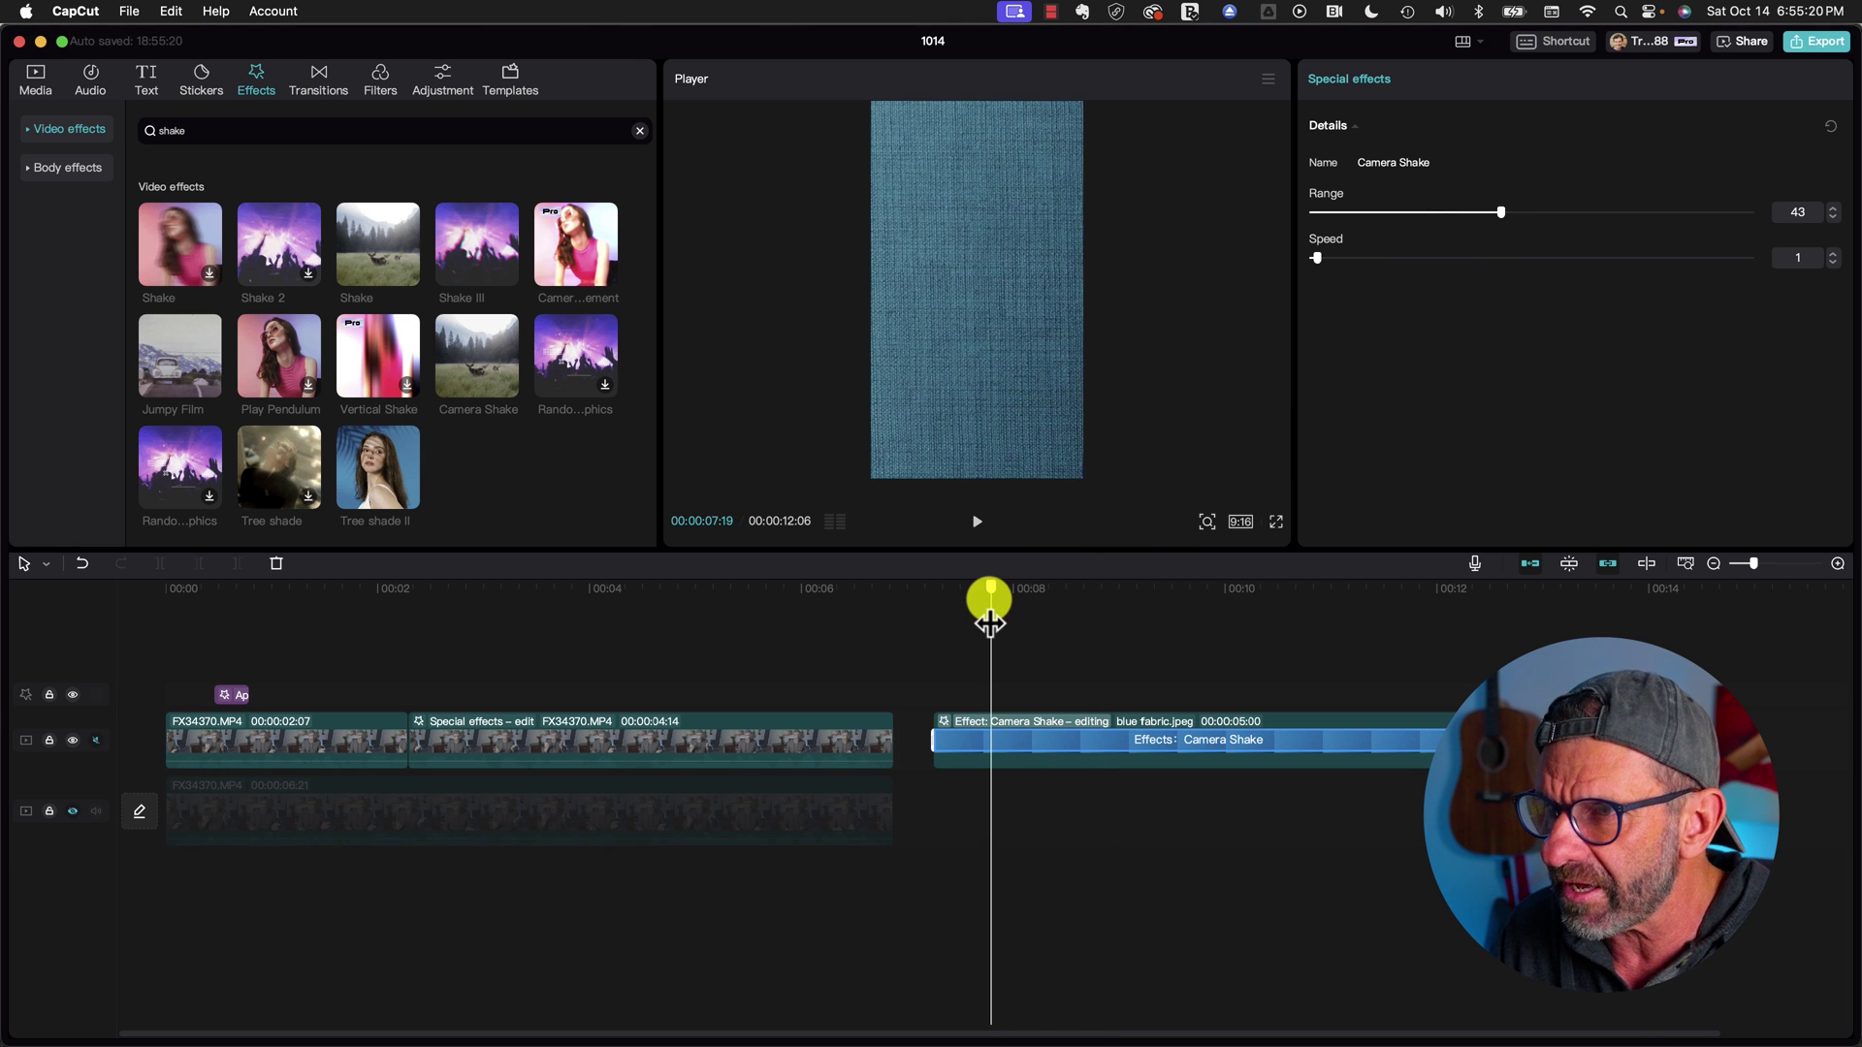
{"action": "key", "text": "space"}
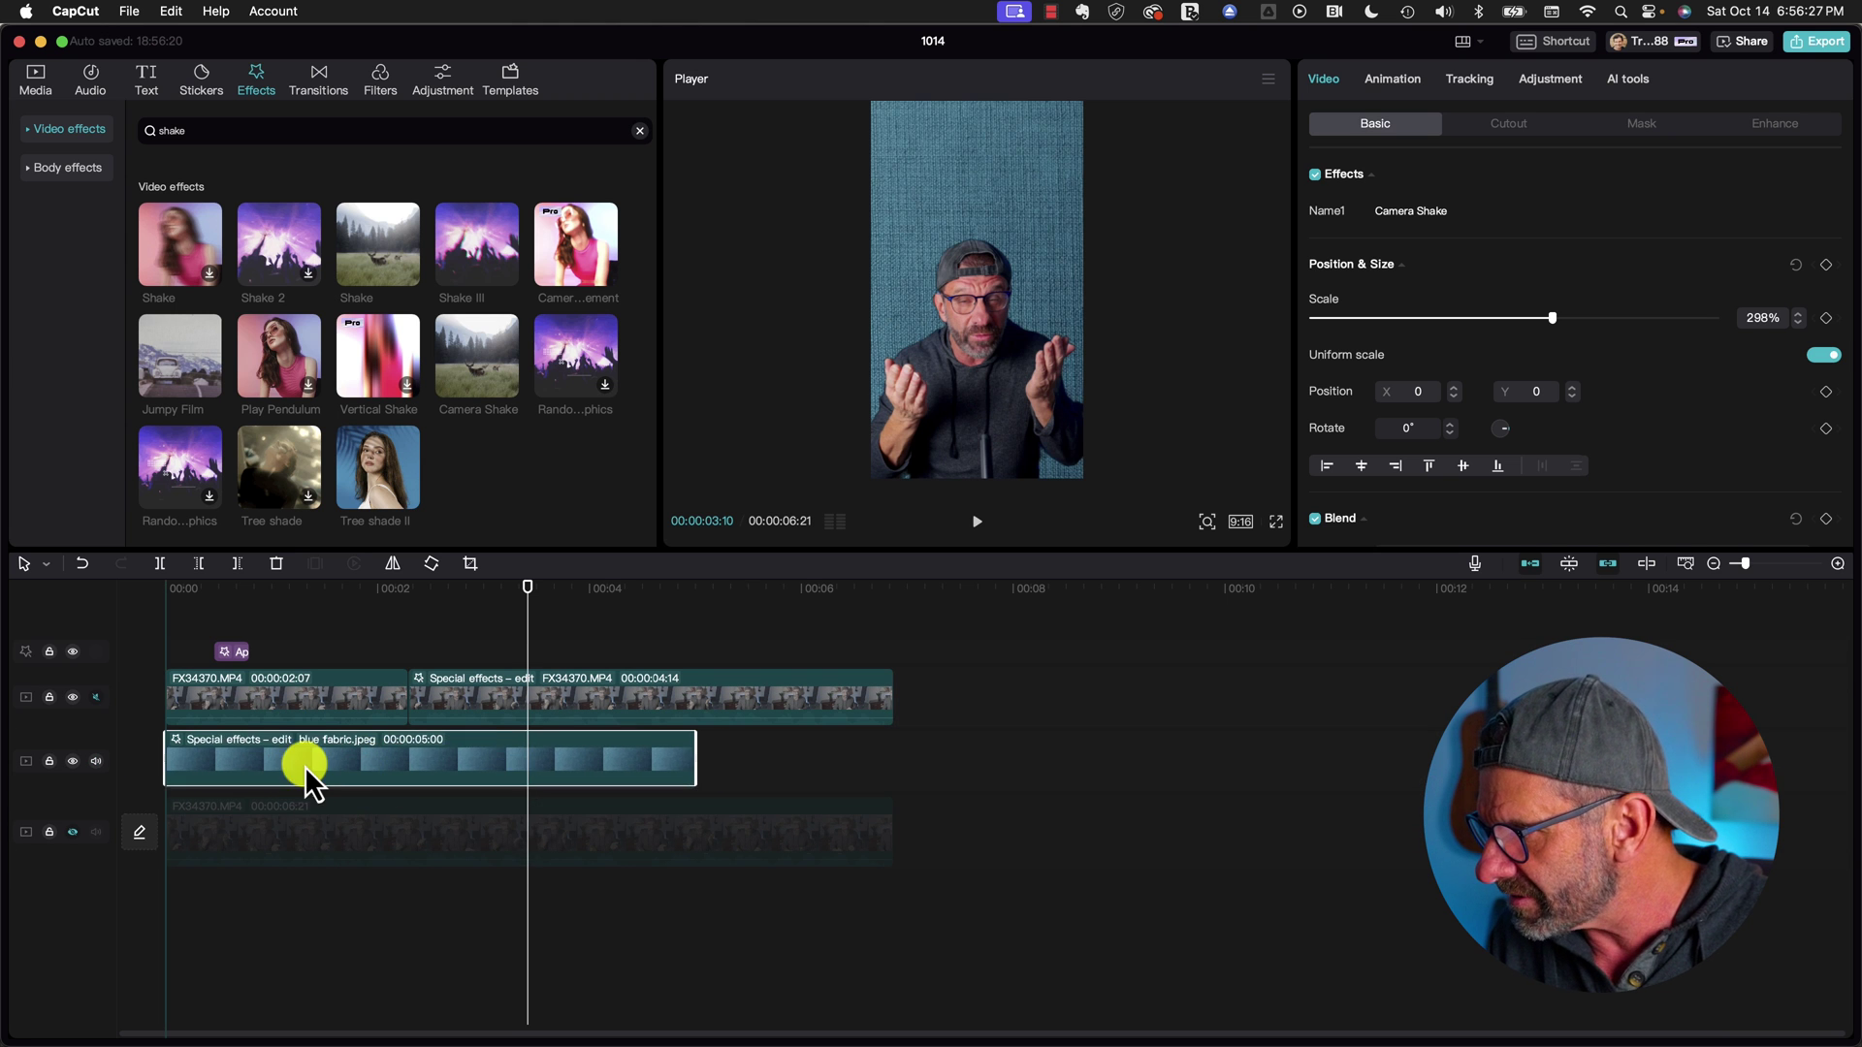
Drop the fabric clip at 0:00 beneath the presenter and preview the composite.
{"action": "left_click", "coordinate": [159, 591]}
{"action": "key", "text": "space"}
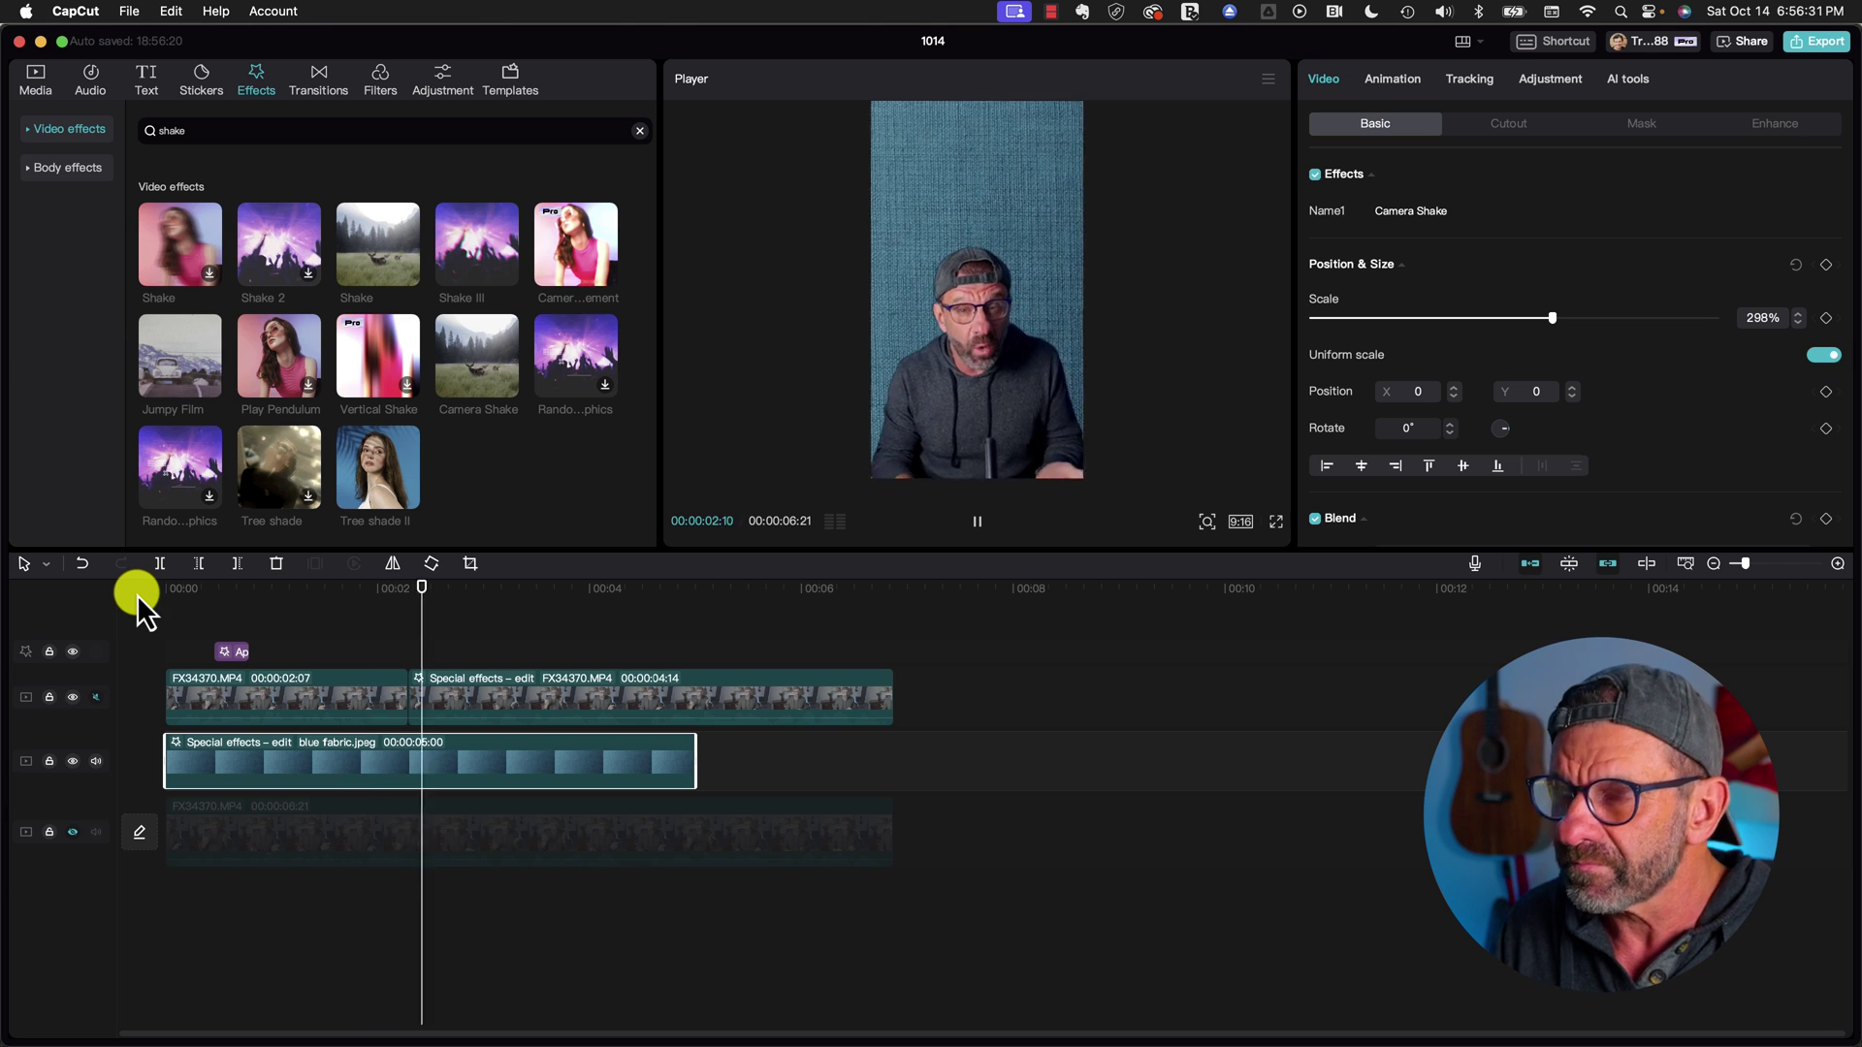
{"action": "key", "text": "space"}
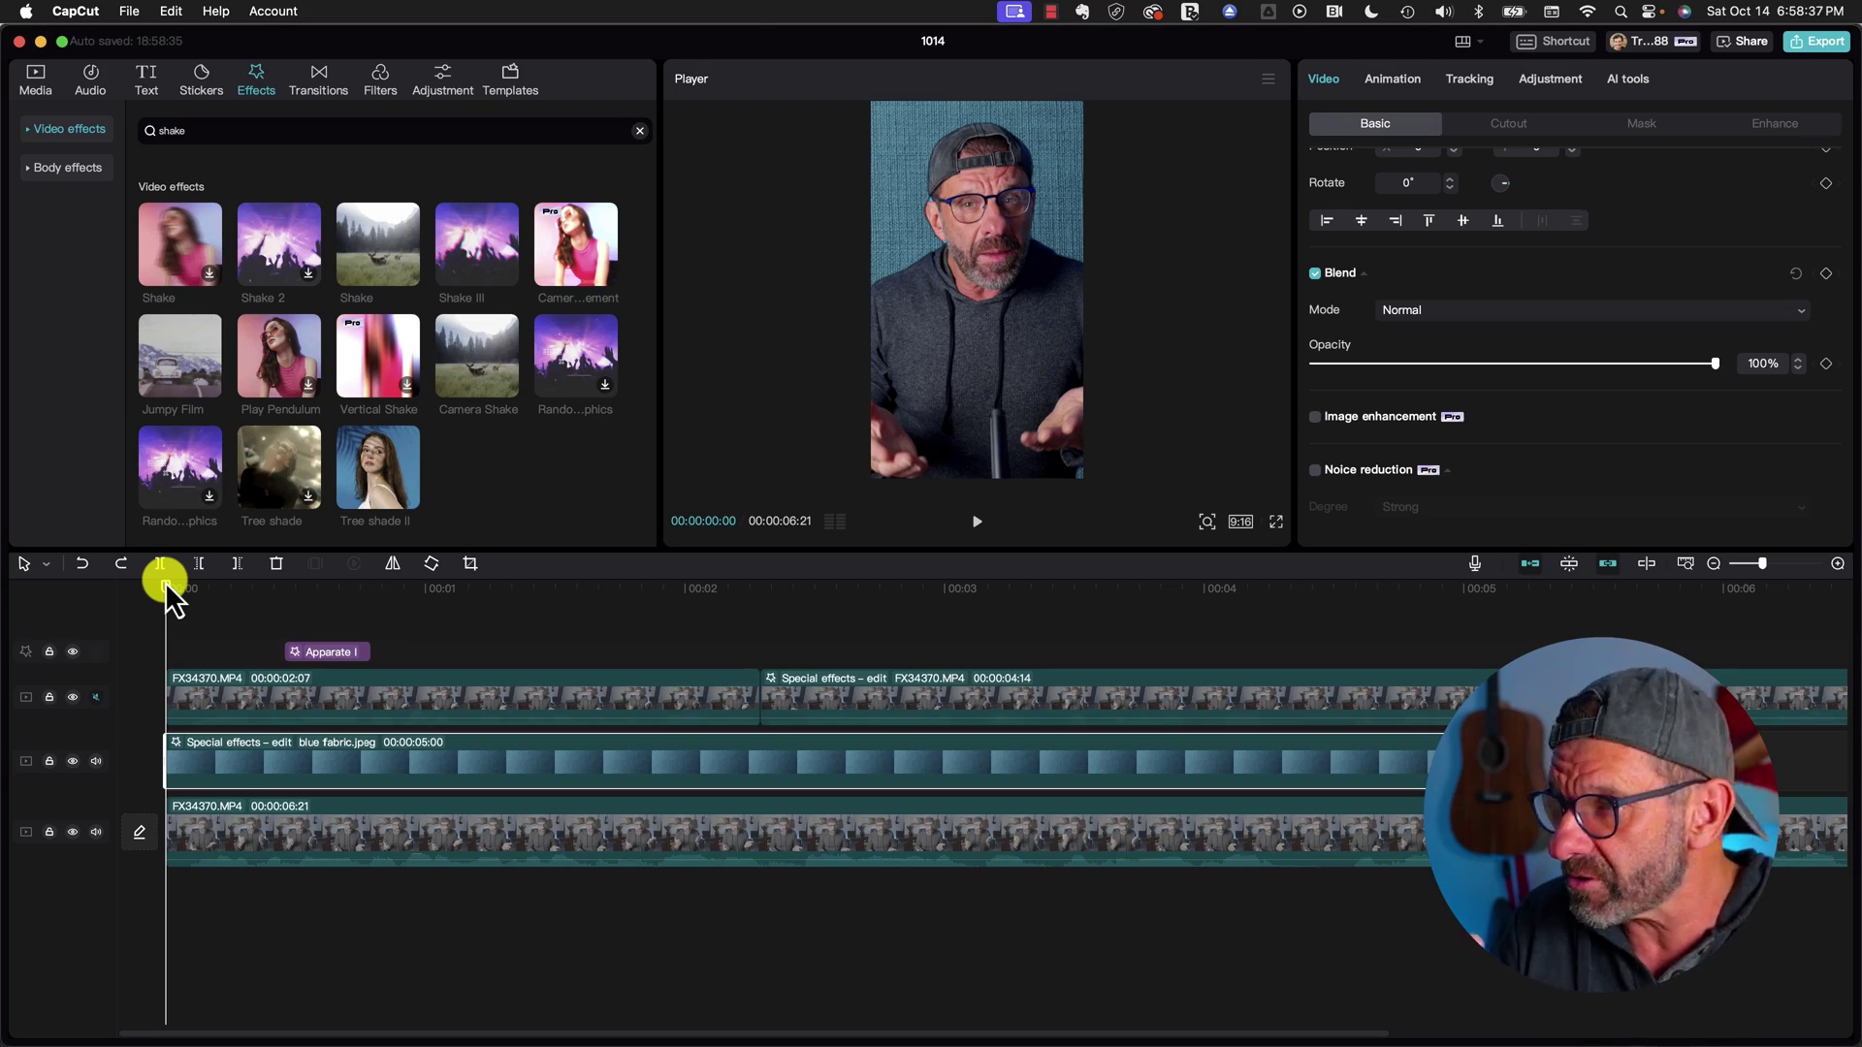
At the fabric clip's first keyframe, set its Opacity to 0%.
{"action": "left_click_drag", "start_coordinate": [167, 587], "coordinate": [218, 592]}
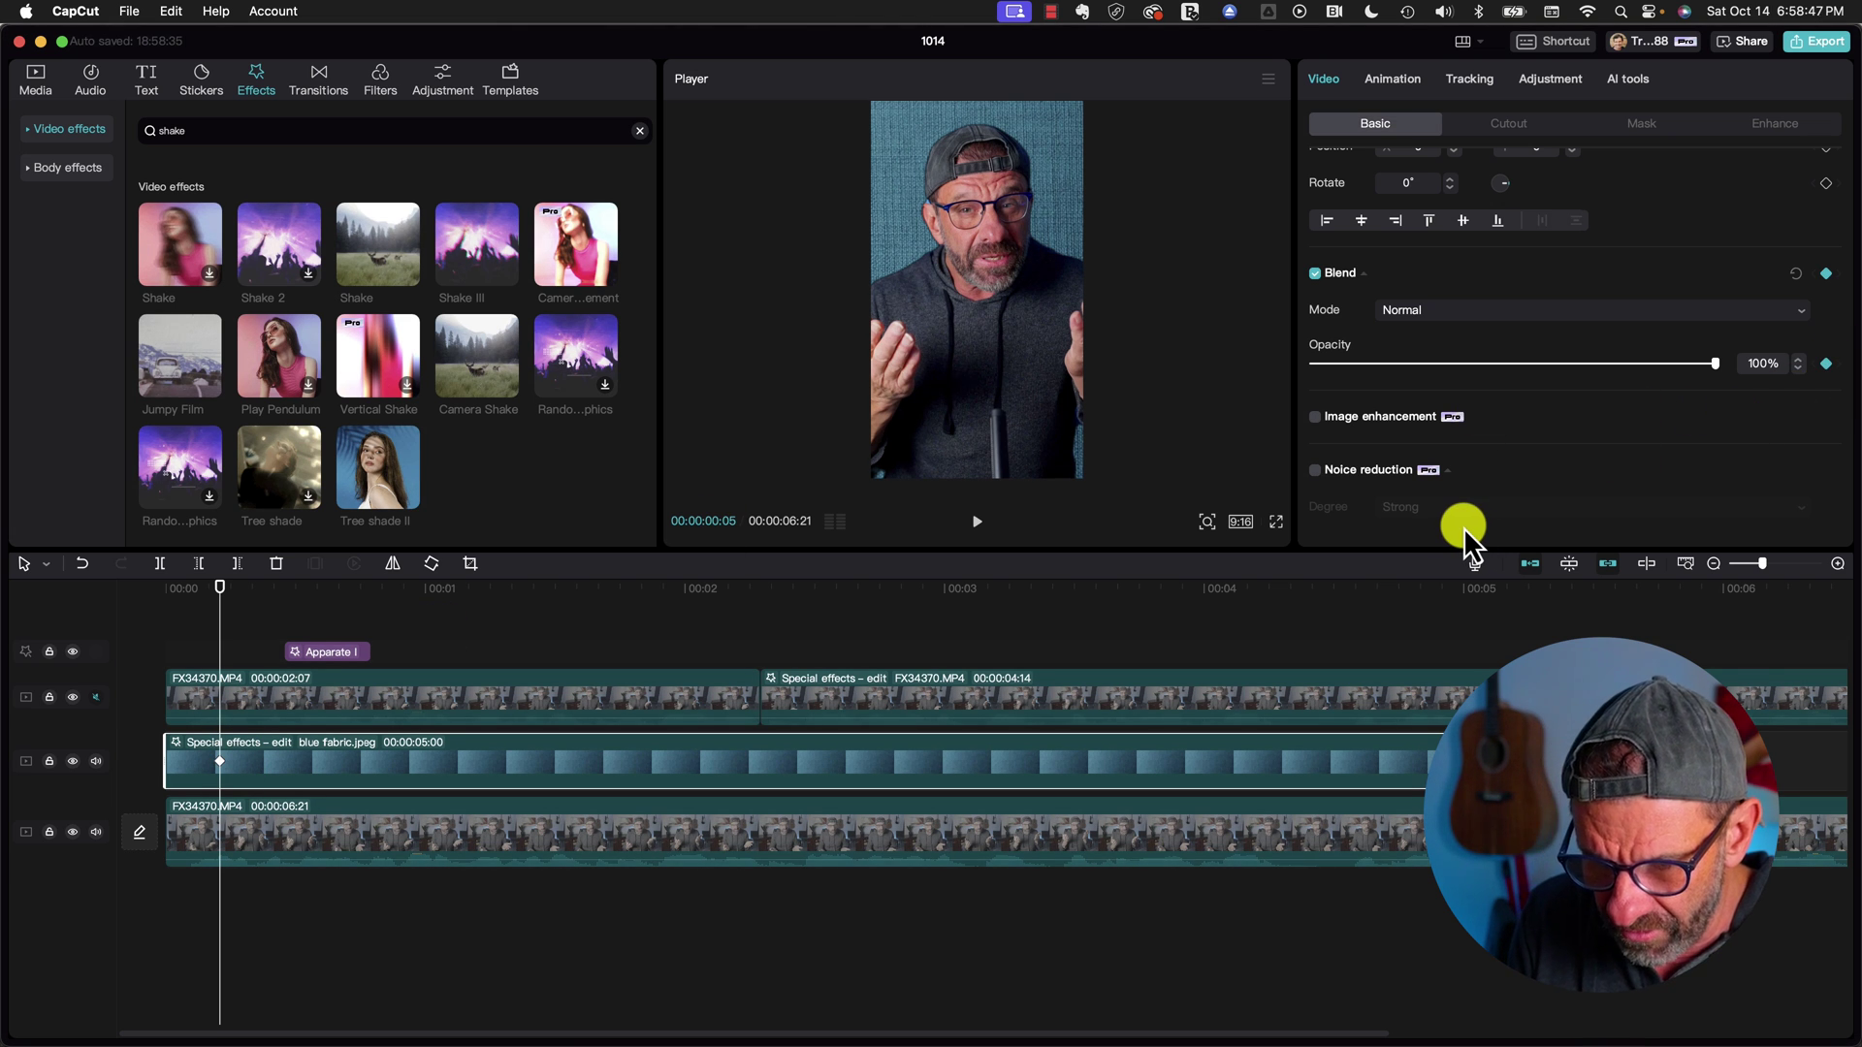
{"action": "key", "text": "Right"}
{"action": "key", "text": "Right"}
{"action": "key", "text": "Right"}
{"action": "key", "text": "Right"}
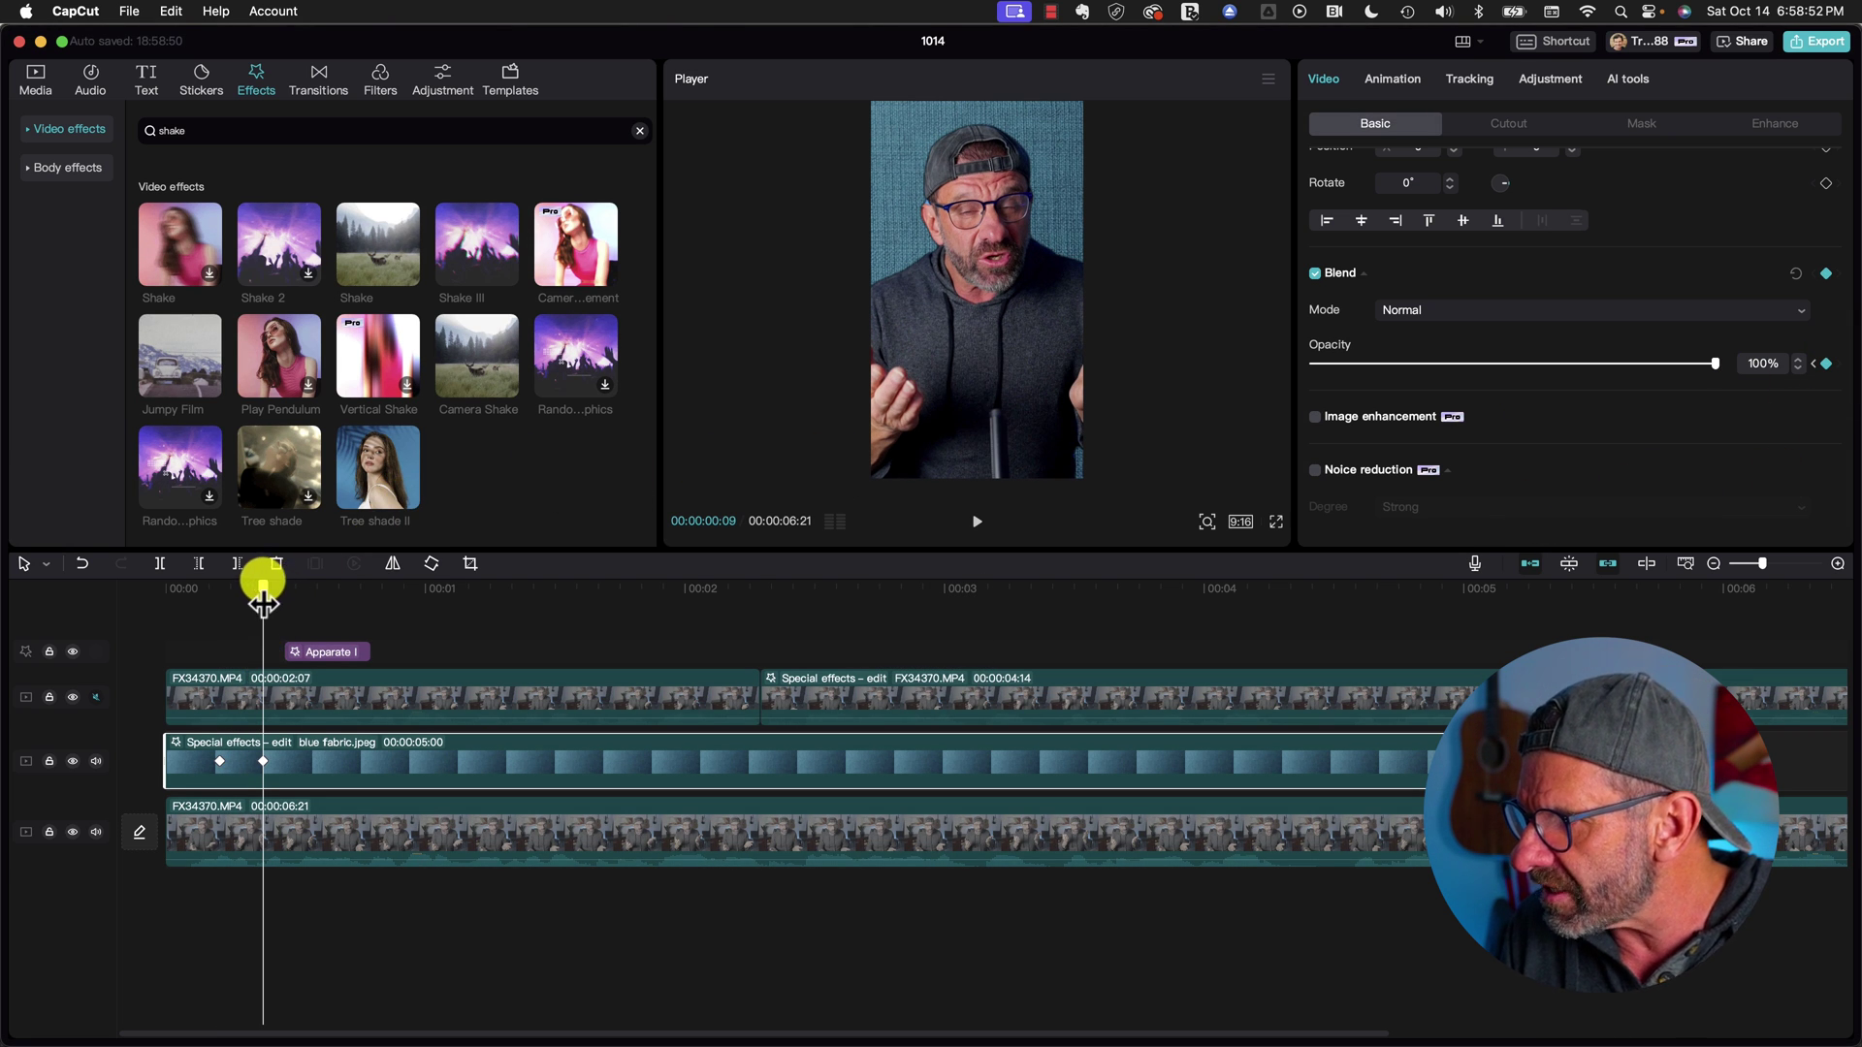
{"action": "left_click_drag", "start_coordinate": [262, 603], "coordinate": [220, 606]}
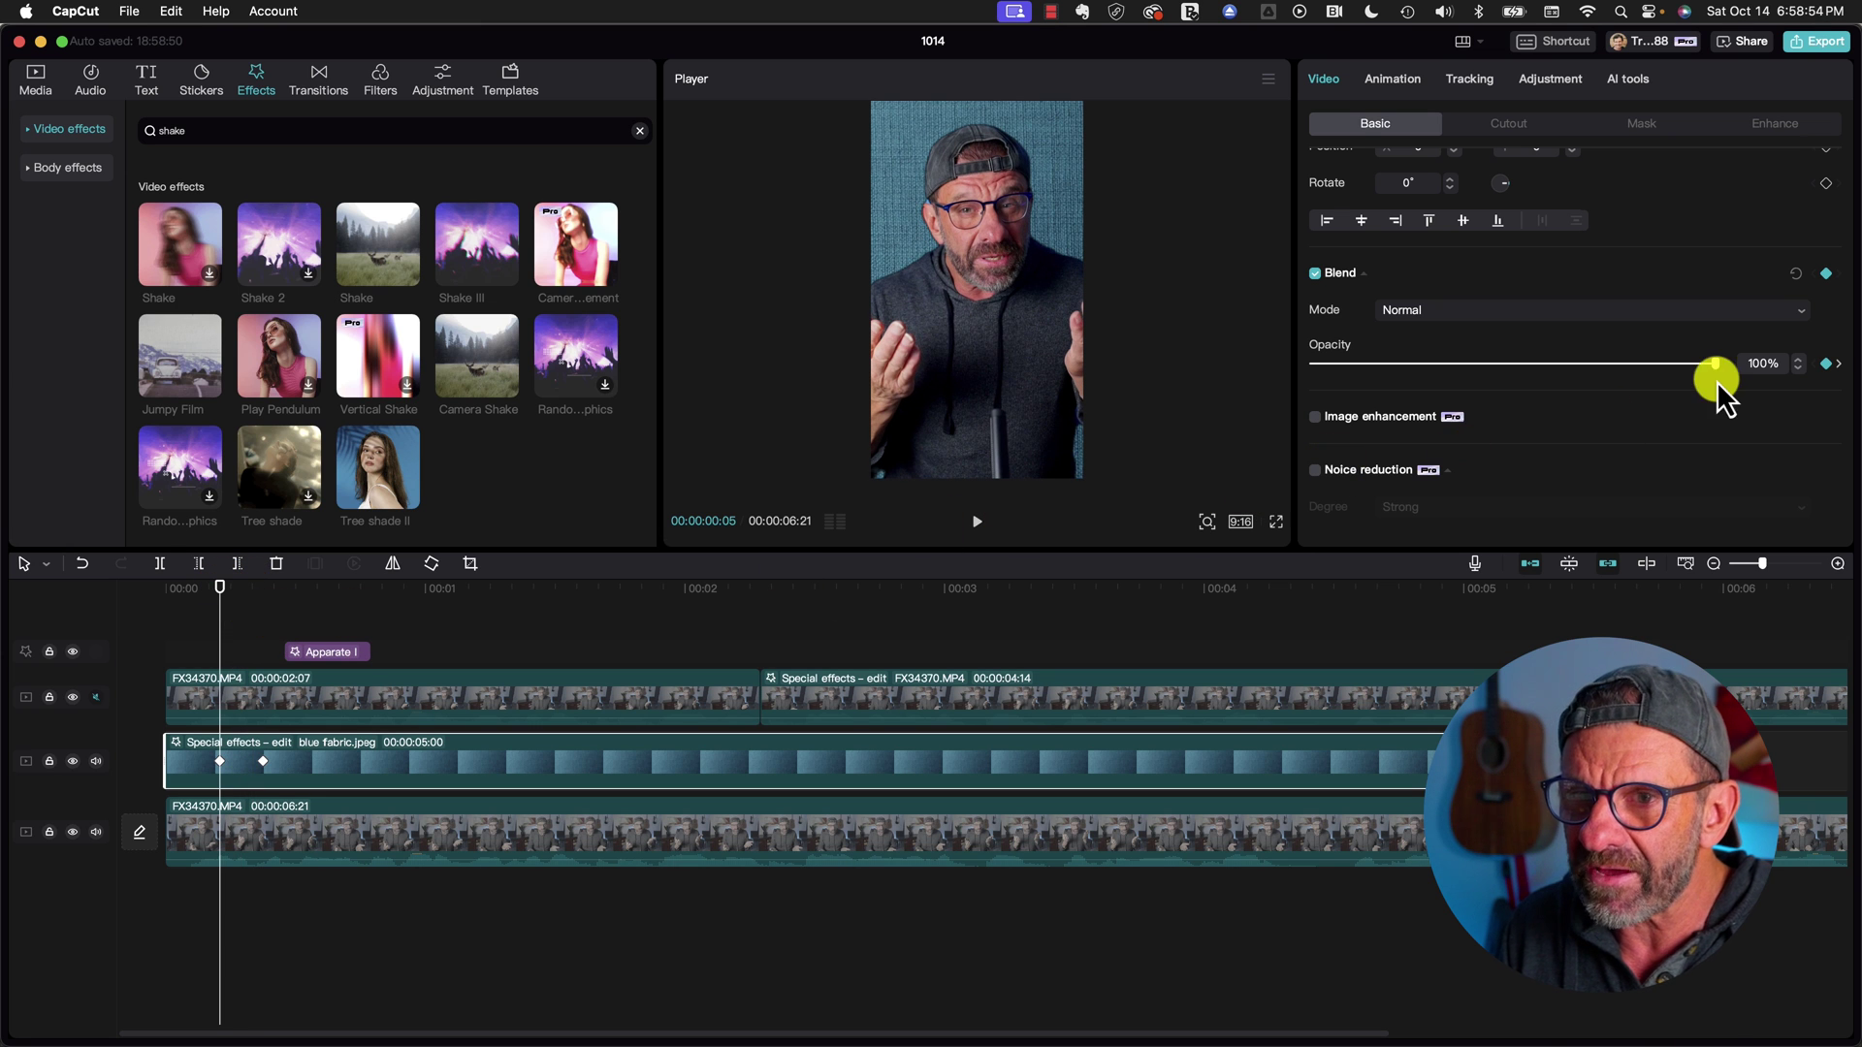
{"action": "left_click_drag", "start_coordinate": [1711, 371], "coordinate": [1207, 368]}
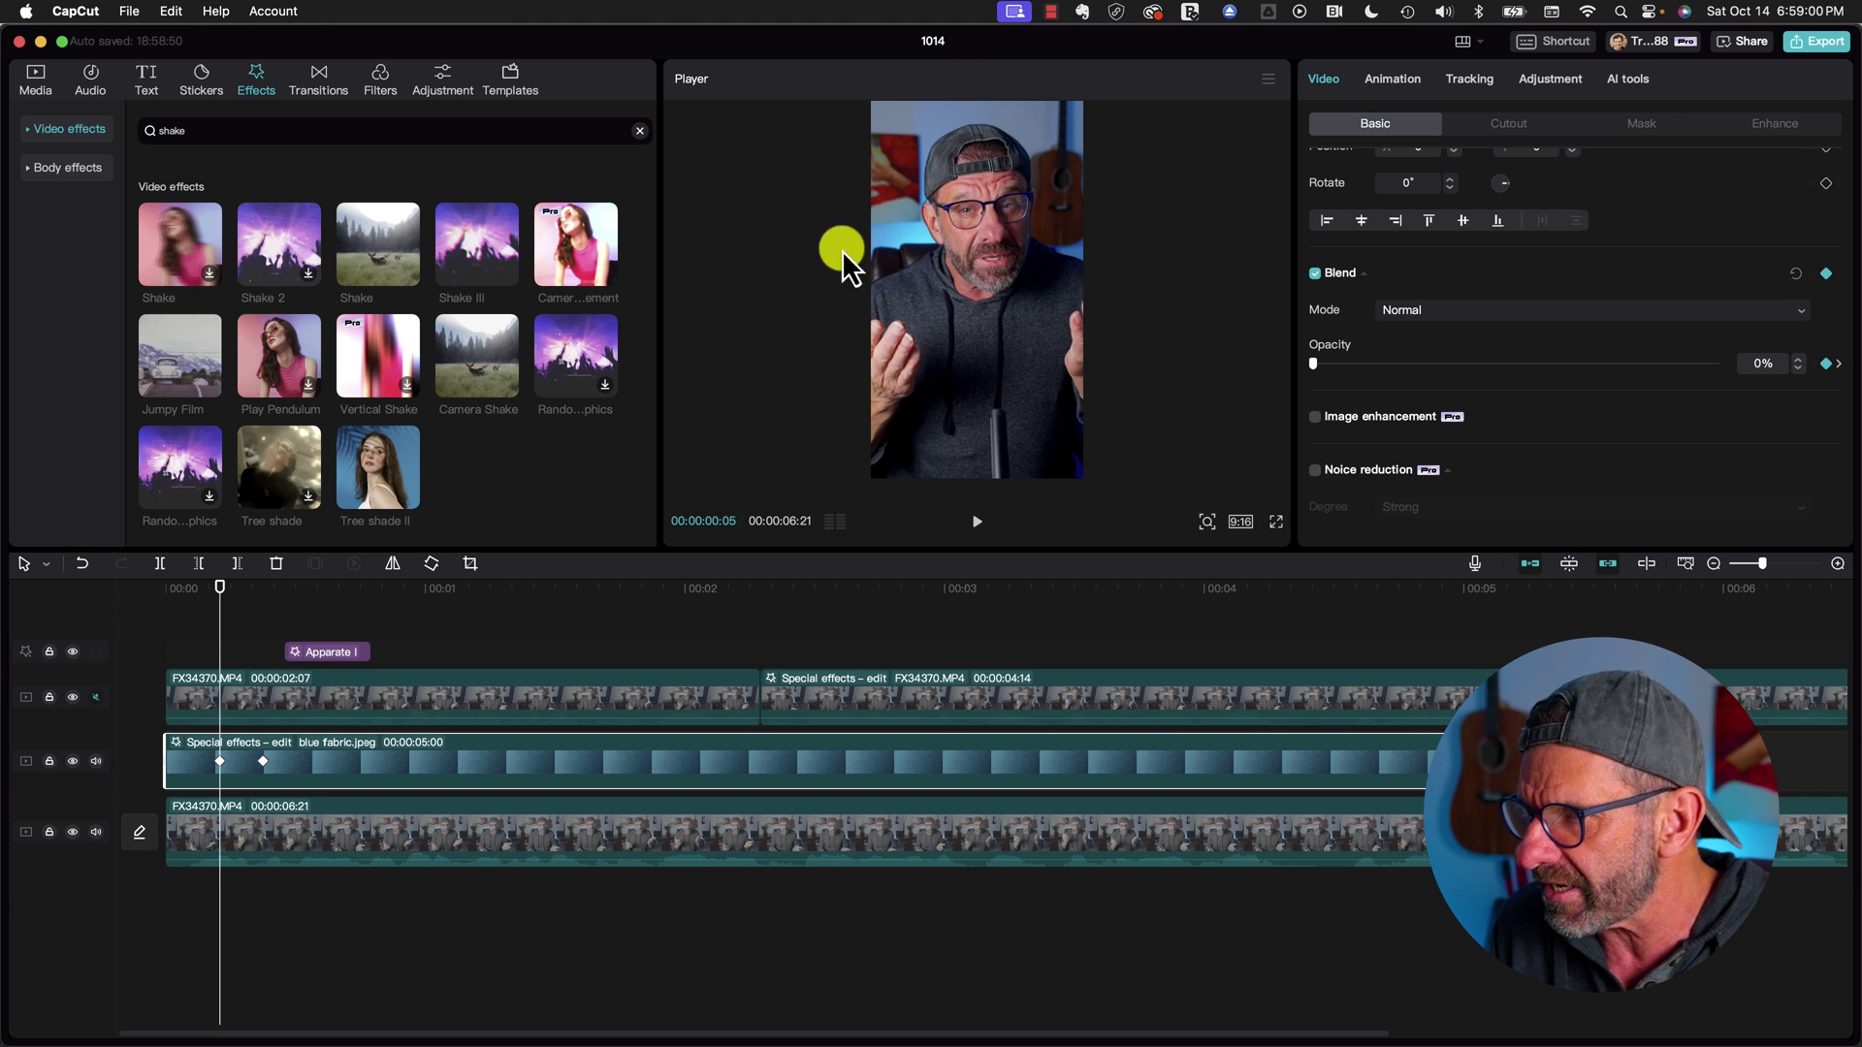
Trim the start of the top FX34370 presenter clip and play back the edit.
{"action": "left_click", "coordinate": [167, 688]}
{"action": "left_click_drag", "start_coordinate": [173, 685], "coordinate": [217, 682]}
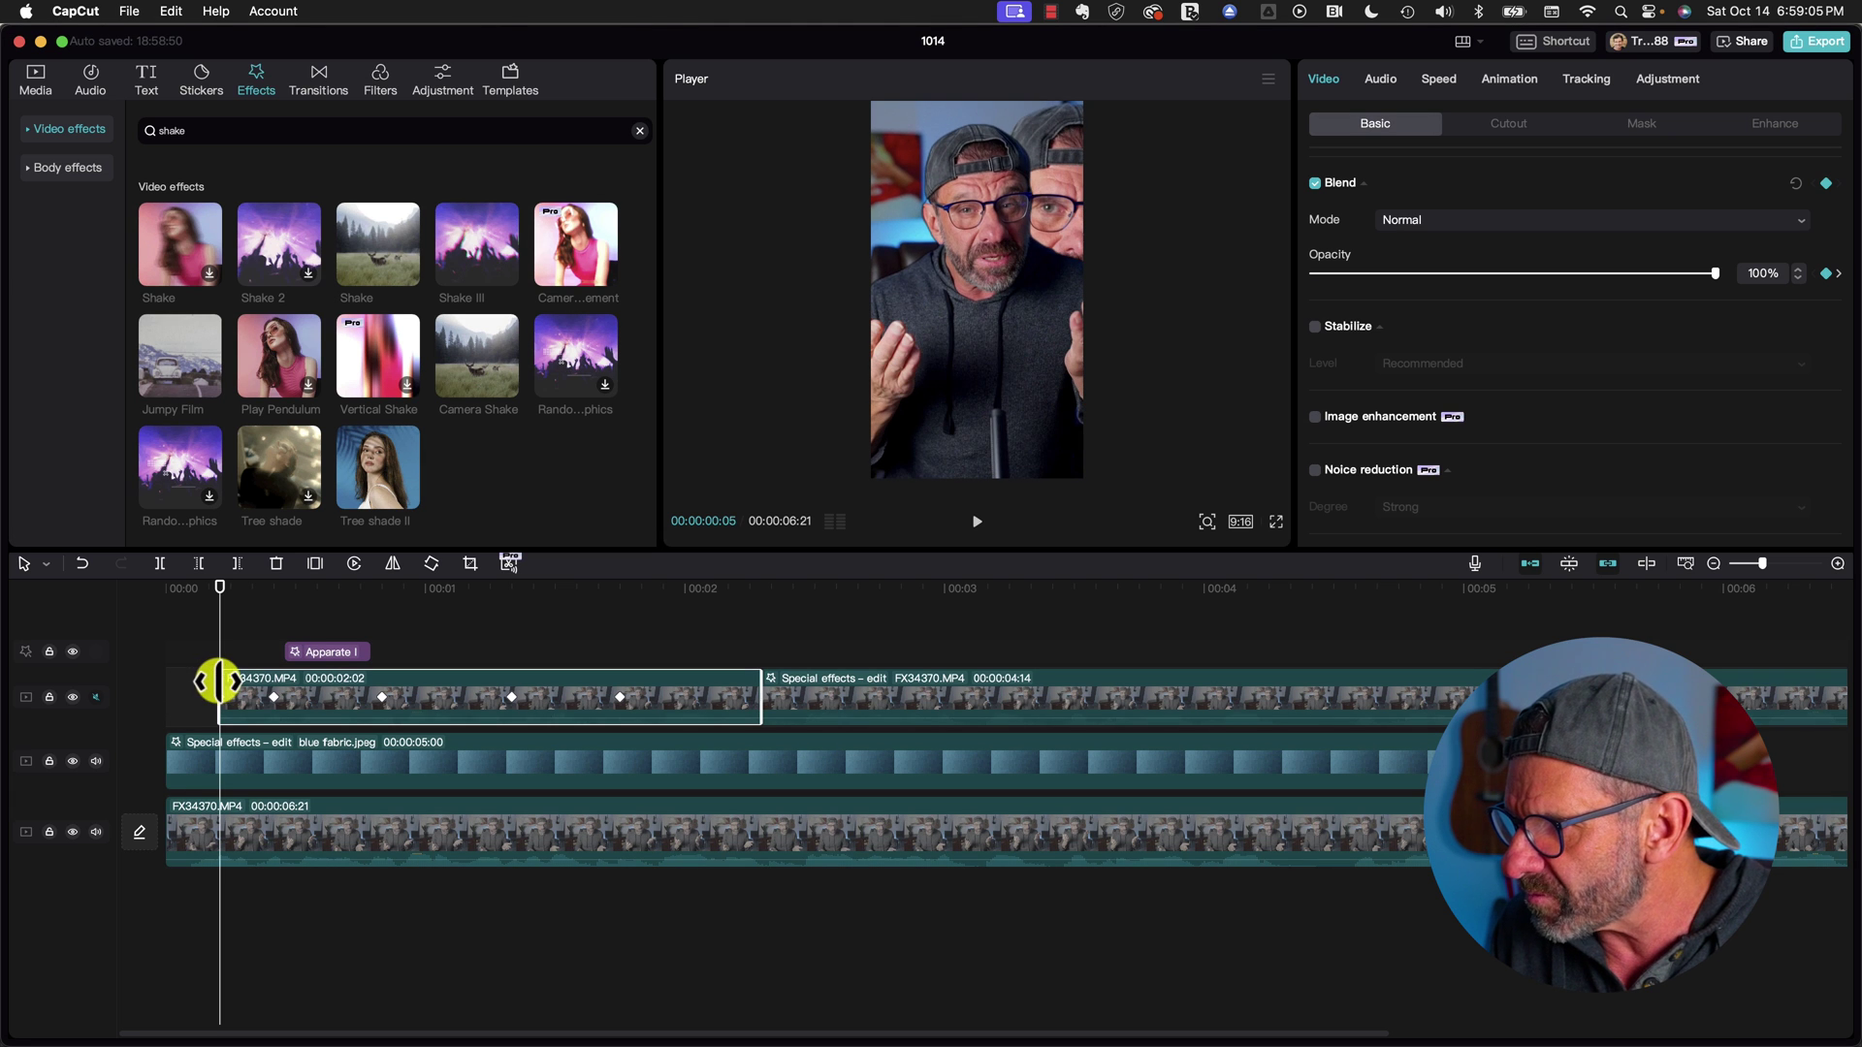
{"action": "left_click", "coordinate": [150, 586]}
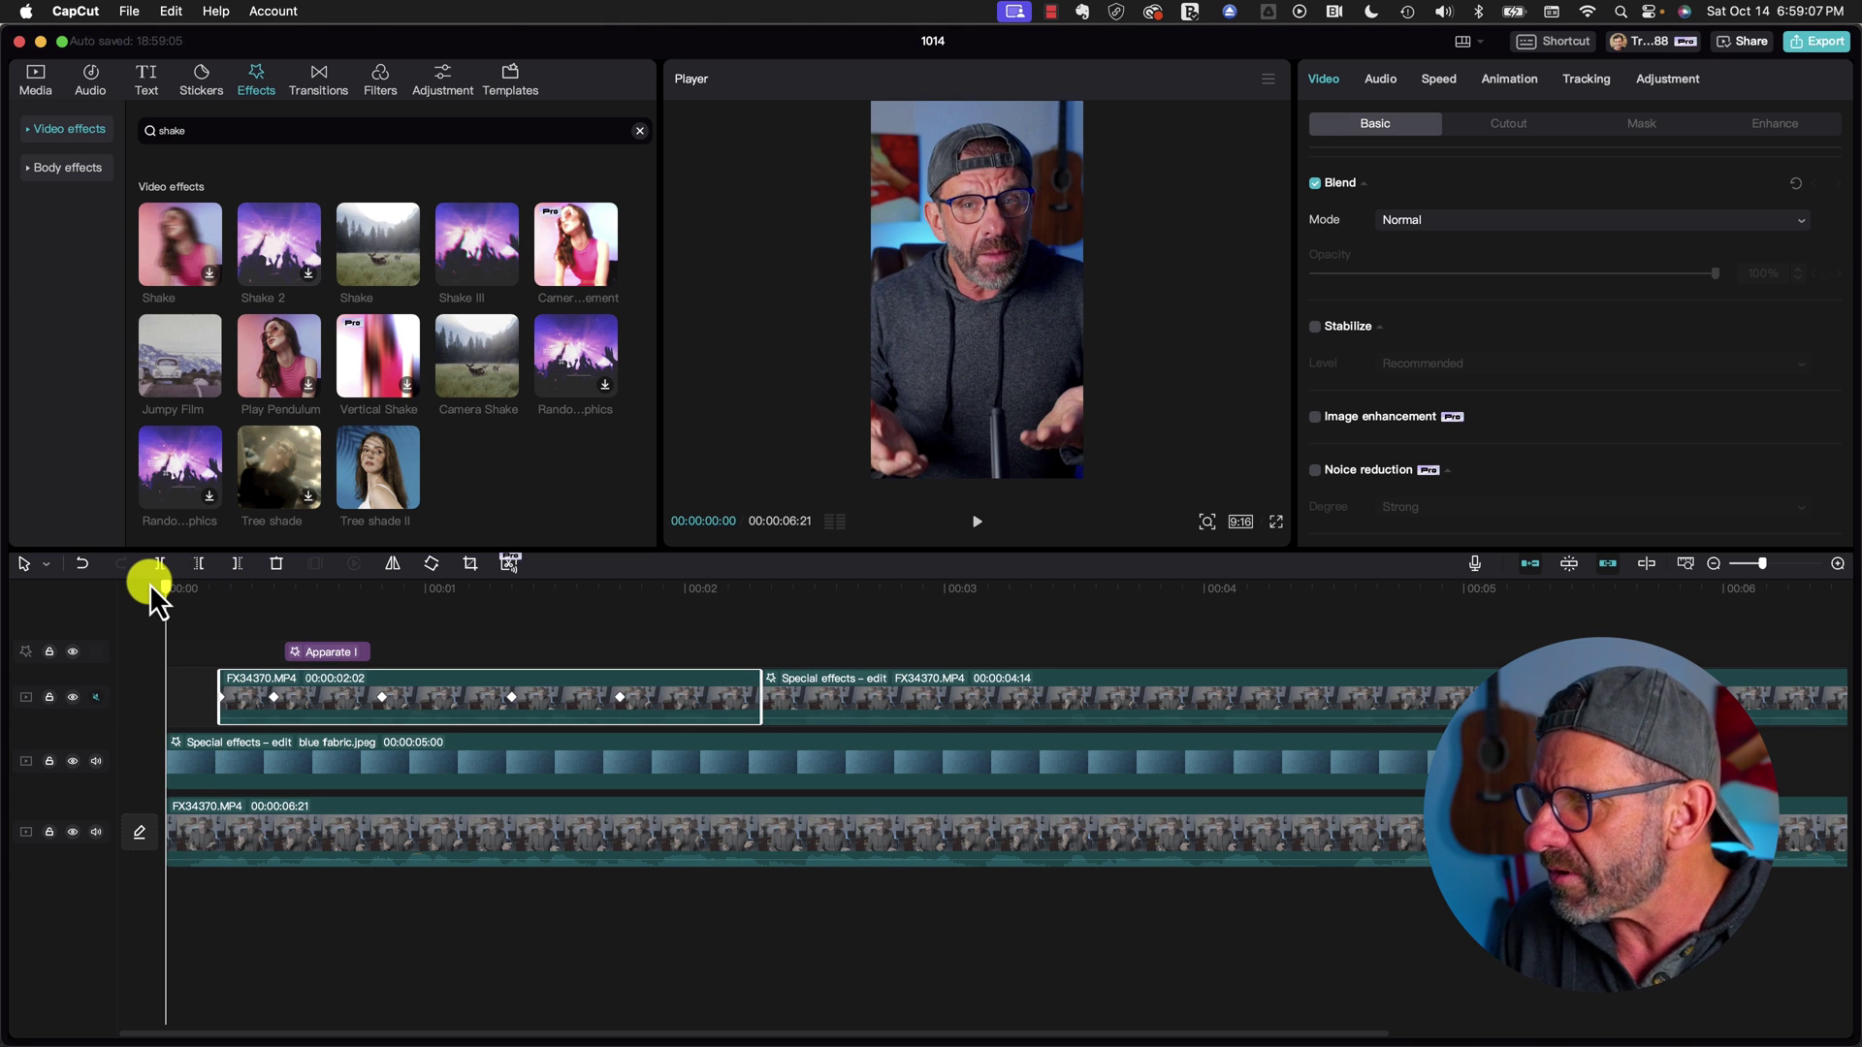
{"action": "key", "text": "space"}
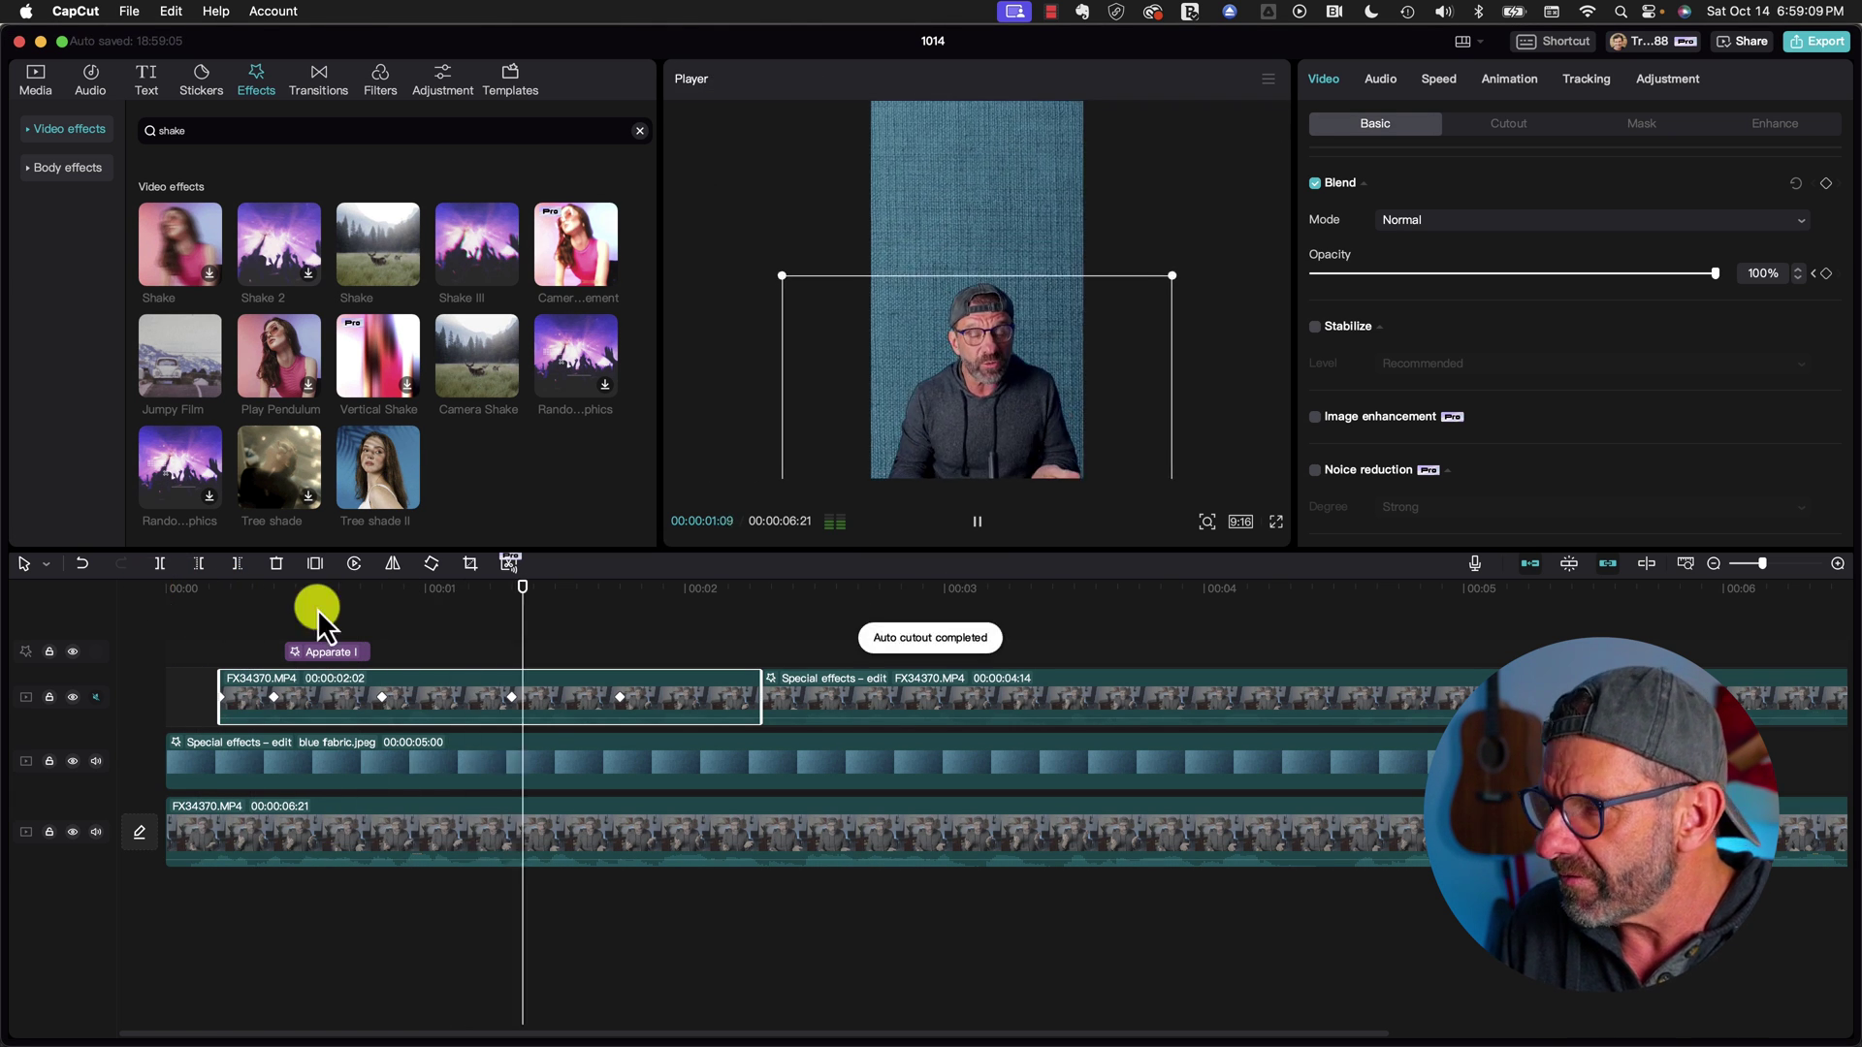
{"action": "left_click", "coordinate": [388, 602]}
{"action": "left_click_drag", "start_coordinate": [252, 582], "coordinate": [462, 603]}
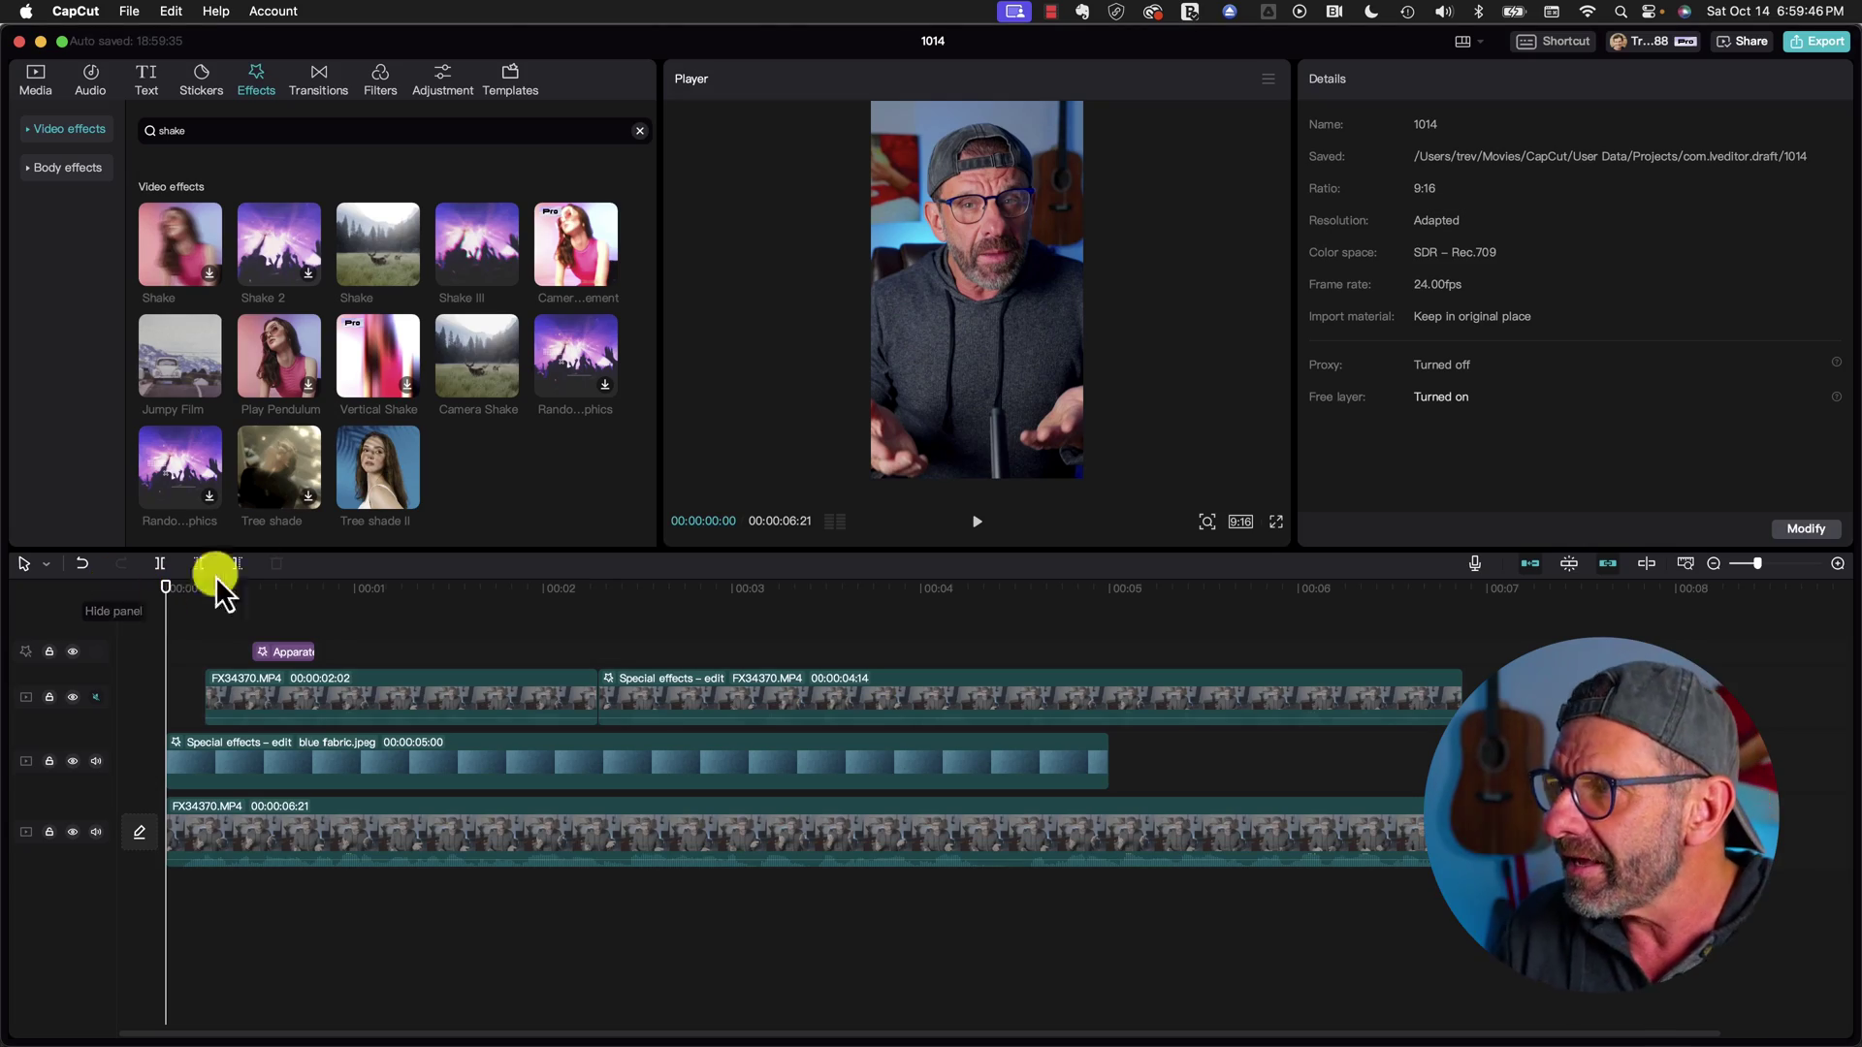
Add beast camera.png from Media to the end of the main track.
{"action": "left_click", "coordinate": [36, 78]}
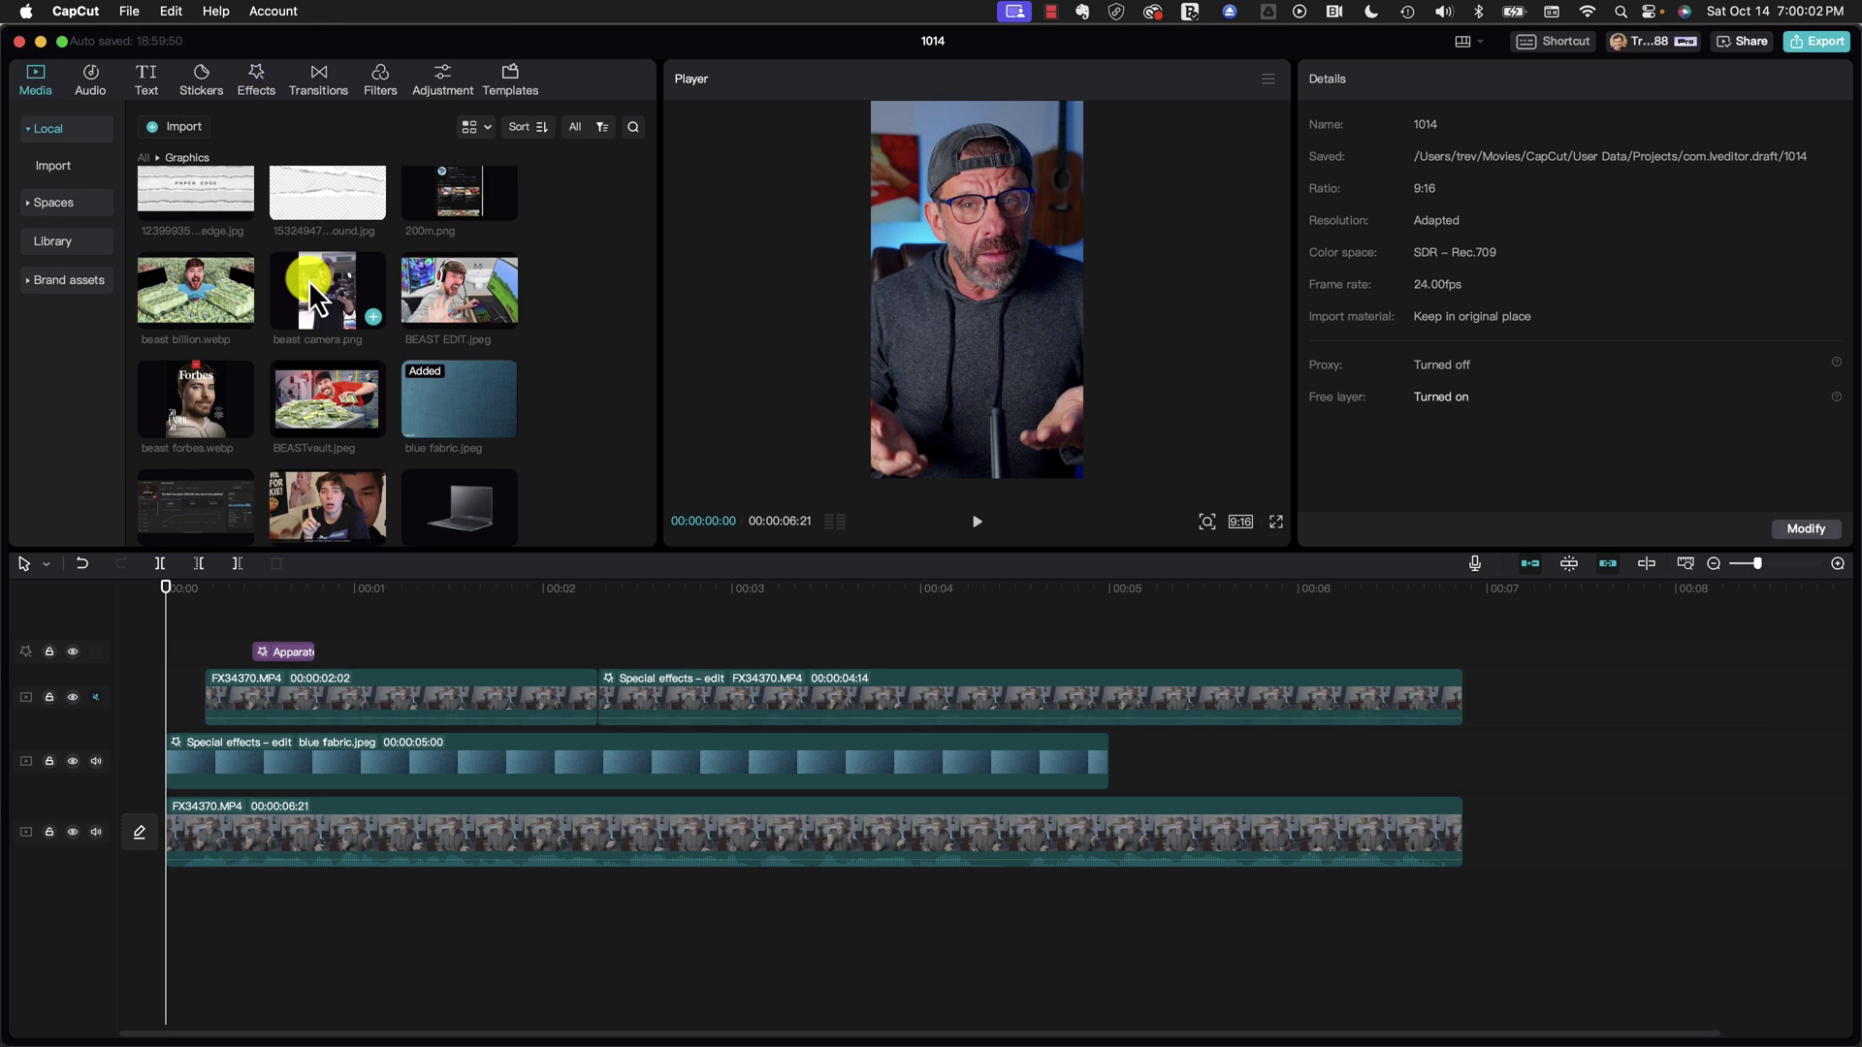
{"action": "left_click_drag", "start_coordinate": [309, 280], "coordinate": [1512, 834]}
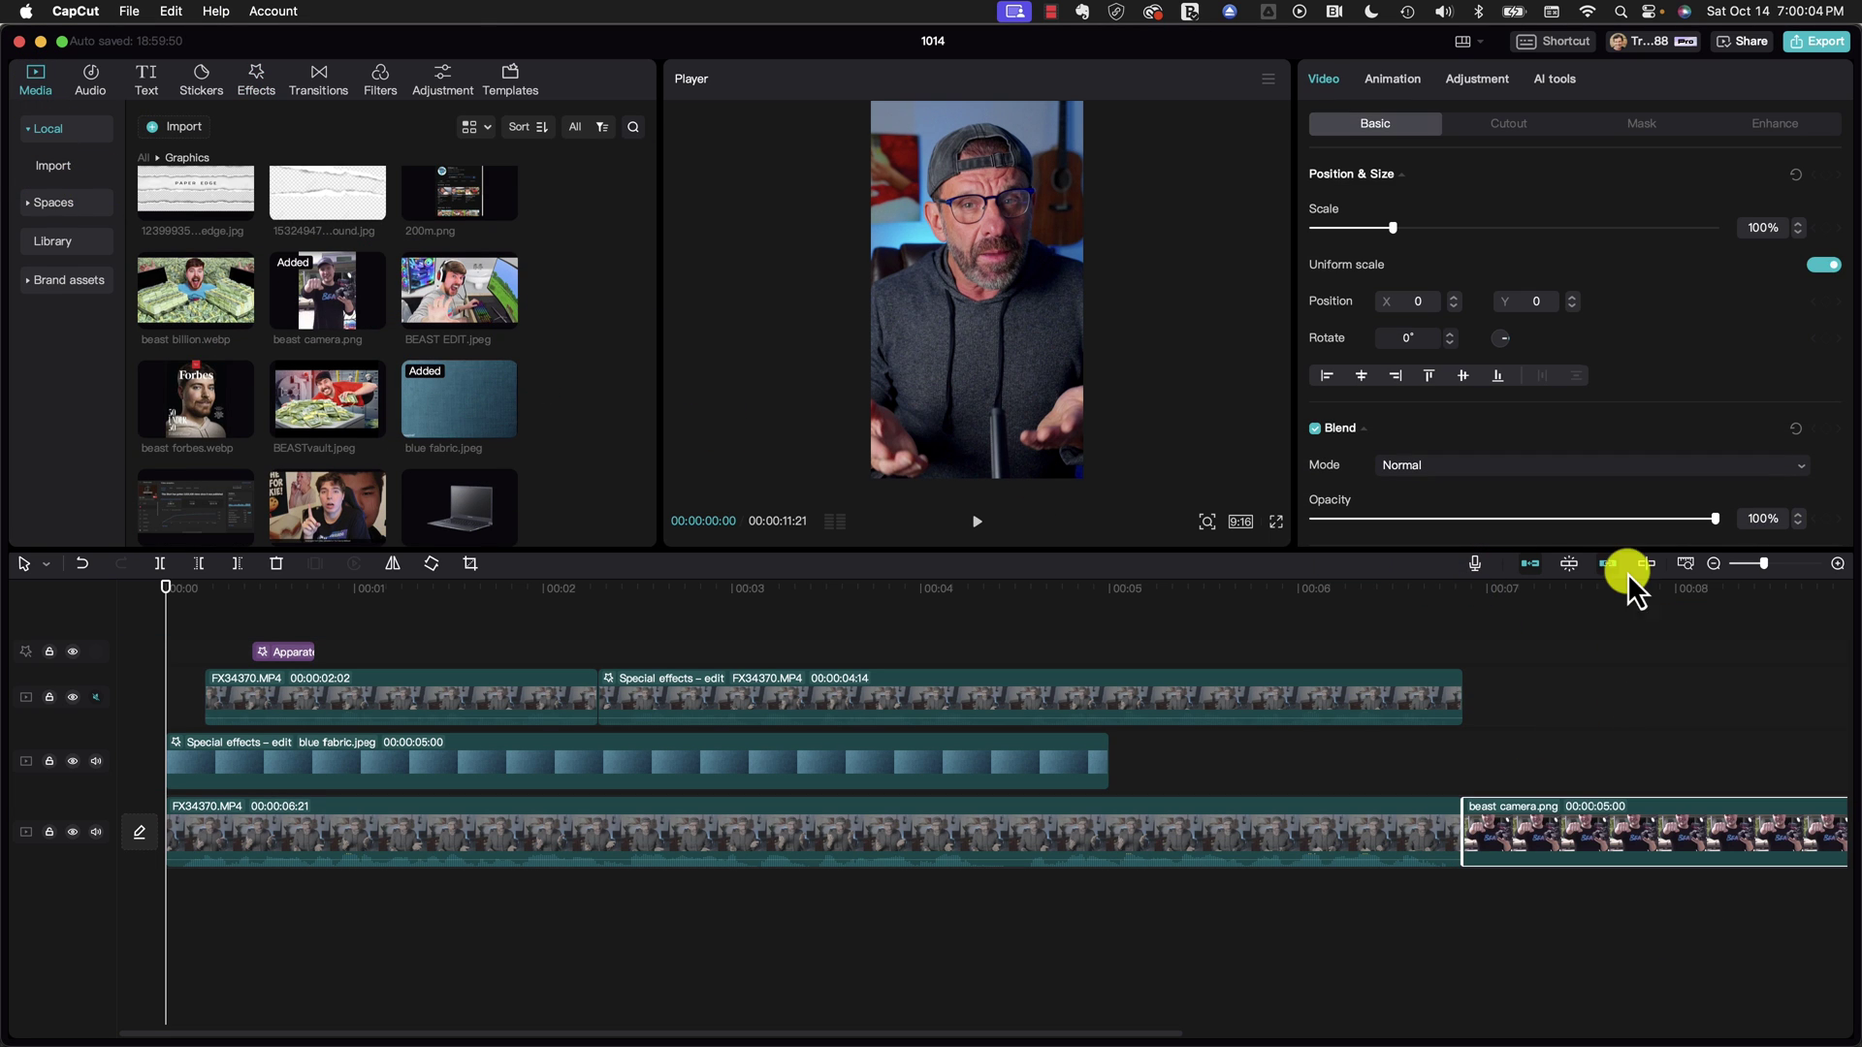
{"action": "mouse_move", "coordinate": [1613, 588]}
{"action": "left_mouse_down"}
{"action": "mouse_move", "coordinate": [1562, 586]}
{"action": "mouse_move", "coordinate": [1613, 587]}
{"action": "left_mouse_up"}
Scale the beast camera image to 140% and apply Blue Mosaic with Size 79, Texture 53.
{"action": "left_click_drag", "start_coordinate": [1086, 445], "coordinate": [1128, 414]}
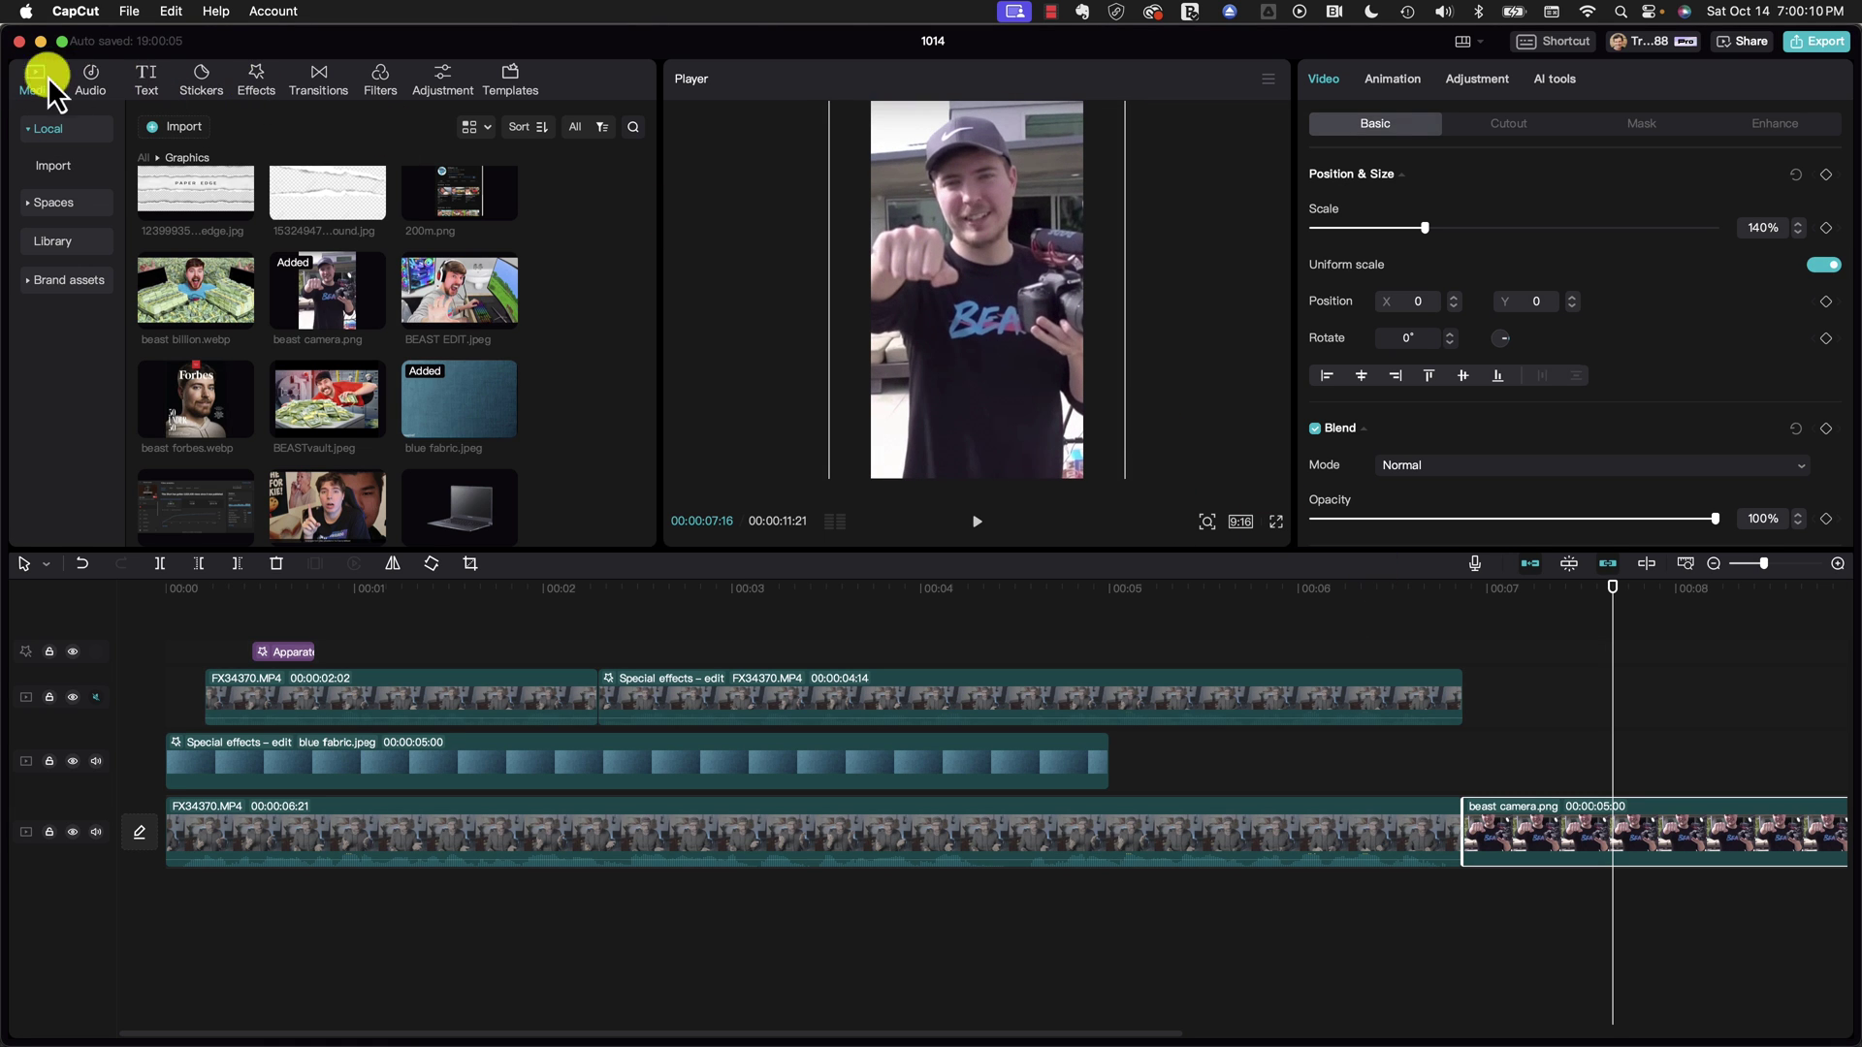
{"action": "left_click", "coordinate": [260, 70]}
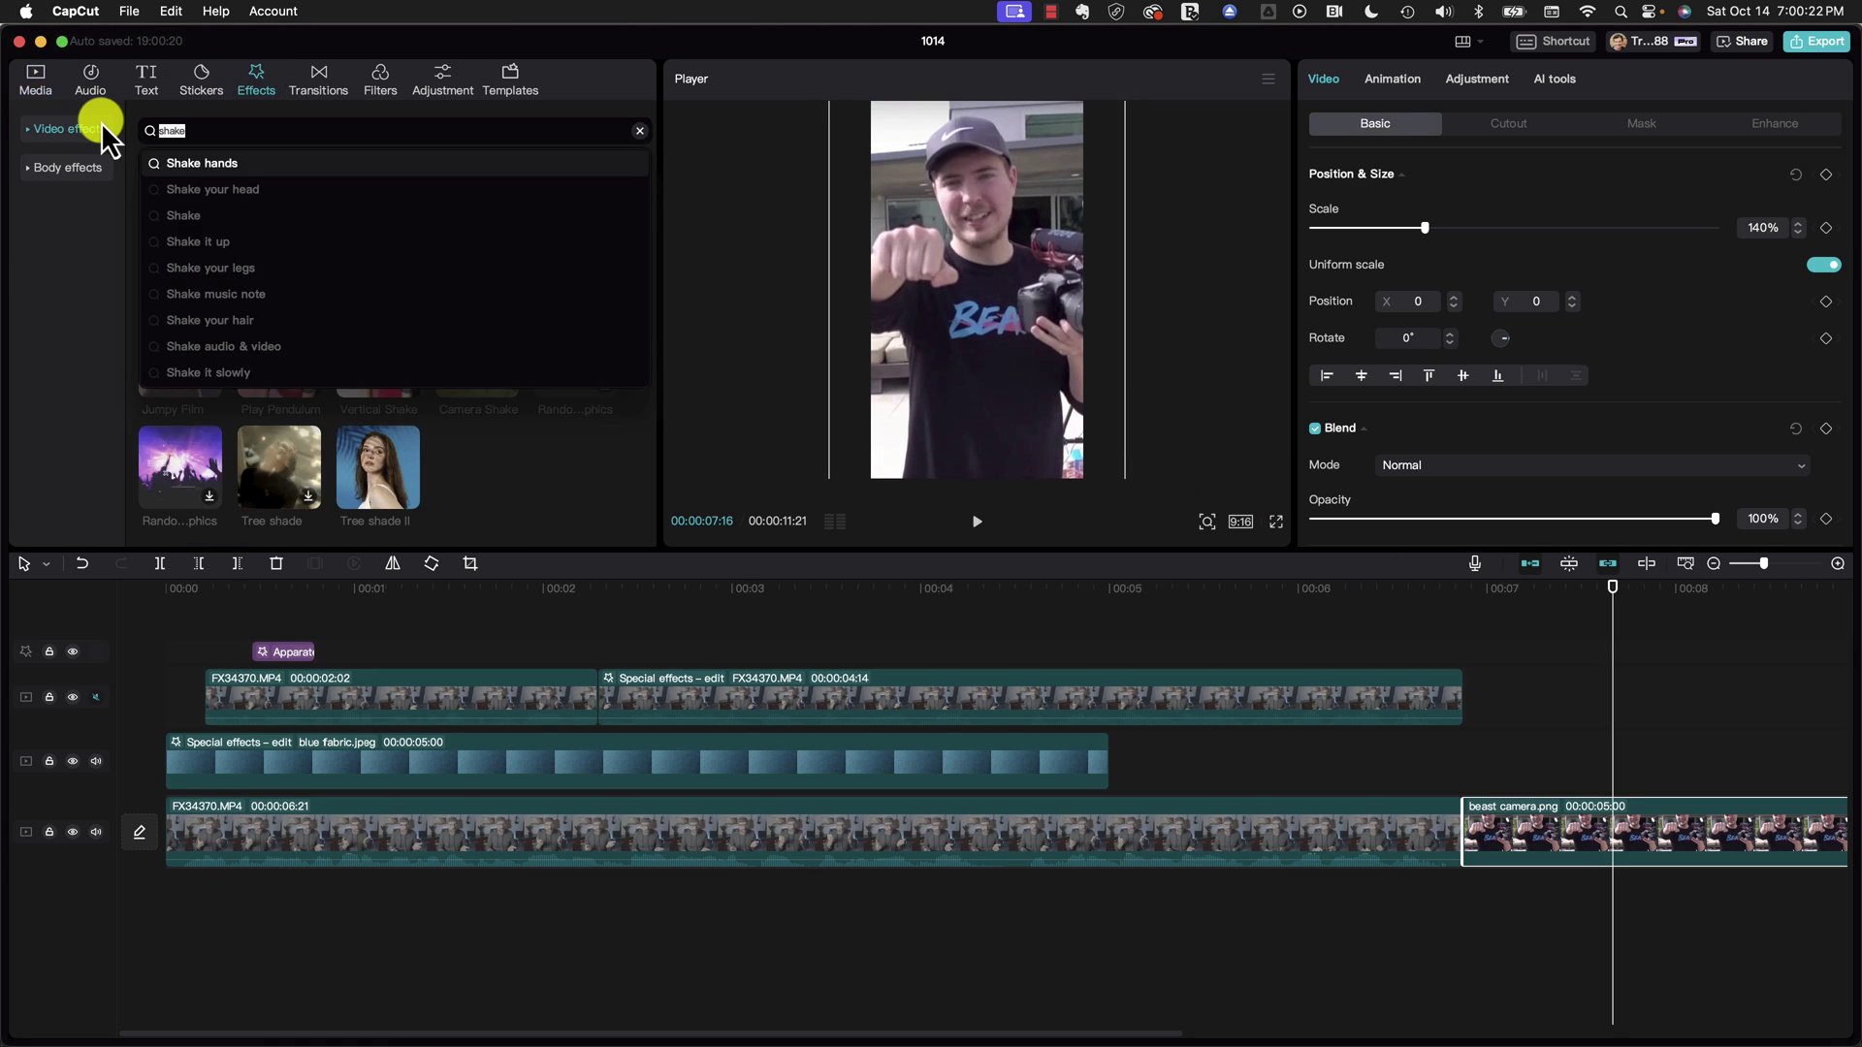
{"action": "type", "text": "texture"}
{"action": "key", "text": "Return"}
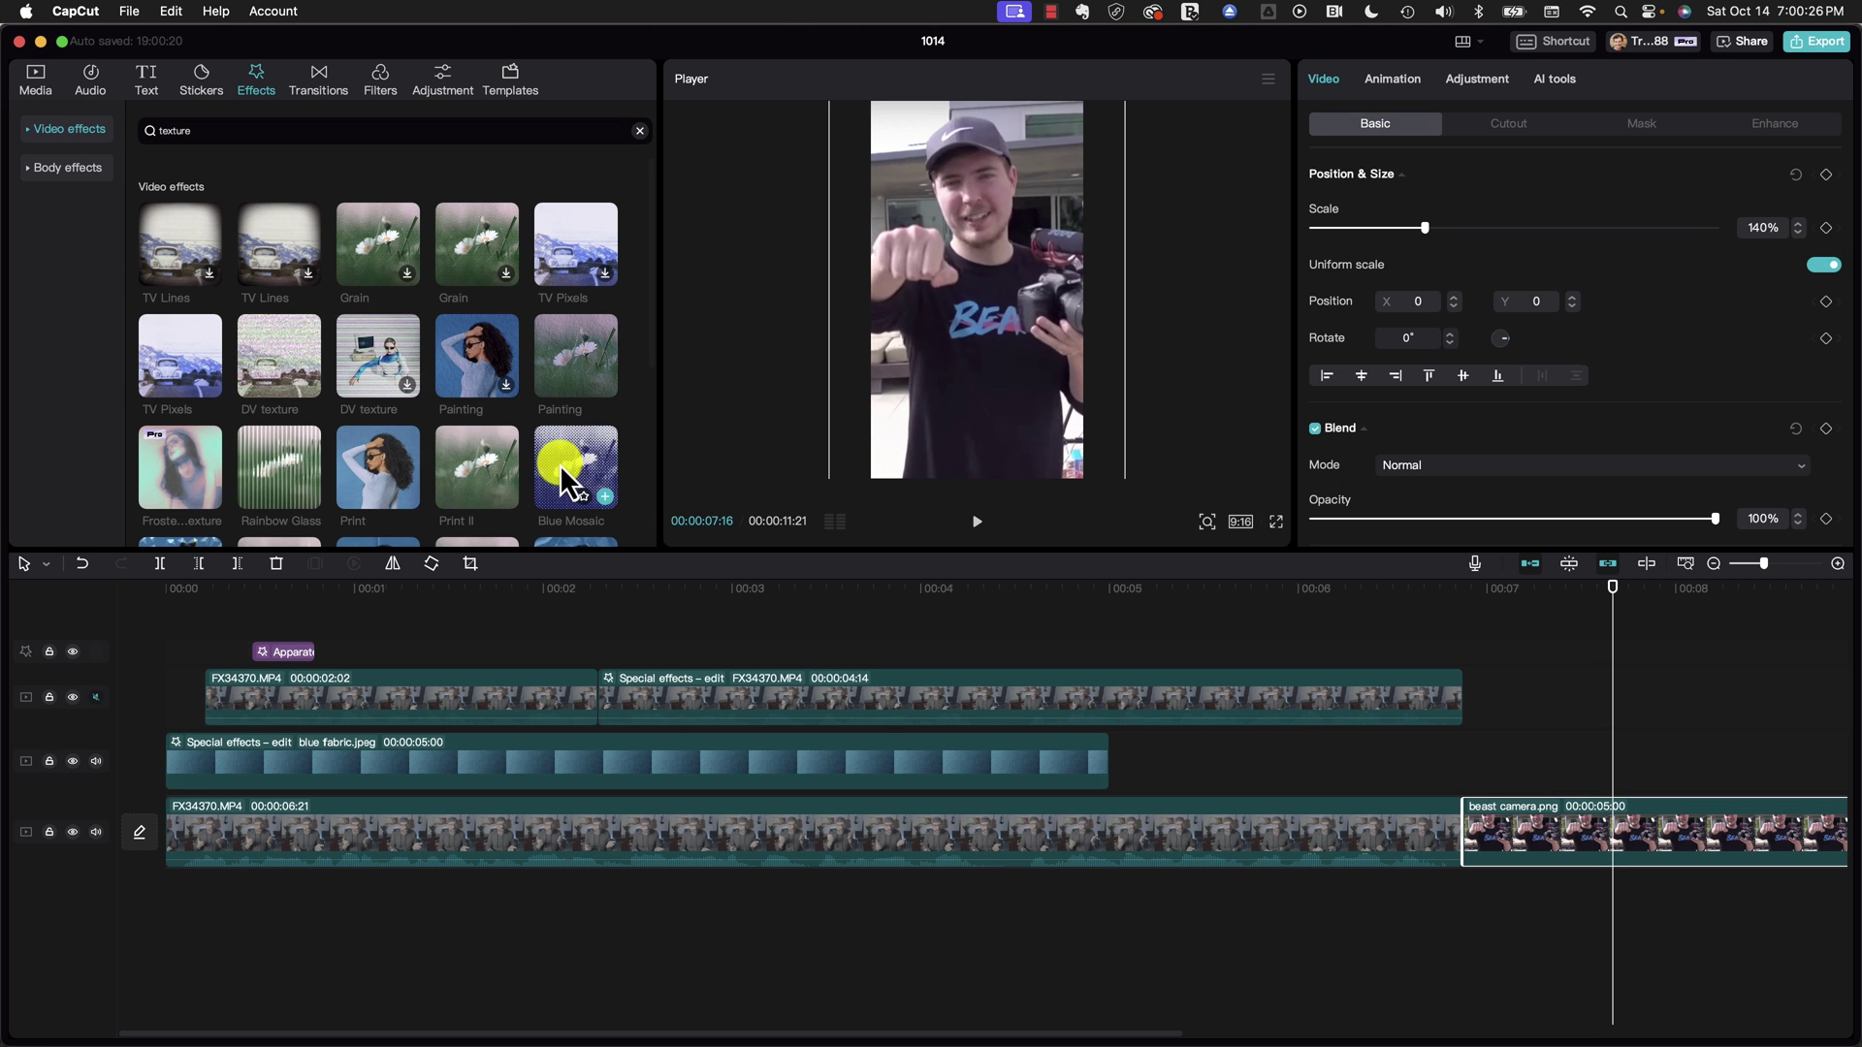
{"action": "left_click_drag", "start_coordinate": [558, 464], "coordinate": [1551, 823]}
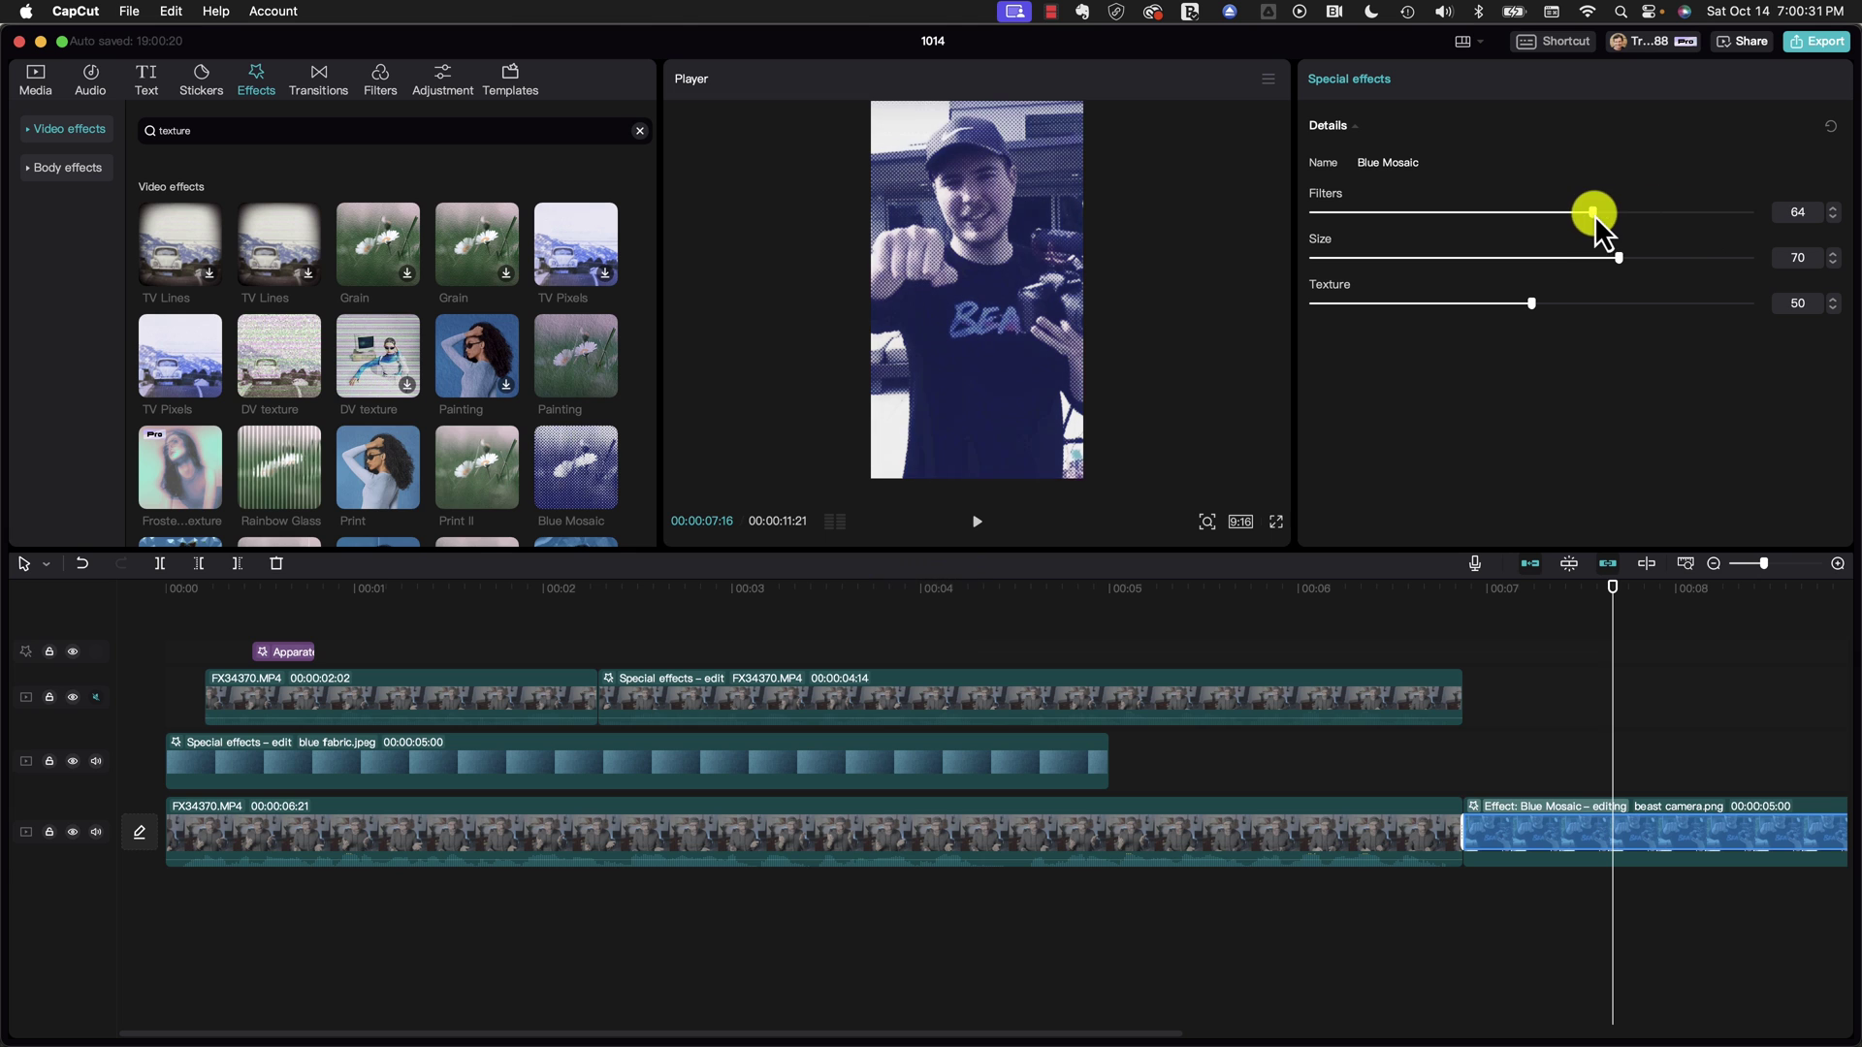
{"action": "left_click", "coordinate": [1609, 257]}
{"action": "mouse_move", "coordinate": [1540, 305]}
{"action": "left_mouse_down"}
{"action": "mouse_move", "coordinate": [1411, 305]}
{"action": "mouse_move", "coordinate": [1509, 300]}
{"action": "left_mouse_up"}
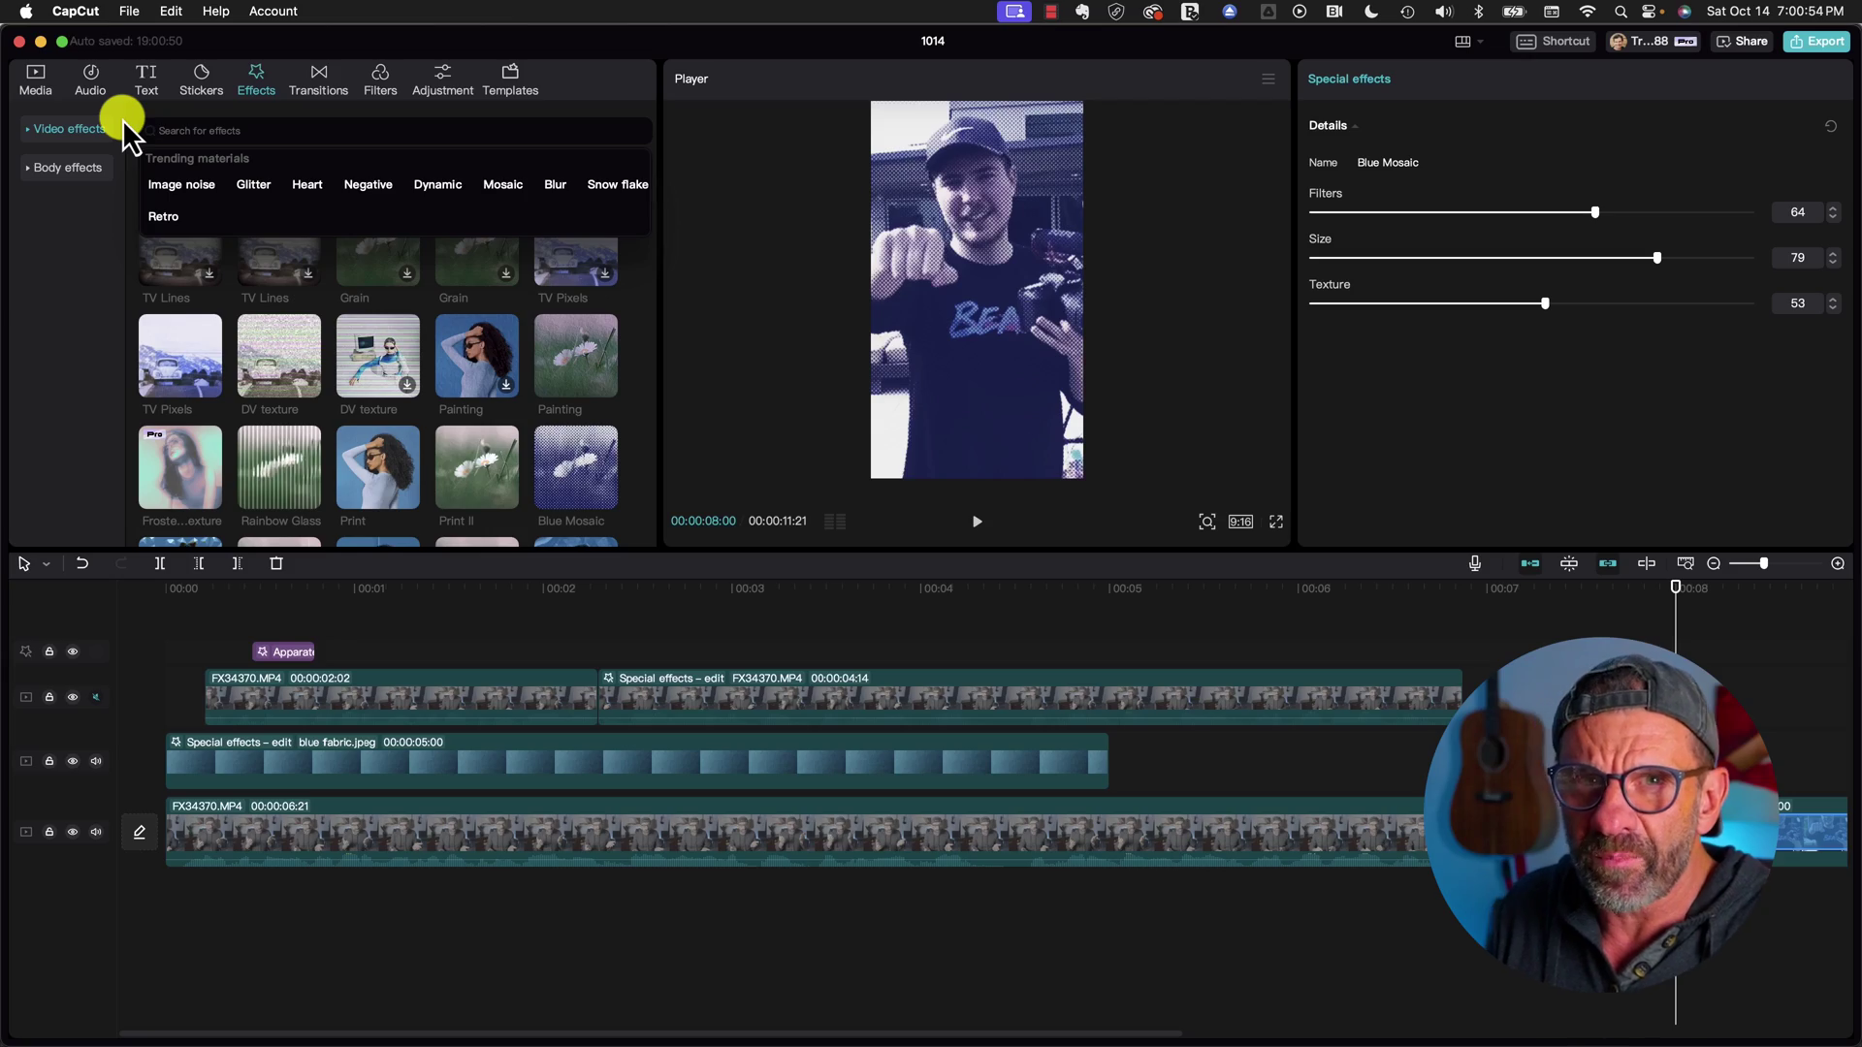
Search effects for 'rebound', drop Rebound Swing onto beast camera.png, and preview it.
{"action": "type", "text": "rebou"}
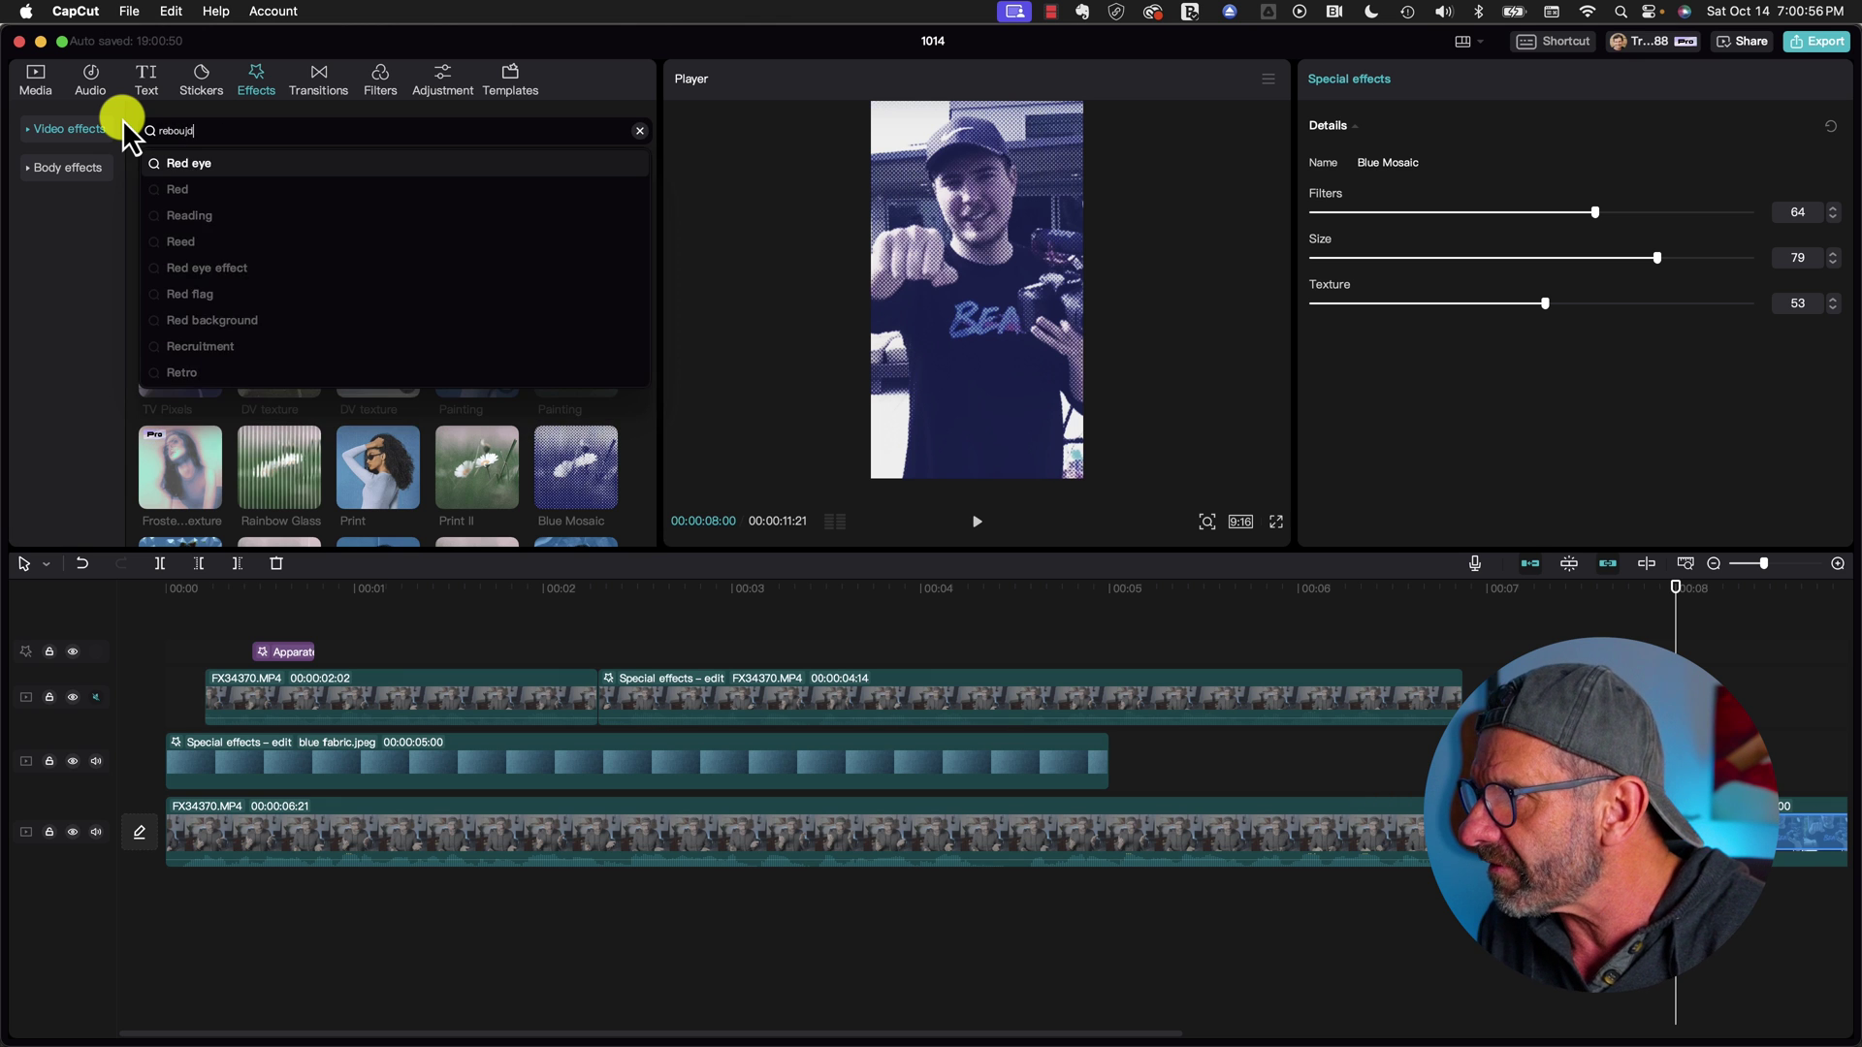
{"action": "type", "text": "nd"}
{"action": "key", "text": "Return"}
{"action": "left_click_drag", "start_coordinate": [180, 243], "coordinate": [1578, 816]}
{"action": "left_click", "coordinate": [1544, 595]}
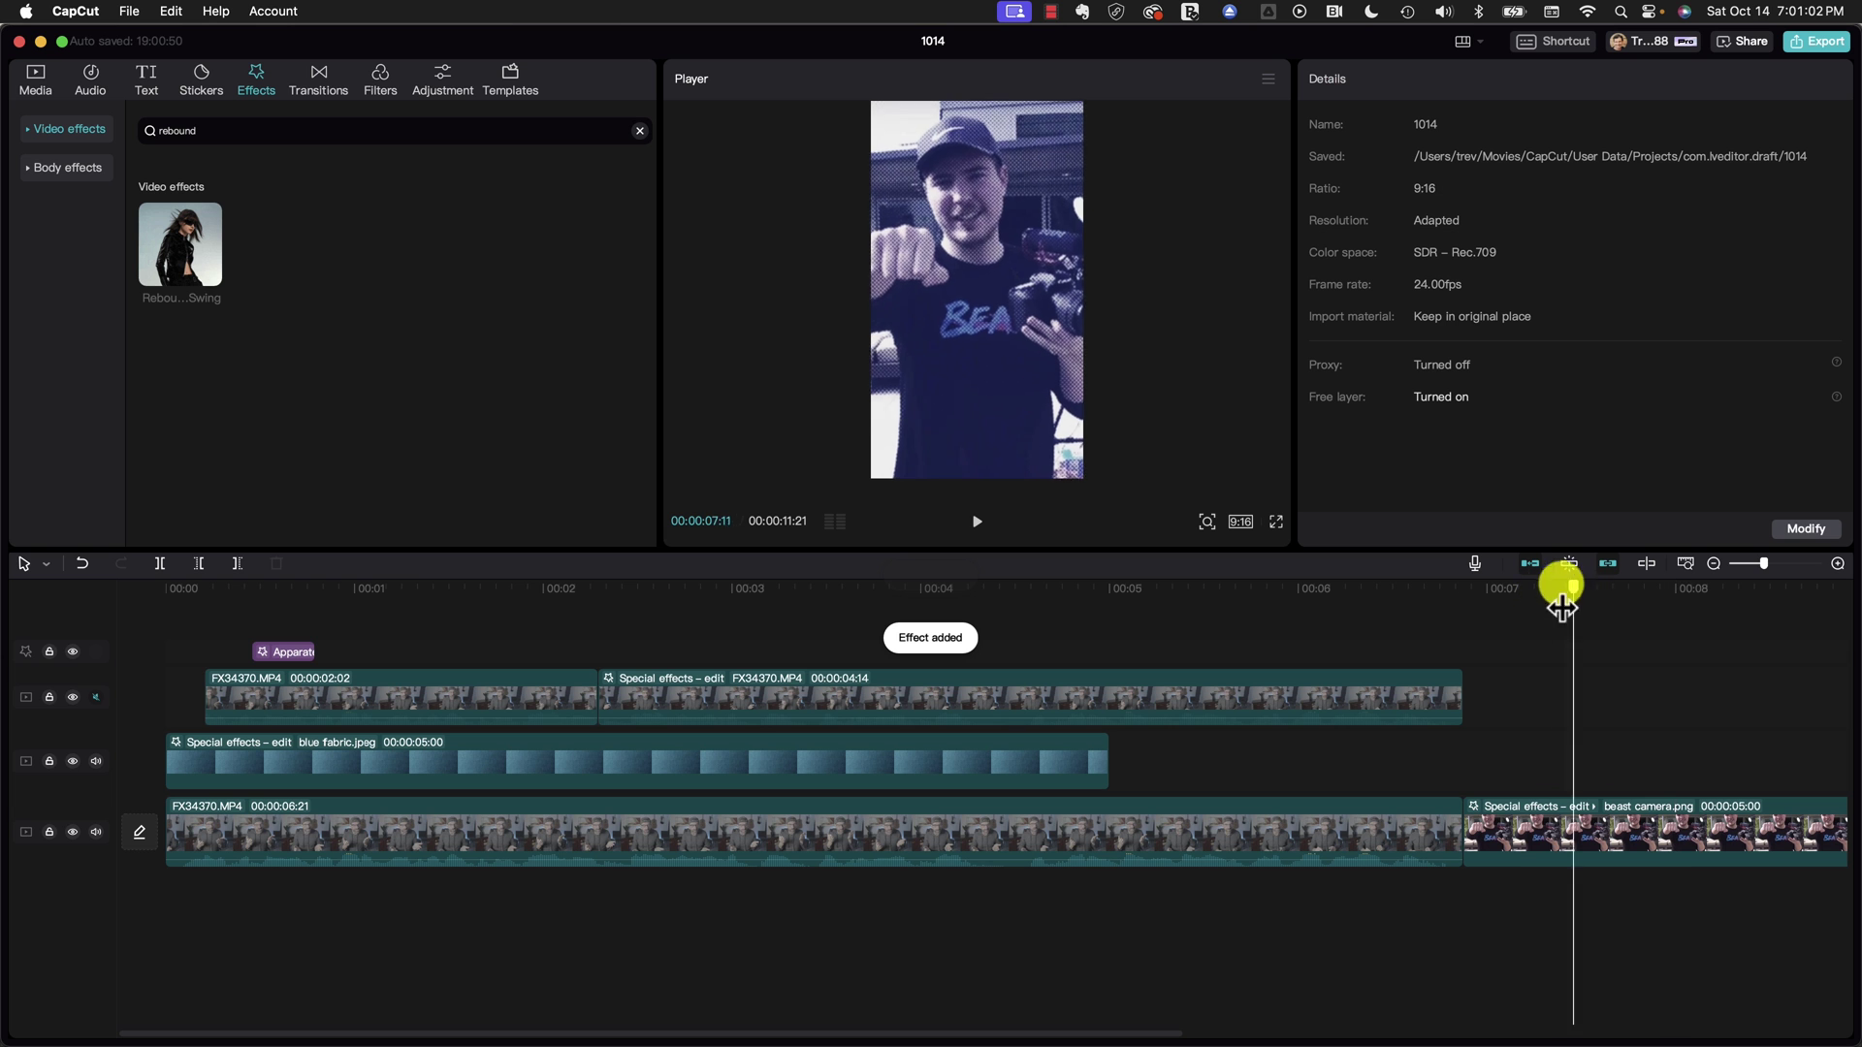
{"action": "left_click_drag", "start_coordinate": [1561, 606], "coordinate": [1487, 584]}
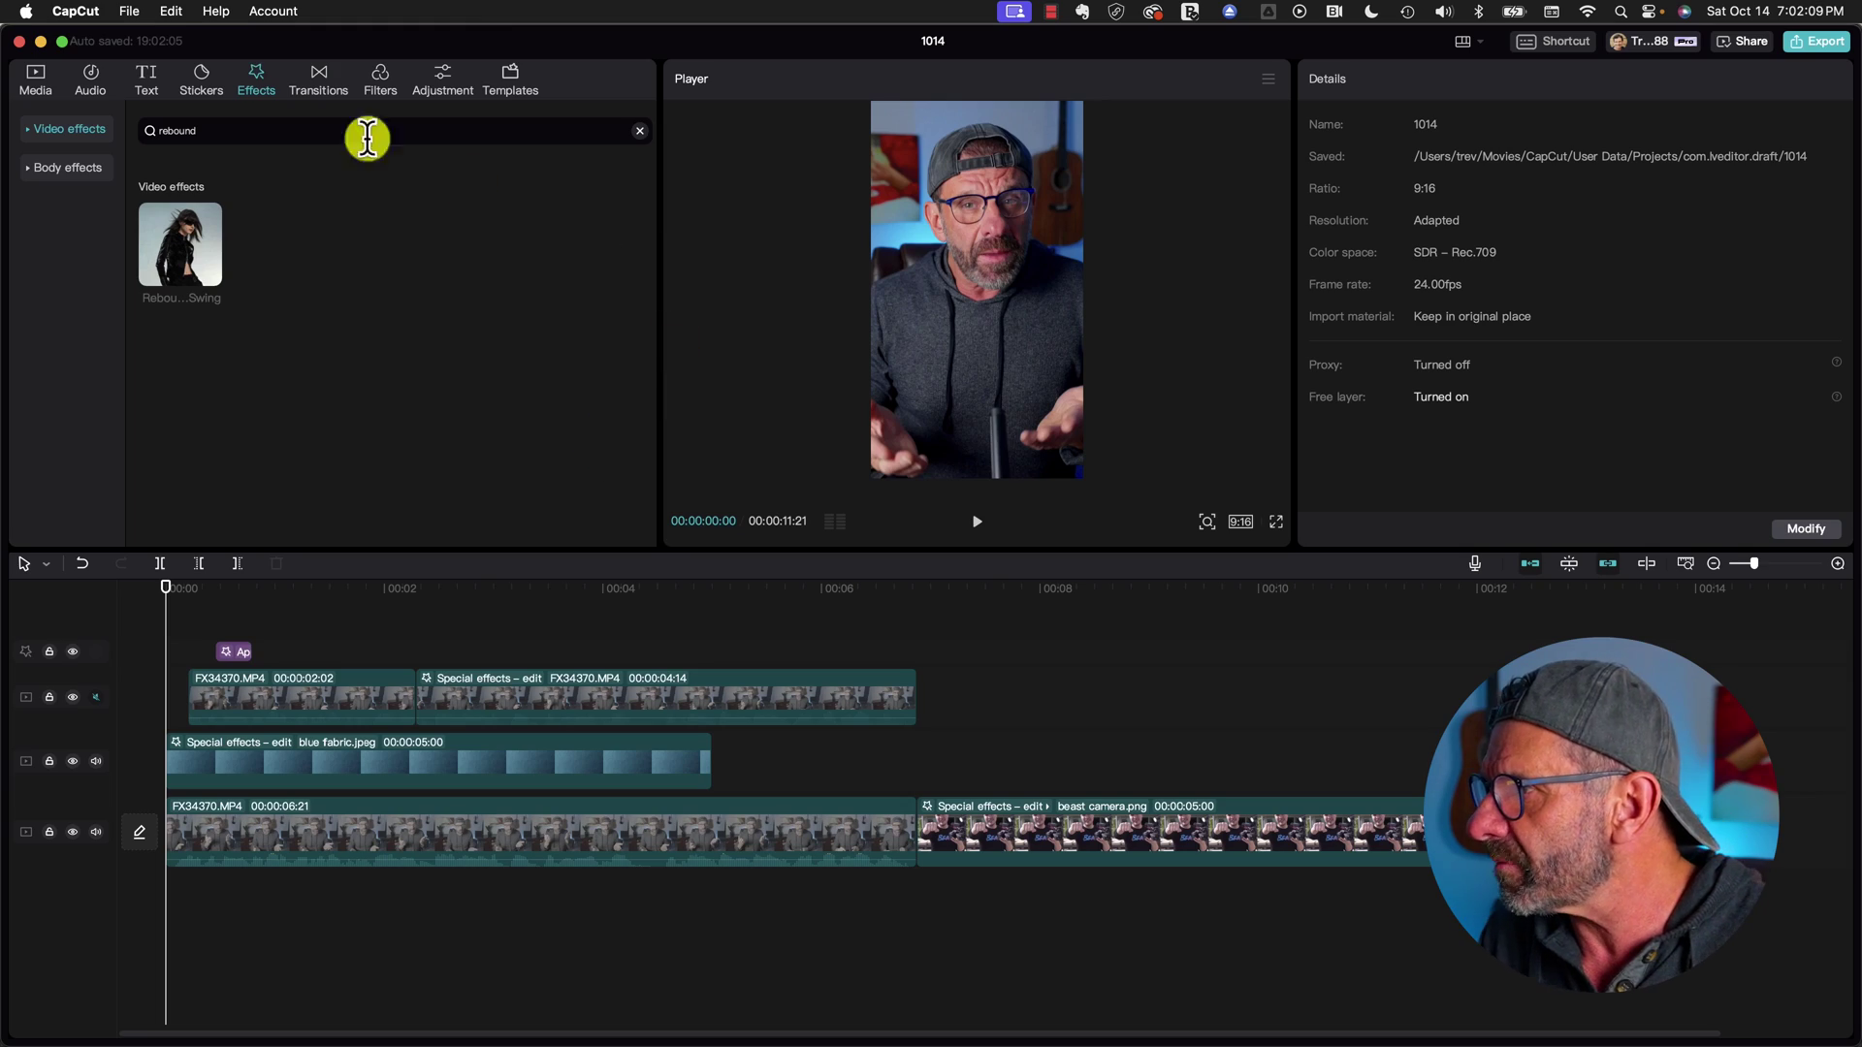
Add a default text title and set its font to iCiel Crocante.
{"action": "left_click", "coordinate": [144, 74]}
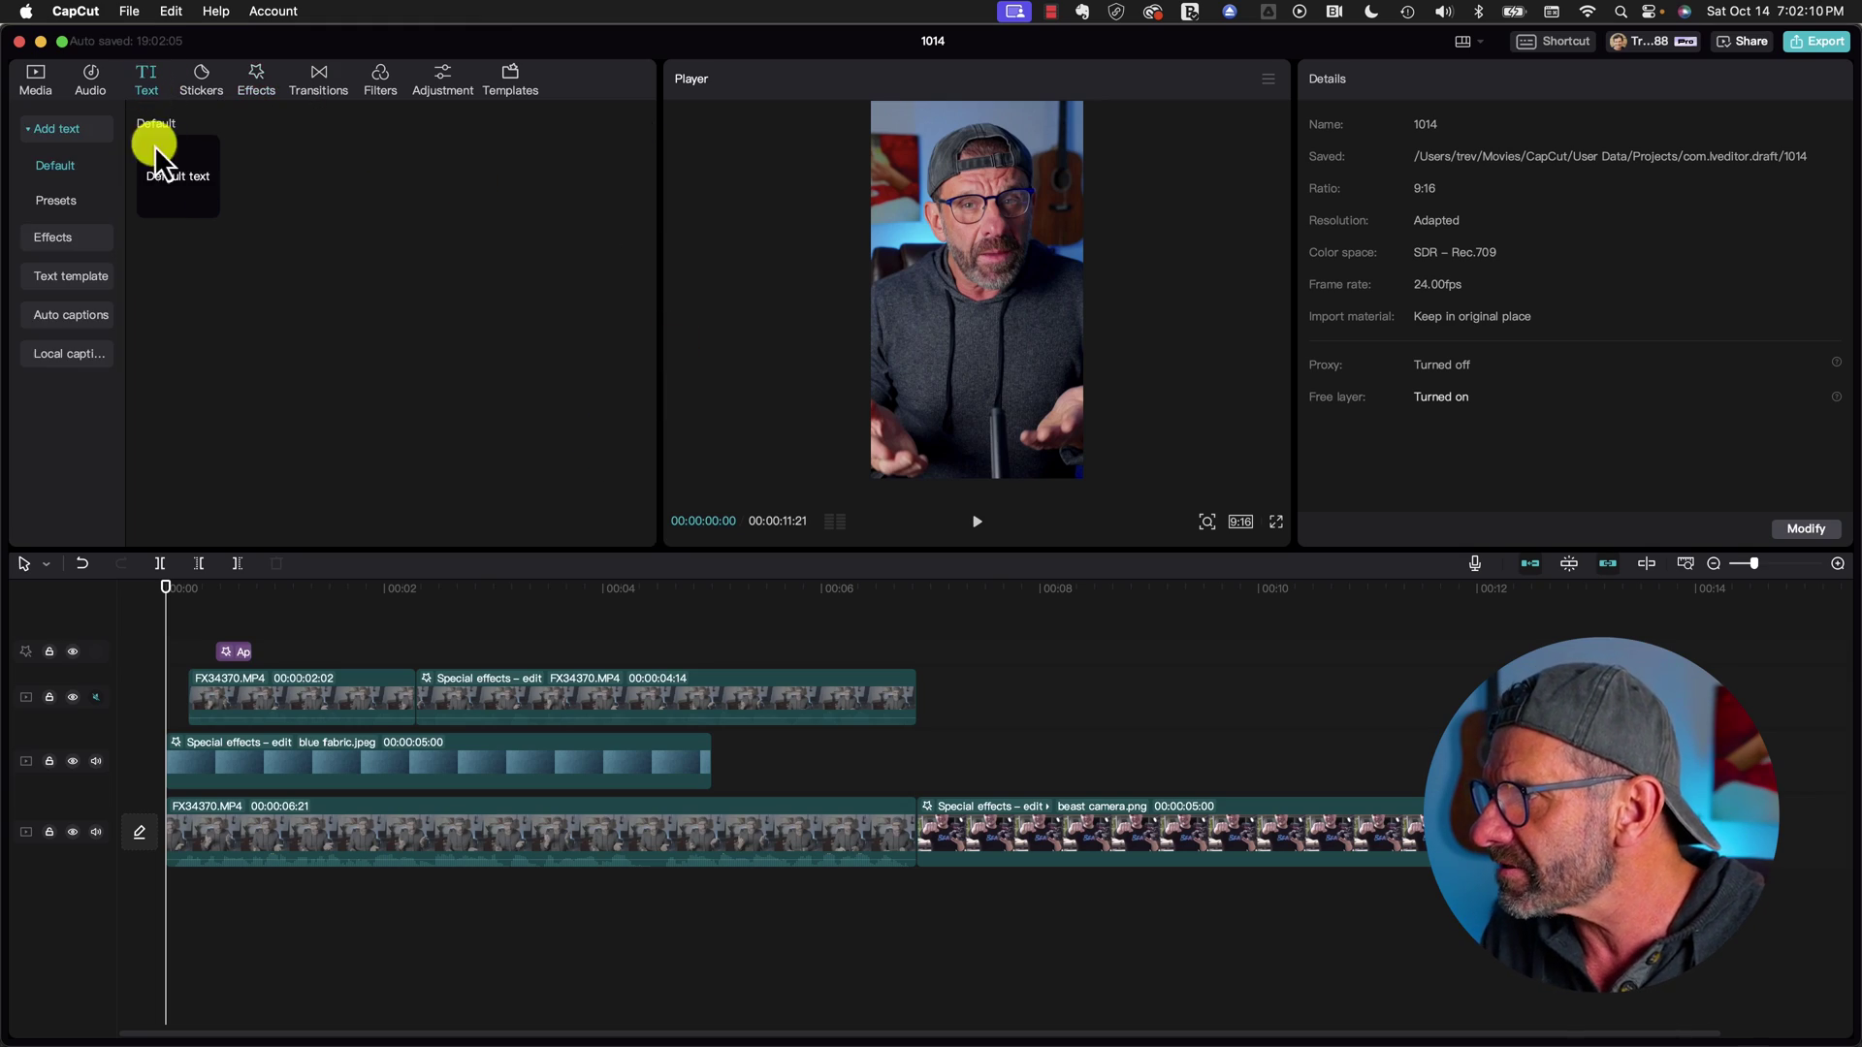
{"action": "left_click", "coordinate": [212, 206]}
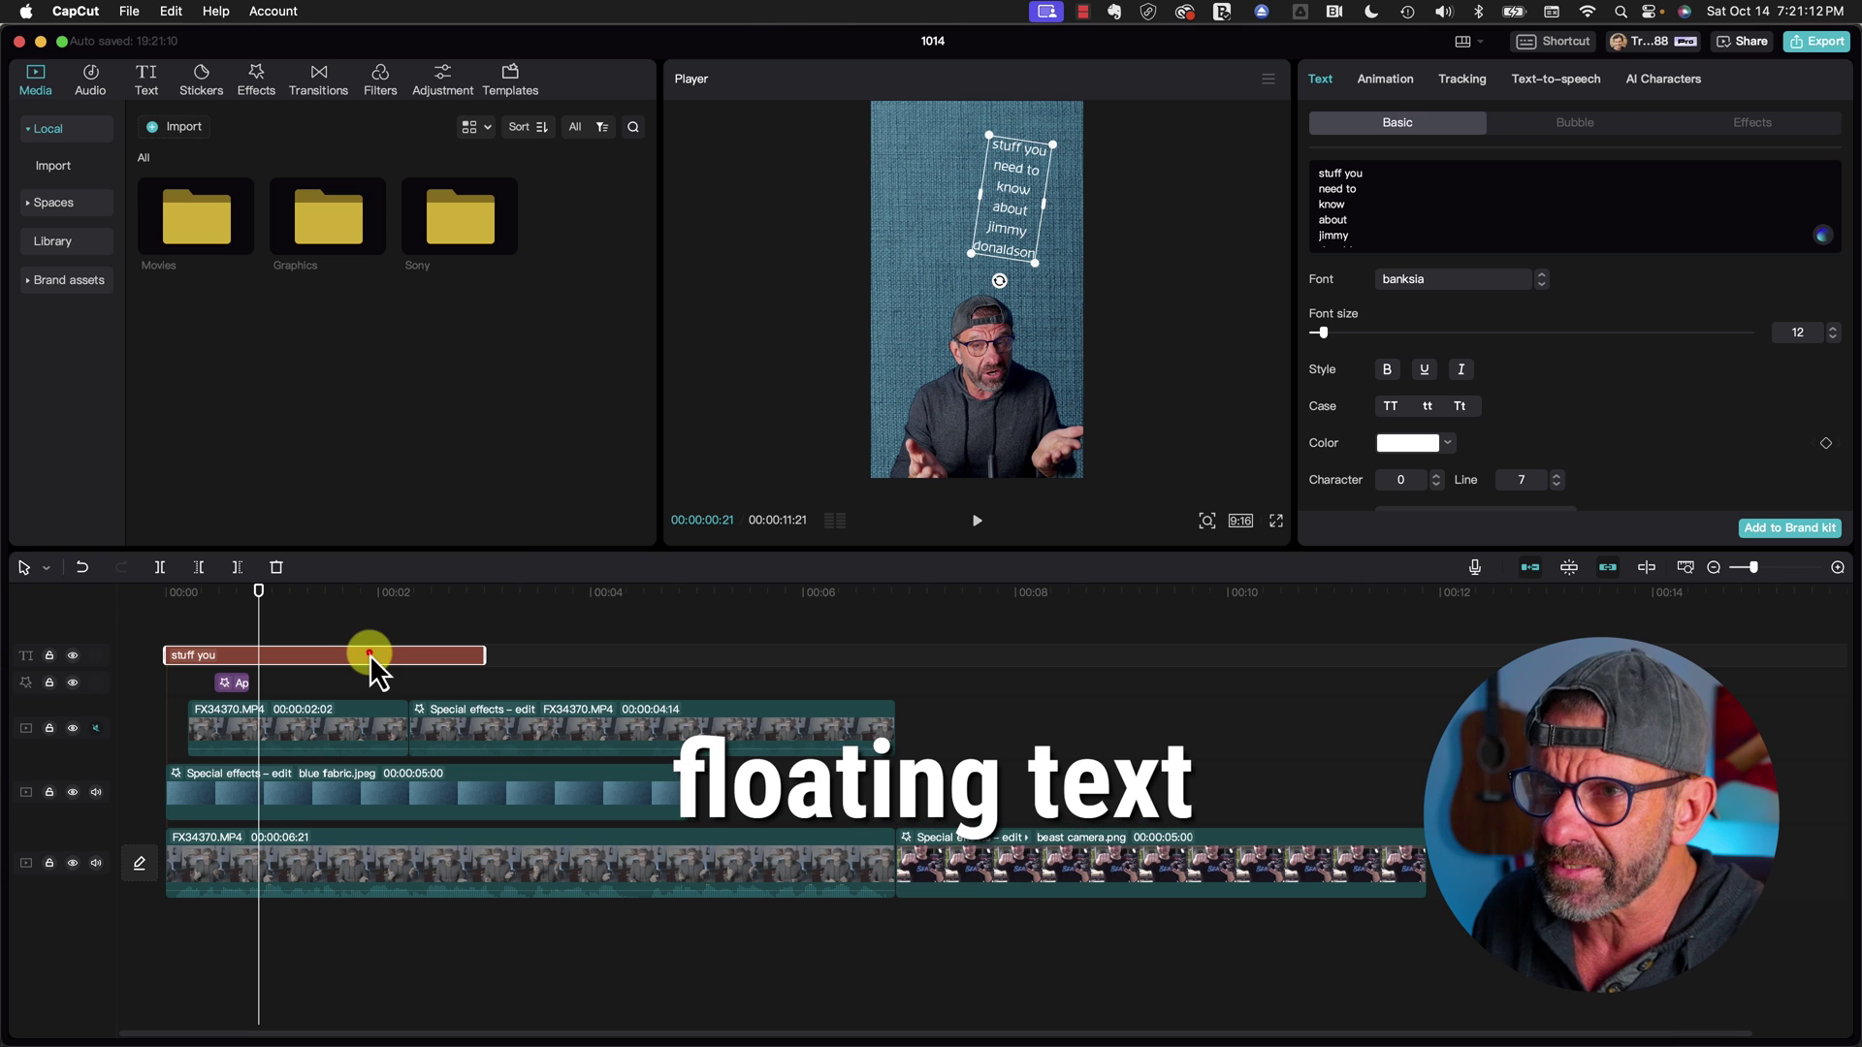
{"action": "left_click", "coordinate": [369, 653]}
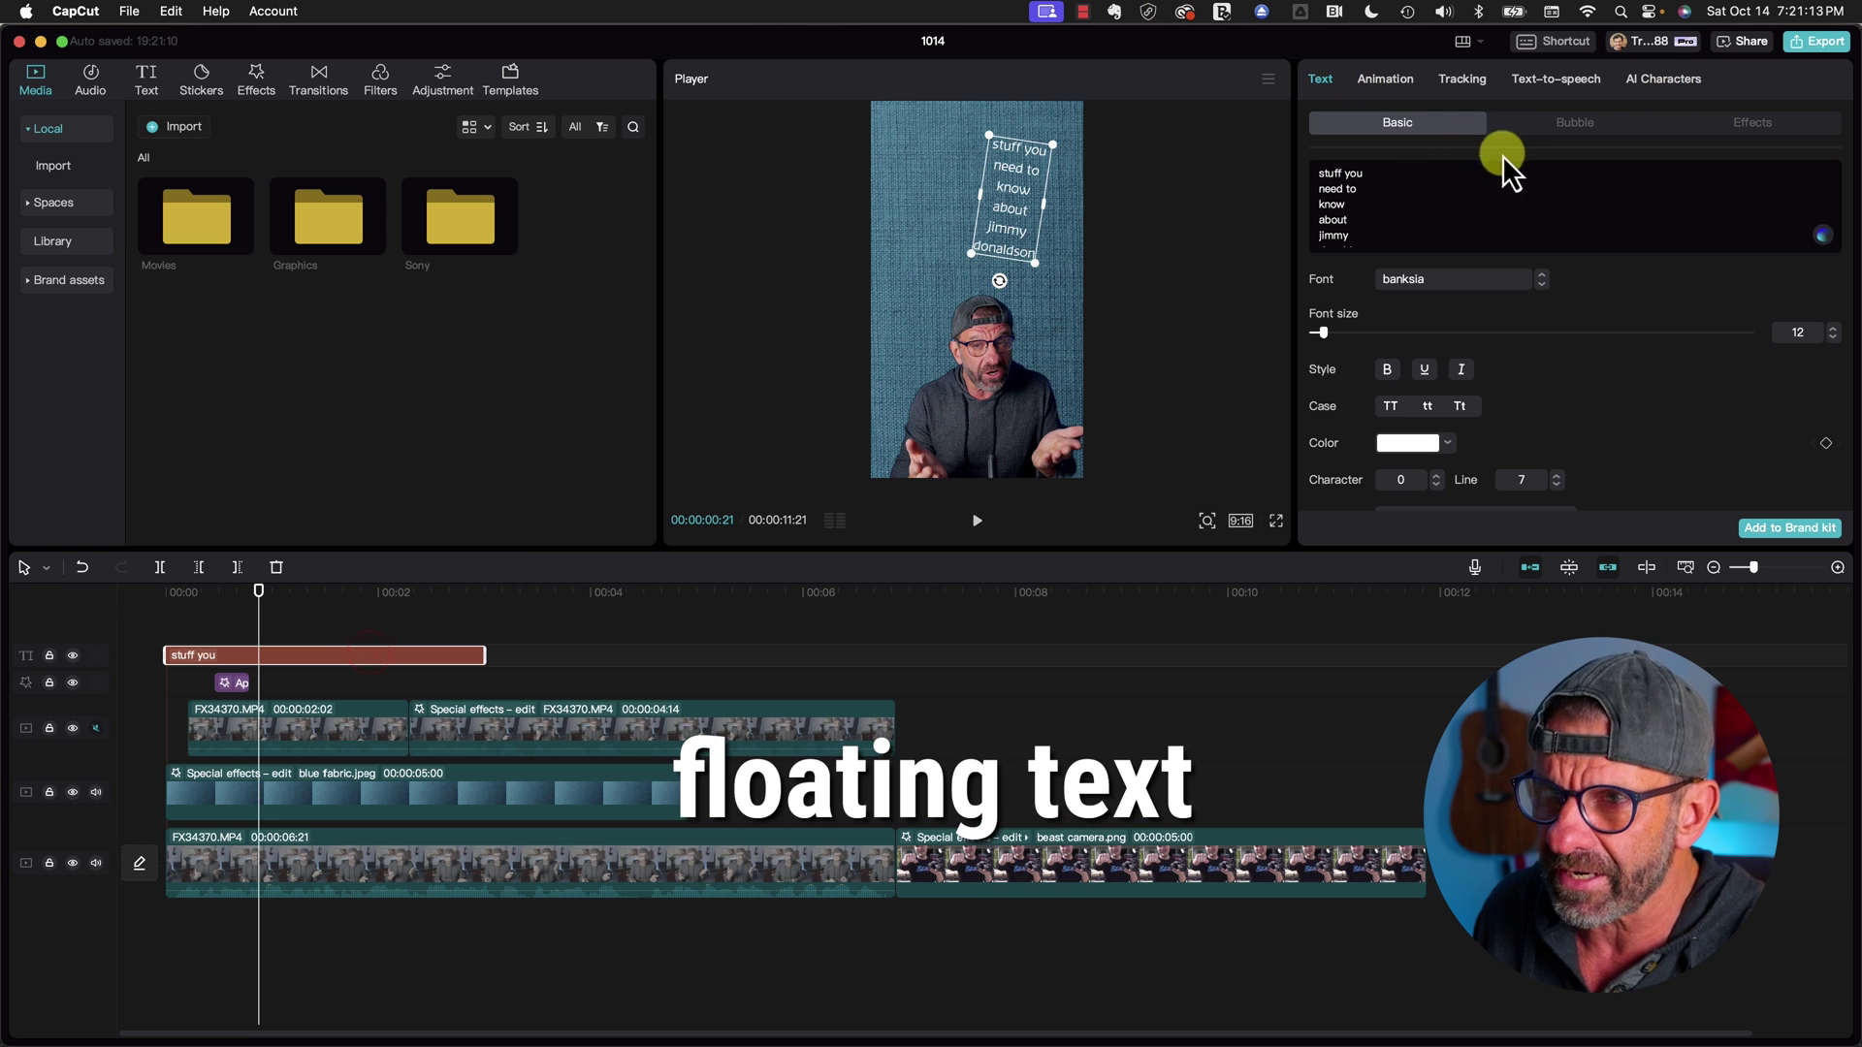
{"action": "left_click", "coordinate": [1457, 279]}
{"action": "scroll", "coordinate": [1537, 364], "scroll_direction": "up", "scroll_amount": 1}
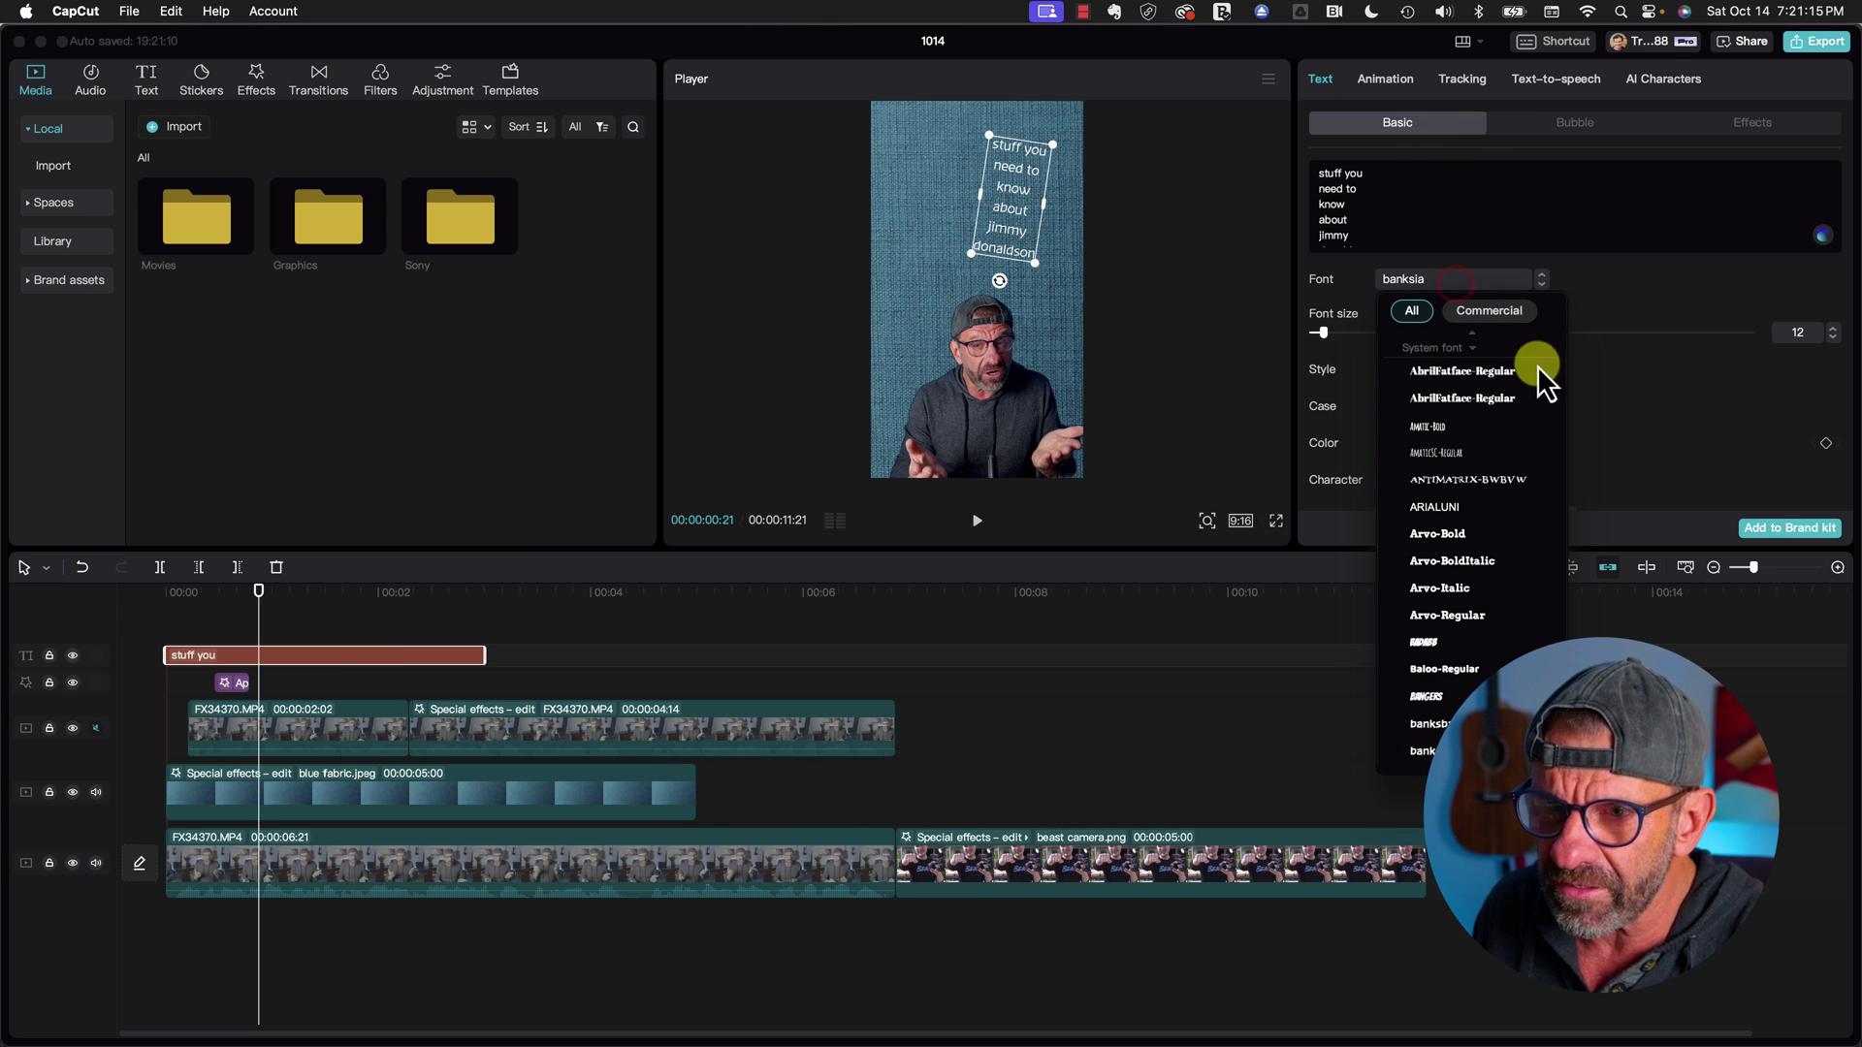
{"action": "scroll", "coordinate": [1563, 335], "scroll_direction": "up", "scroll_amount": 3}
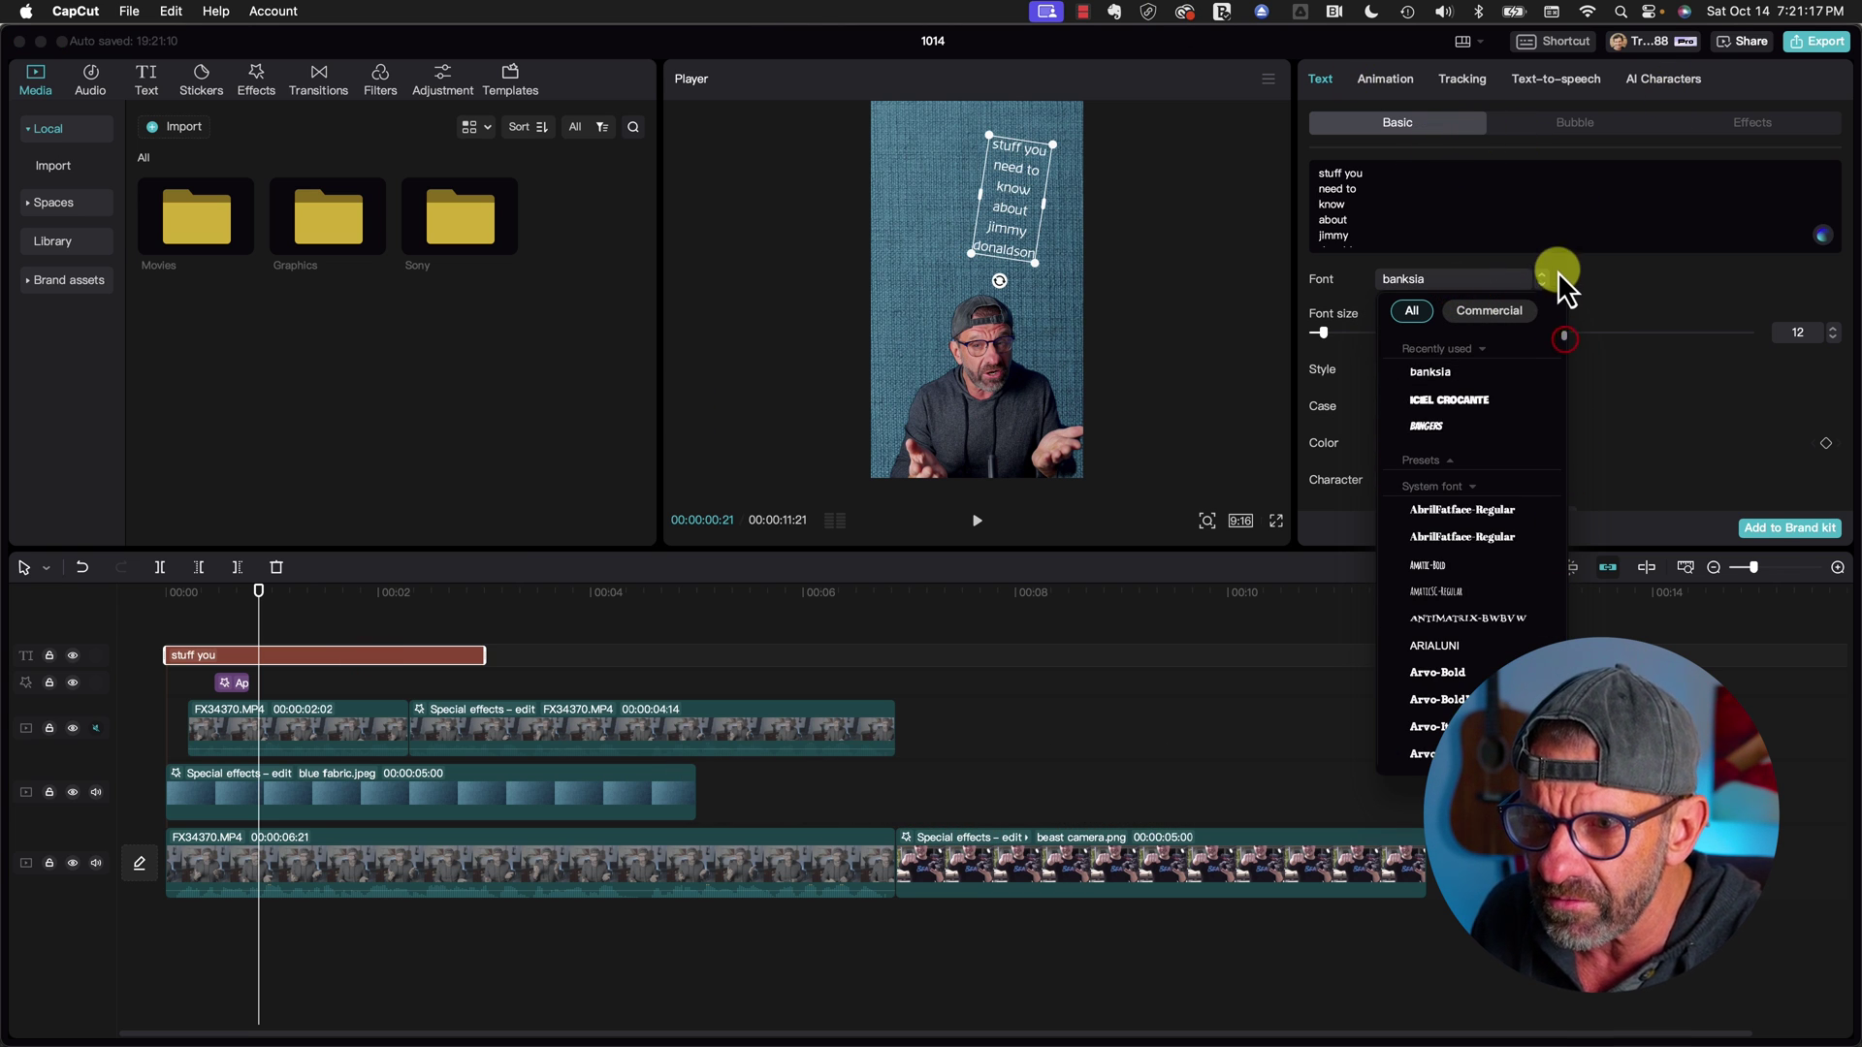
{"action": "left_click", "coordinate": [1482, 398]}
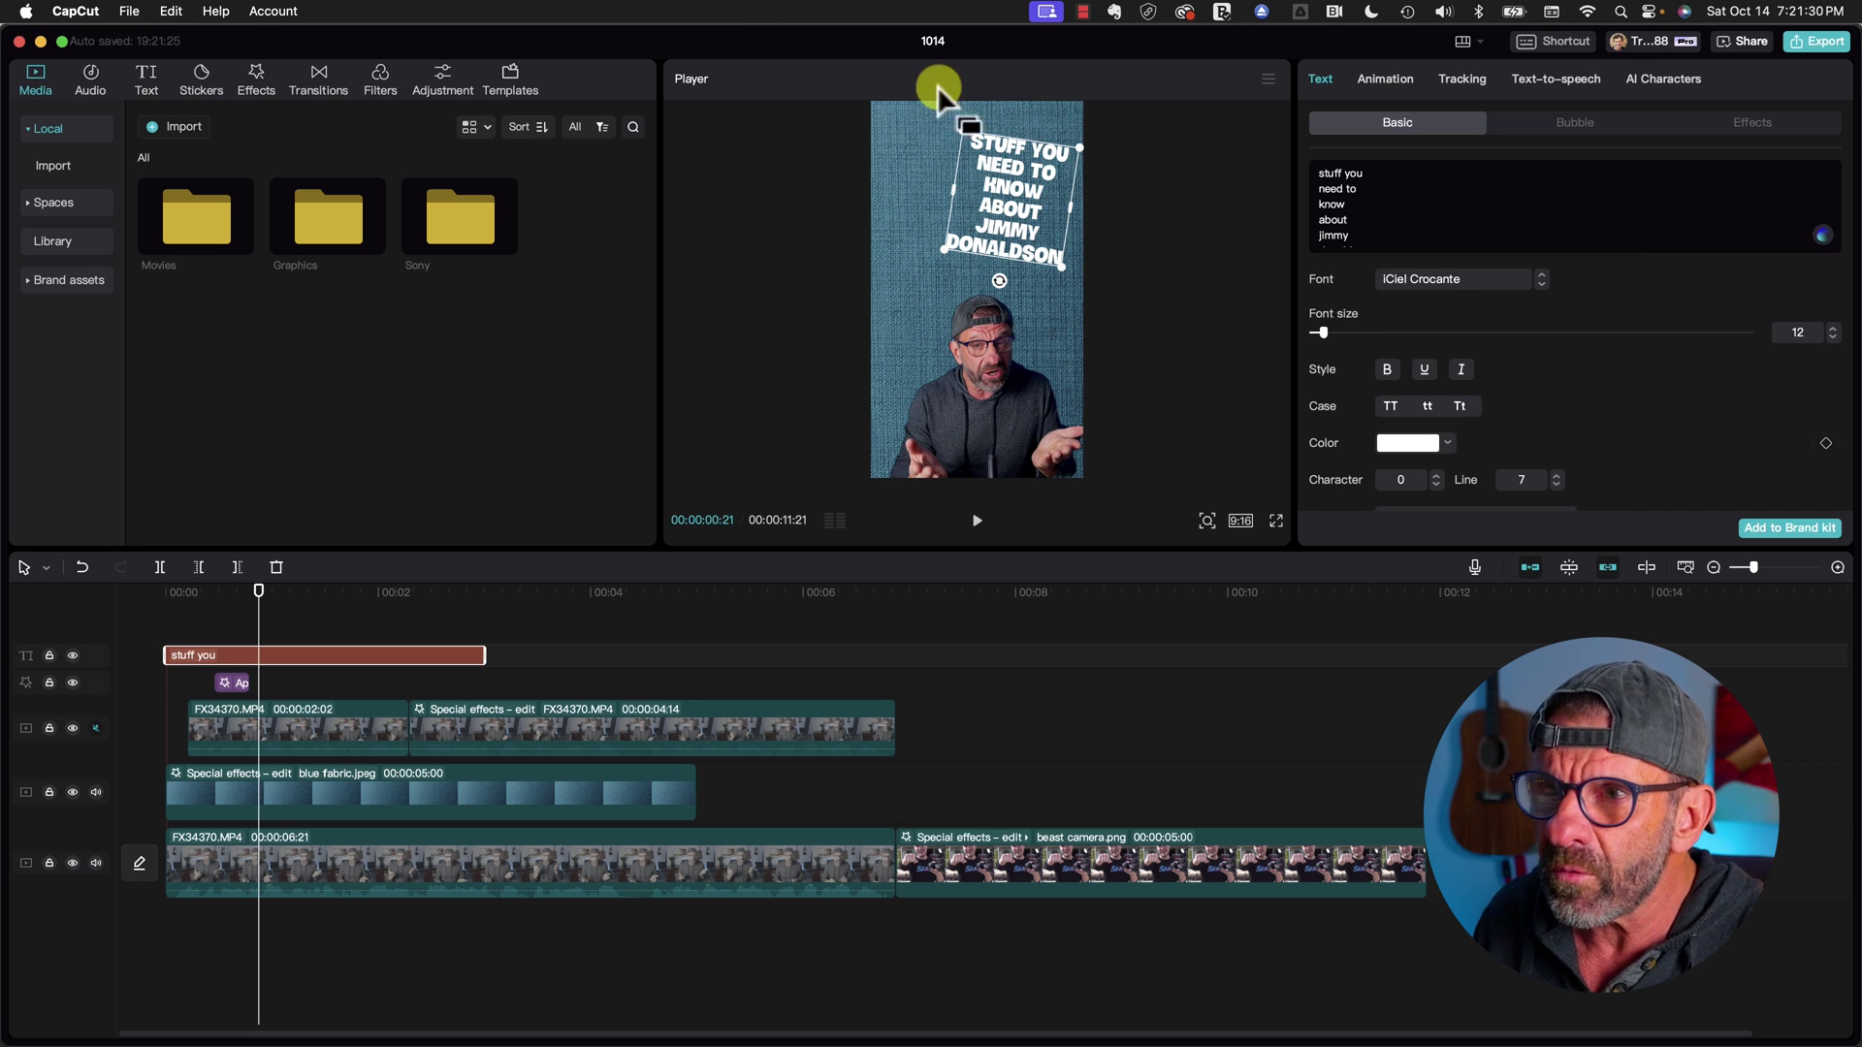
Give the title a Float loop animation, lengthen its clip to about 3.3 seconds, and preview.
{"action": "left_click", "coordinate": [1387, 78]}
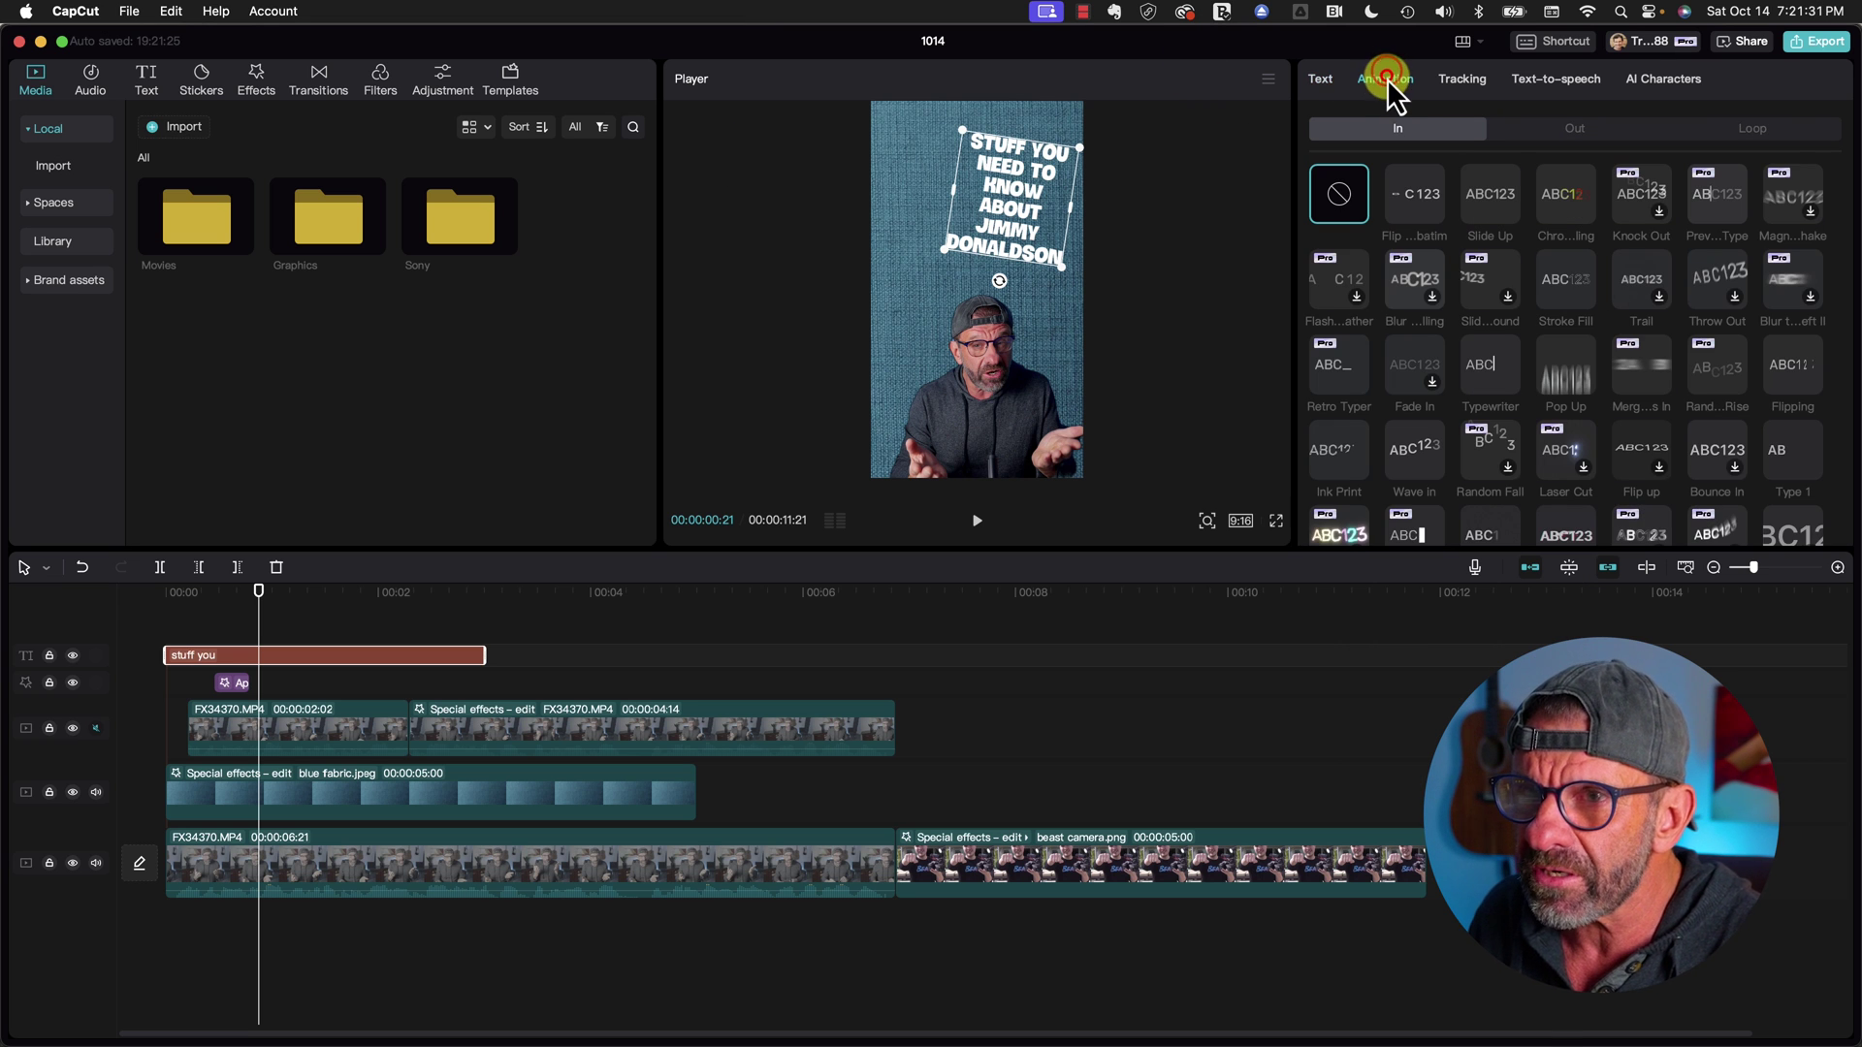
{"action": "left_click", "coordinate": [1812, 126]}
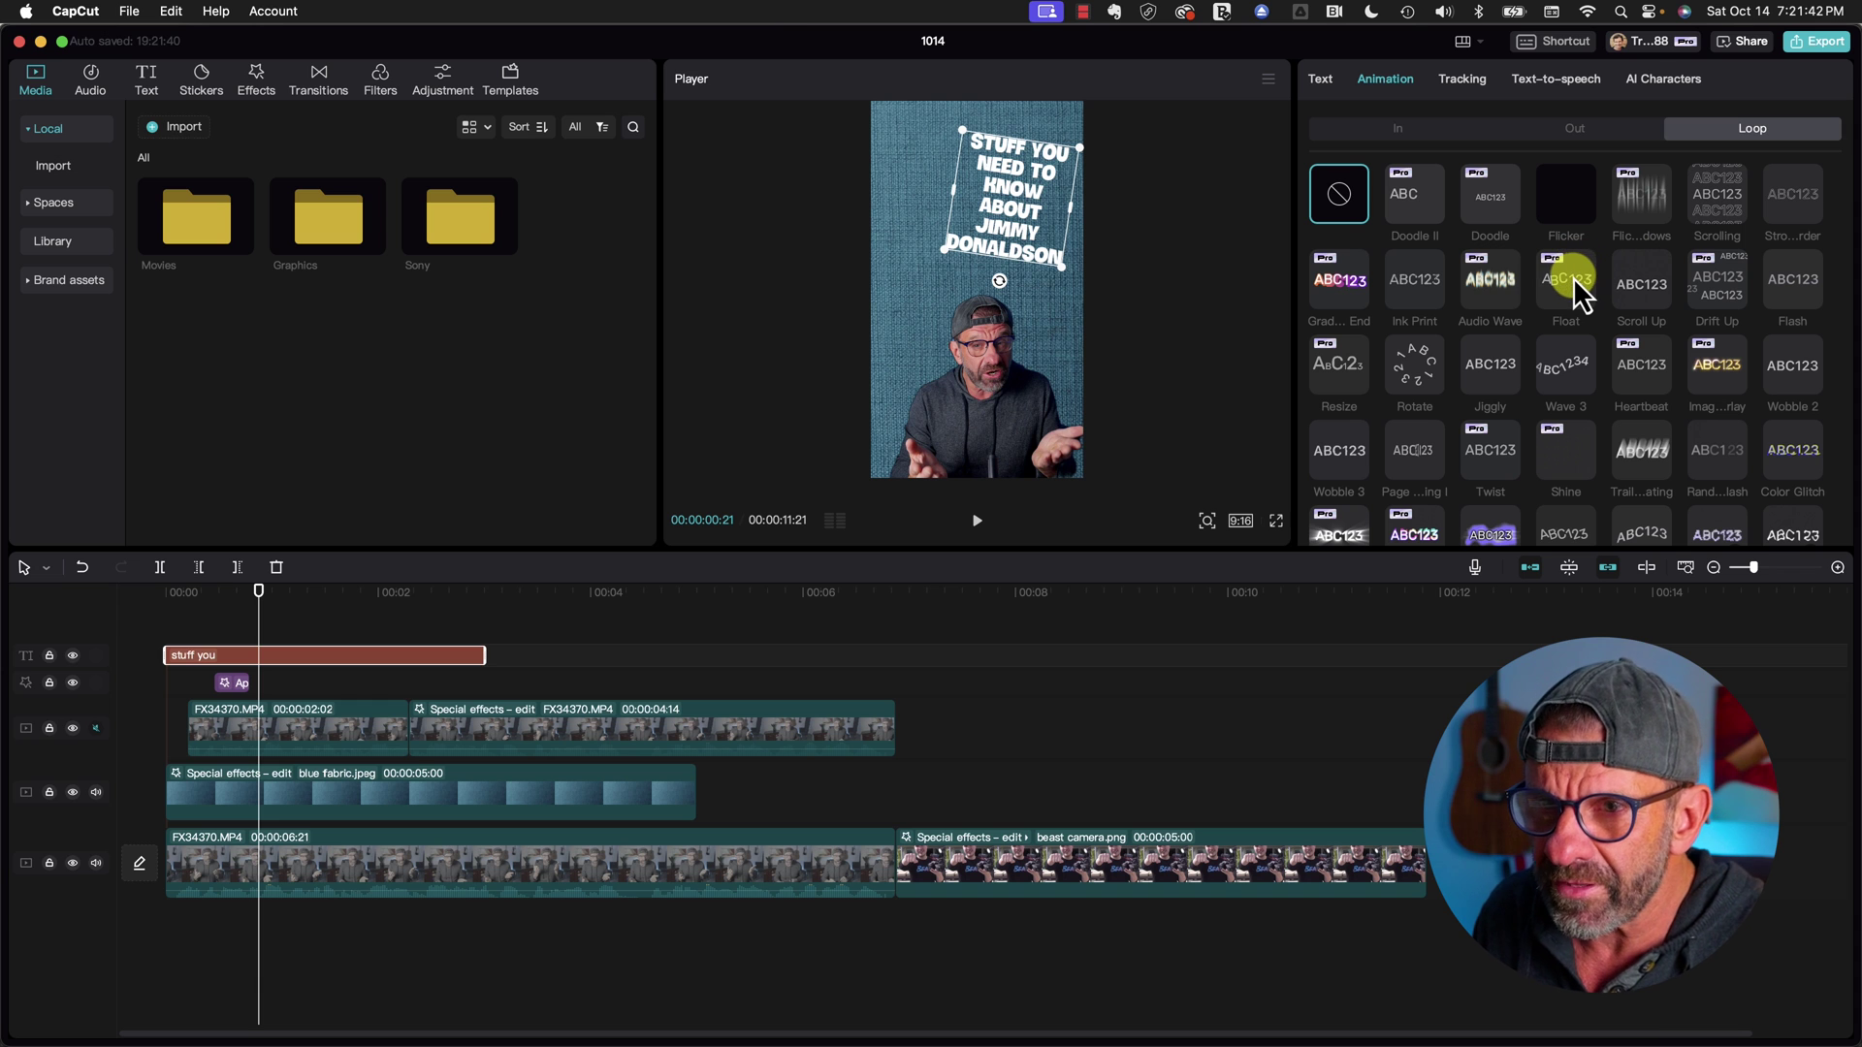
{"action": "left_click", "coordinate": [1574, 277]}
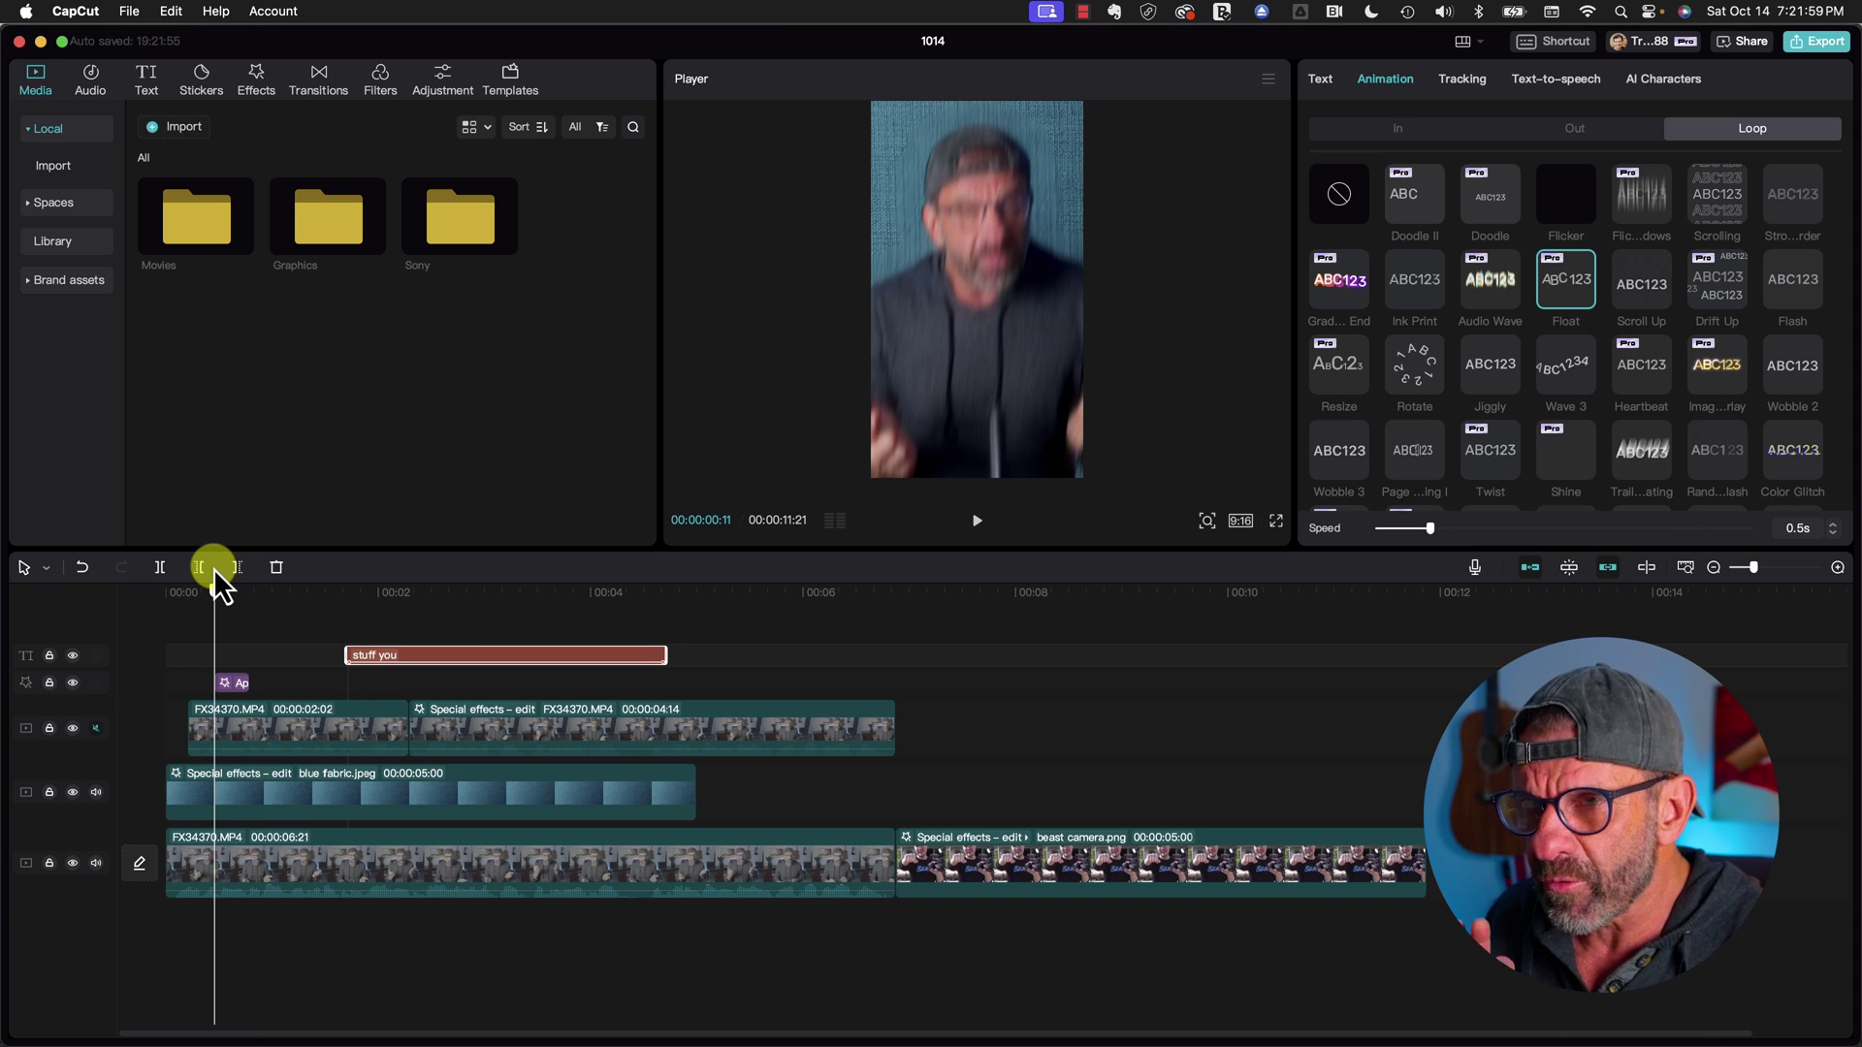
{"action": "left_click_drag", "start_coordinate": [213, 568], "coordinate": [229, 564]}
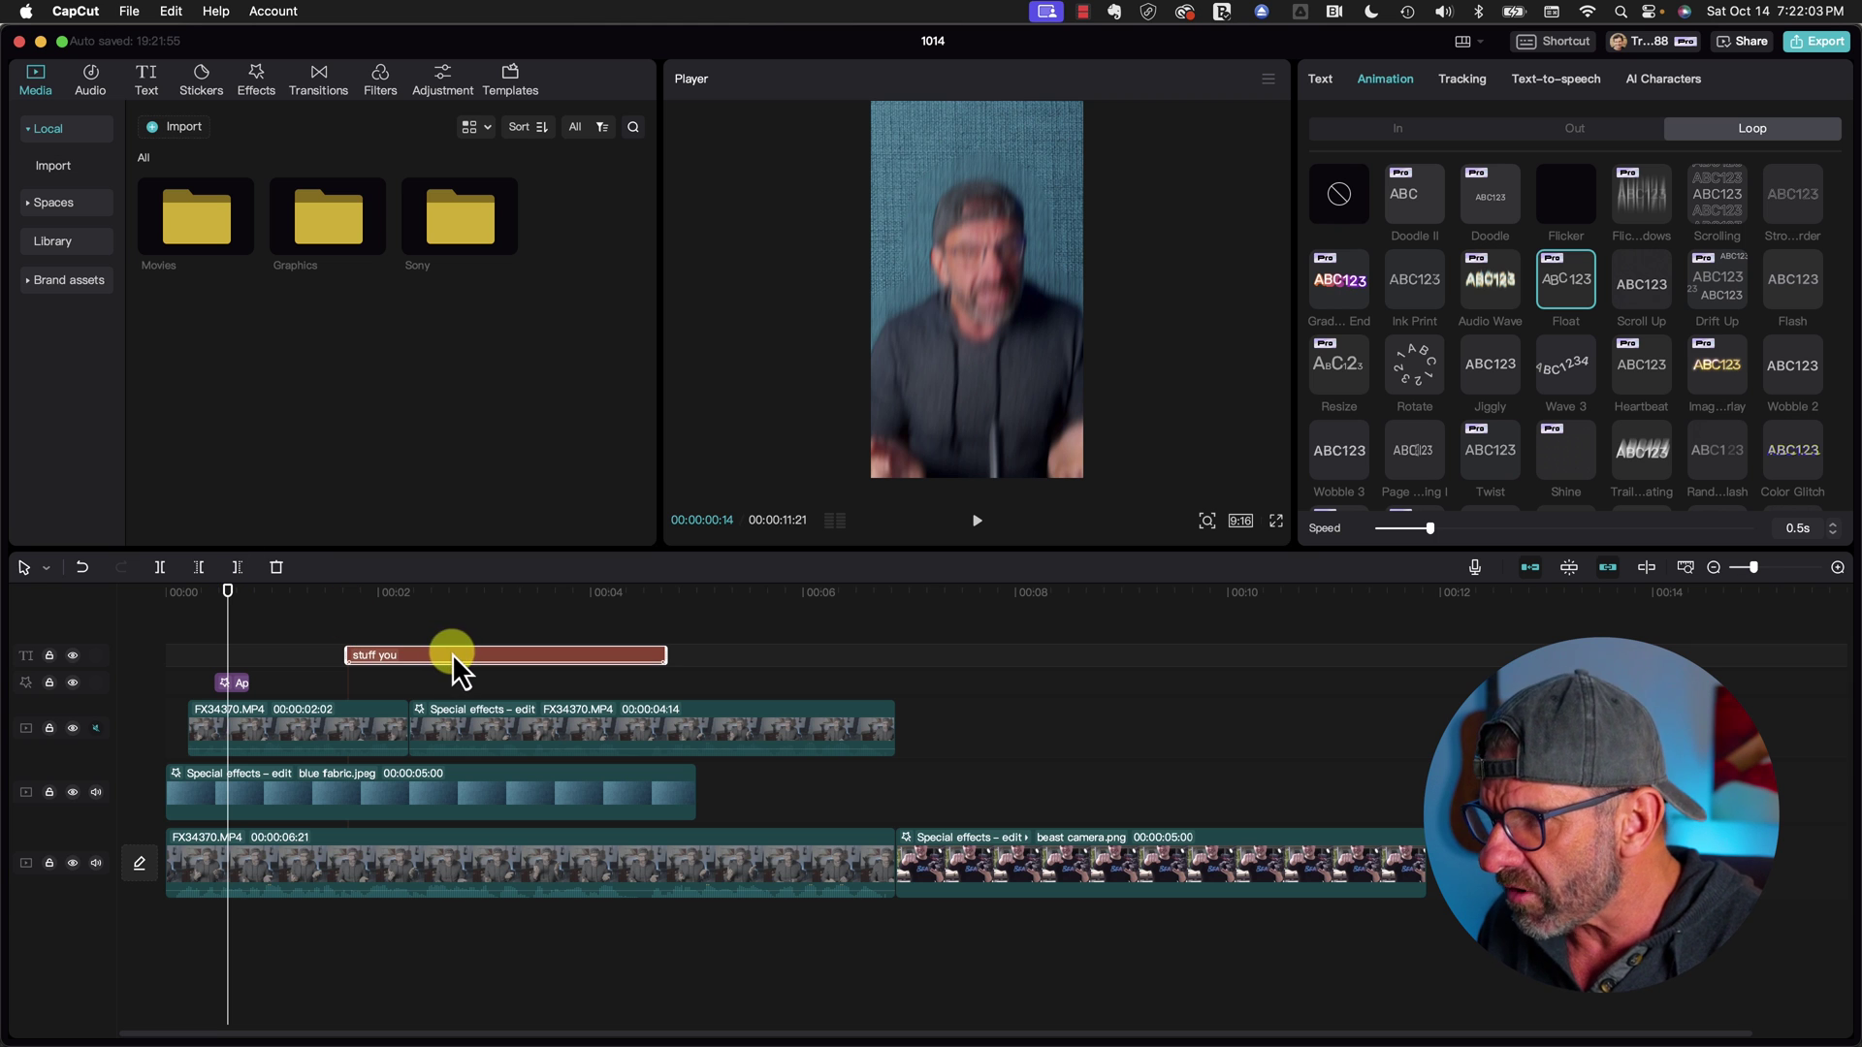
{"action": "left_click_drag", "start_coordinate": [452, 654], "coordinate": [333, 759]}
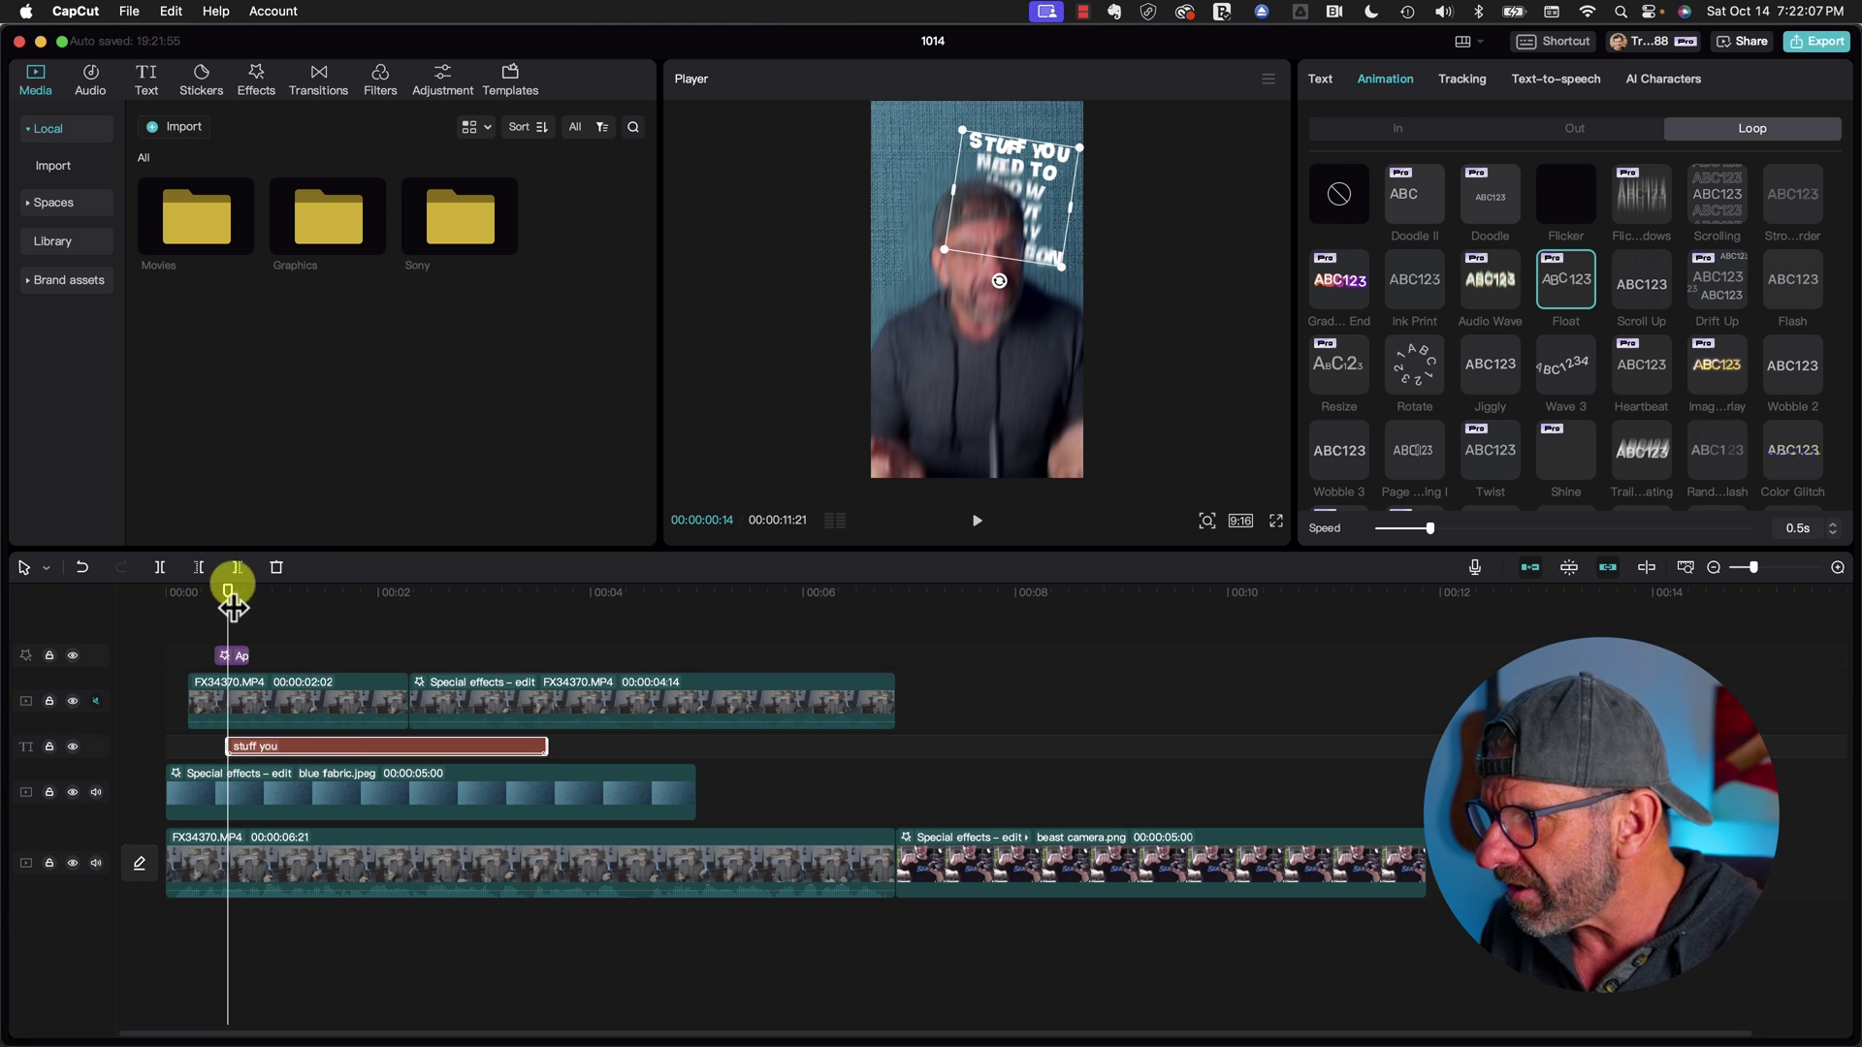
{"action": "left_click_drag", "start_coordinate": [233, 605], "coordinate": [165, 581]}
{"action": "key", "text": "space"}
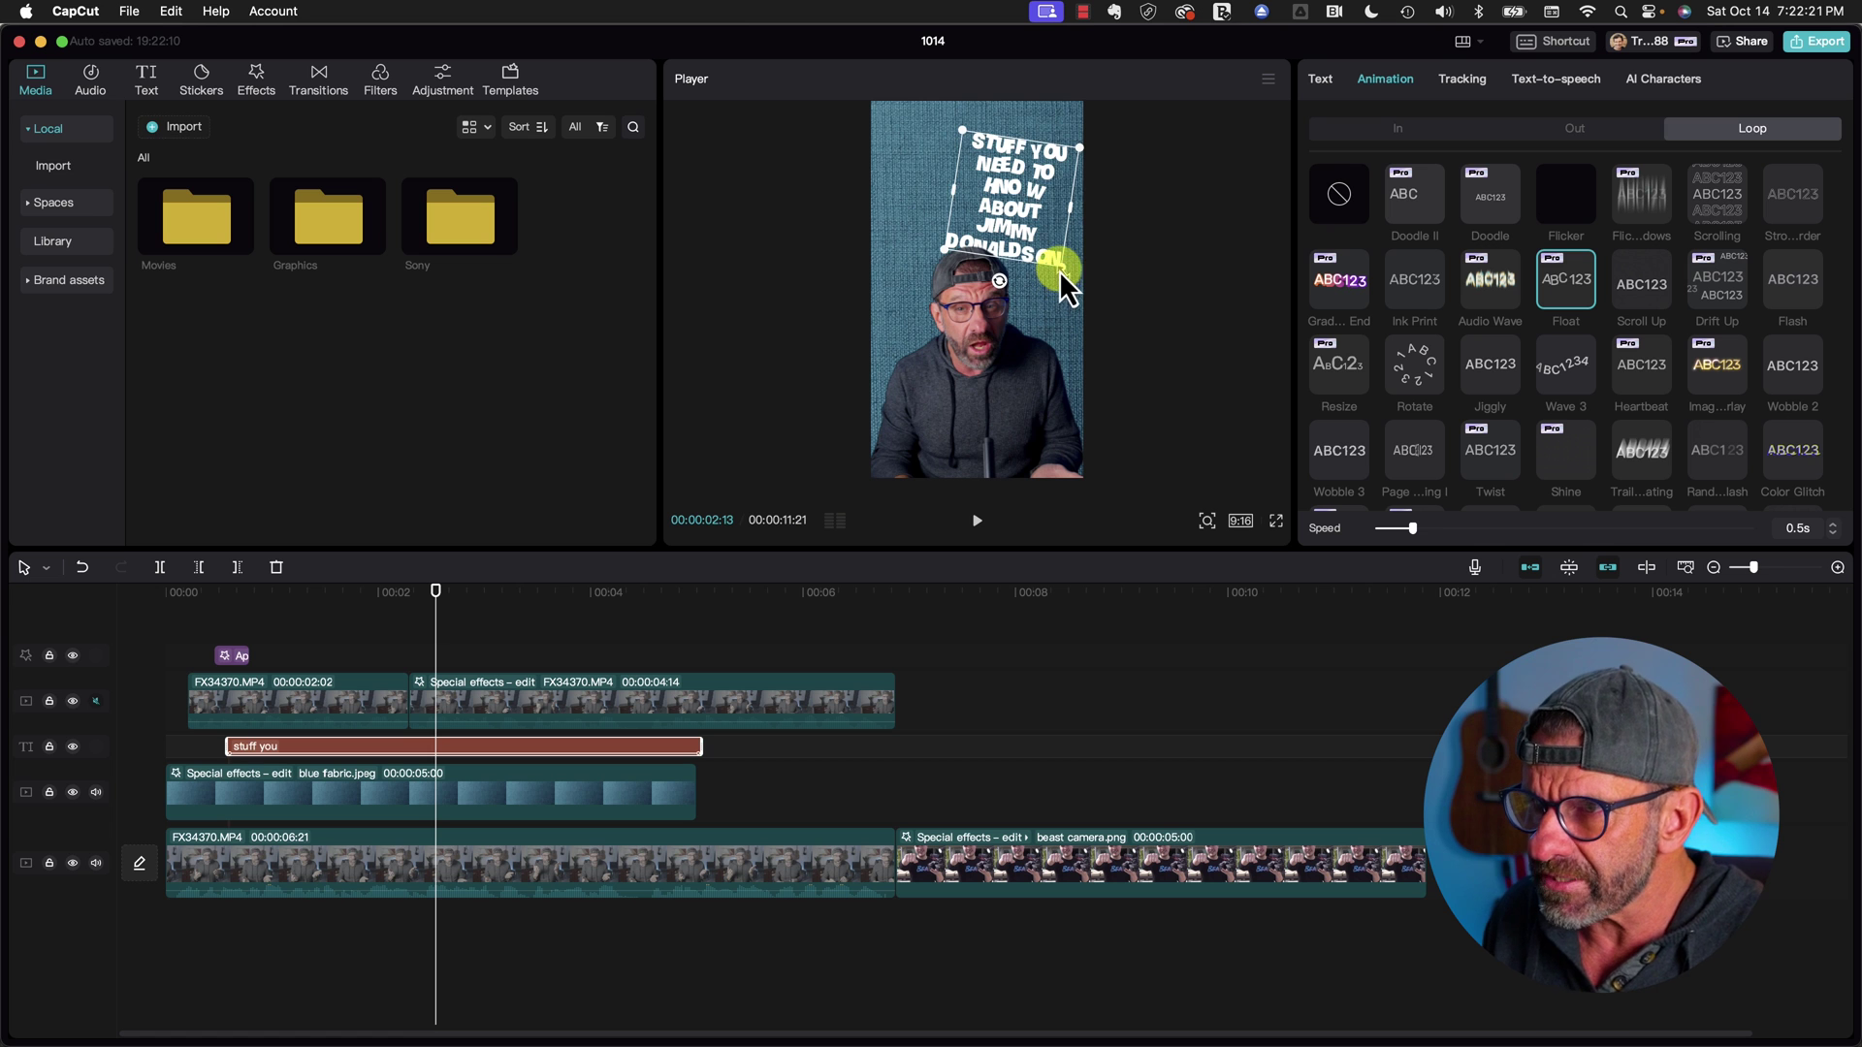
{"action": "key", "text": "space"}
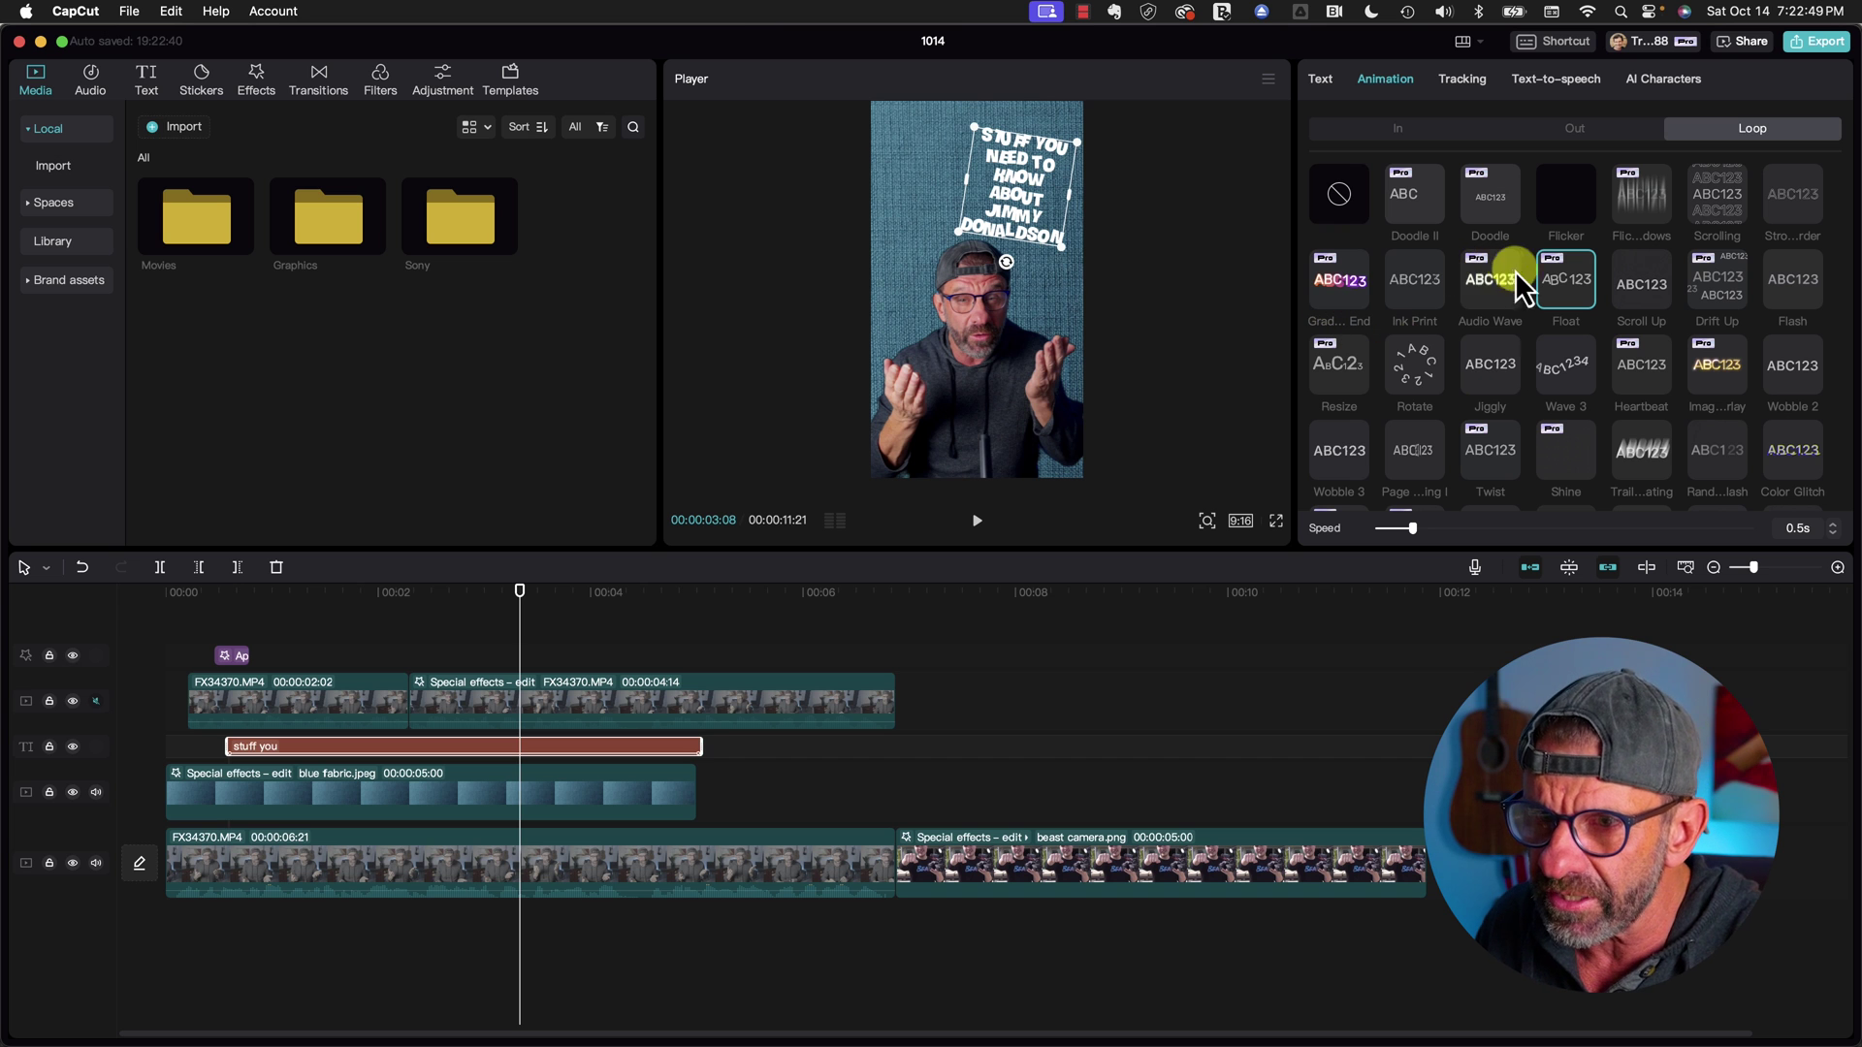
Switch the title's loop animation to Jiggly with a loop speed of 0.1s.
{"action": "left_click", "coordinate": [1493, 369]}
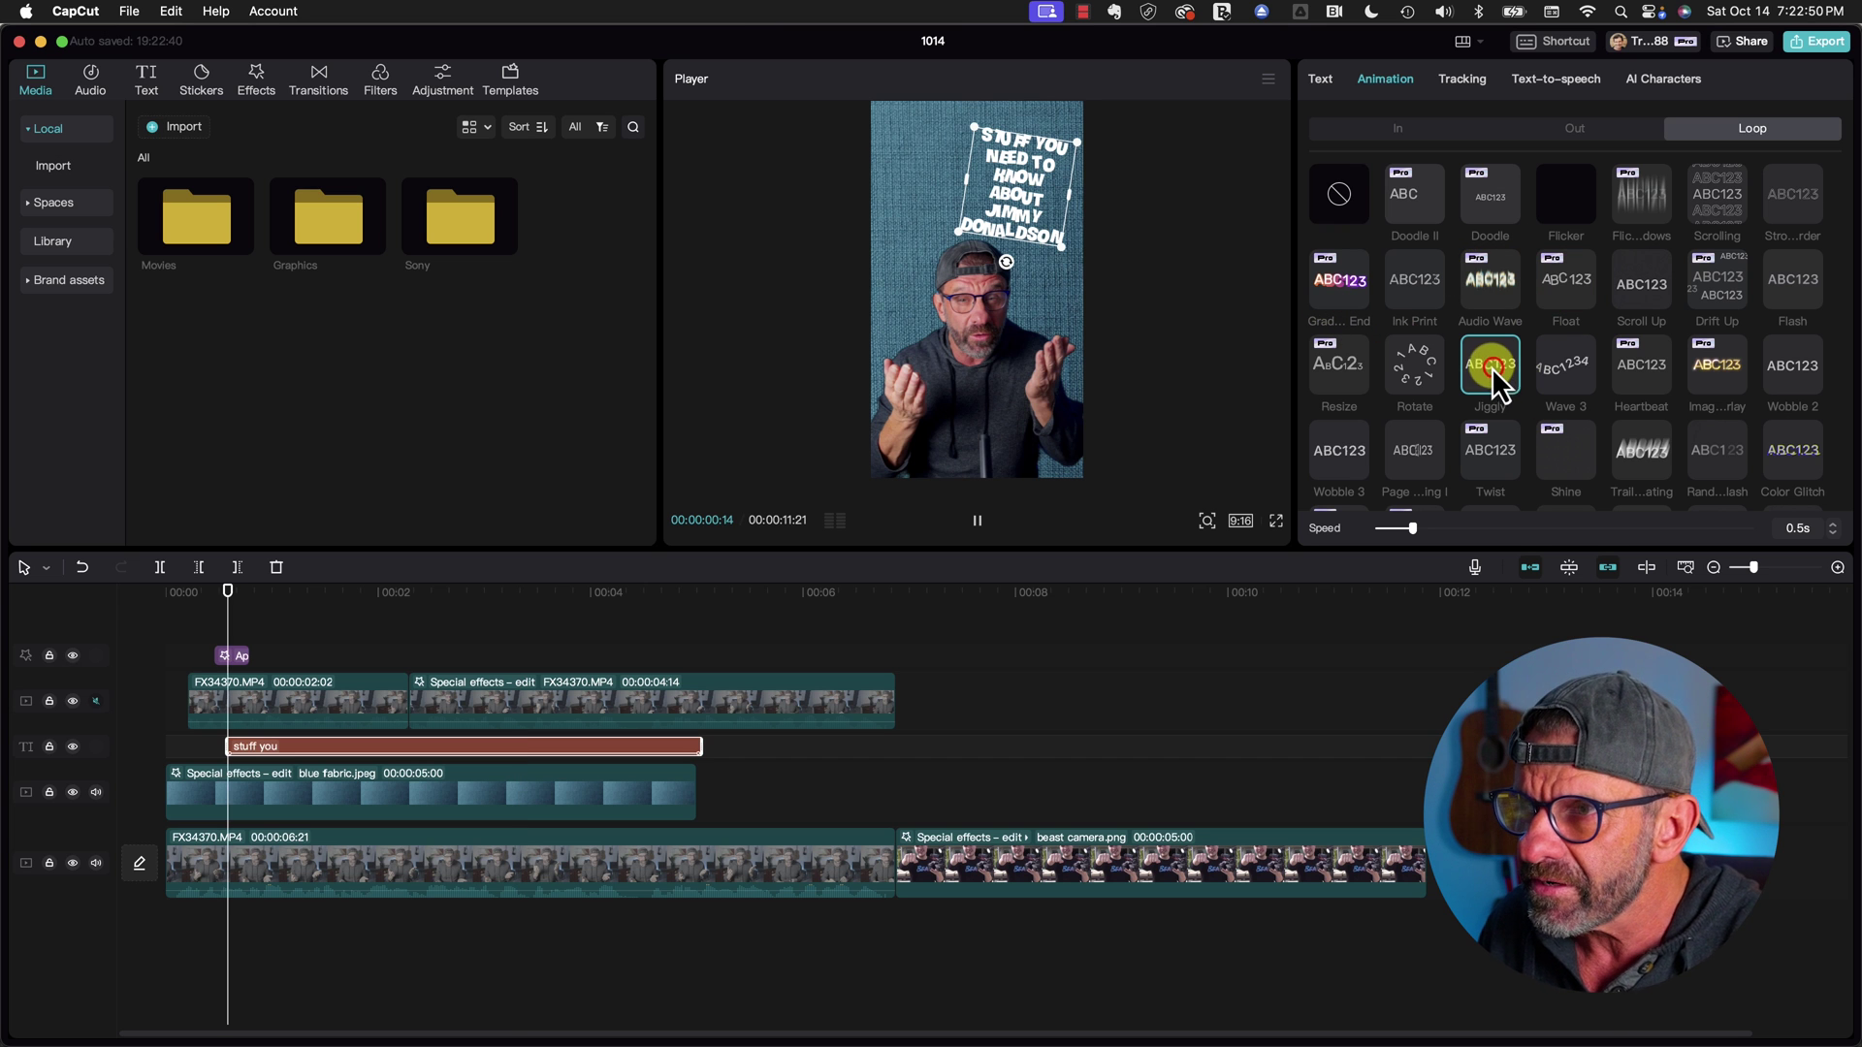
{"action": "left_click", "coordinate": [998, 526]}
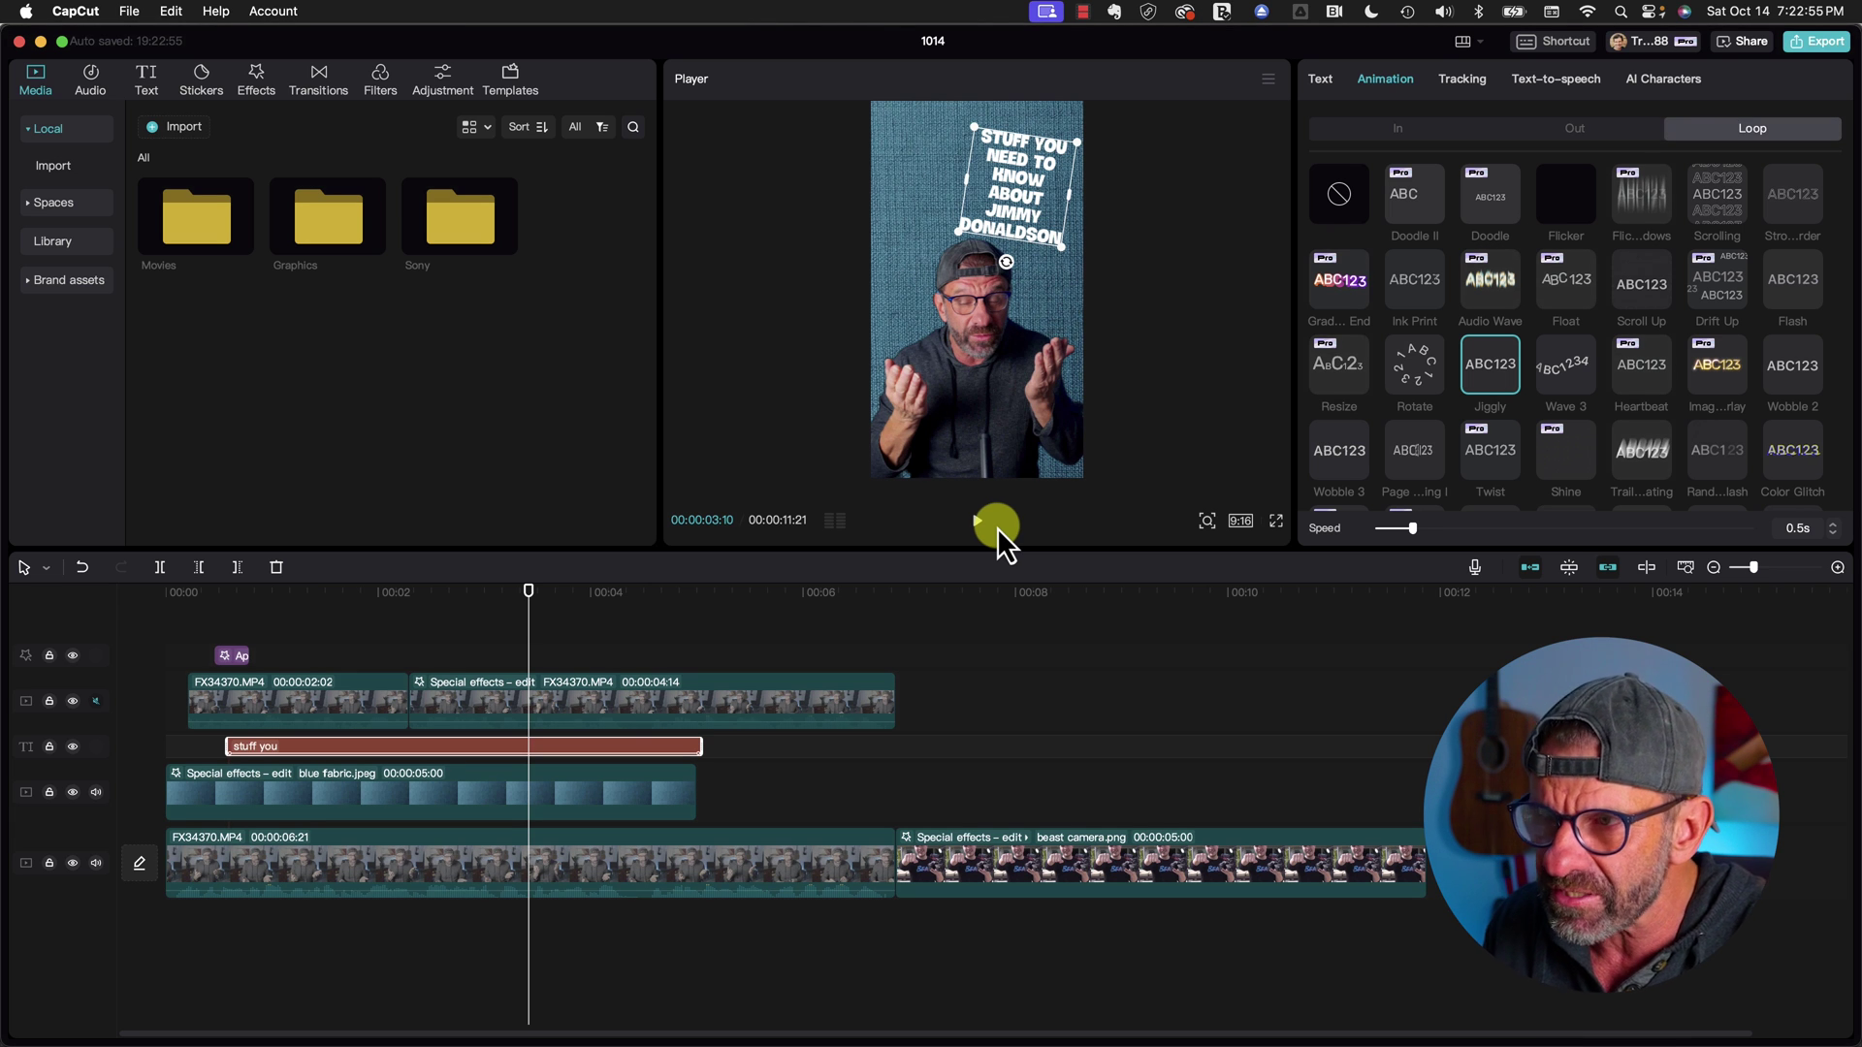
{"action": "left_click_drag", "start_coordinate": [1413, 528], "coordinate": [1572, 526]}
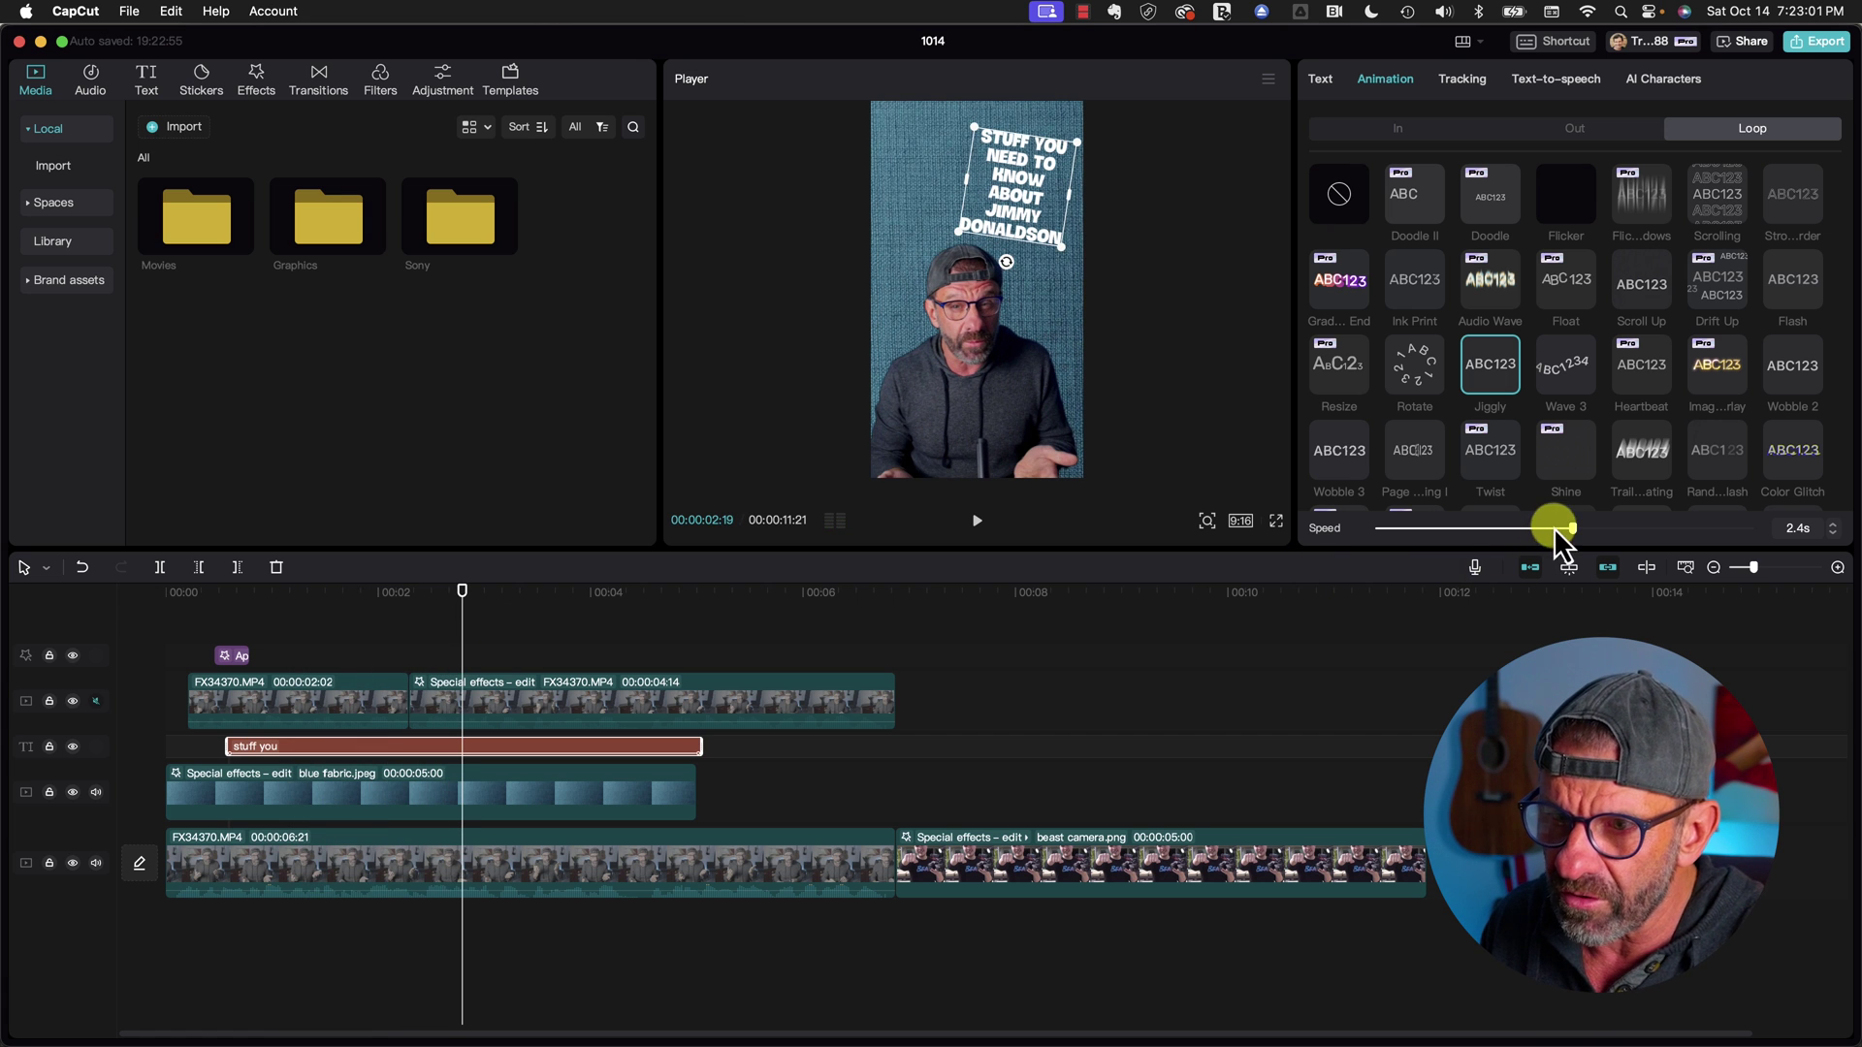
{"action": "left_click_drag", "start_coordinate": [1571, 528], "coordinate": [1380, 528]}
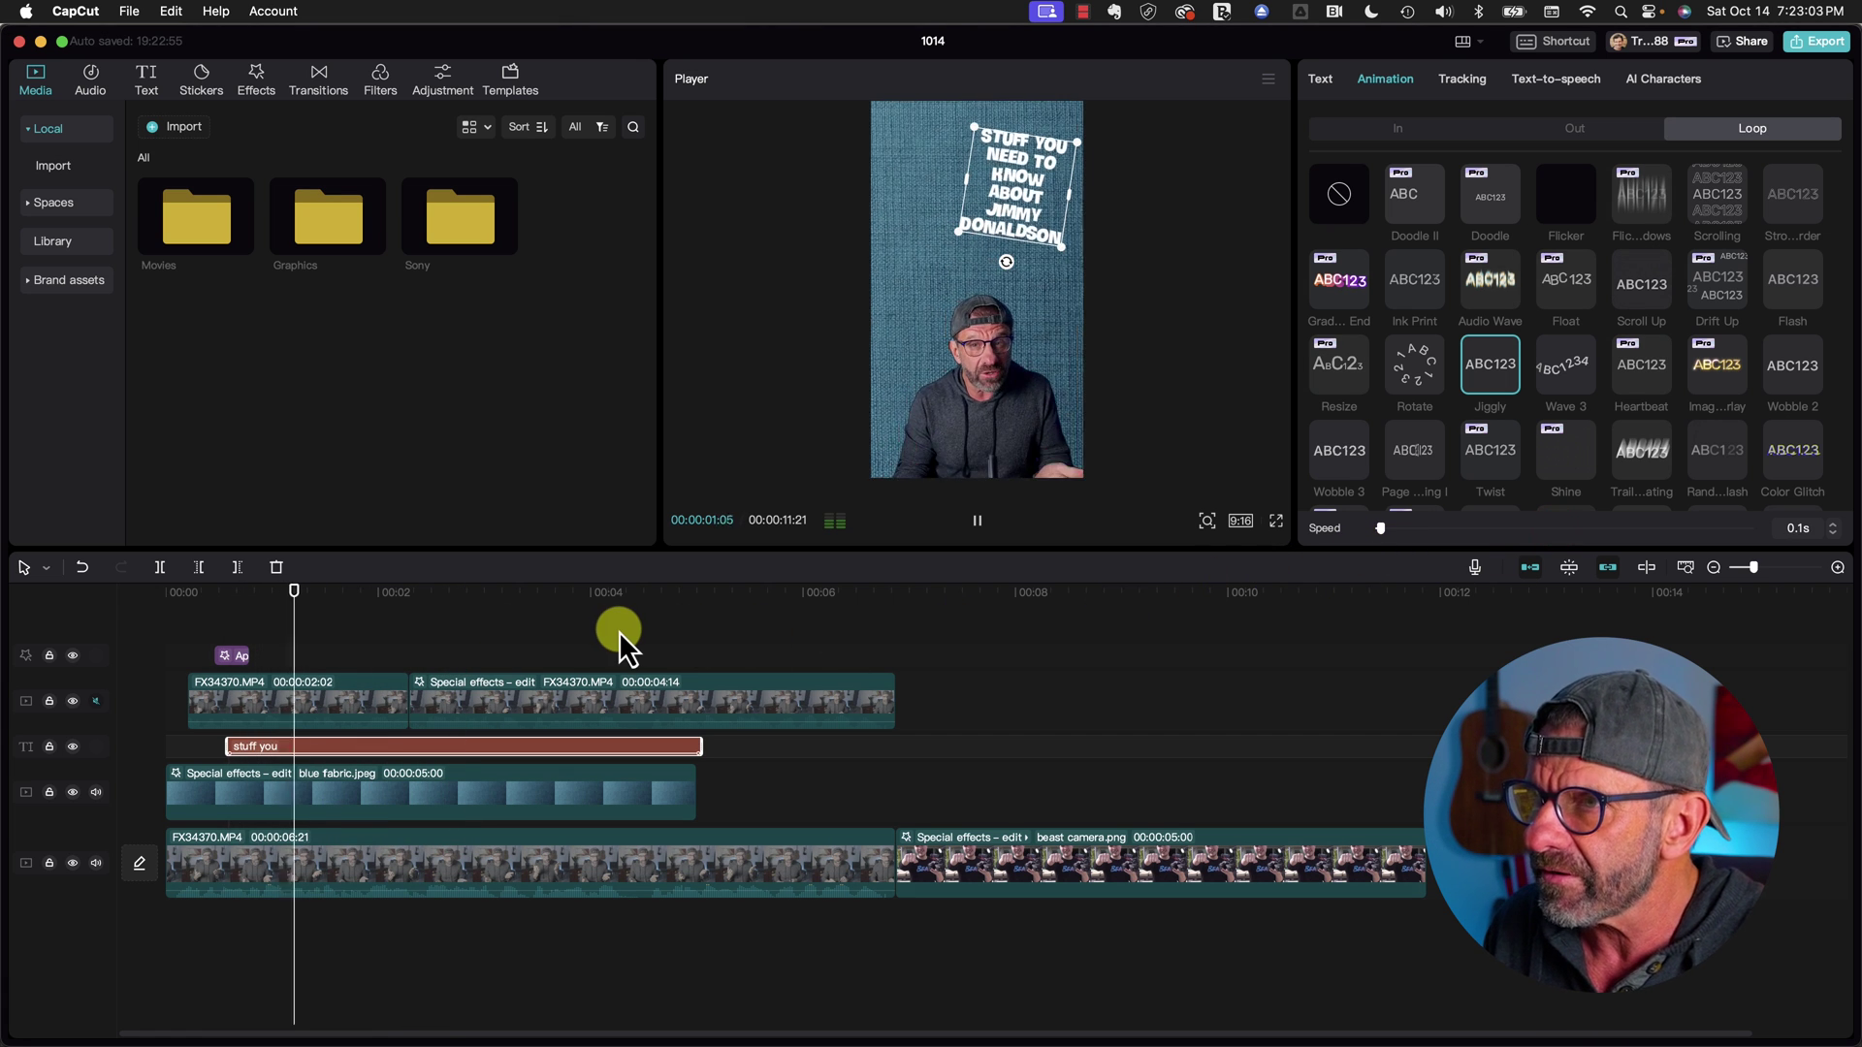
{"action": "key", "text": "space"}
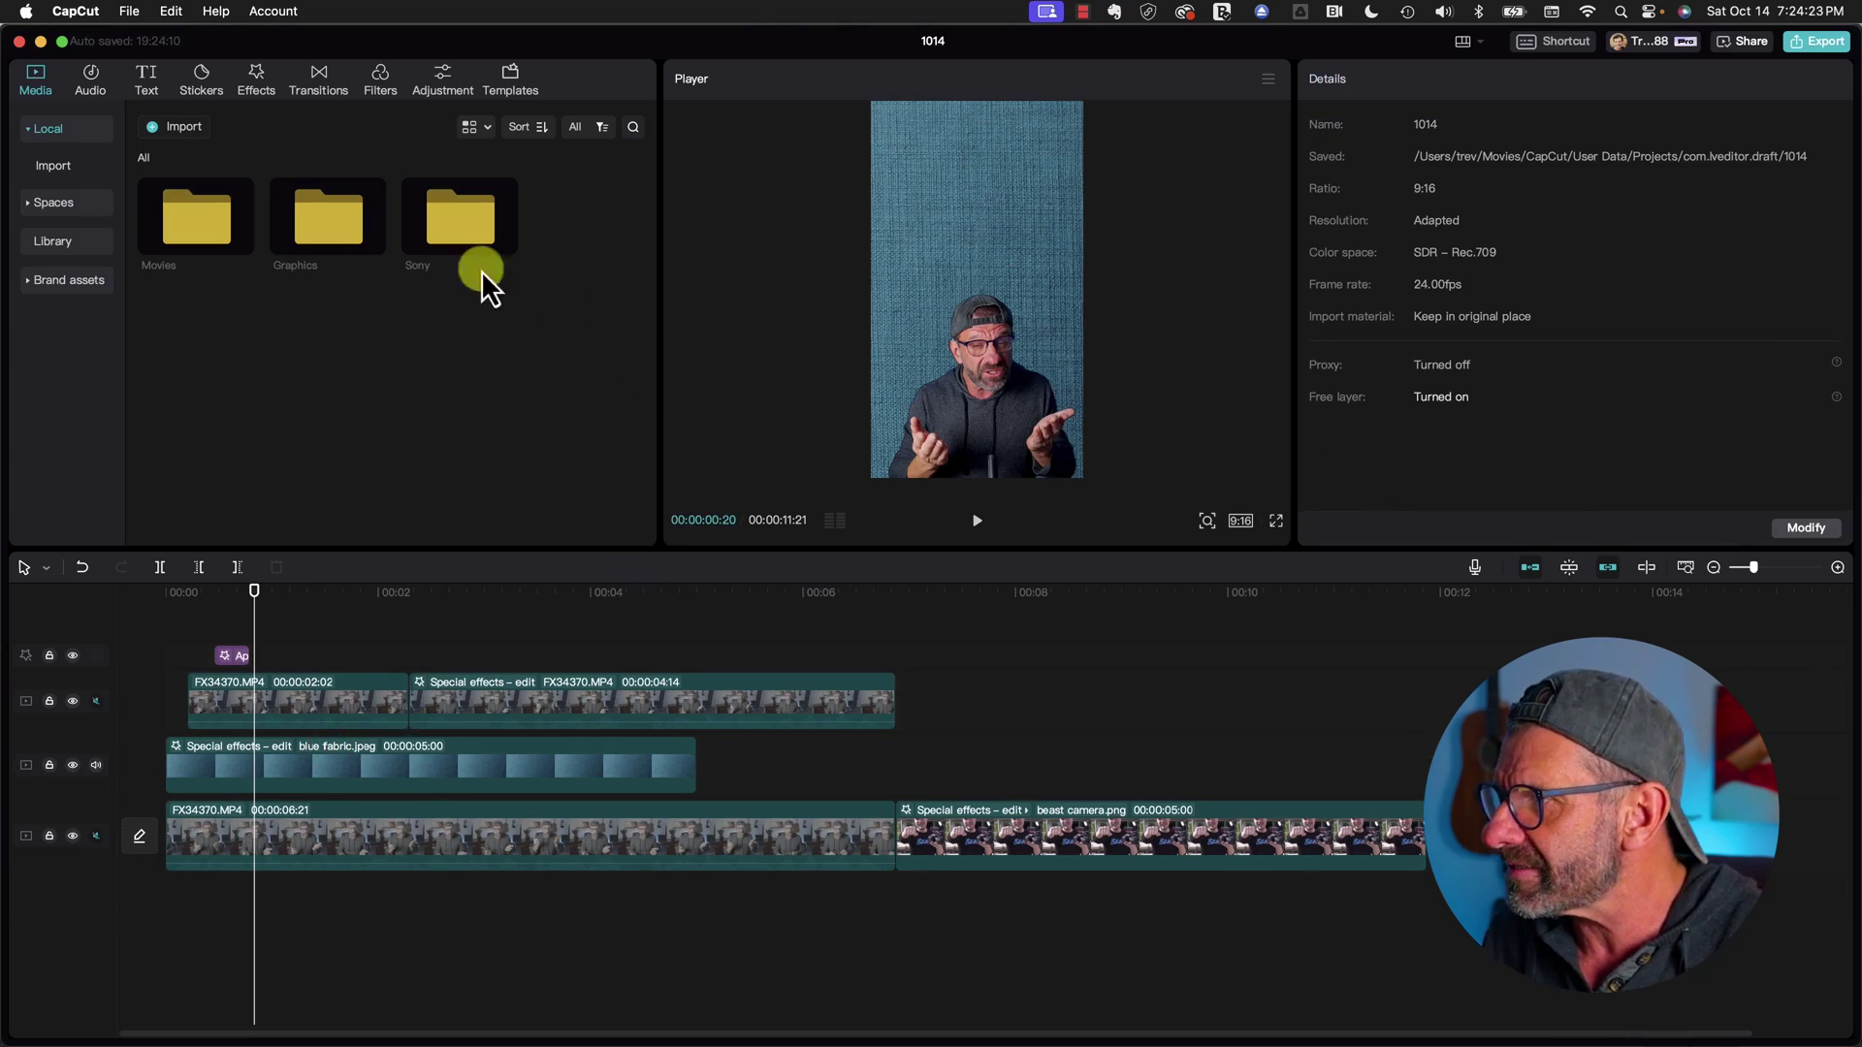
Add a default text clip to the timeline and set its font to Courier New.
{"action": "left_click", "coordinate": [153, 78]}
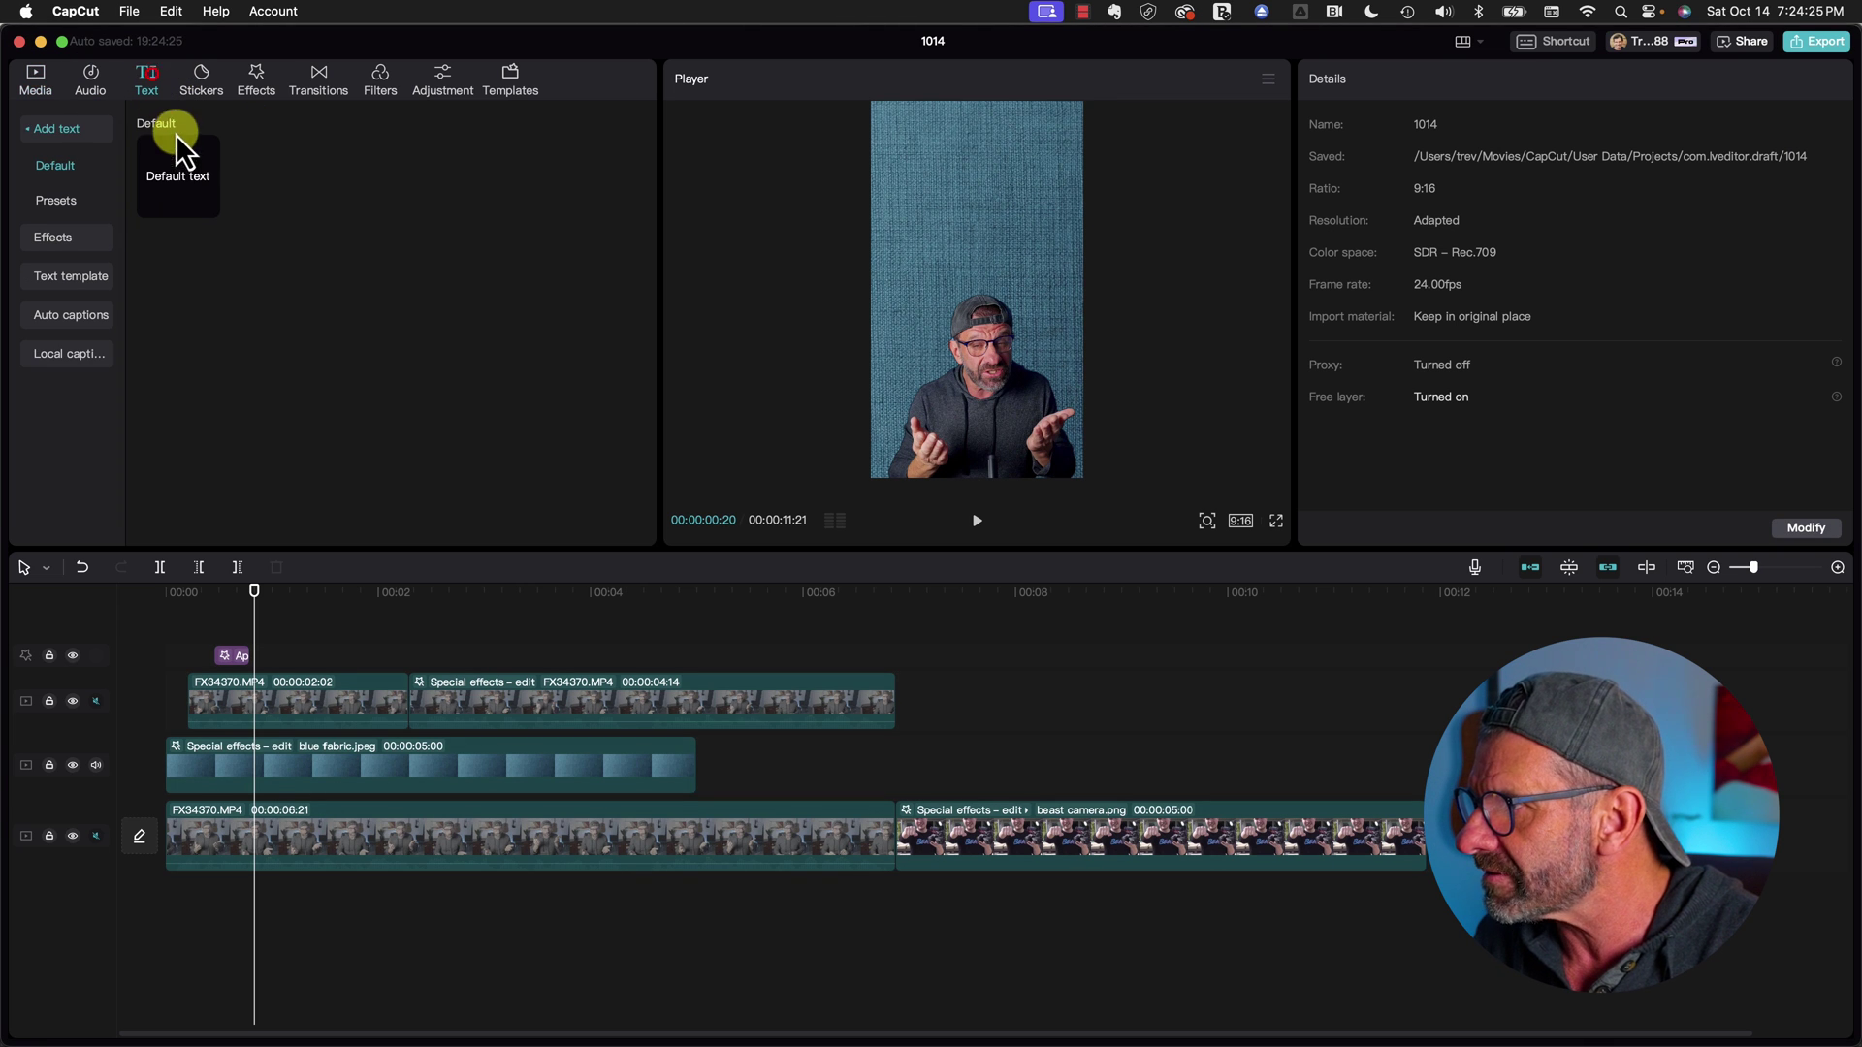
{"action": "left_click_drag", "start_coordinate": [171, 161], "coordinate": [330, 661]}
{"action": "left_click", "coordinate": [342, 592]}
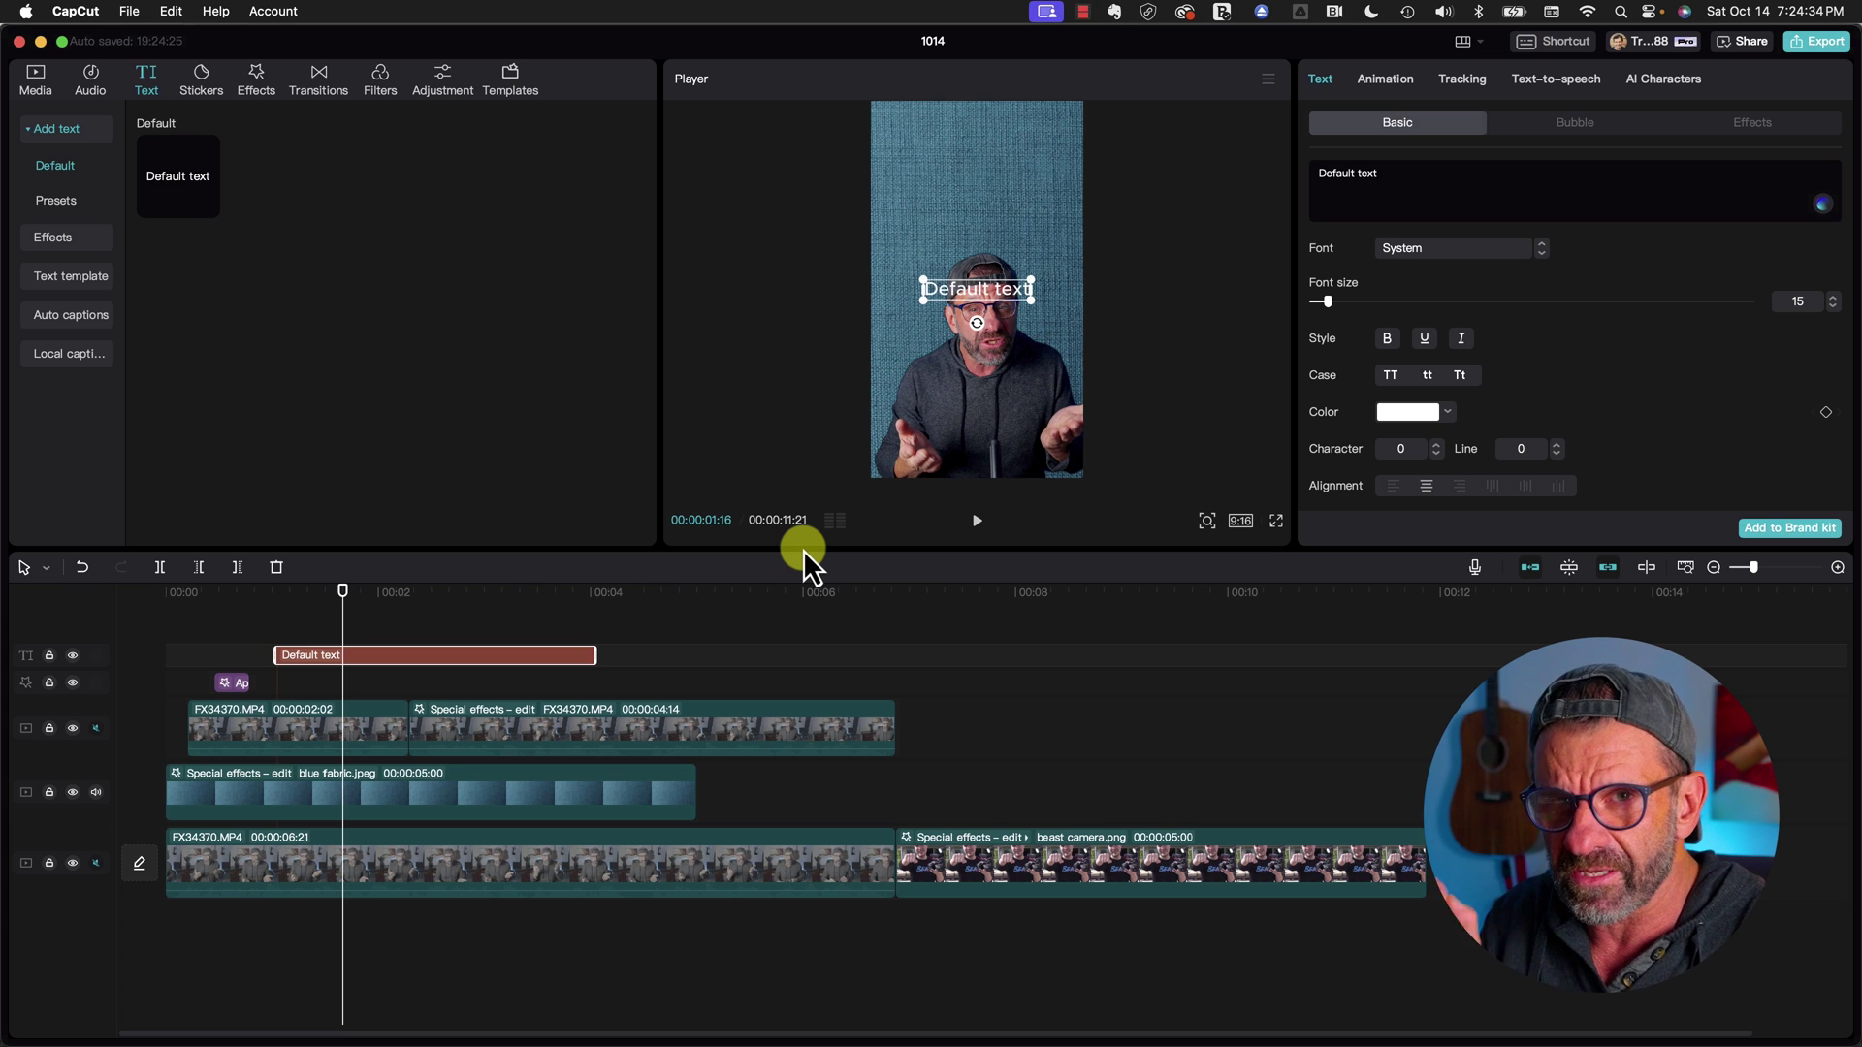
{"action": "left_click", "coordinate": [1468, 250]}
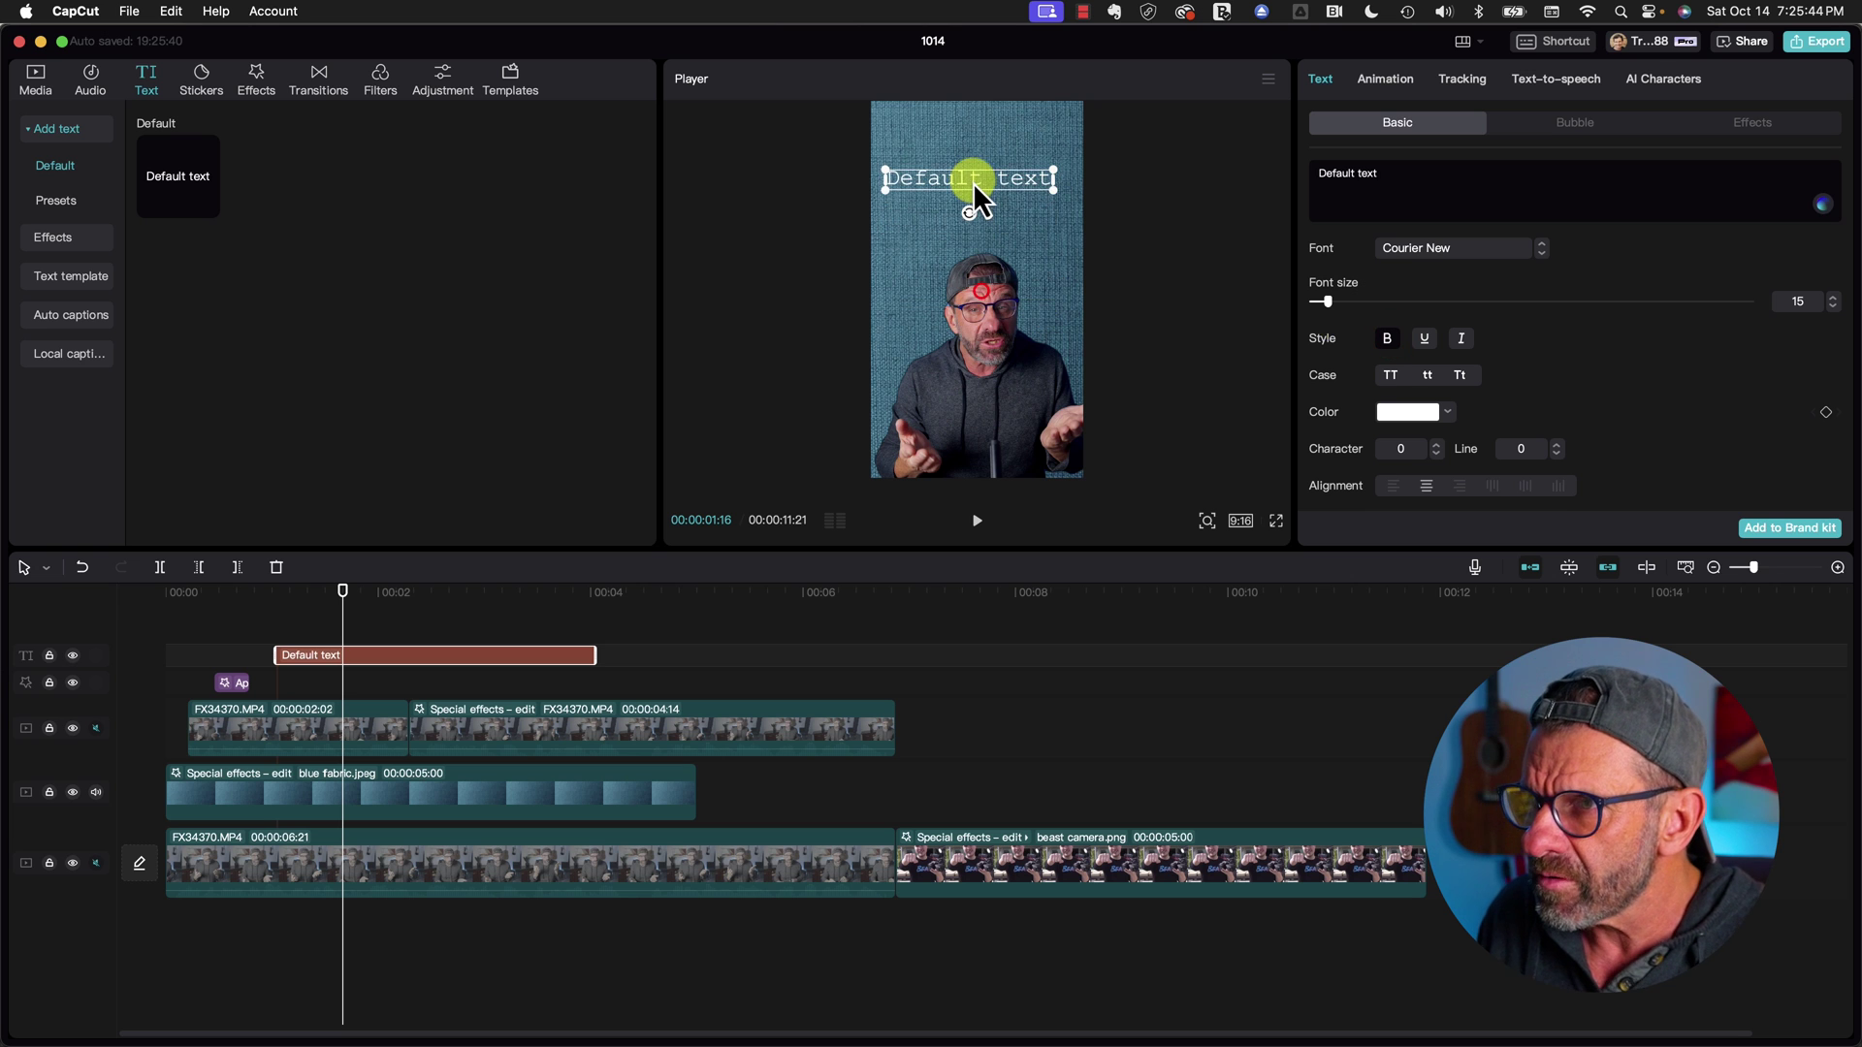
Rewrite the caption as three lines: 'no one knows', 'these mr beast', 'secrets!'.
{"action": "double_click", "coordinate": [970, 176]}
{"action": "type", "text": "no one knows"}
{"action": "key", "text": "Return"}
{"action": "type", "text": "these mr beast"}
{"action": "key", "text": "Return"}
{"action": "type", "text": "secrets!"}
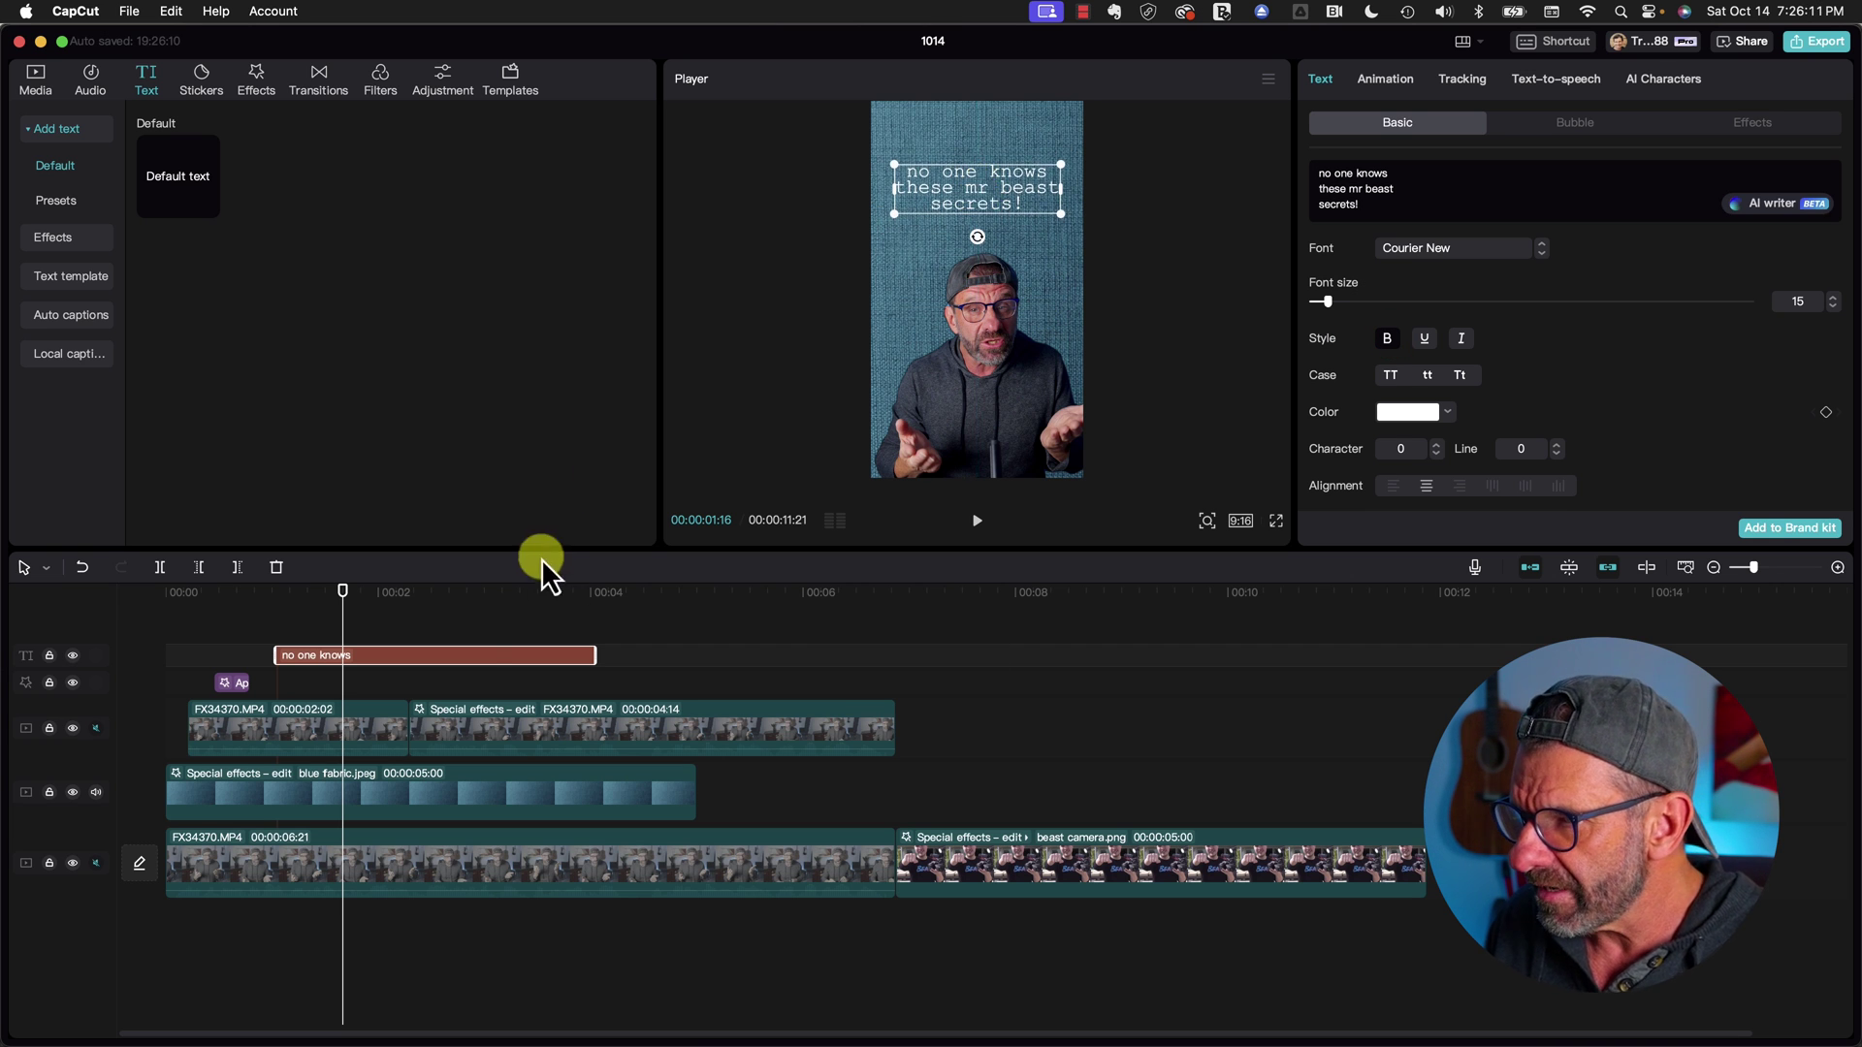
{"action": "left_click", "coordinate": [1472, 48]}
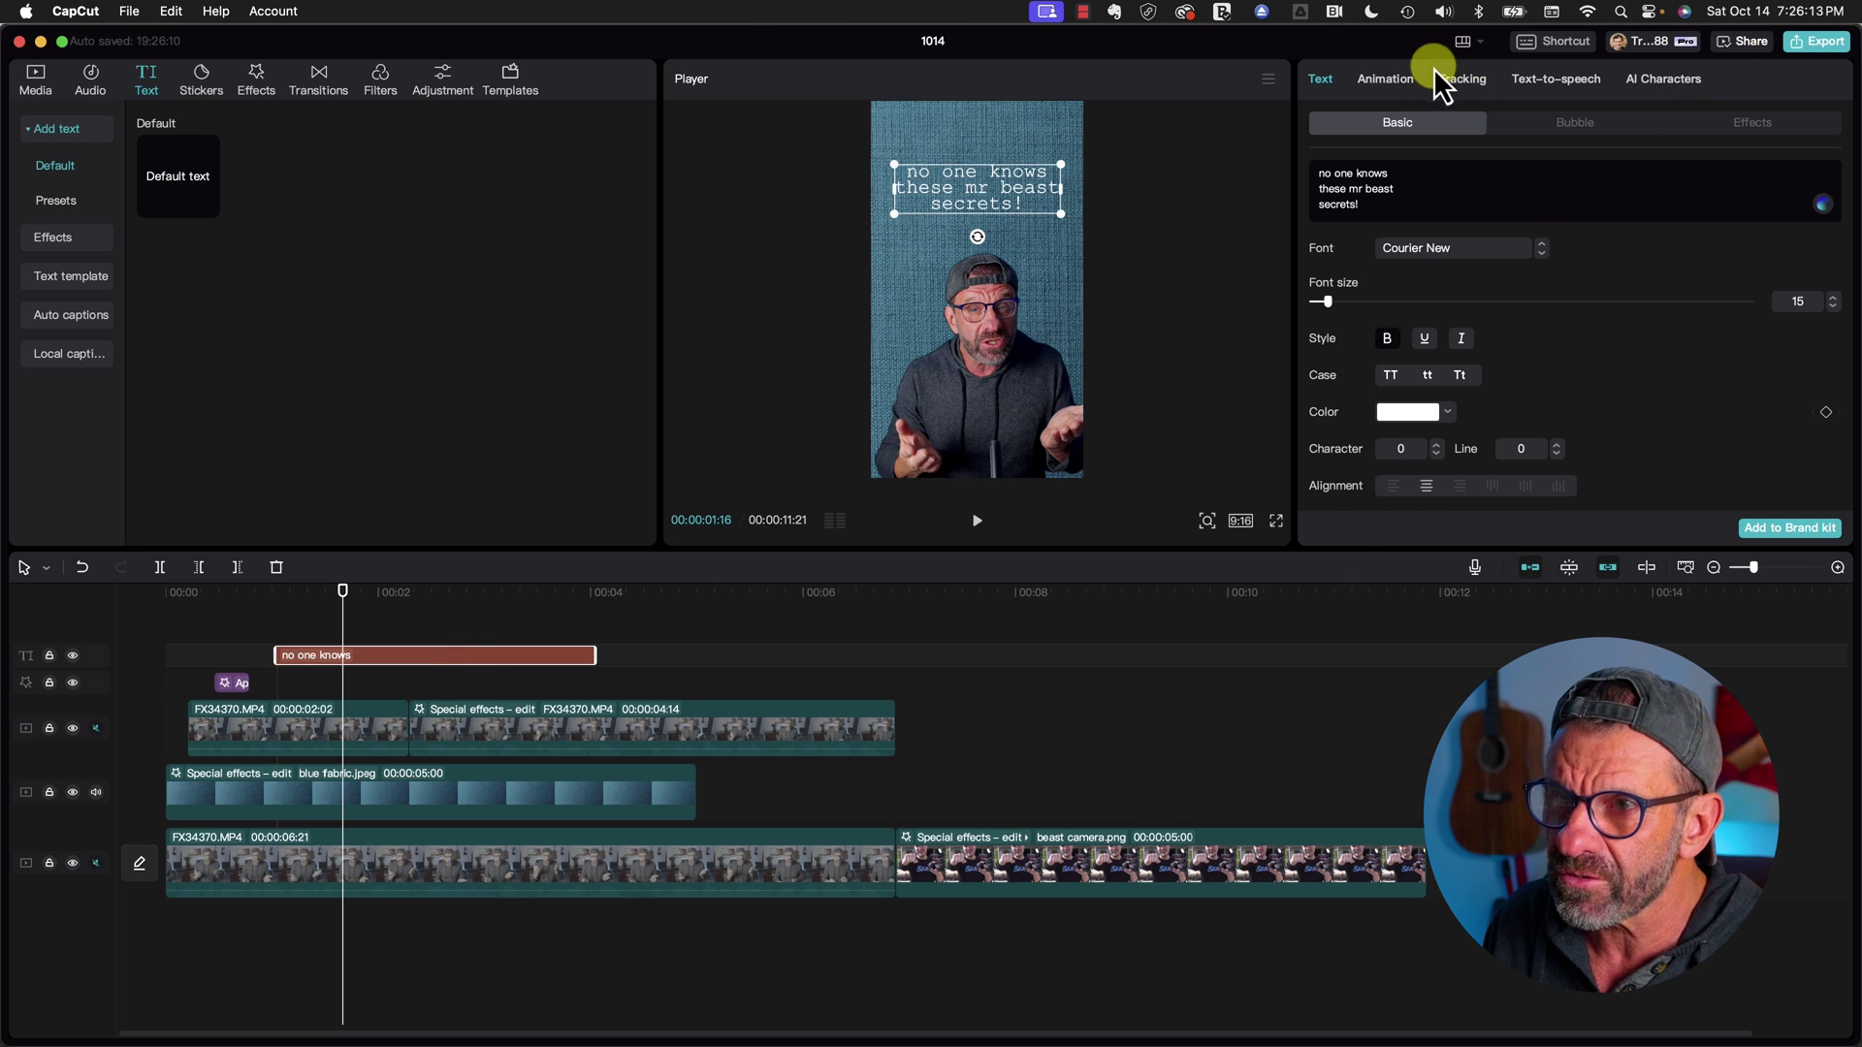
Give the caption a Retro Typer entrance lasting 2.7s and preview it.
{"action": "left_click", "coordinate": [1386, 80]}
{"action": "left_click", "coordinate": [1425, 130]}
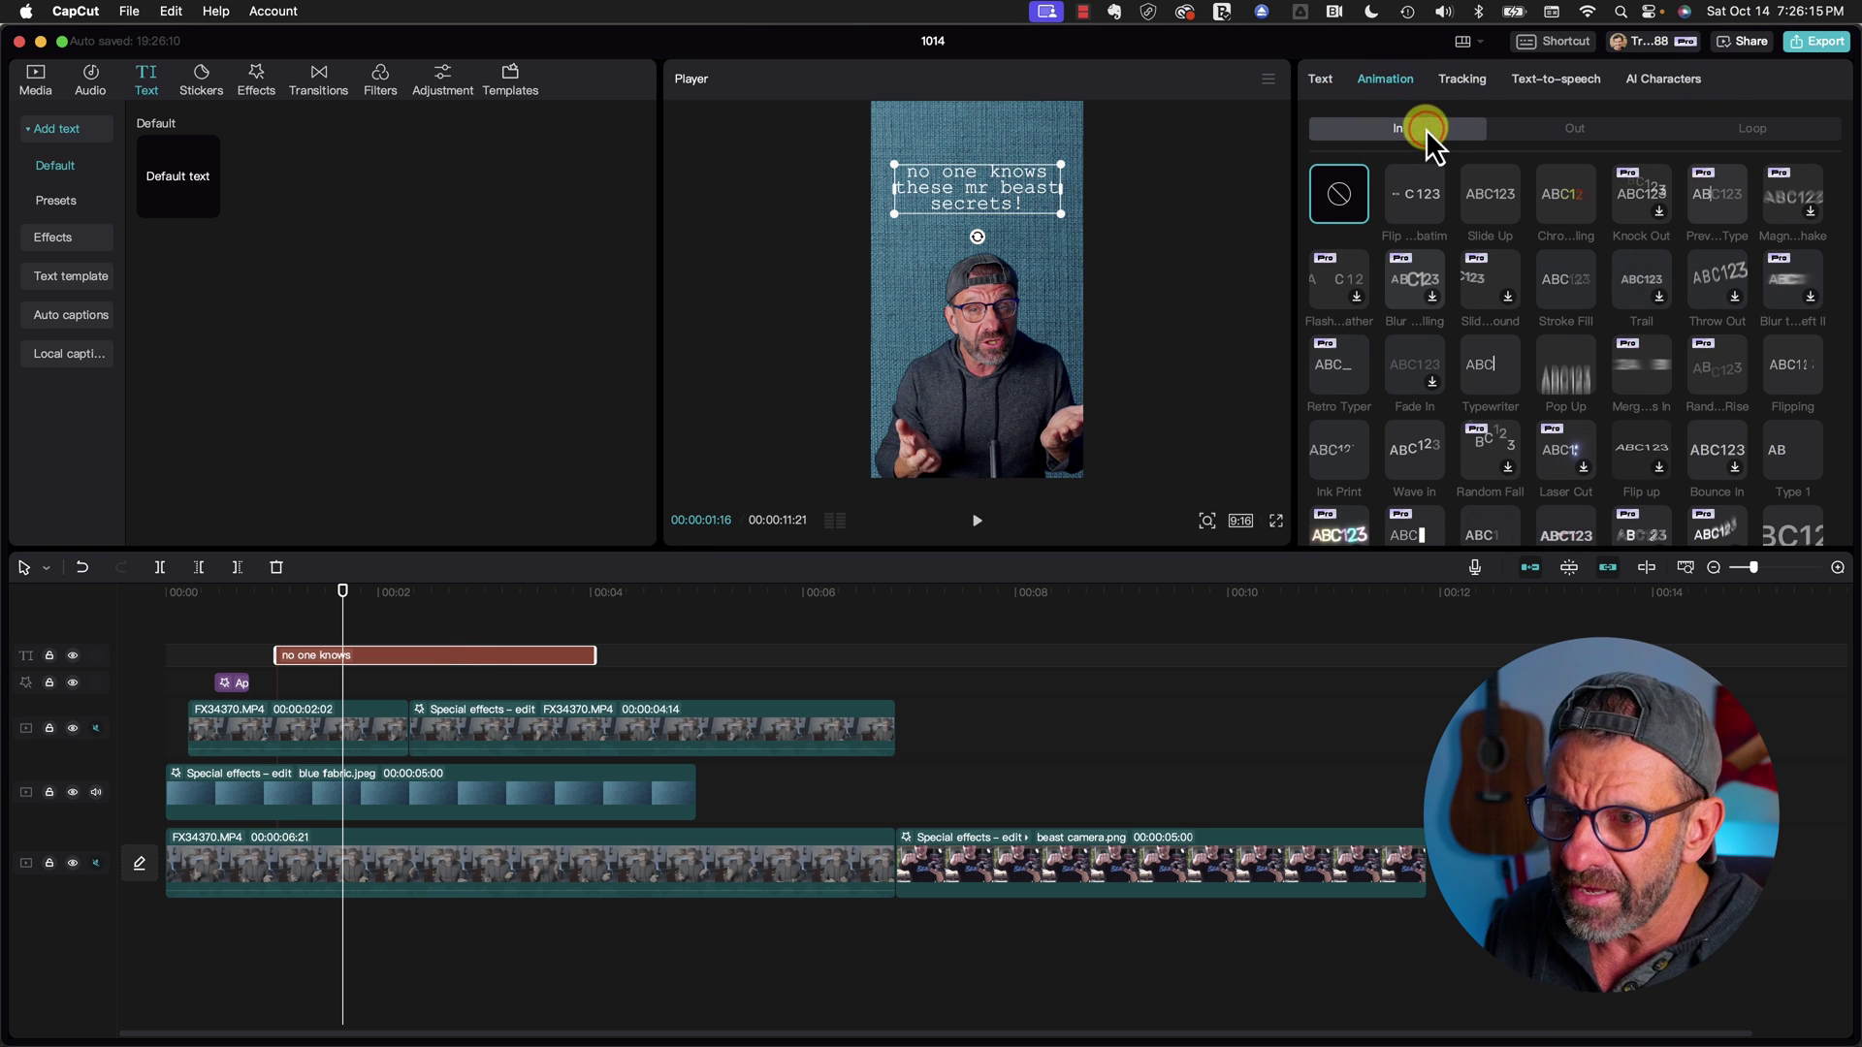
{"action": "left_click", "coordinate": [1483, 364]}
{"action": "left_click_drag", "start_coordinate": [329, 591], "coordinate": [277, 606]}
{"action": "key", "text": "space"}
{"action": "left_click", "coordinate": [705, 513]}
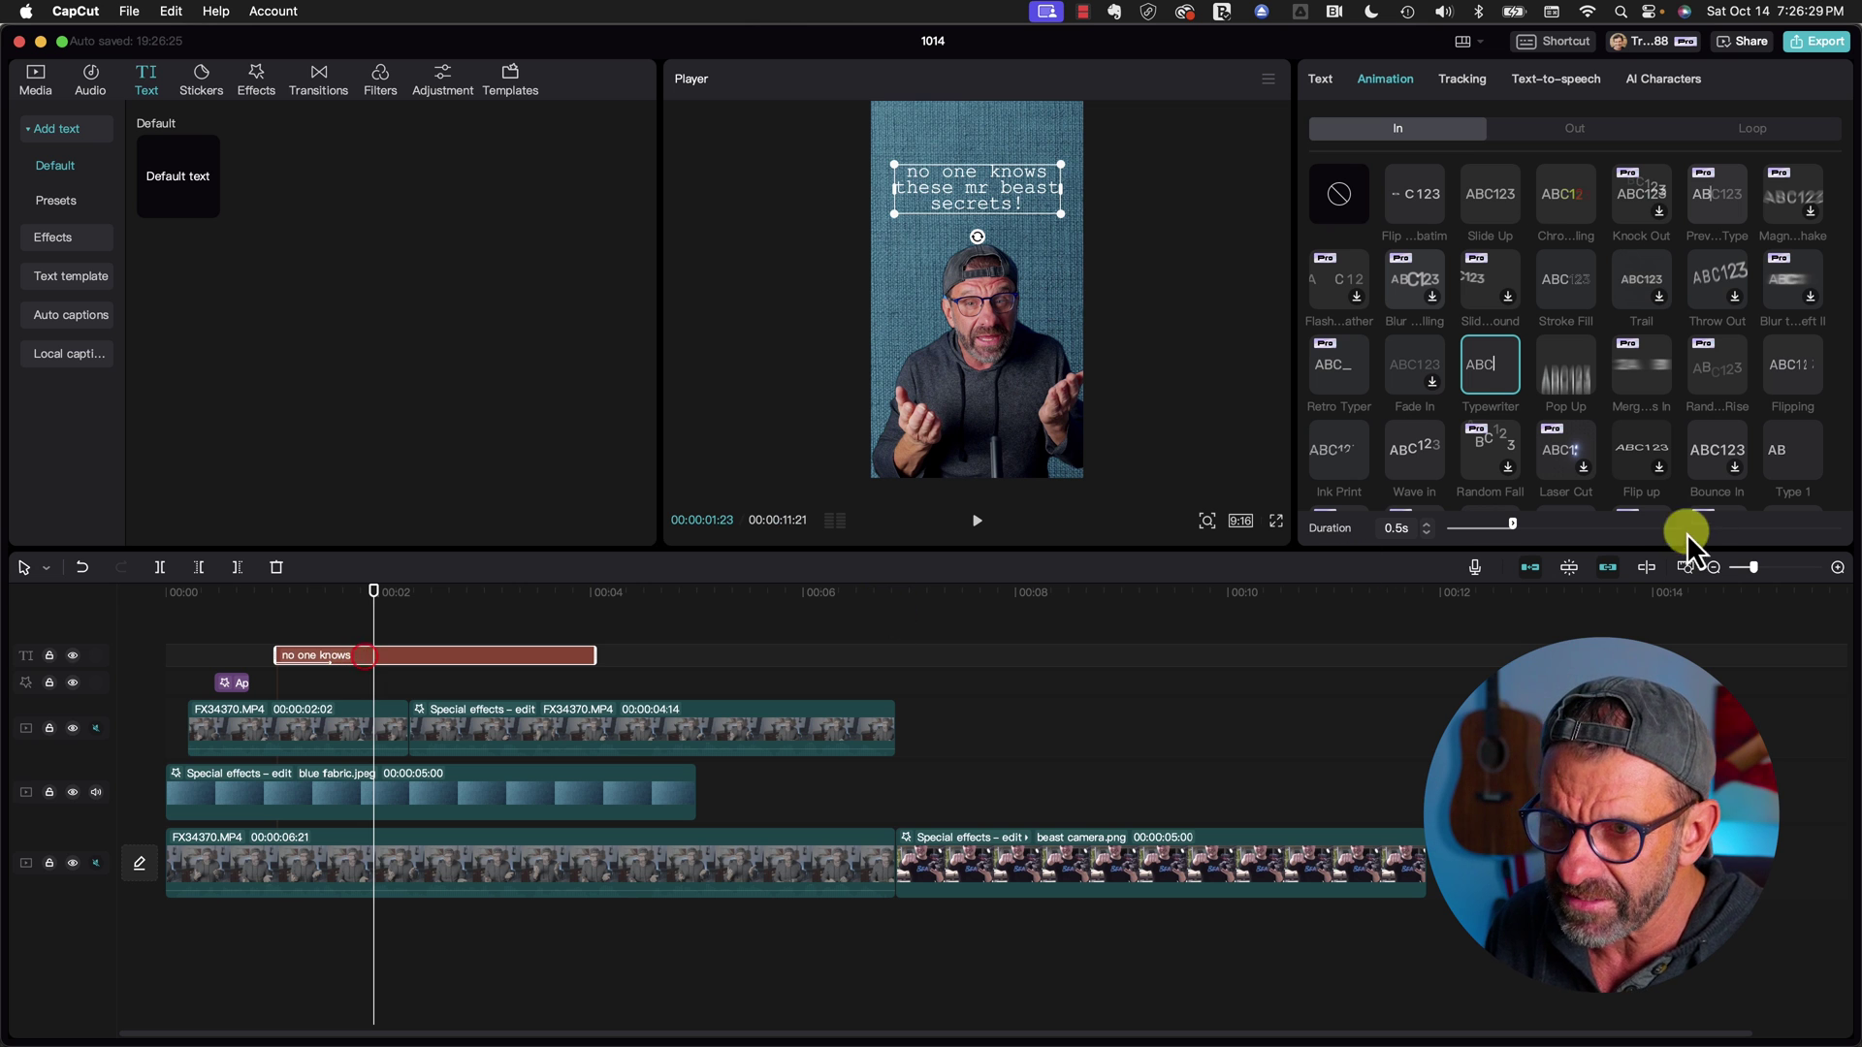
{"action": "left_click_drag", "start_coordinate": [1512, 523], "coordinate": [1697, 524]}
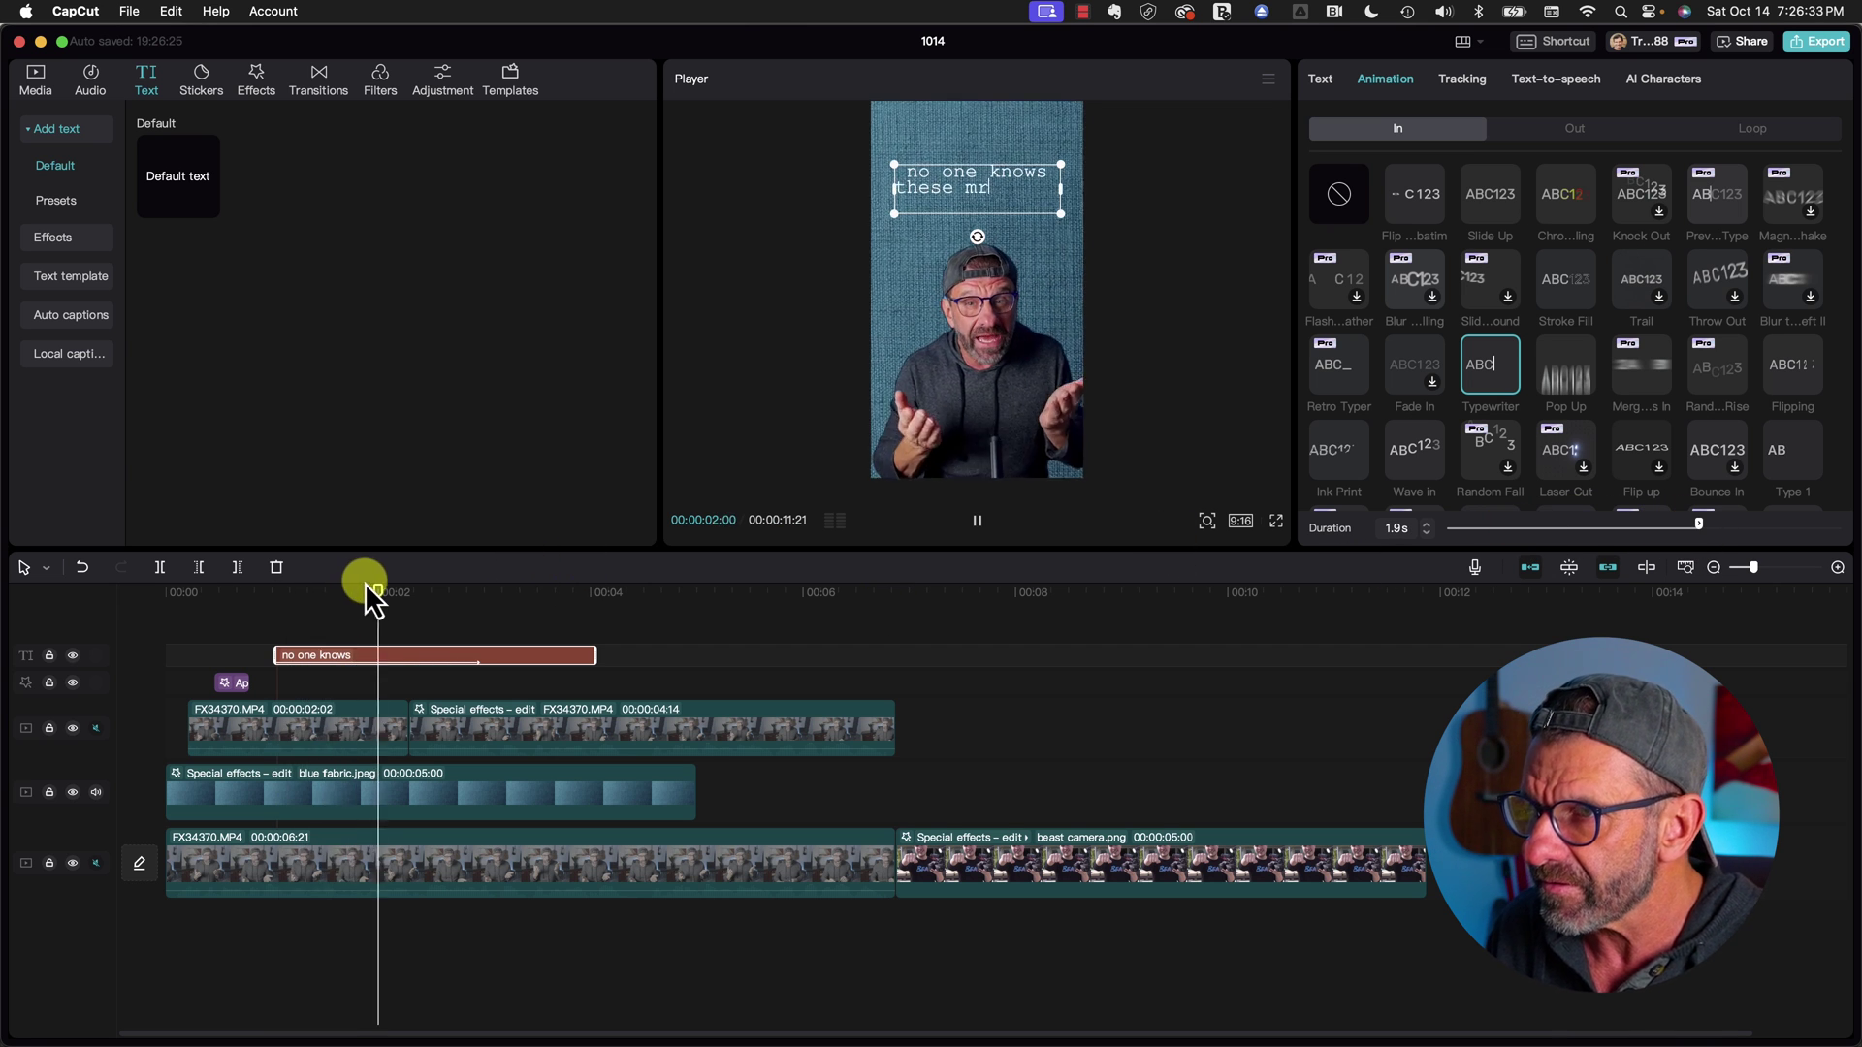
{"action": "key", "text": "space"}
{"action": "left_click", "coordinate": [568, 593]}
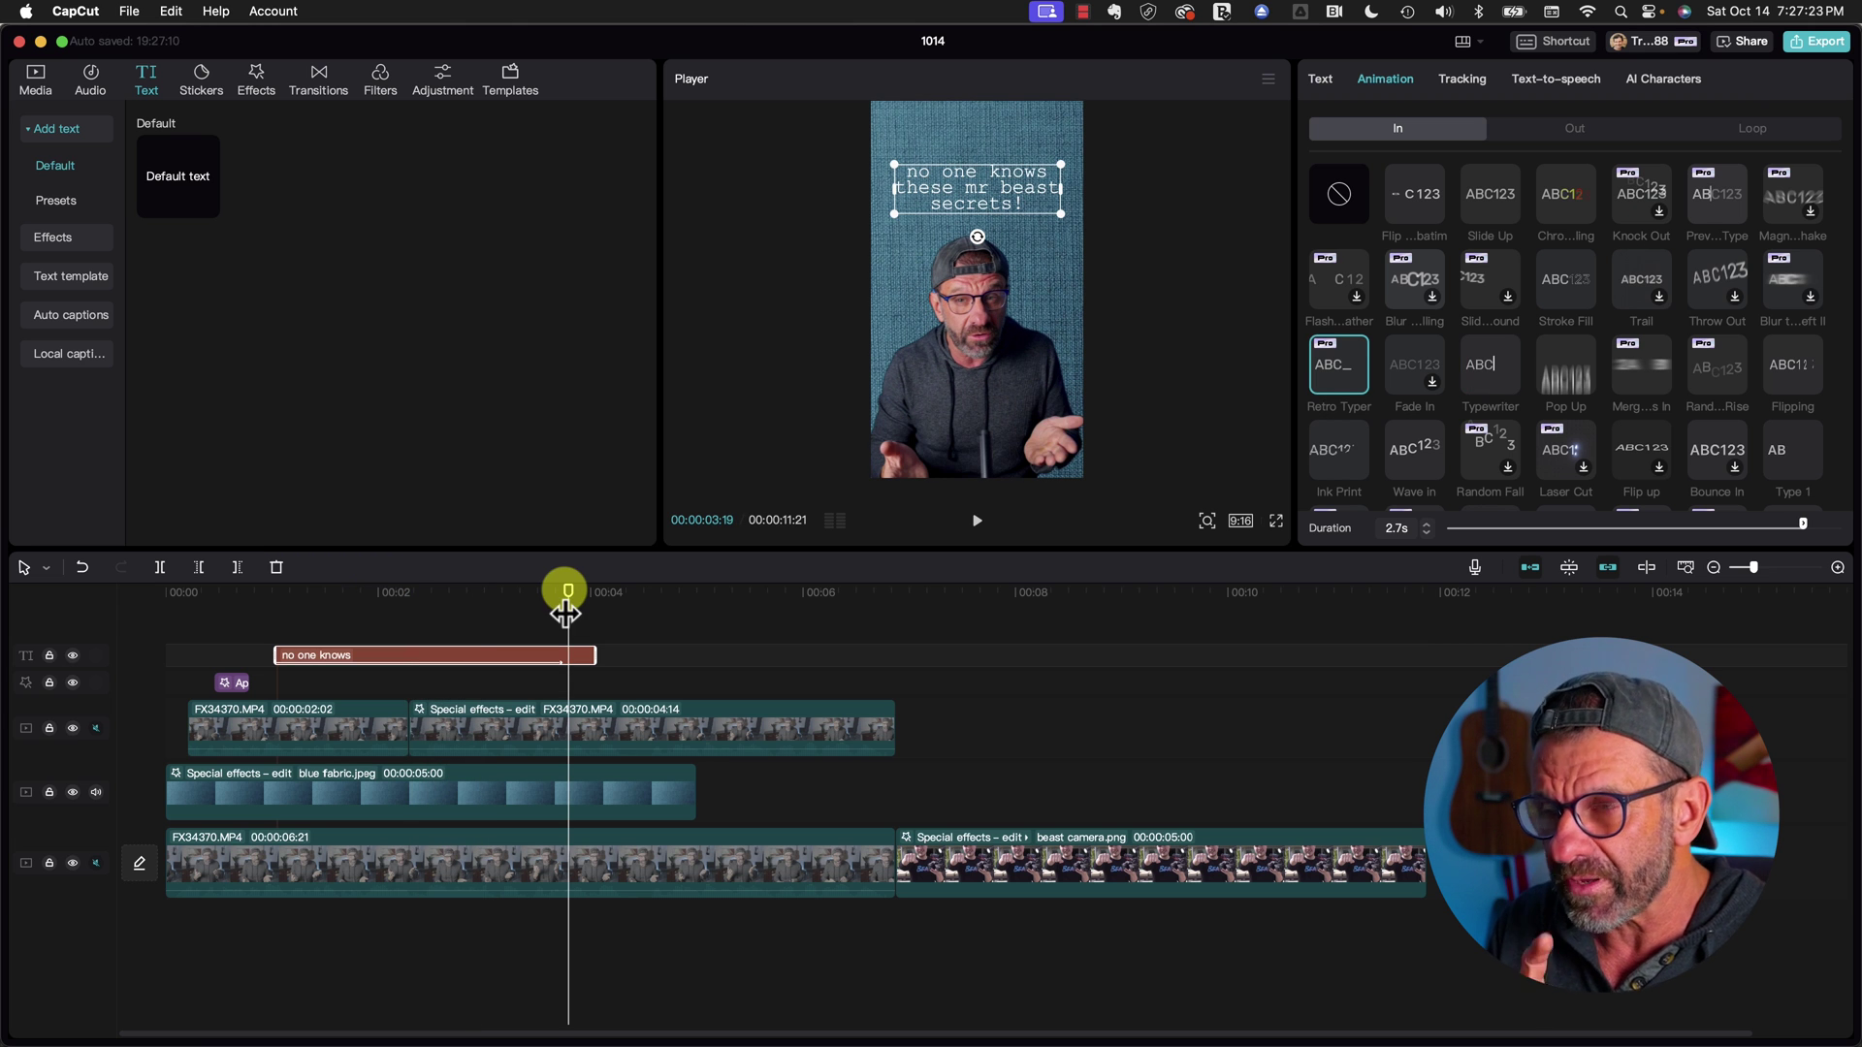
Search sound effects for 'typewriter' and place 'Typing on typewriter (long)' under the caption.
{"action": "left_click", "coordinate": [84, 79]}
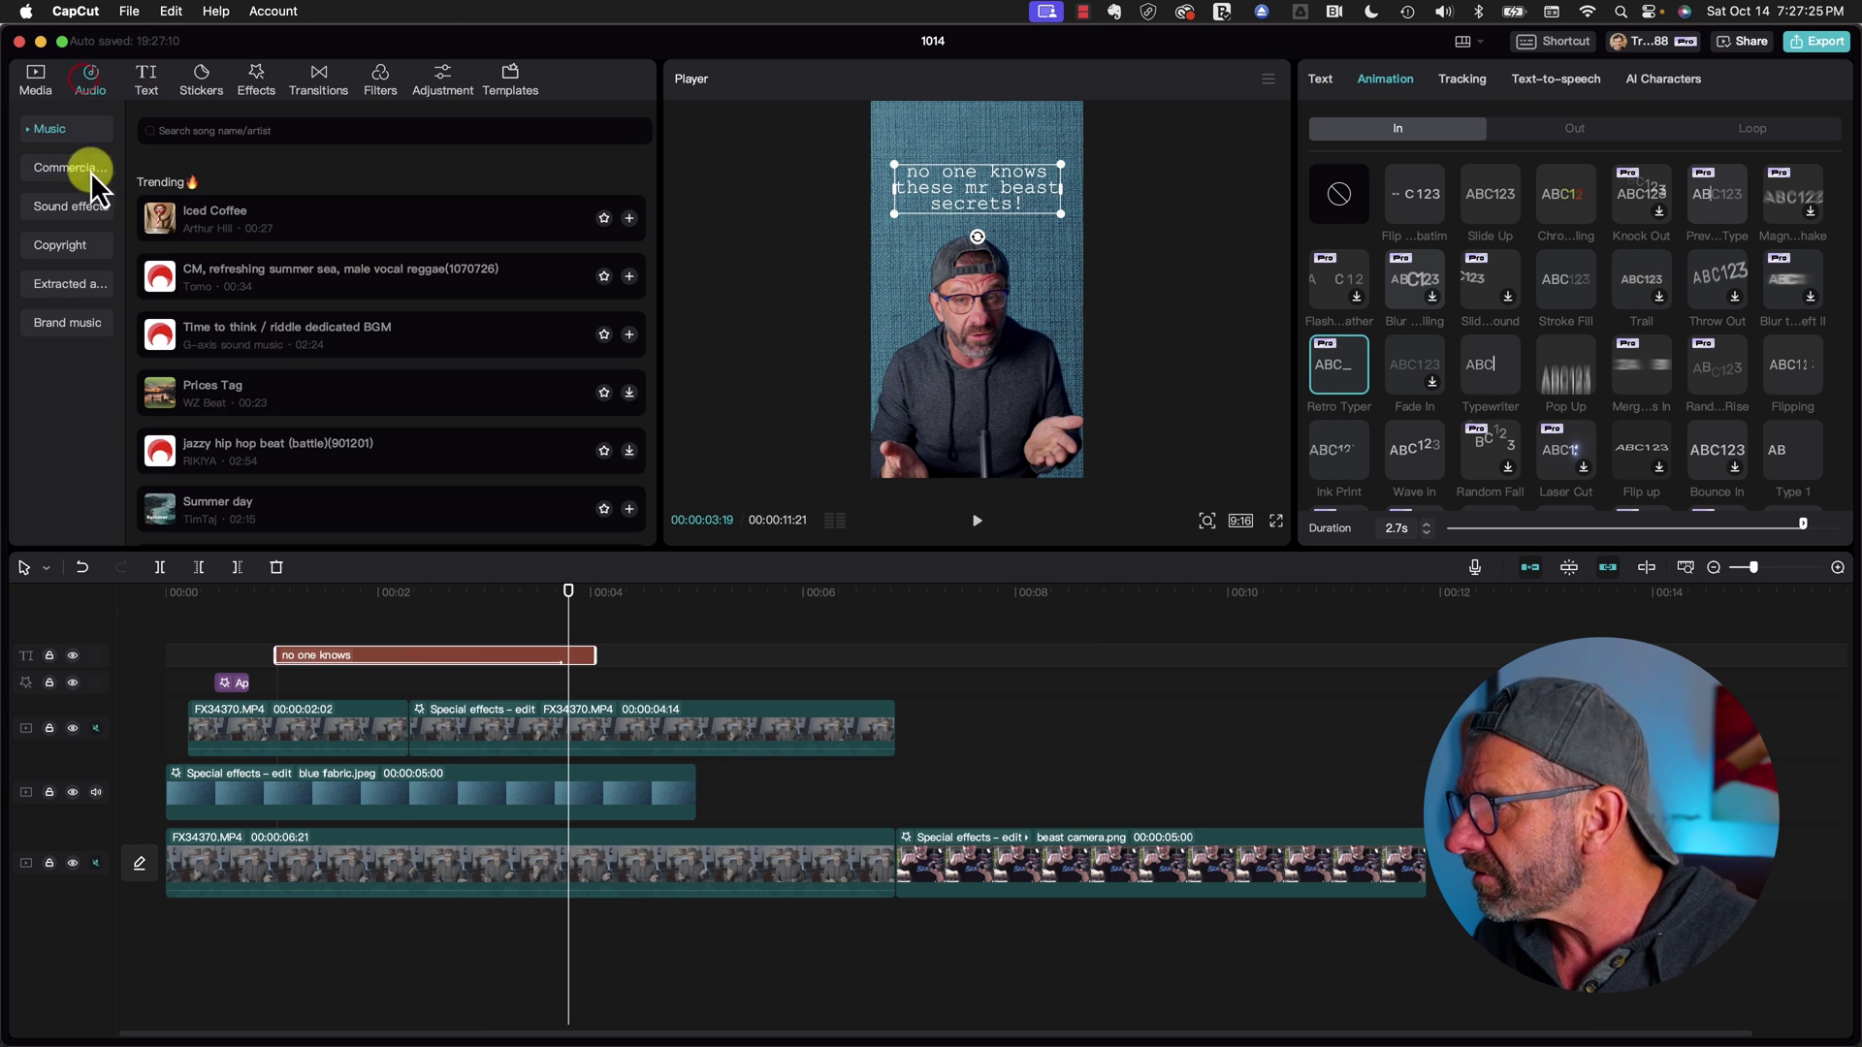
{"action": "left_click", "coordinate": [61, 206]}
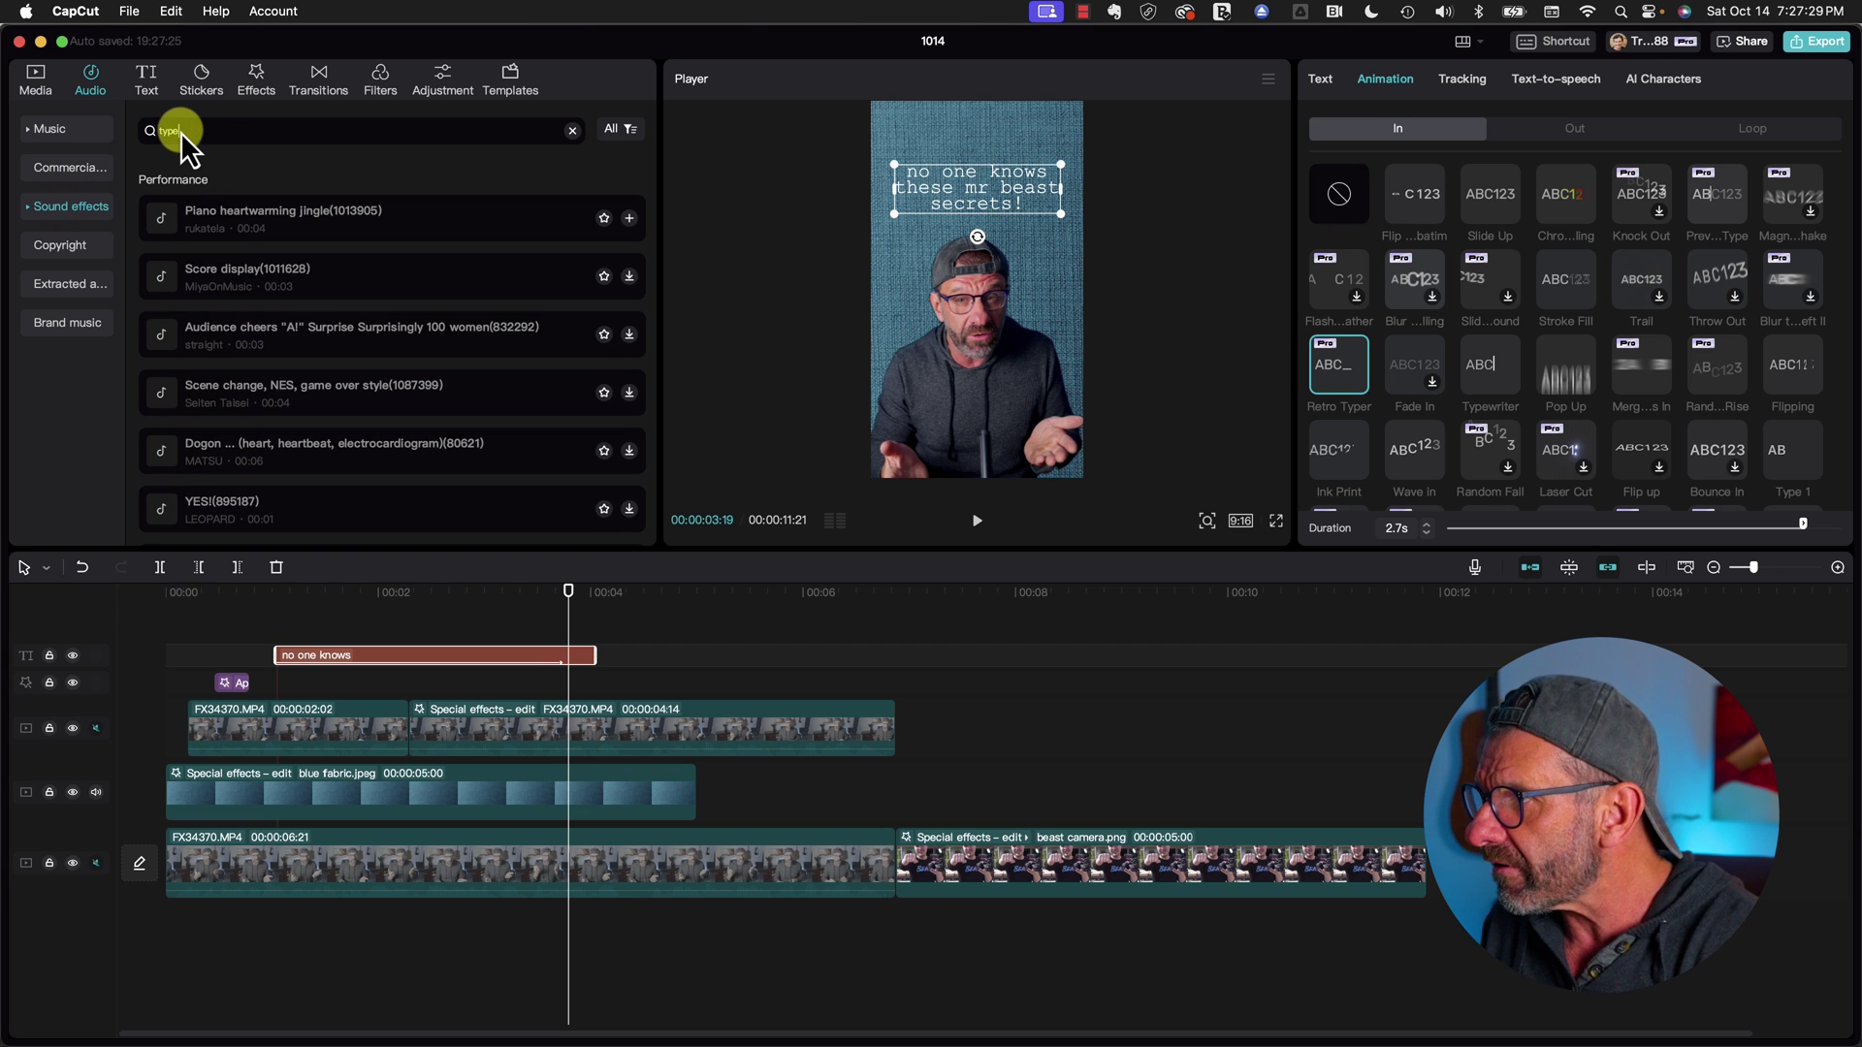
{"action": "left_click", "coordinate": [180, 132]}
{"action": "type", "text": "typewriter"}
{"action": "key", "text": "Return"}
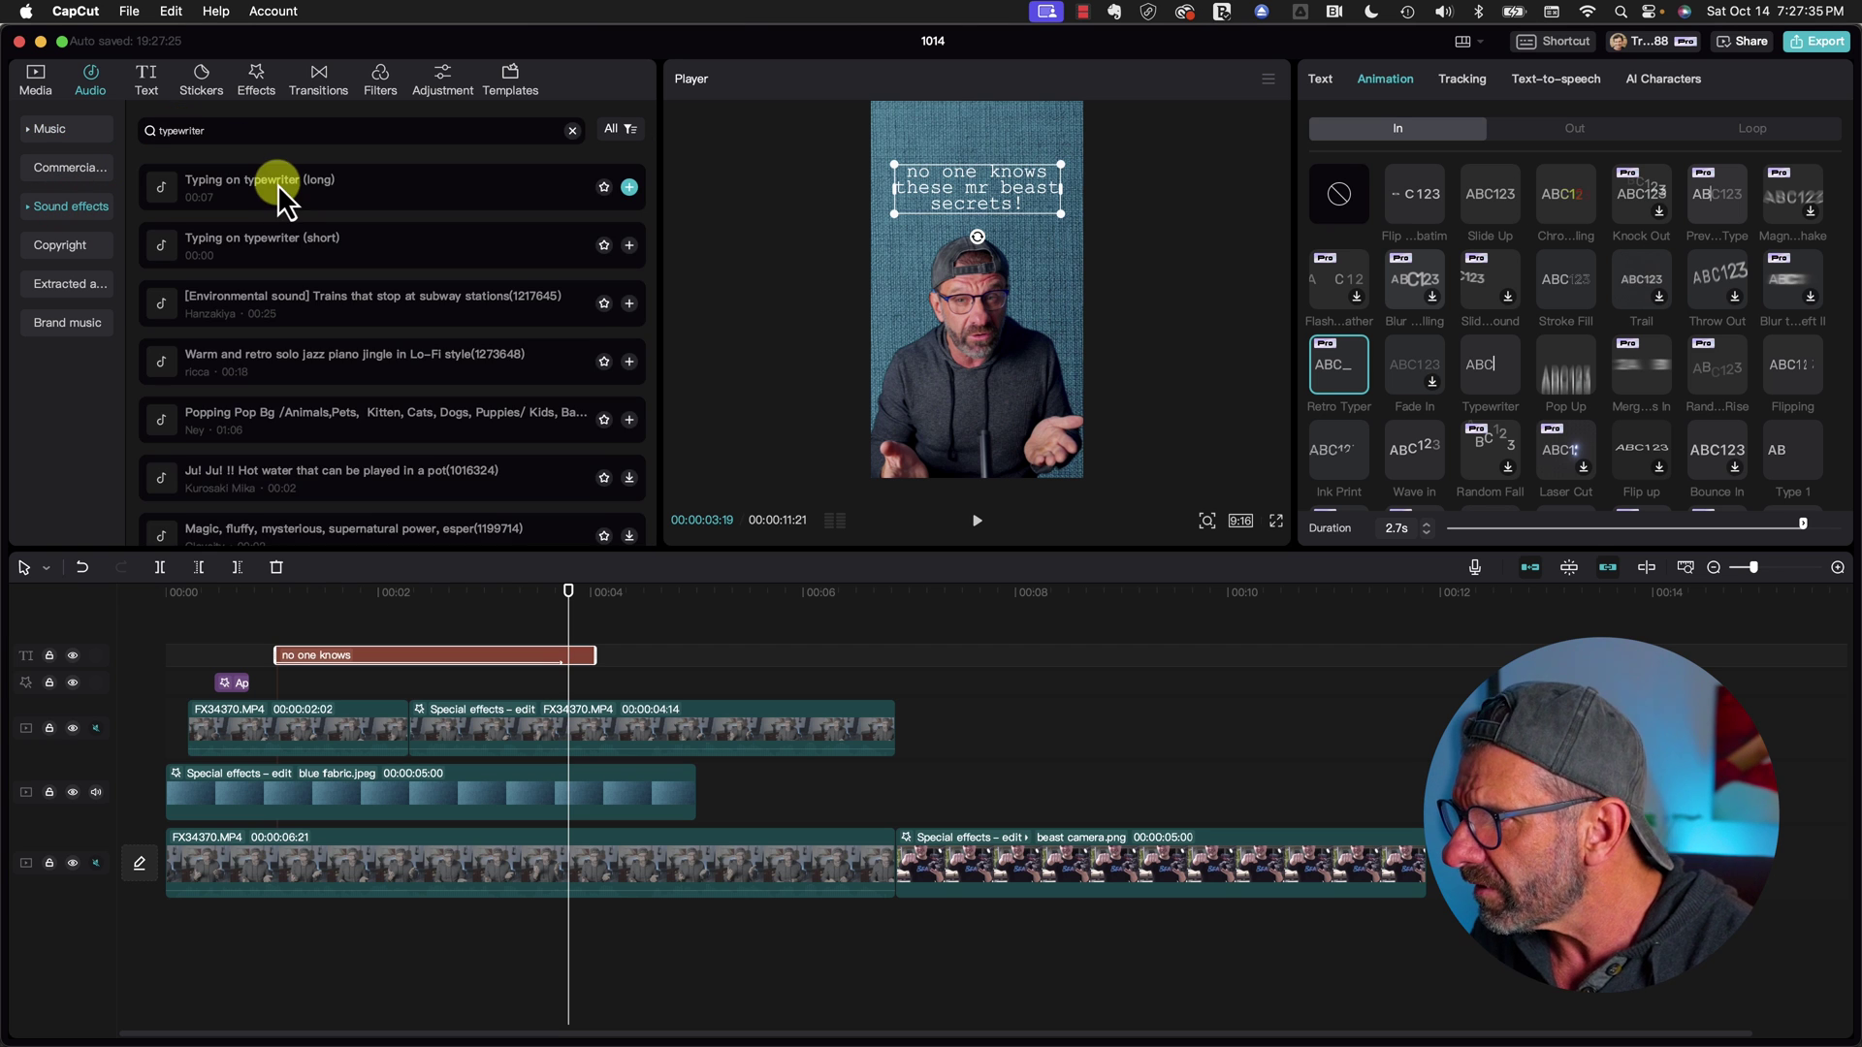
{"action": "left_click_drag", "start_coordinate": [278, 183], "coordinate": [300, 927]}
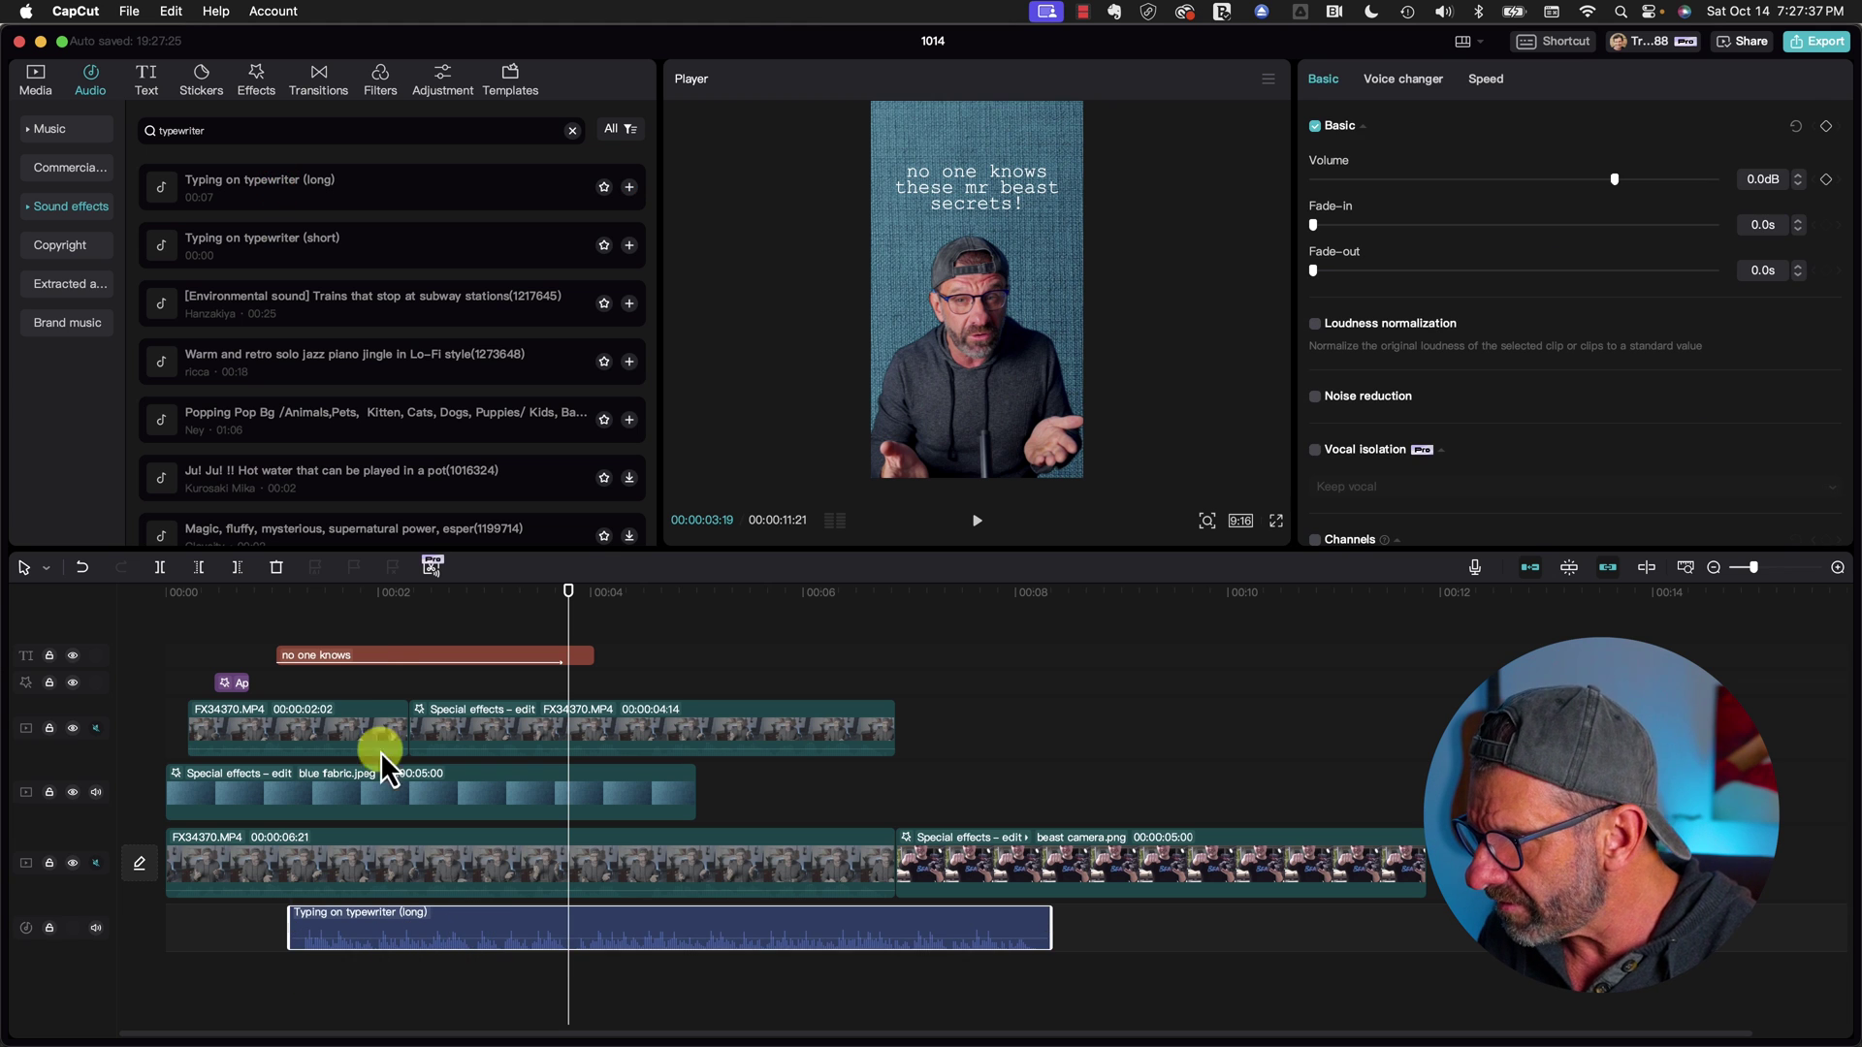
Trim the typing sound to end at about 3 seconds 13 frames and play back.
{"action": "left_click_drag", "start_coordinate": [299, 615], "coordinate": [280, 619]}
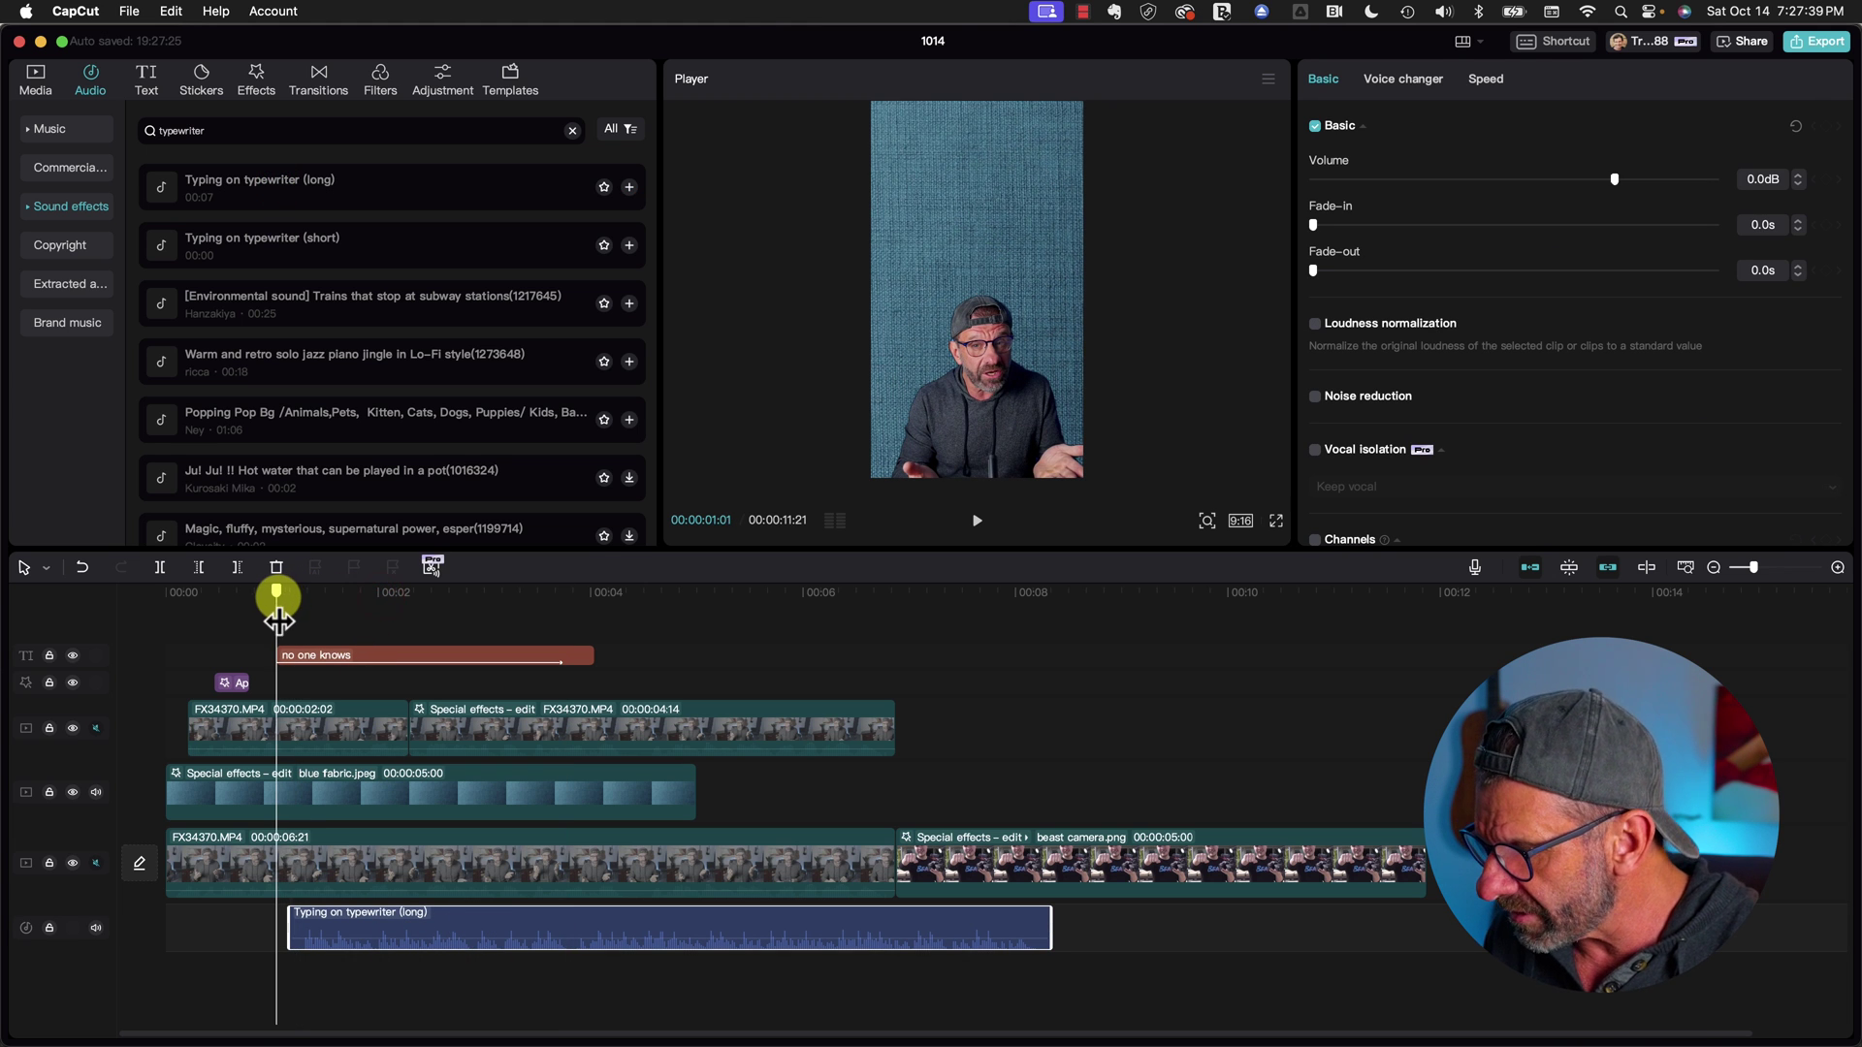
{"action": "scroll", "coordinate": [279, 662], "scroll_direction": "up", "scroll_amount": 5}
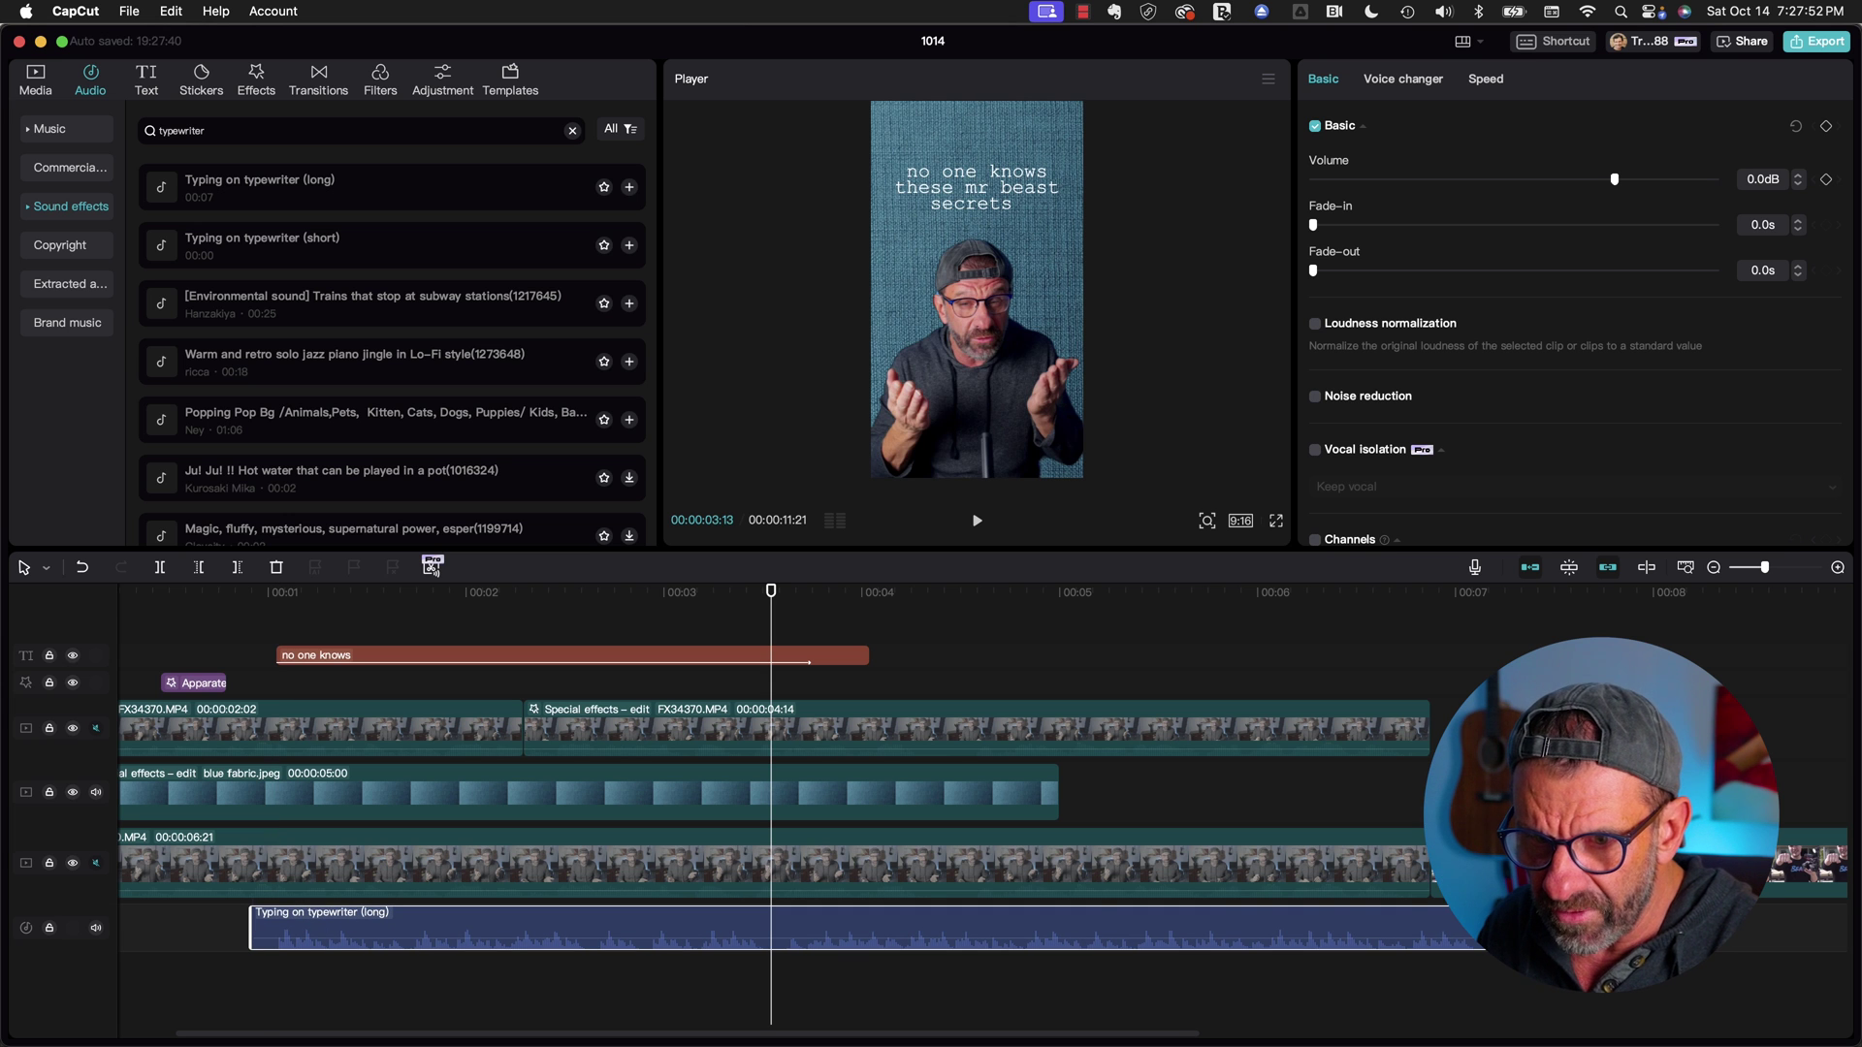
{"action": "left_click_drag", "start_coordinate": [1482, 917], "coordinate": [929, 911]}
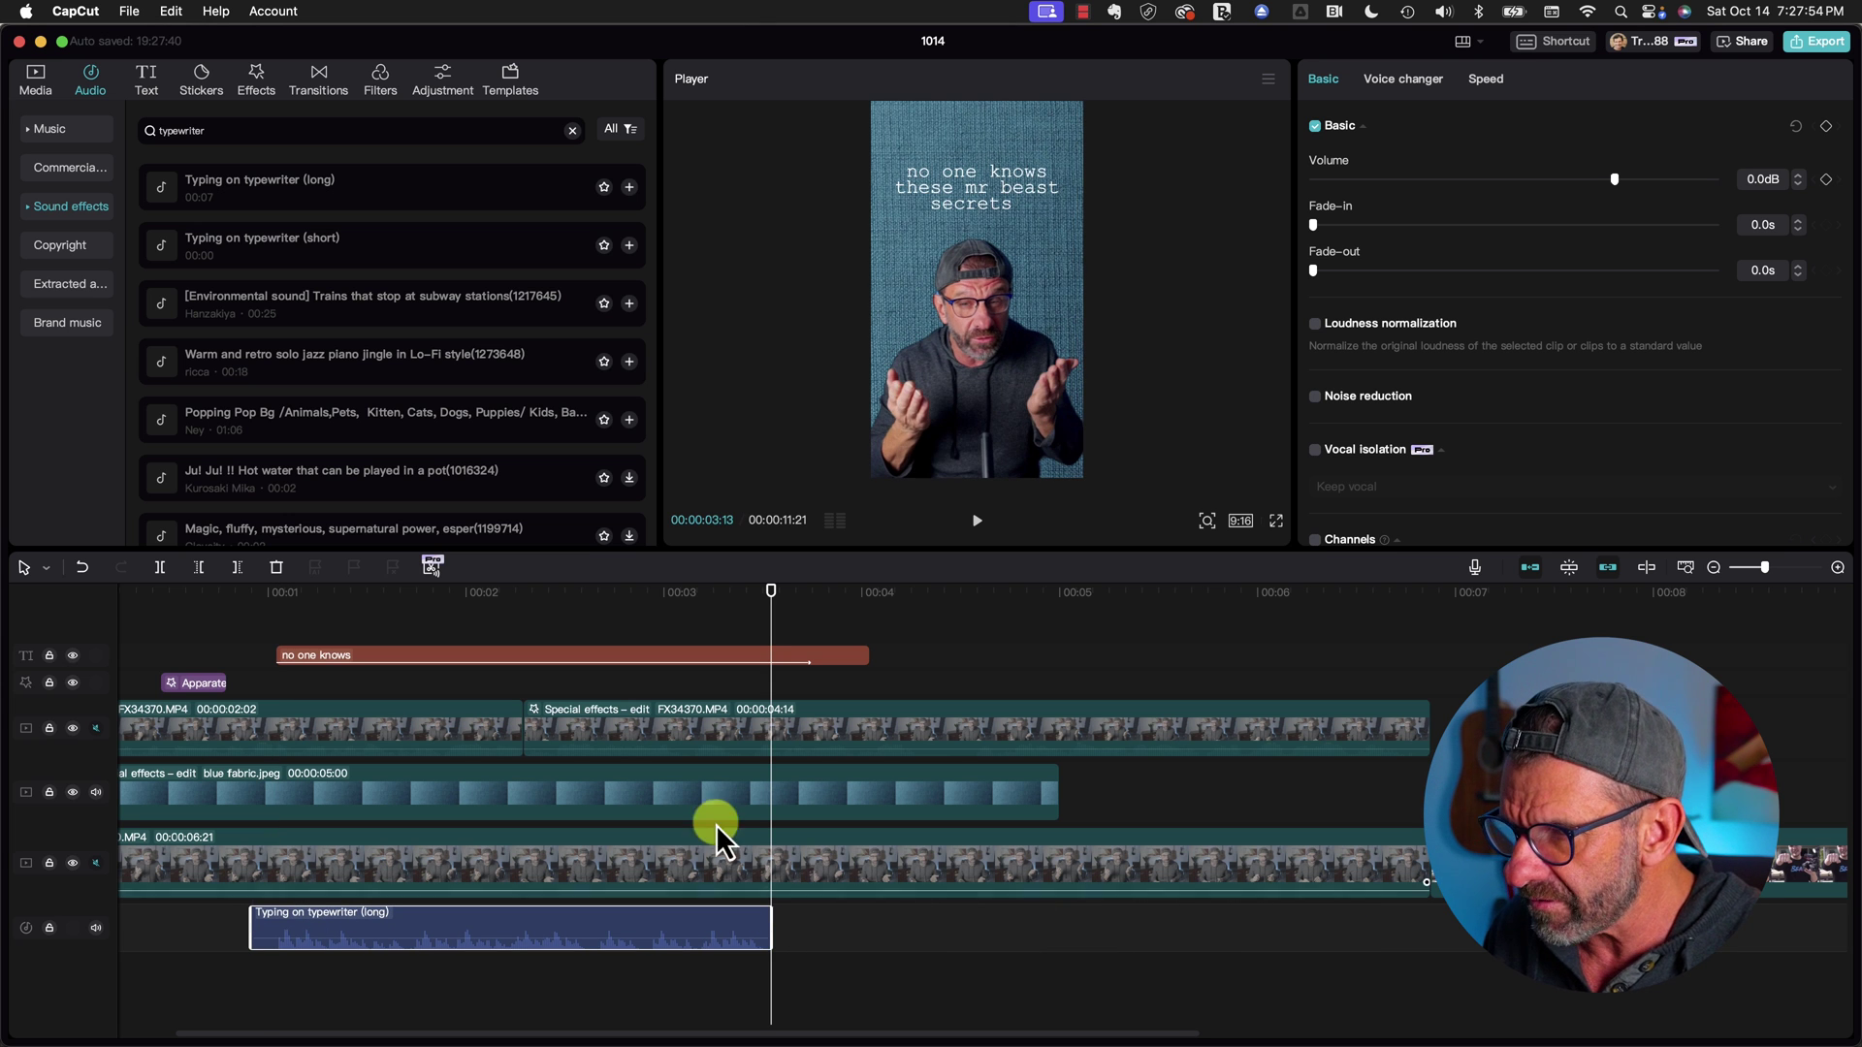
{"action": "key", "text": "space"}
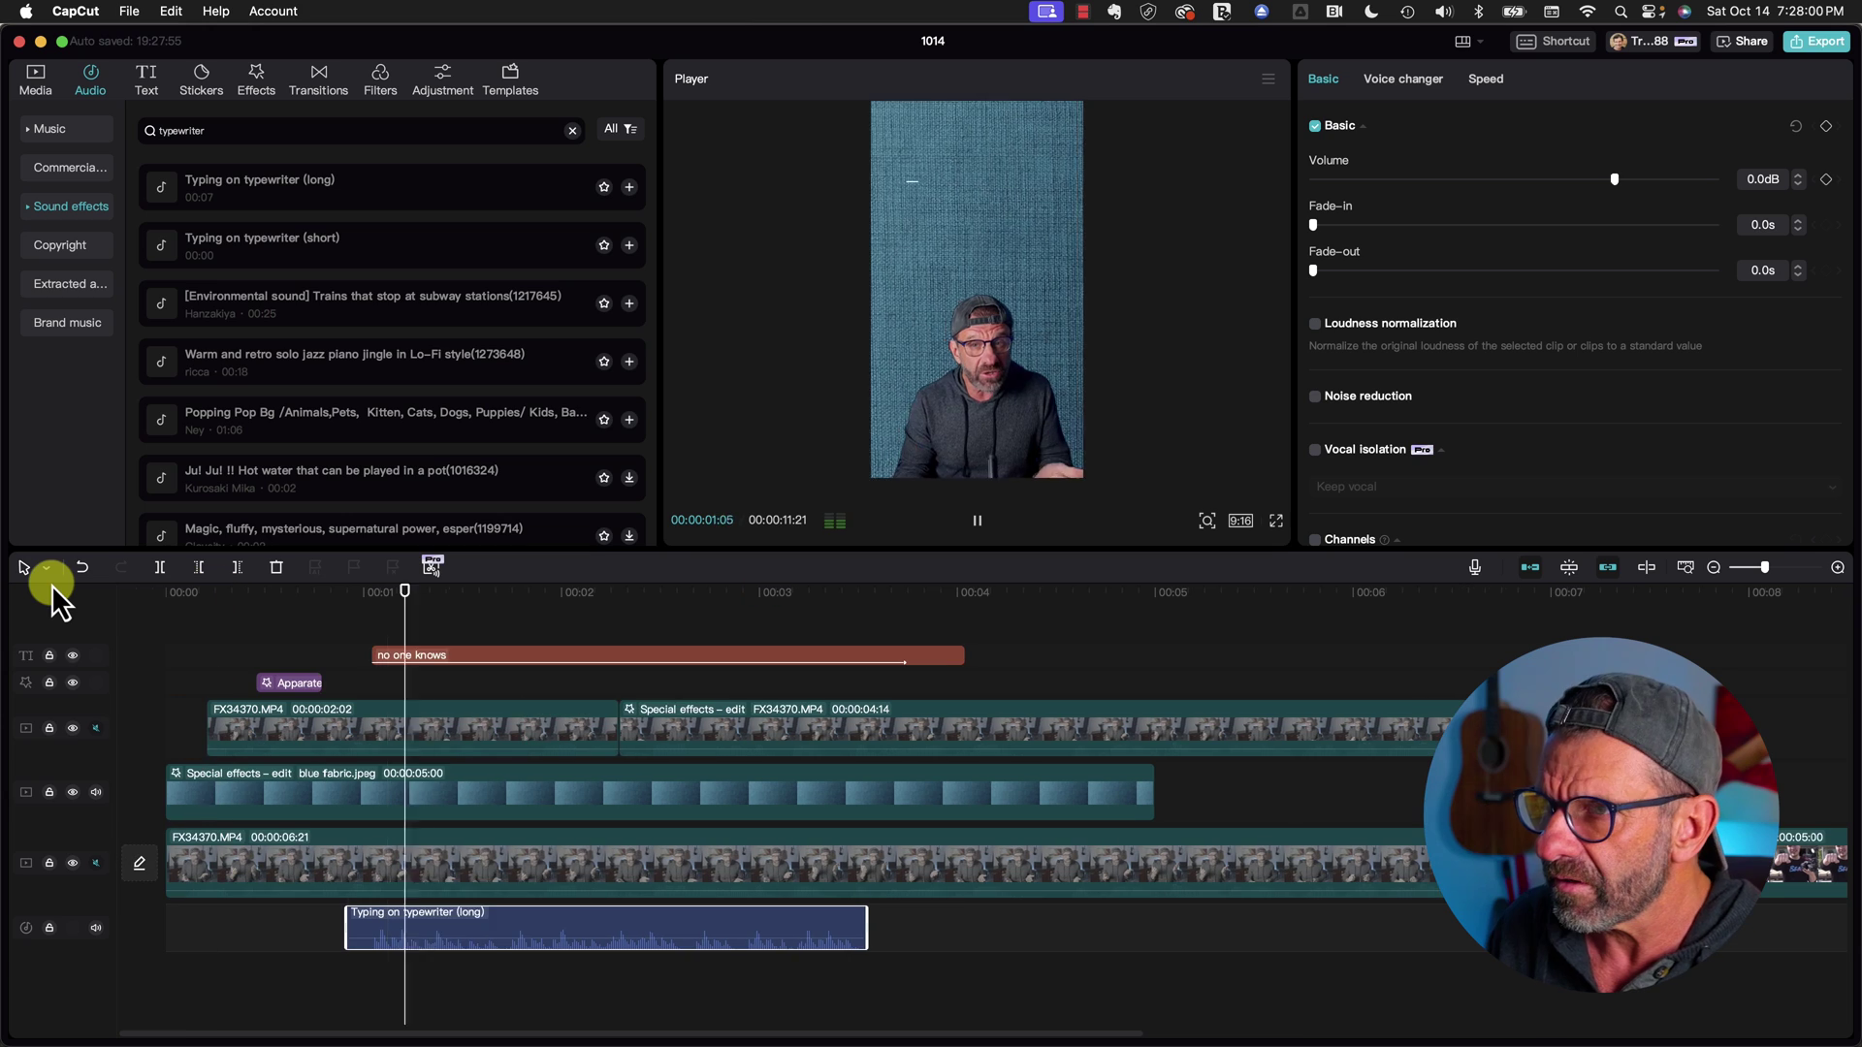